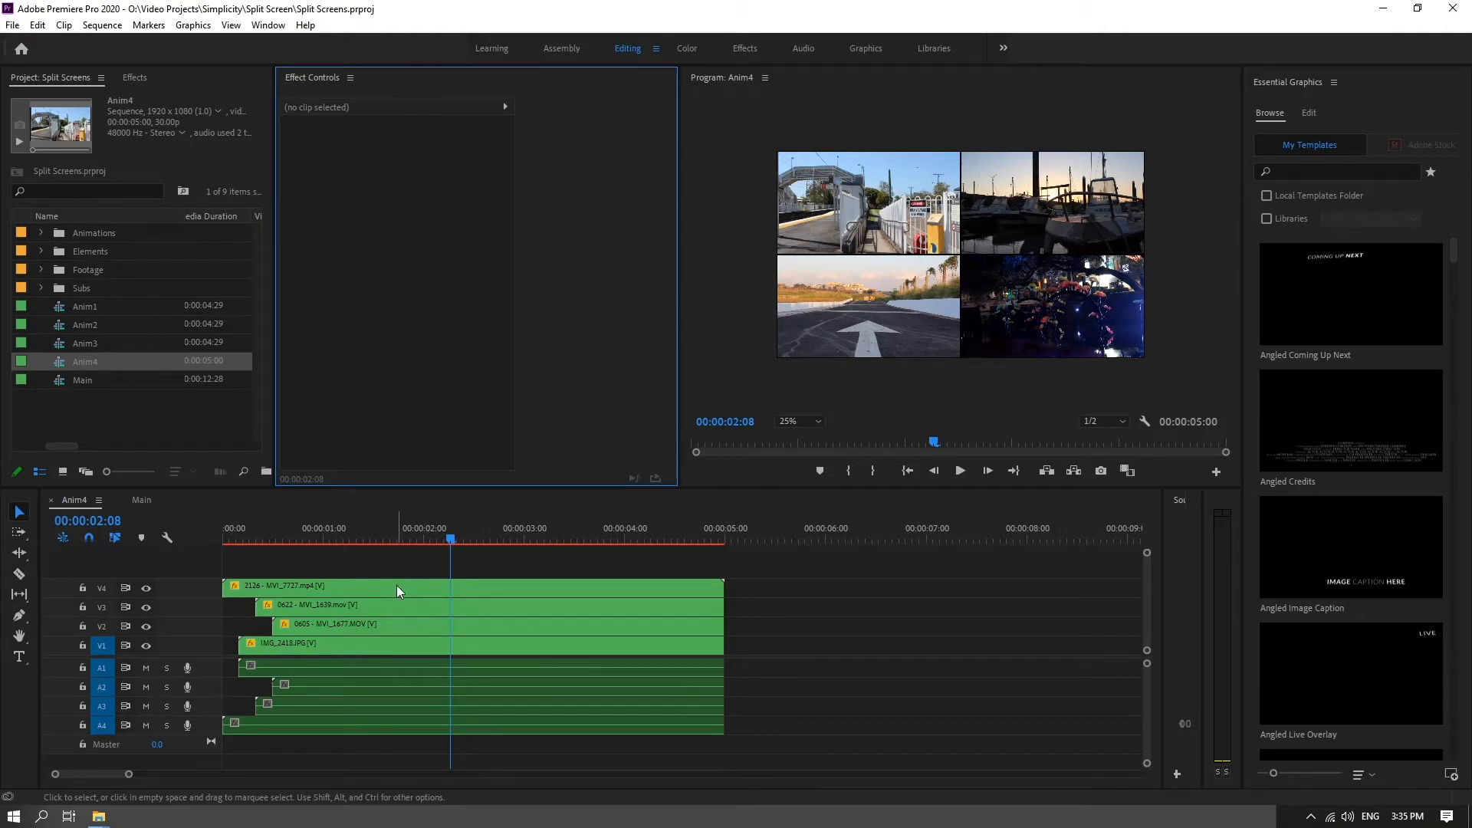
Step: Add a Scale keyframe of 100 at the start of the IMG_2418.JPG clip in the Anim4 sequence
{"action": "left_click", "coordinate": [403, 644]}
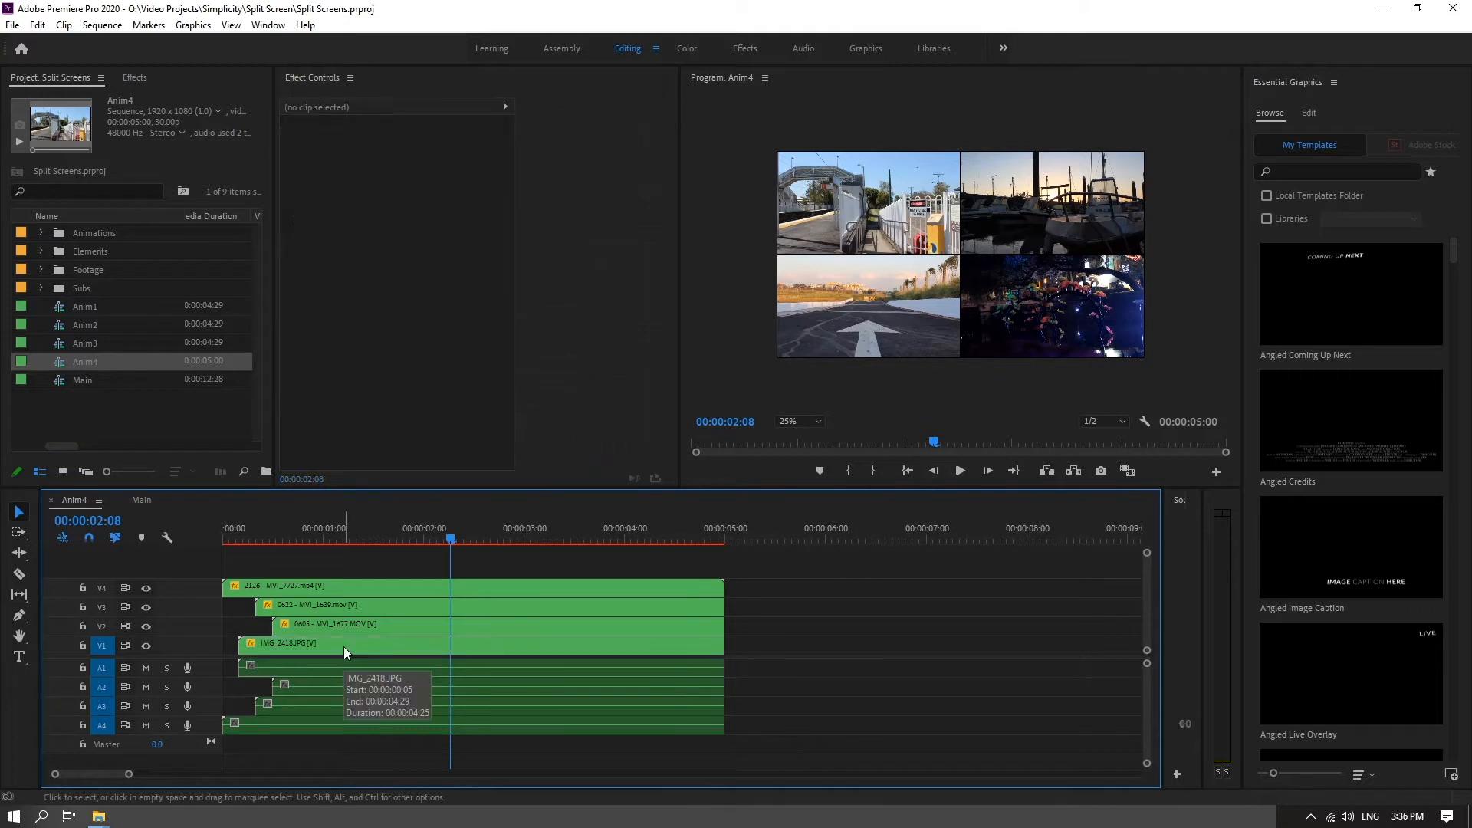
{"action": "left_click", "coordinate": [343, 646]}
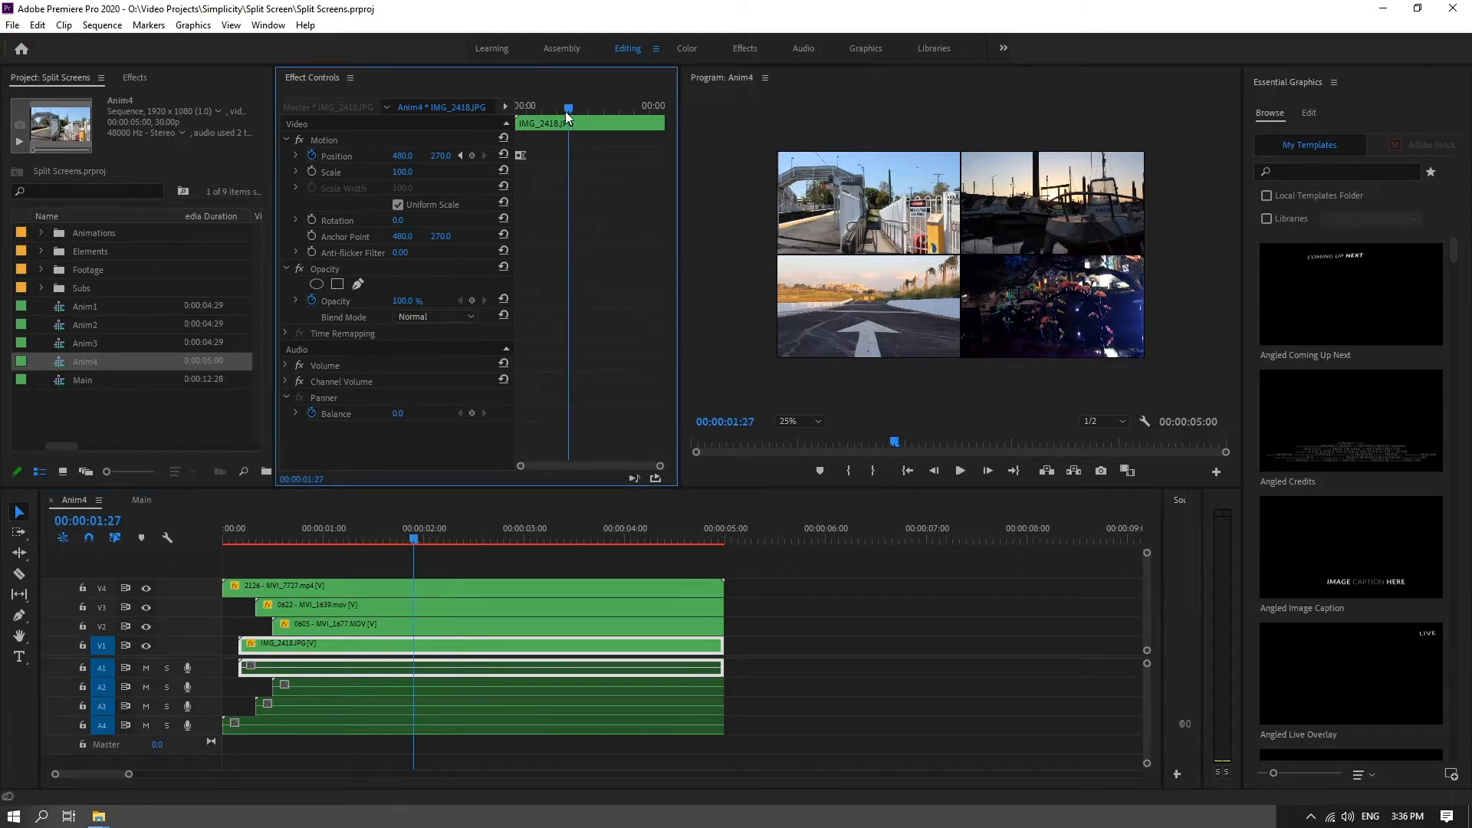
{"action": "left_click_drag", "start_coordinate": [568, 117], "coordinate": [518, 108]}
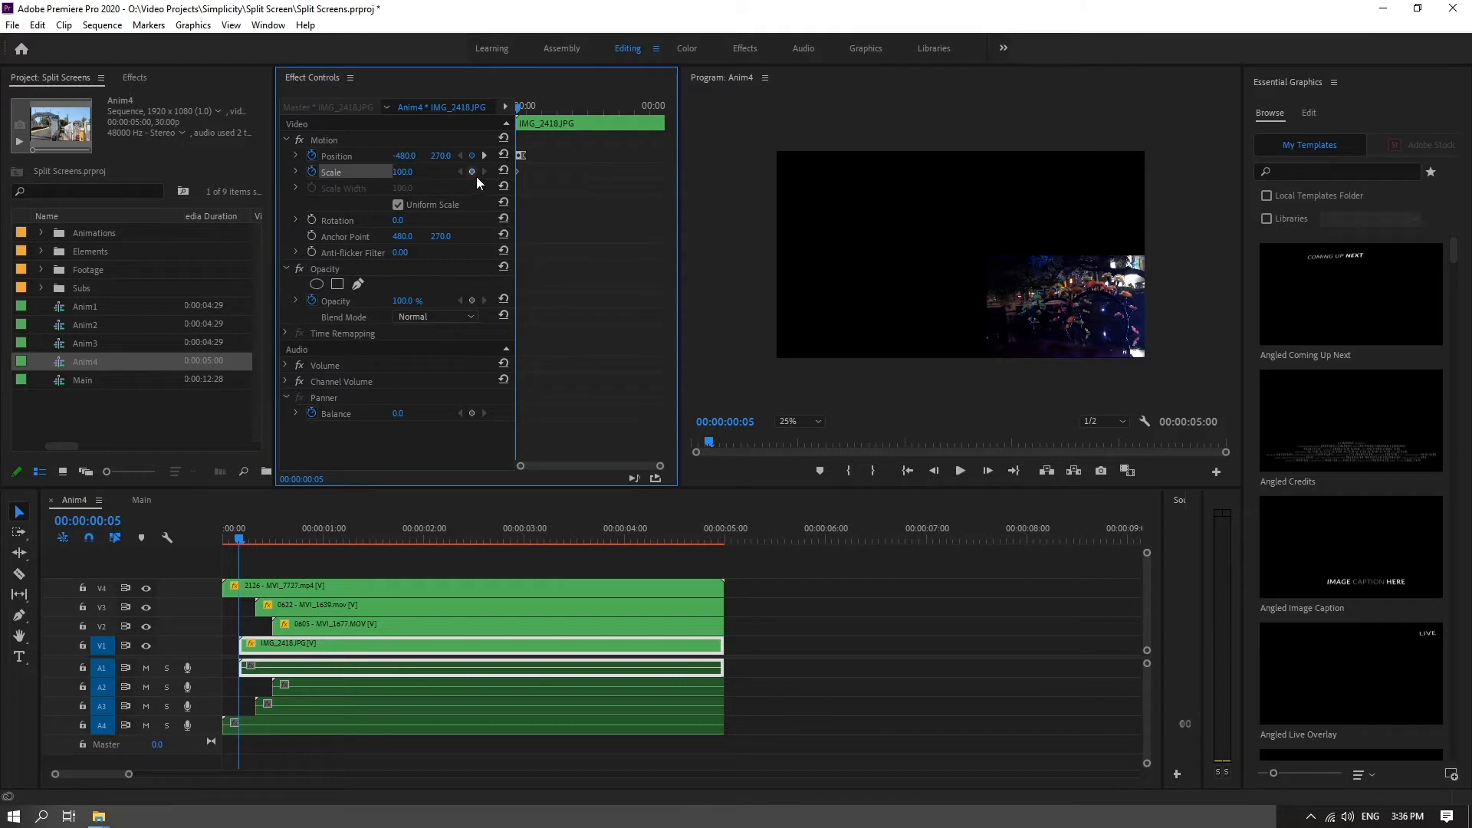
Step: Add a Scale keyframe of 120 at the end of the IMG_2418.JPG clip and set it to Ease In
{"action": "left_click_drag", "start_coordinate": [524, 109], "coordinate": [681, 121]}
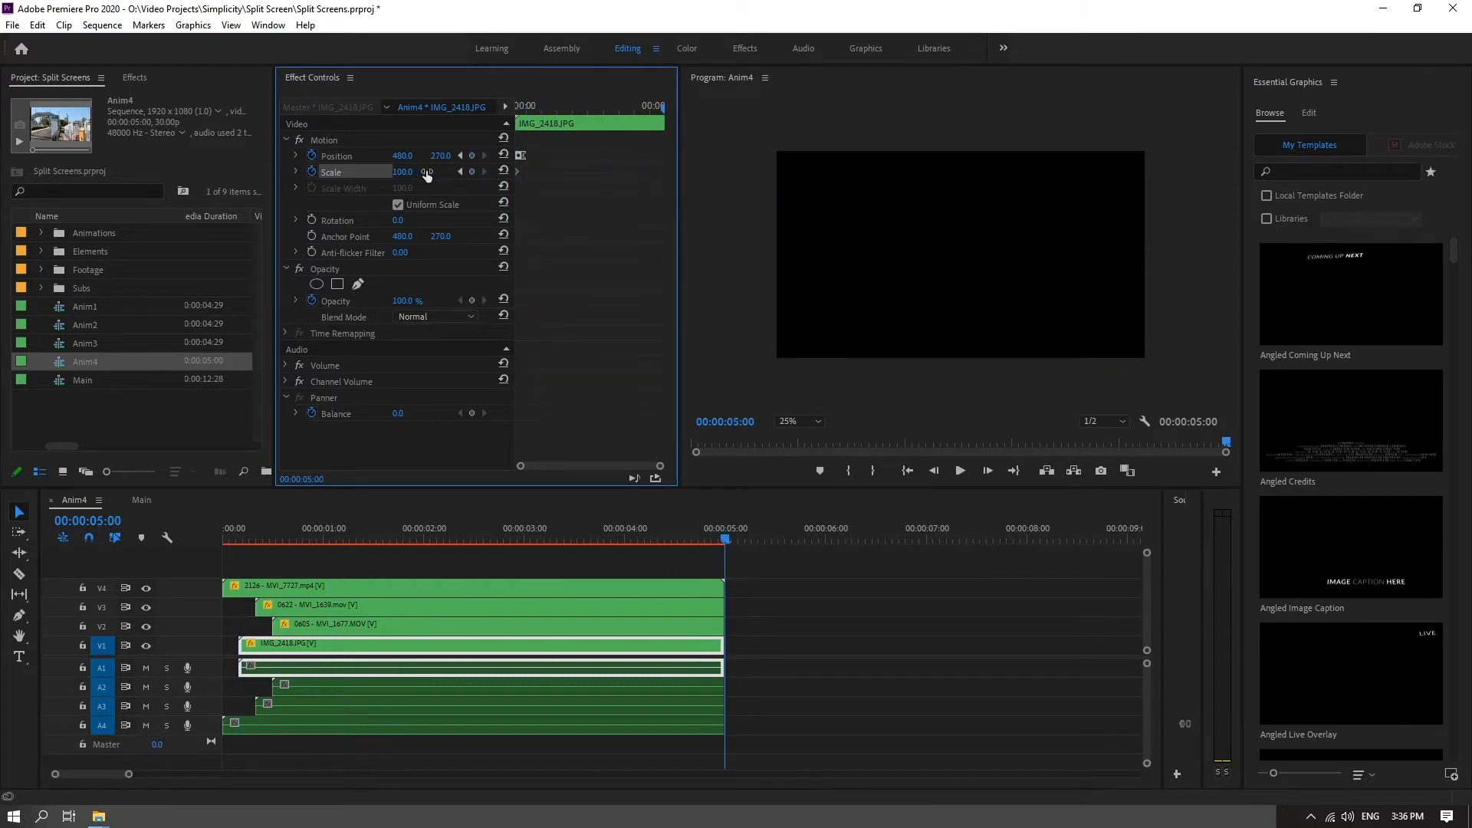
{"action": "left_click", "coordinate": [471, 172]}
{"action": "left_click", "coordinate": [401, 171]}
{"action": "type", "text": "120"}
{"action": "key", "text": "Return"}
{"action": "right_click", "coordinate": [664, 173]}
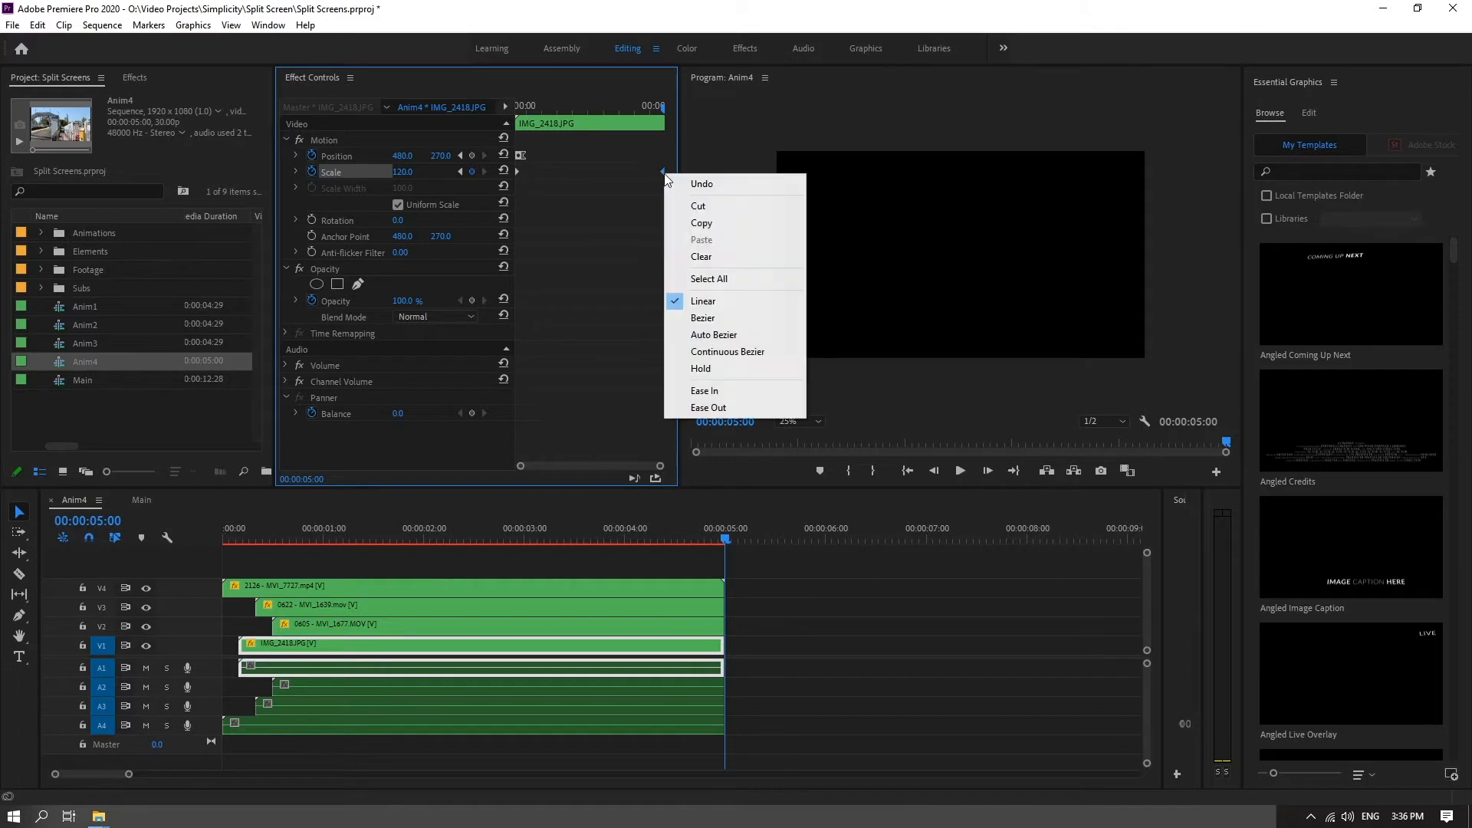
{"action": "left_click", "coordinate": [700, 391]}
Step: Add a Position keyframe at 00:00:04:26 with horizontal value 575 to the IMG_2418.JPG clip and preview the motion
{"action": "mouse_move", "coordinate": [587, 103]}
{"action": "left_mouse_down"}
{"action": "mouse_move", "coordinate": [495, 101]}
{"action": "mouse_move", "coordinate": [589, 121]}
{"action": "left_mouse_up"}
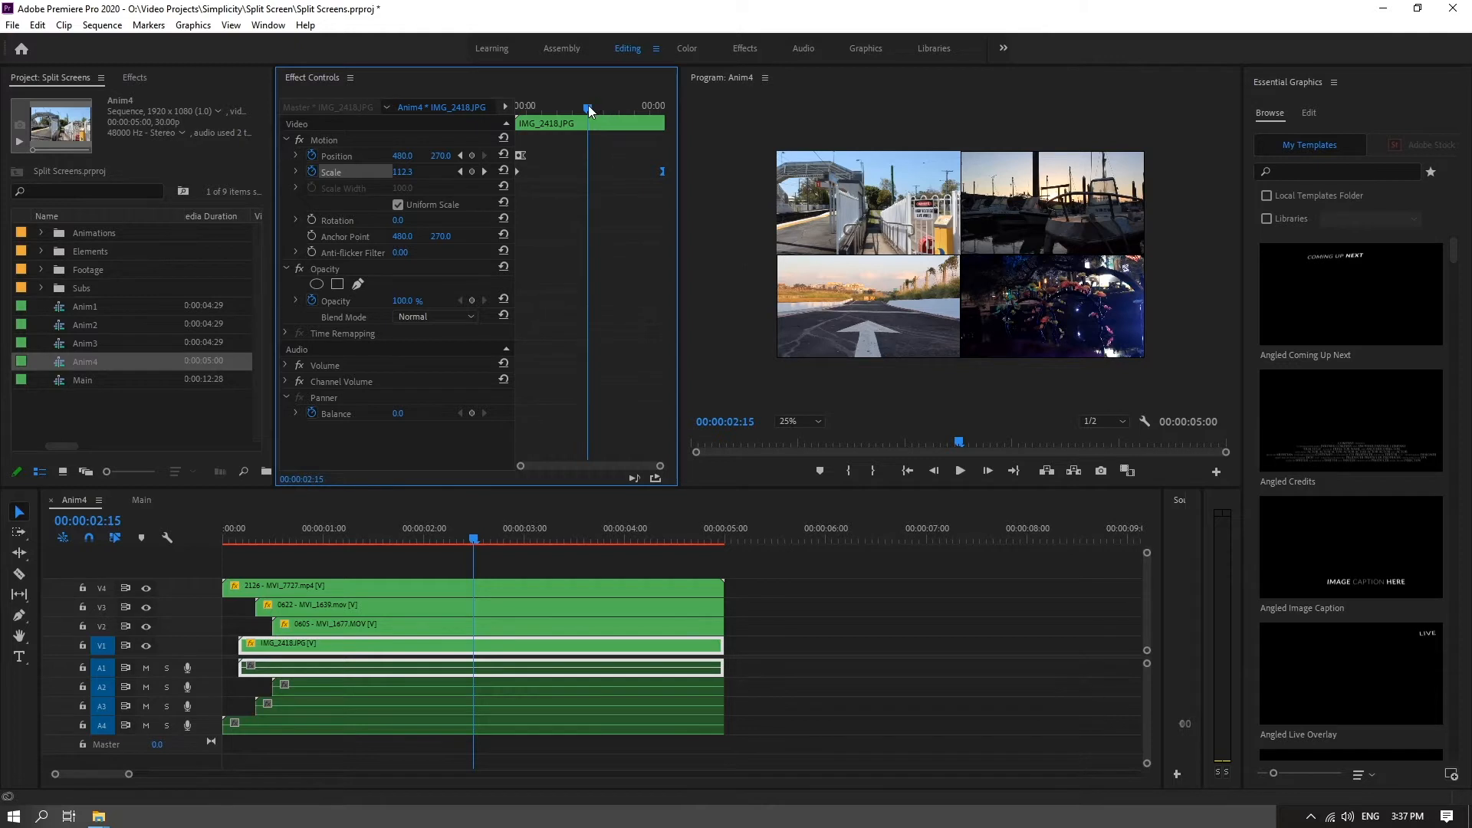
{"action": "left_click_drag", "start_coordinate": [587, 108], "coordinate": [551, 106]}
{"action": "left_click", "coordinate": [452, 140]}
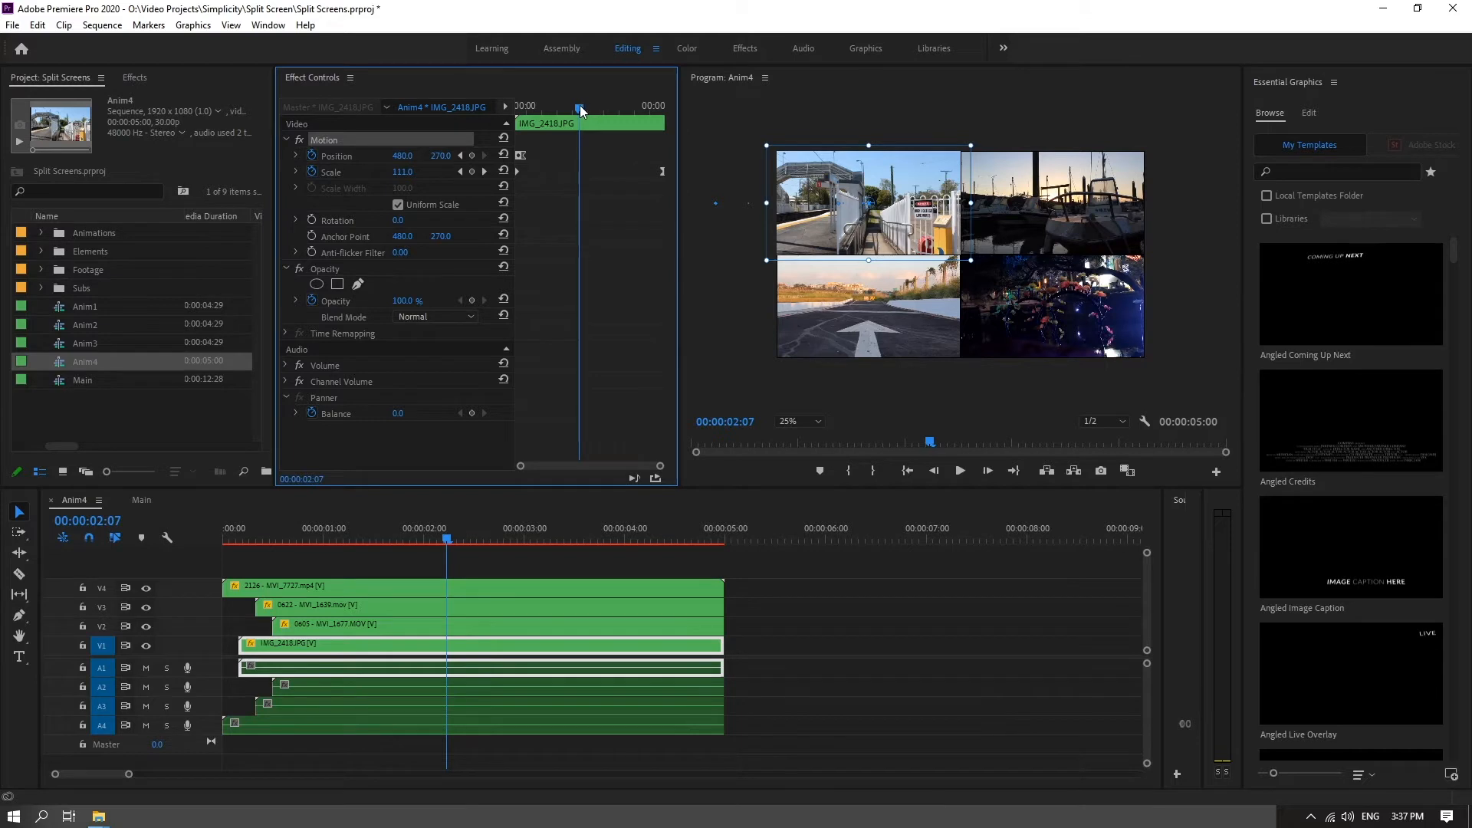
{"action": "left_click_drag", "start_coordinate": [583, 108], "coordinate": [660, 120]}
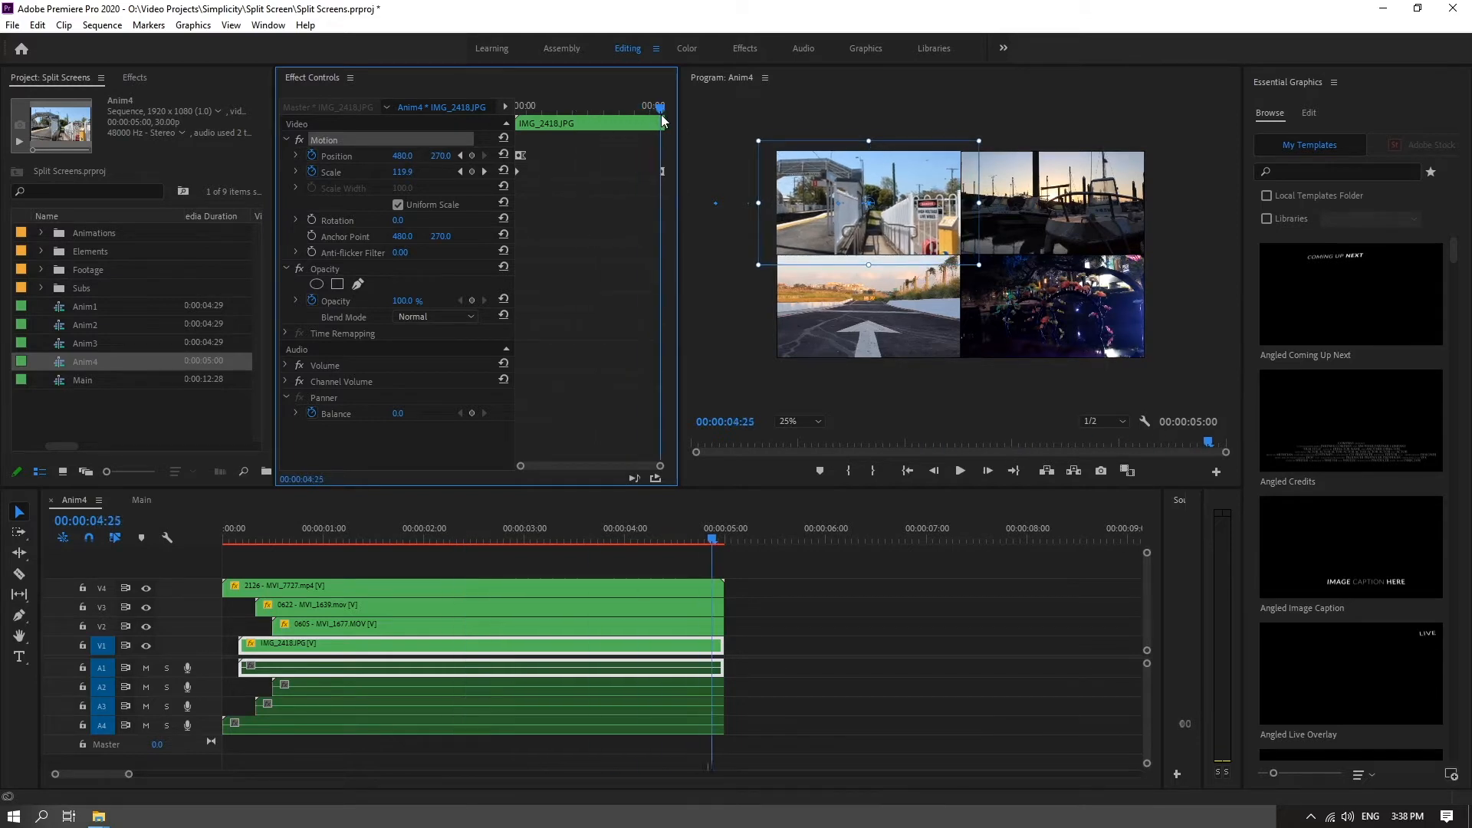
{"action": "left_click", "coordinate": [471, 154]}
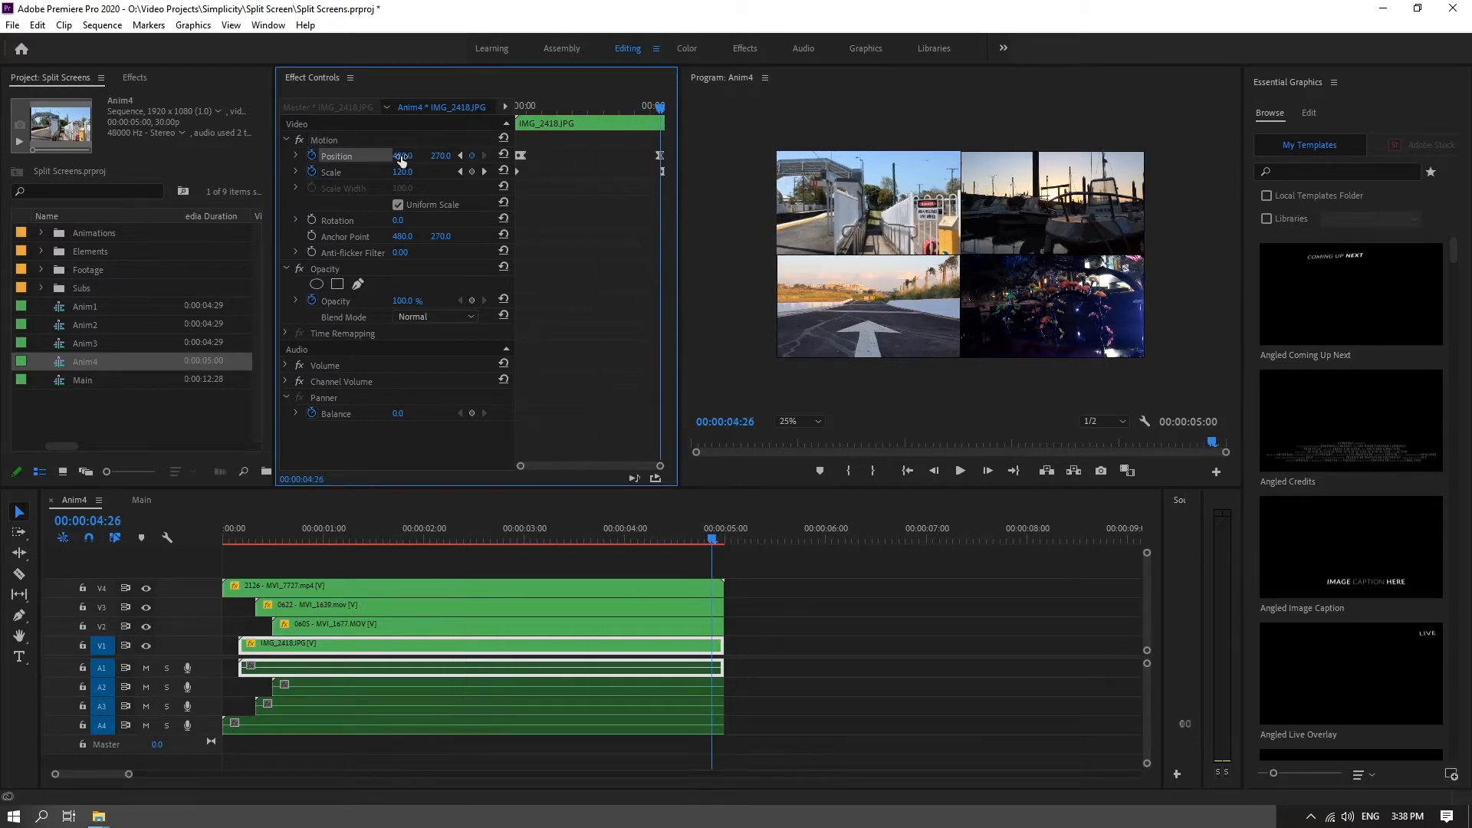
{"action": "left_click_drag", "start_coordinate": [402, 156], "coordinate": [475, 156]}
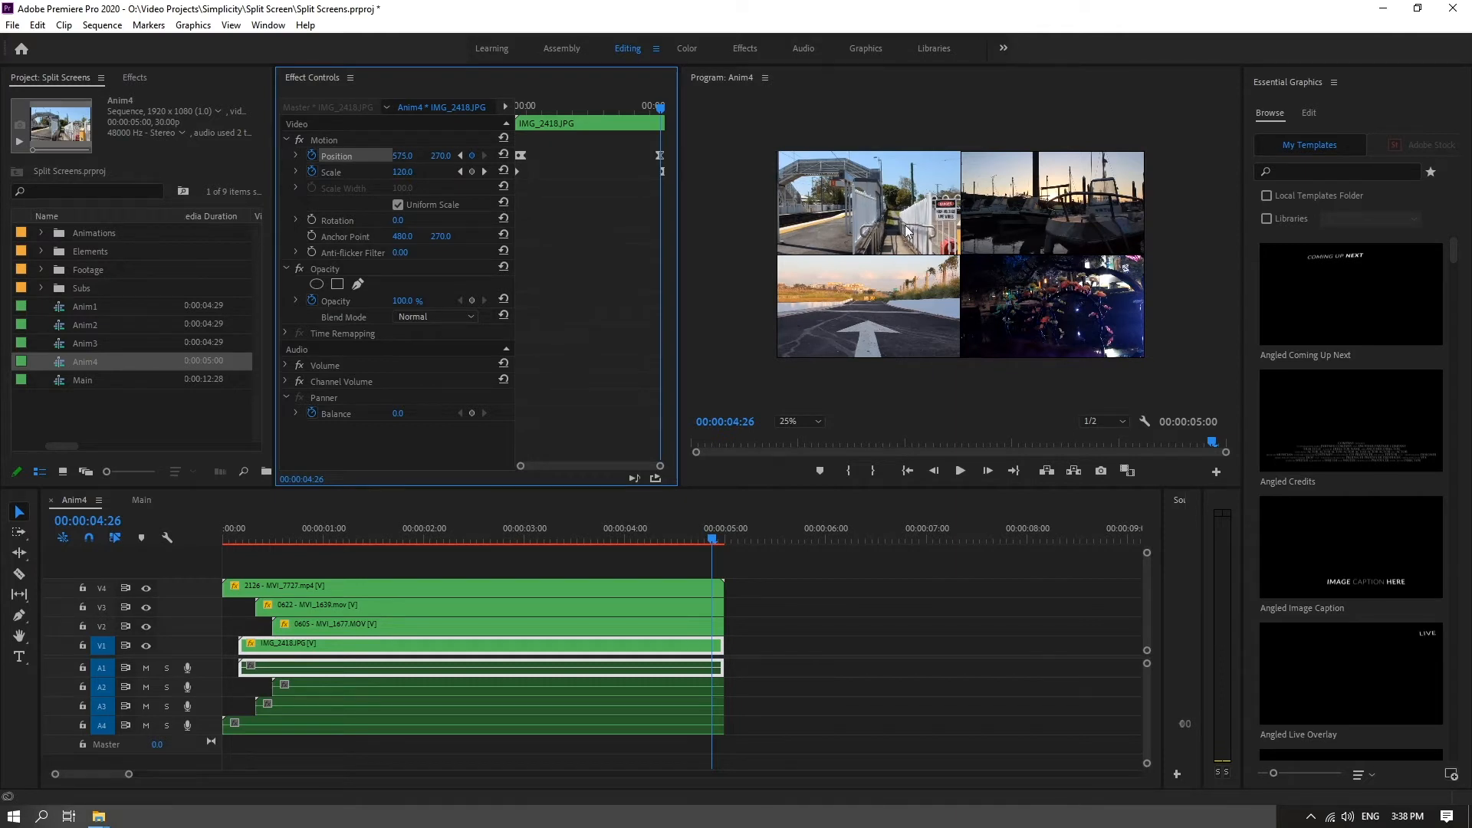
{"action": "left_click_drag", "start_coordinate": [583, 108], "coordinate": [629, 148]}
{"action": "key", "text": "space"}
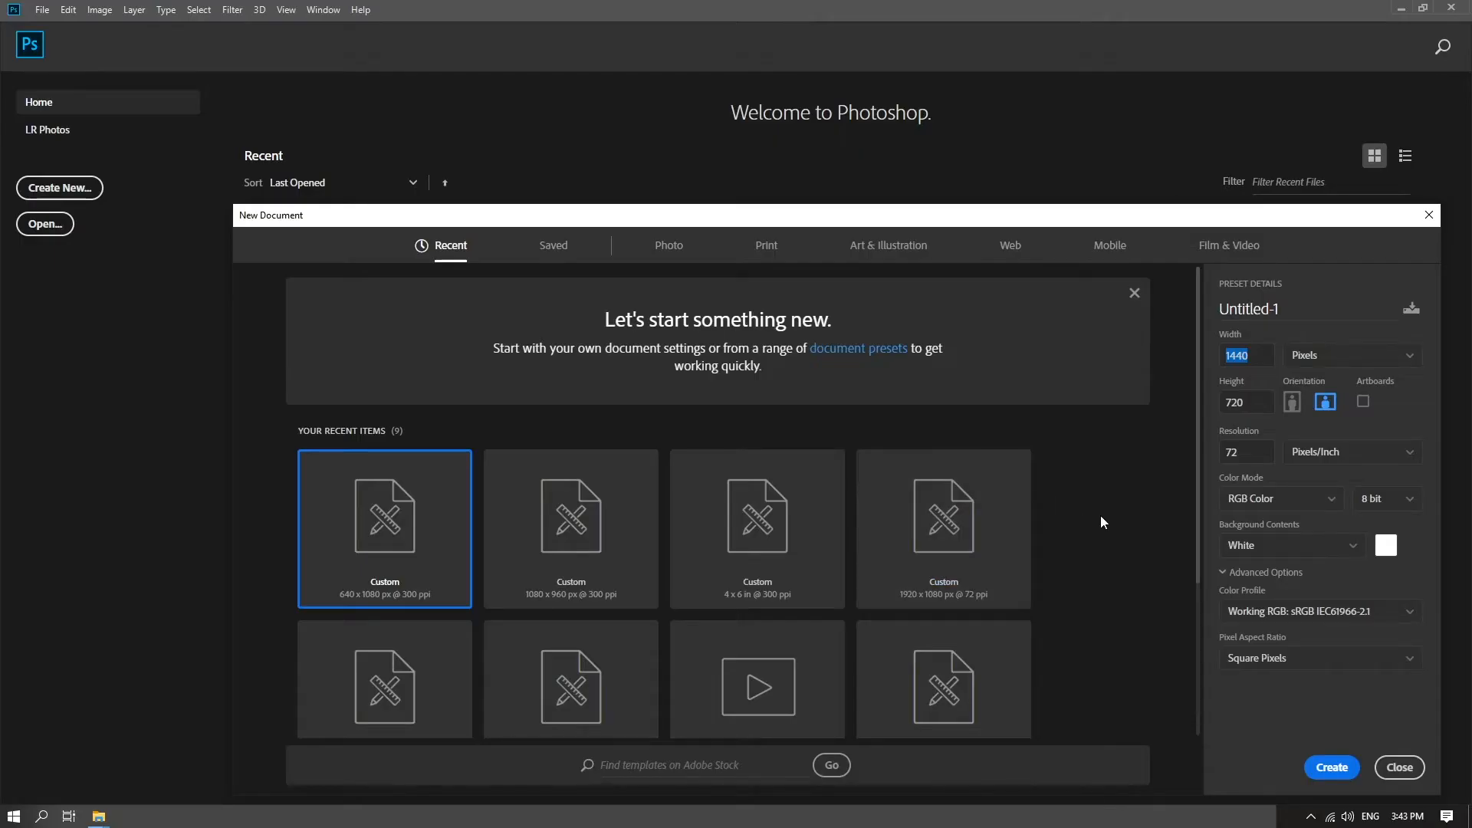
Step: Switch to Photoshop and create a 1440 x 720 pixel RGB Color document at 72 pixels/inch with transparent background contents
{"action": "left_click", "coordinate": [1263, 359]}
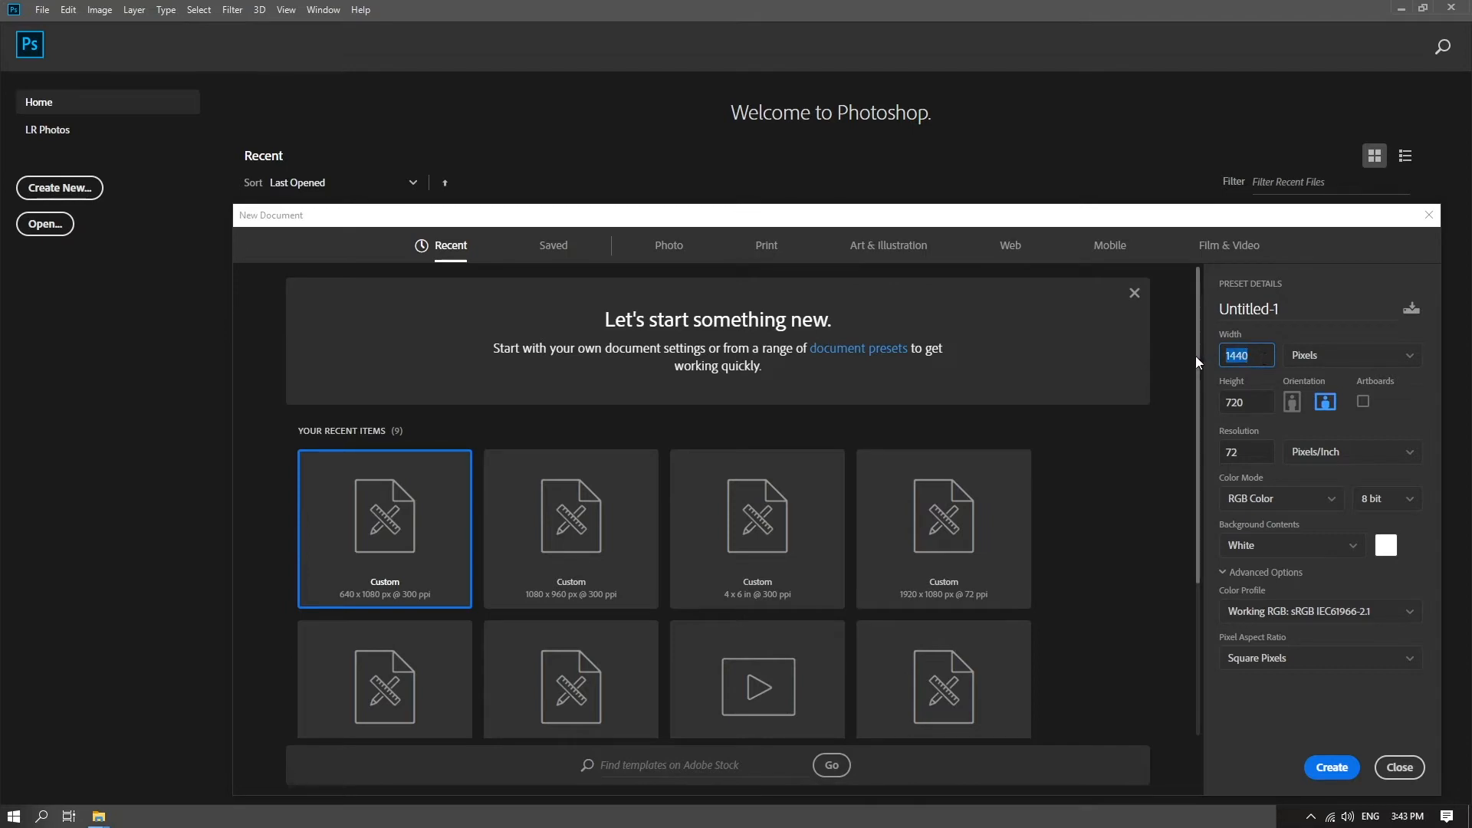
{"action": "type", "text": "1440"}
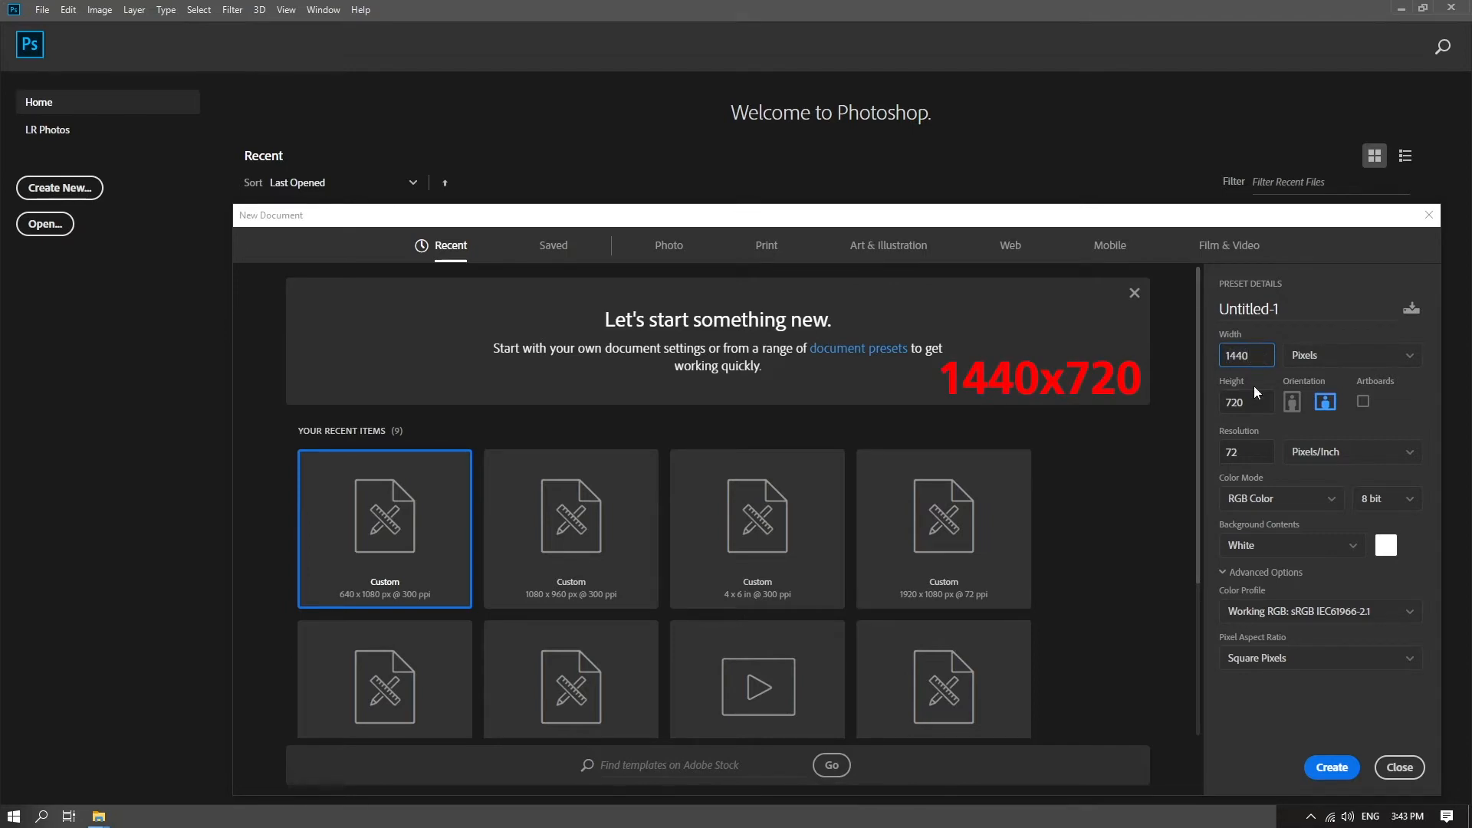
{"action": "left_click", "coordinate": [1260, 397]}
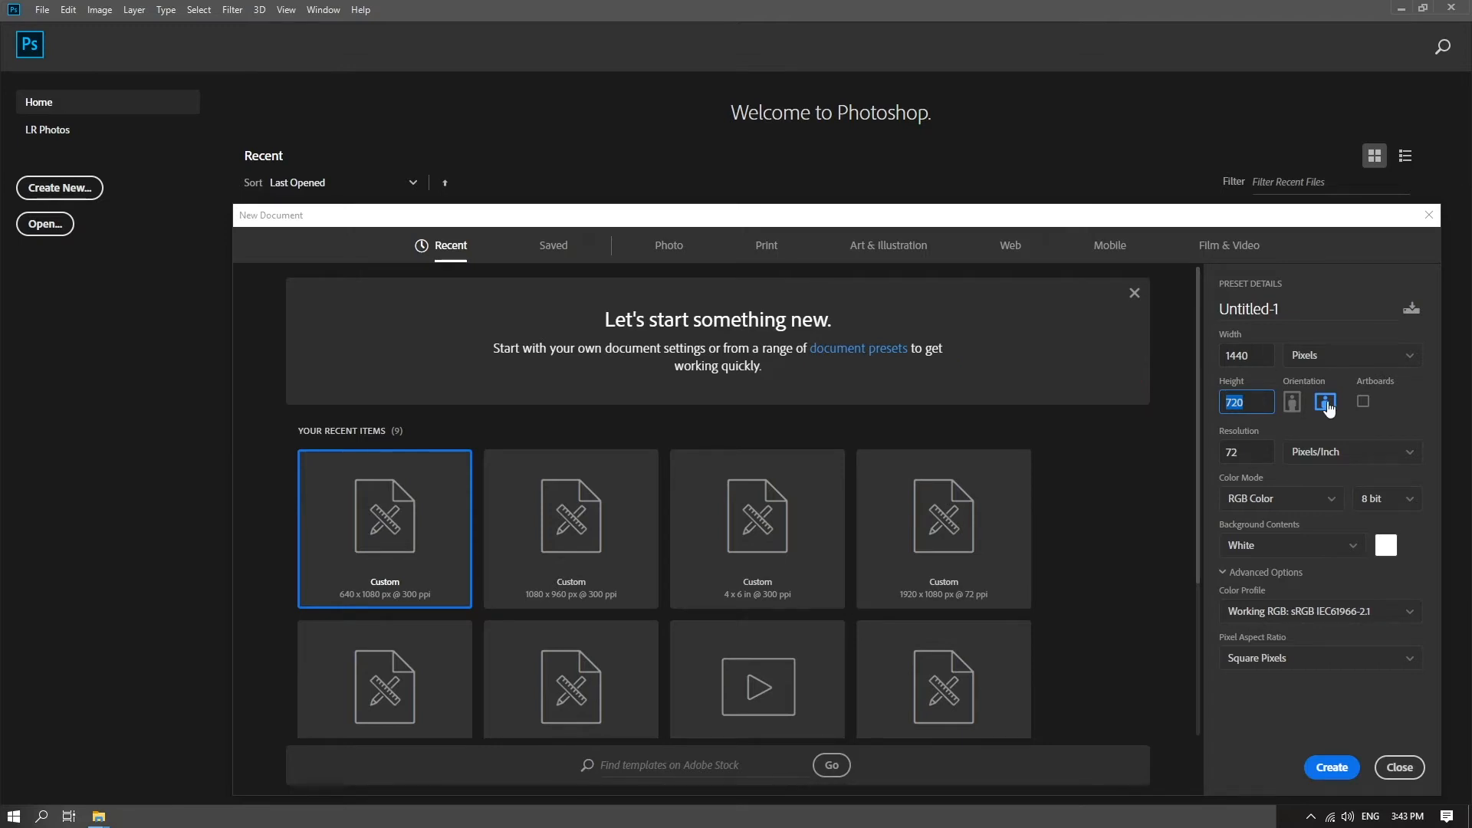
{"action": "left_click", "coordinate": [1267, 502]}
{"action": "left_click", "coordinate": [1271, 577]}
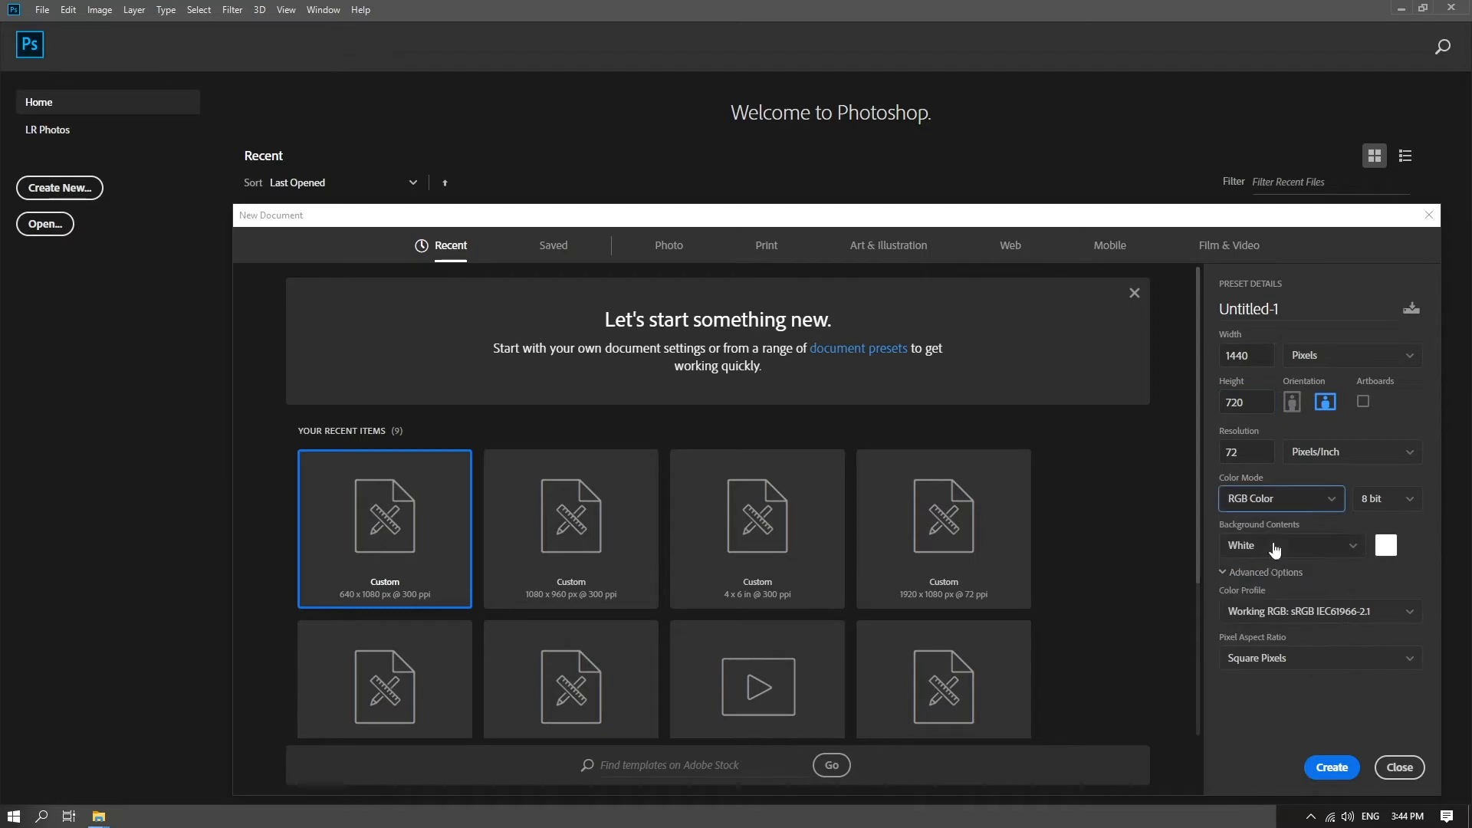
{"action": "left_click", "coordinate": [1273, 554]}
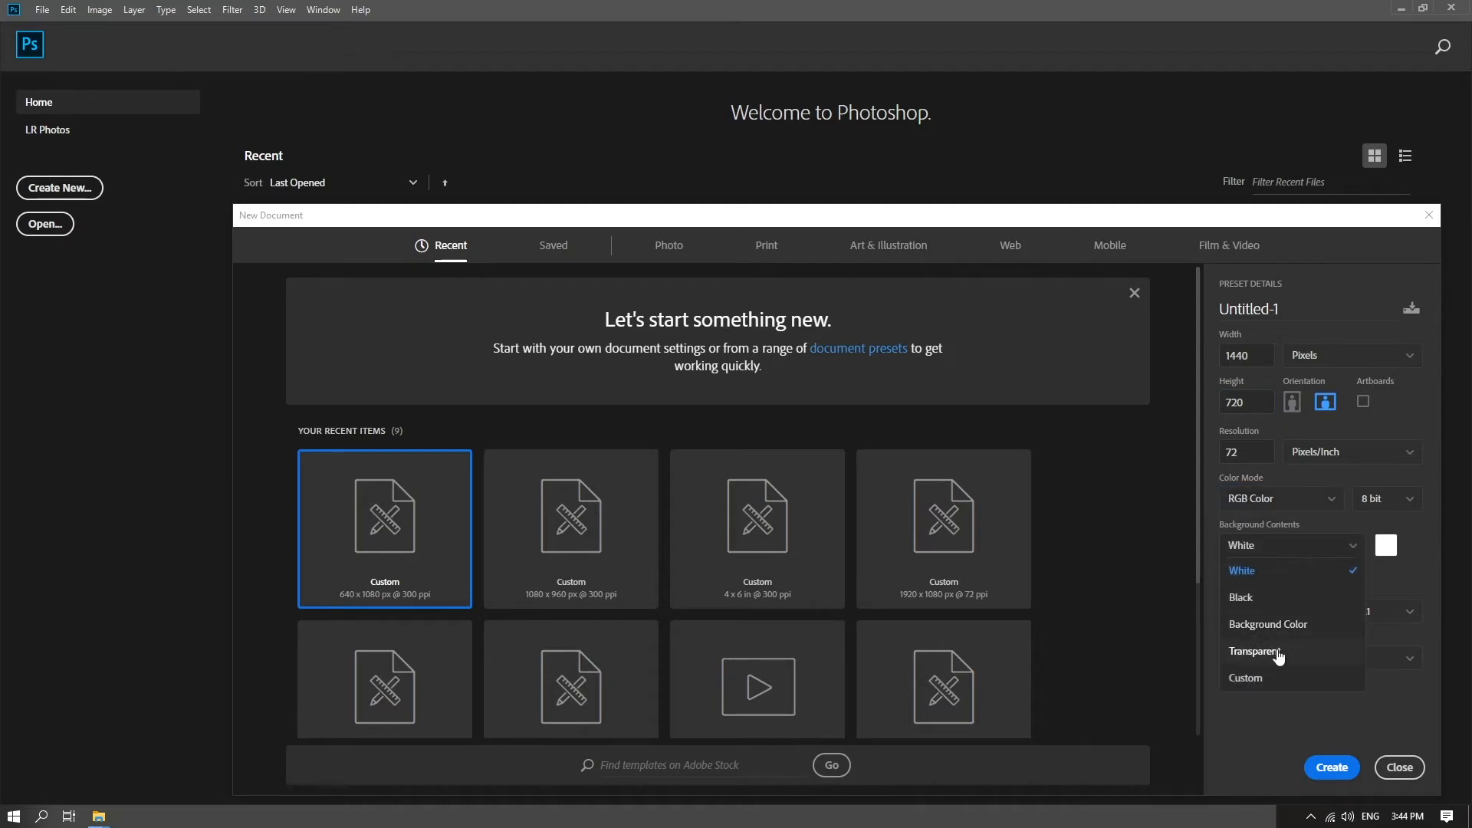
{"action": "left_click", "coordinate": [1277, 652]}
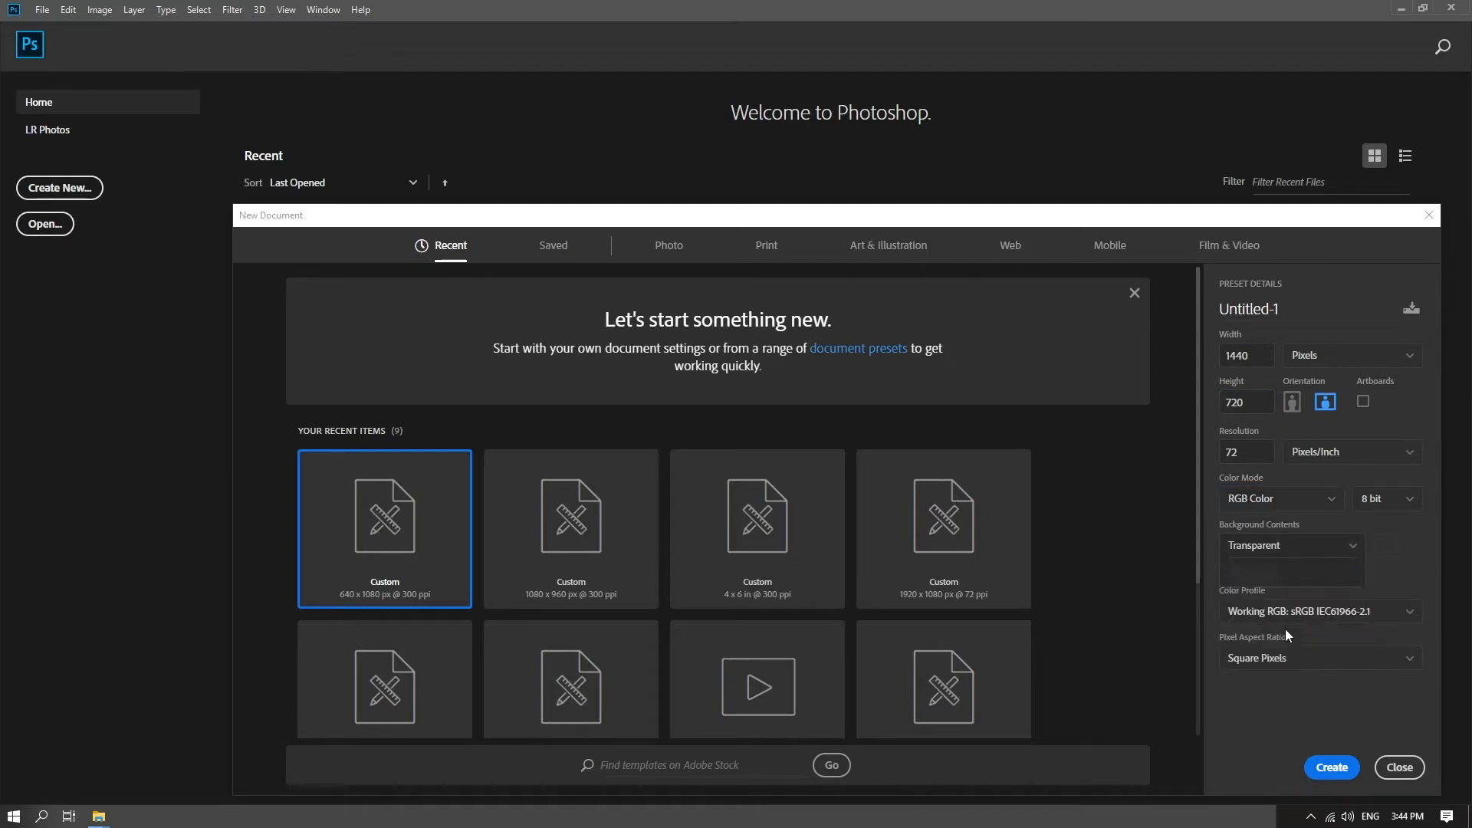
{"action": "left_click", "coordinate": [1326, 769]}
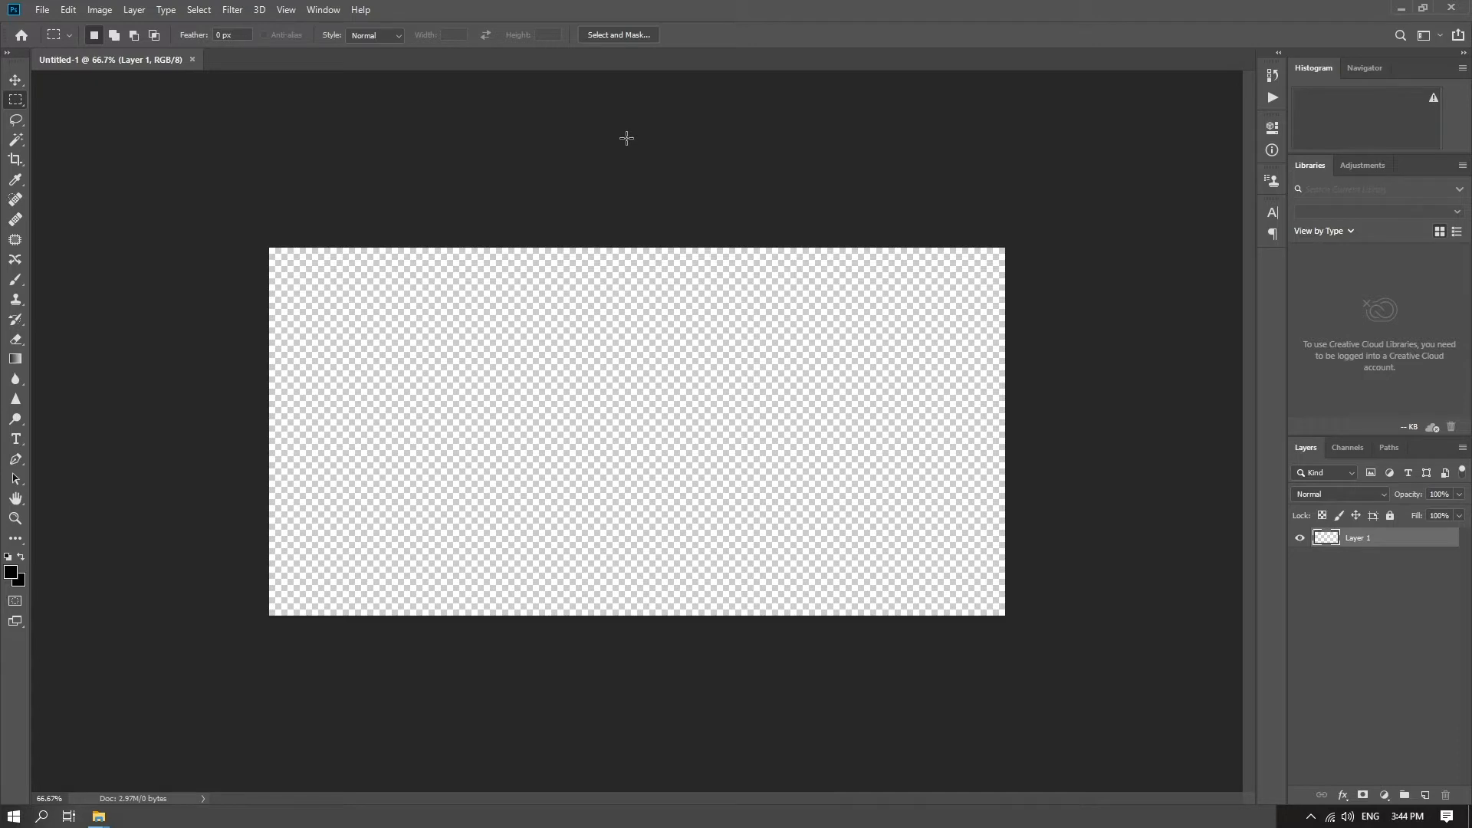
Step: Outline the entire canvas with a 3 px black inside stroke at 100% opacity and clear the selection
{"action": "key", "text": "ctrl+a"}
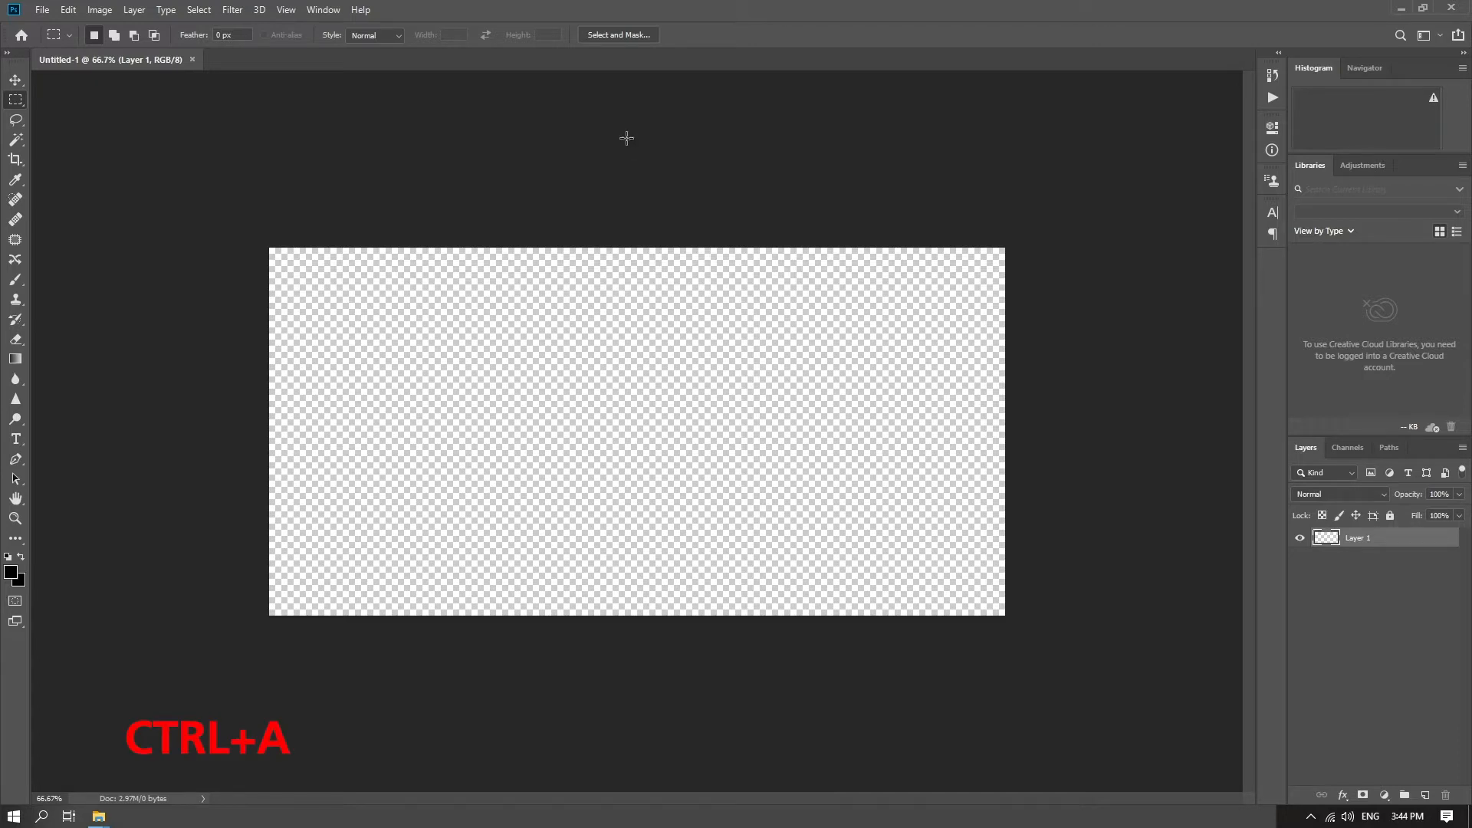
{"action": "left_click", "coordinate": [199, 10]}
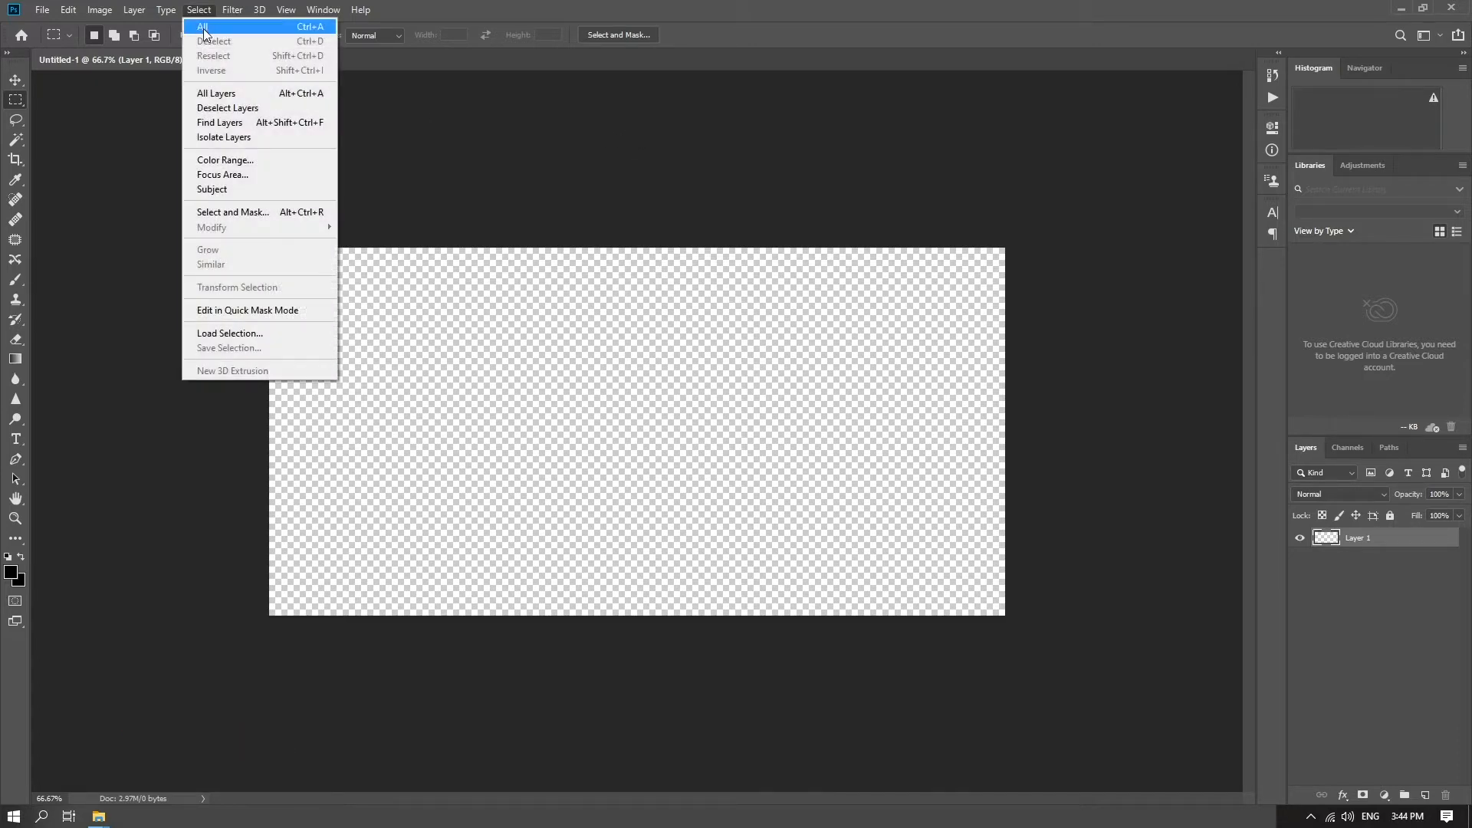
{"action": "left_click", "coordinate": [203, 34]}
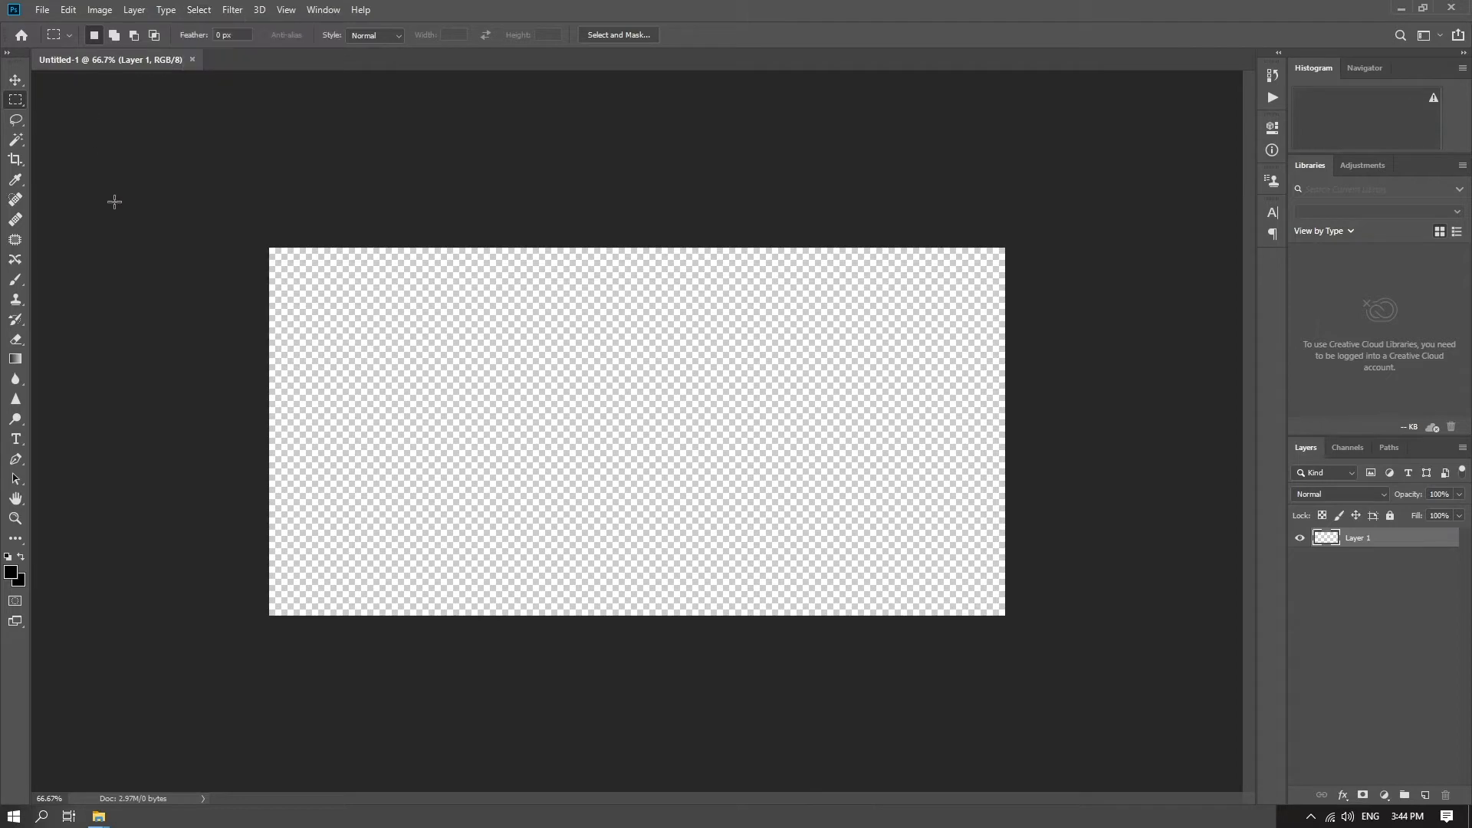
{"action": "left_click", "coordinate": [66, 11]}
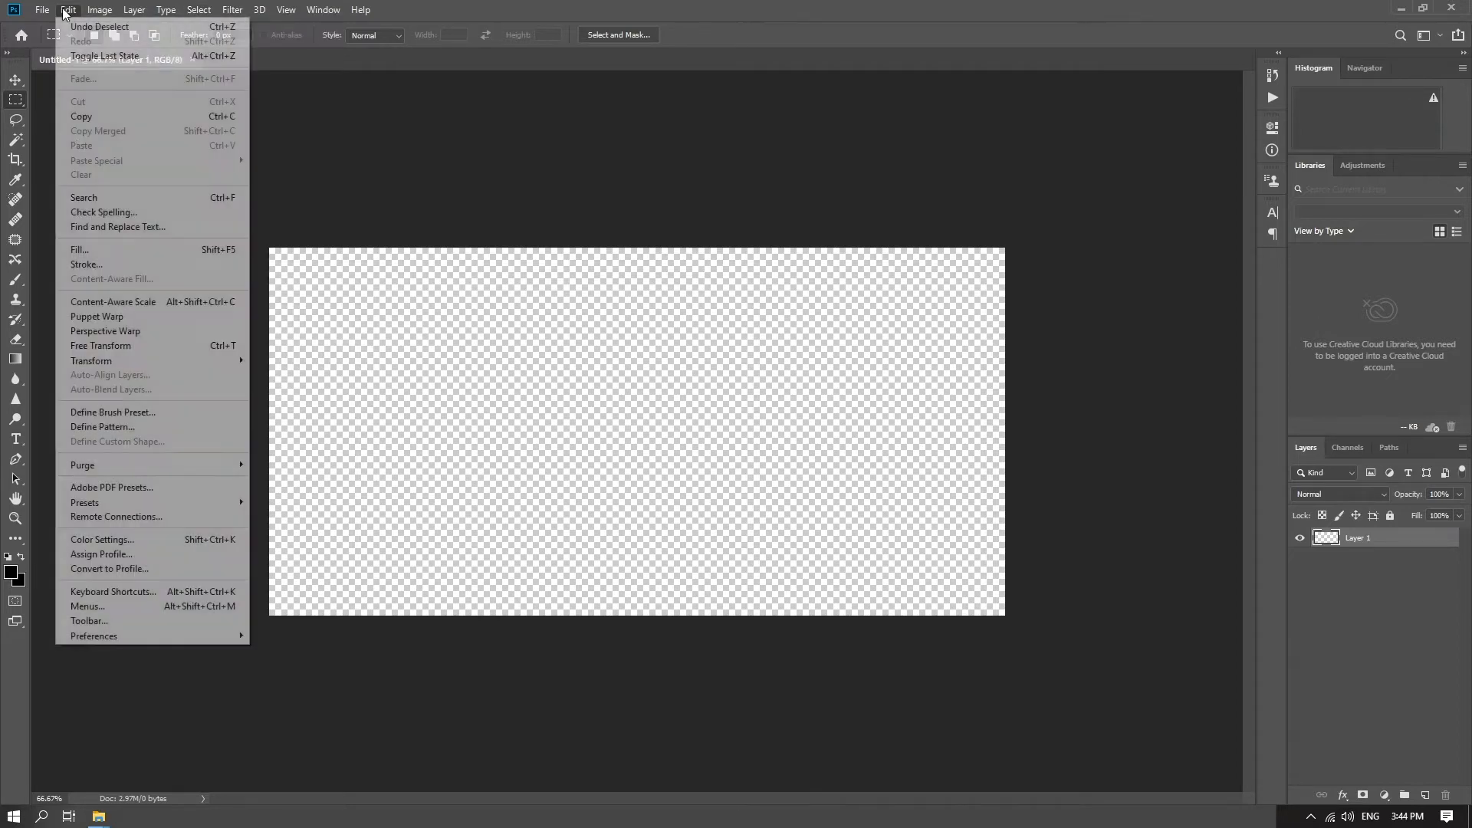
{"action": "left_click", "coordinate": [97, 262]}
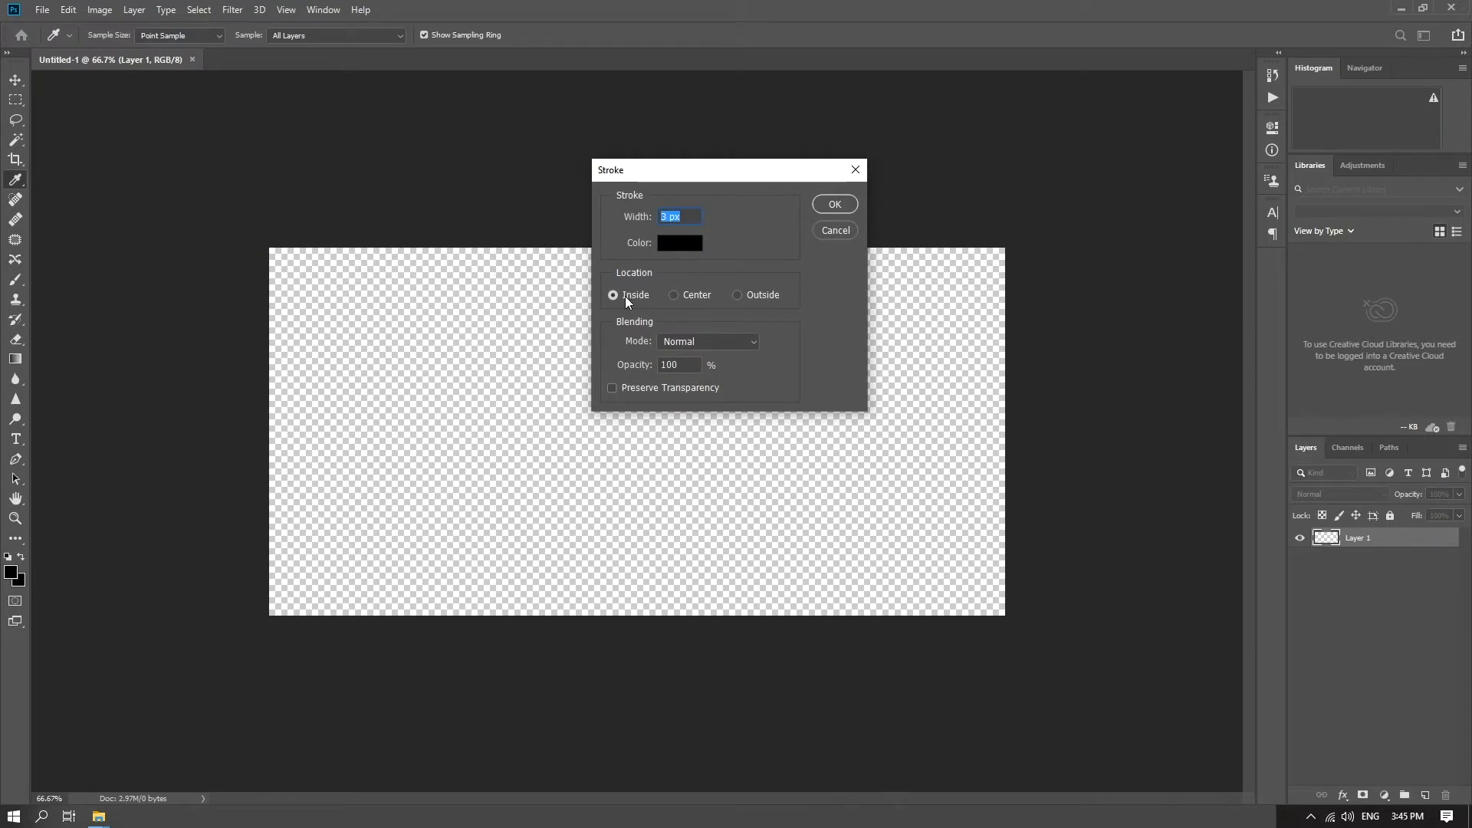
{"action": "left_click", "coordinate": [835, 204]}
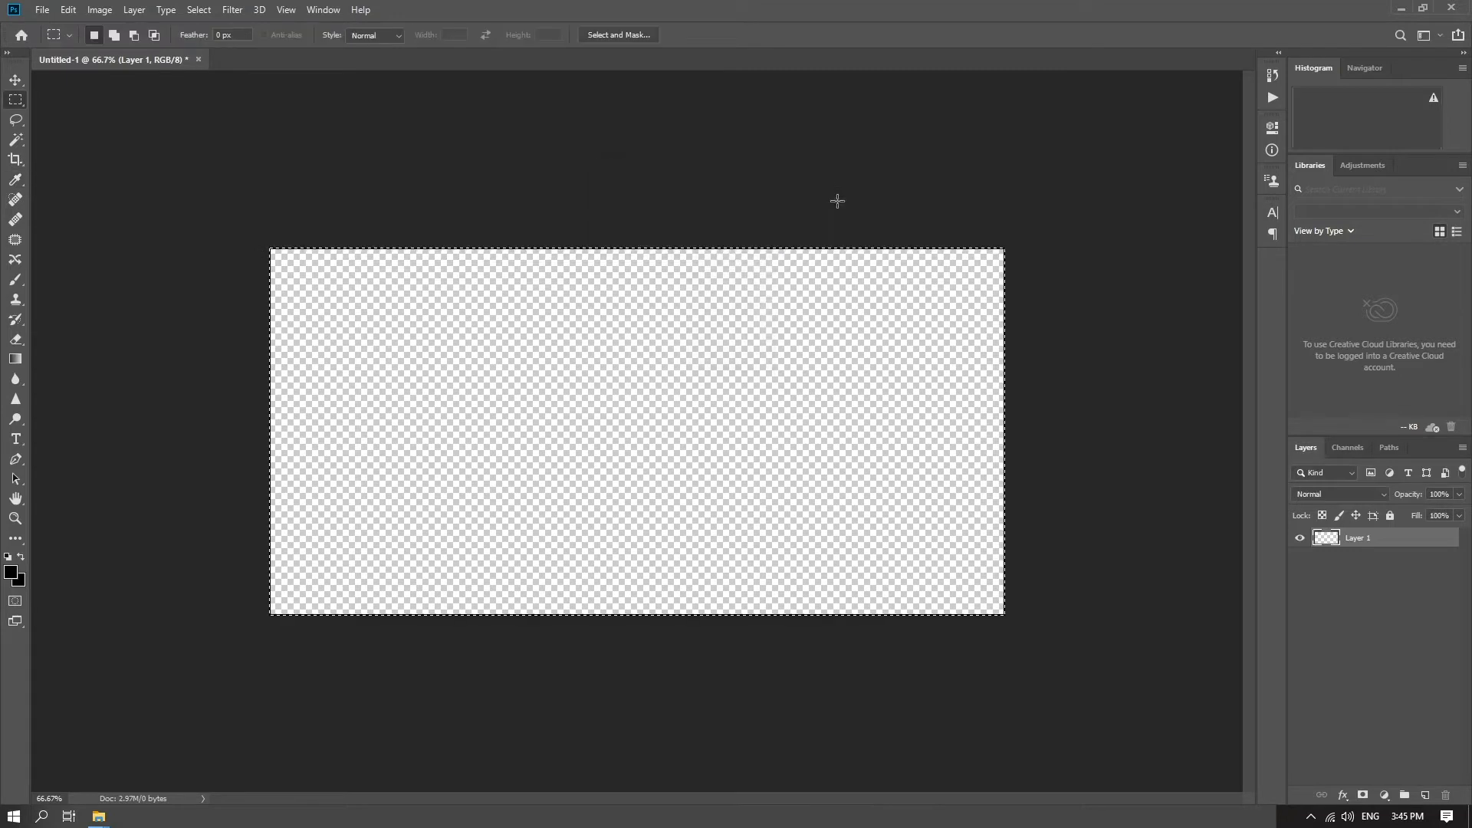
{"action": "left_click", "coordinate": [756, 292]}
Step: Save a copy of the outlined frame as a PNG named 1440x720
{"action": "left_click", "coordinate": [42, 10]}
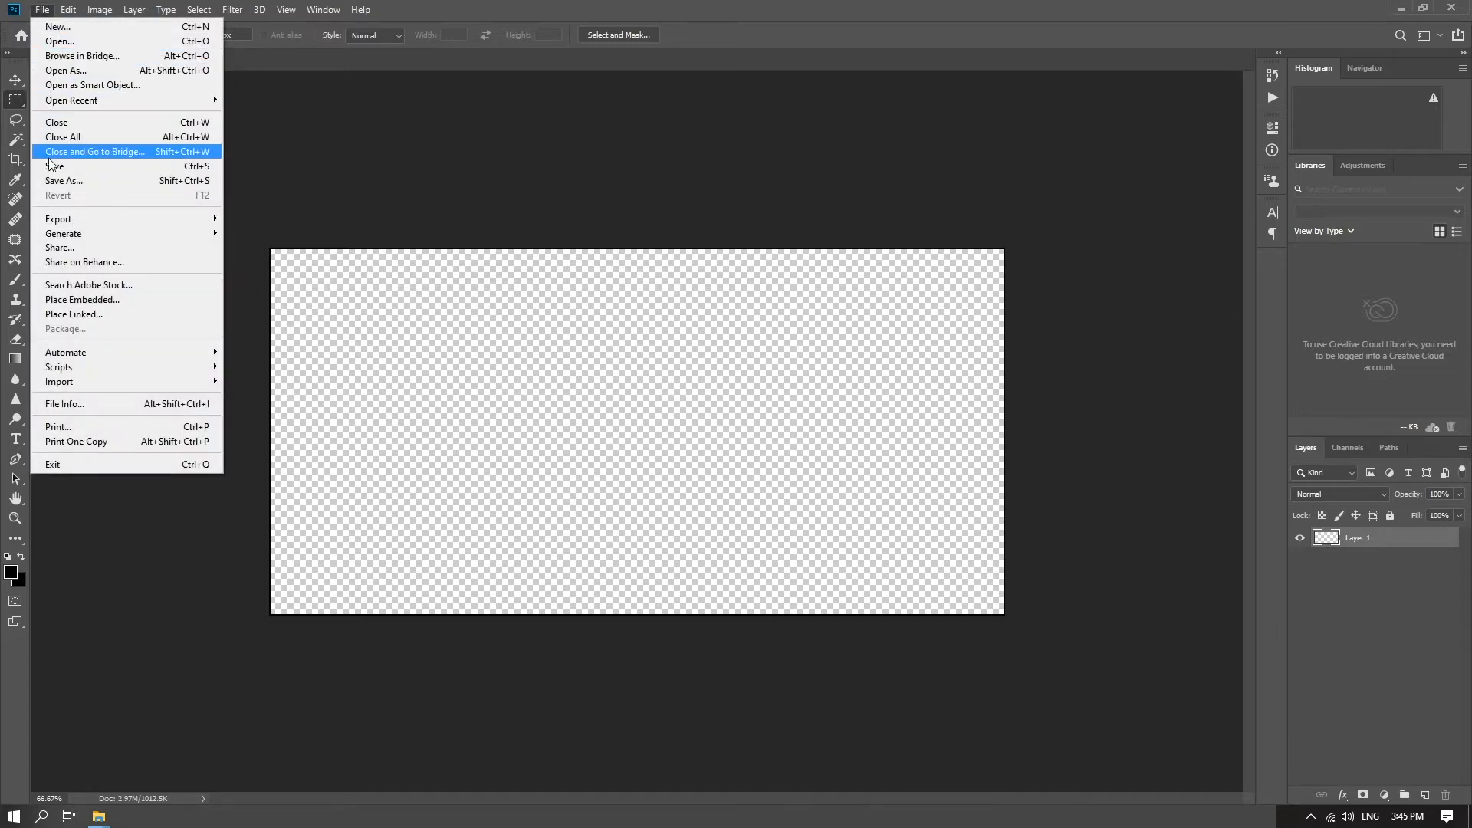
{"action": "left_click", "coordinate": [54, 184]}
{"action": "left_click", "coordinate": [395, 480]}
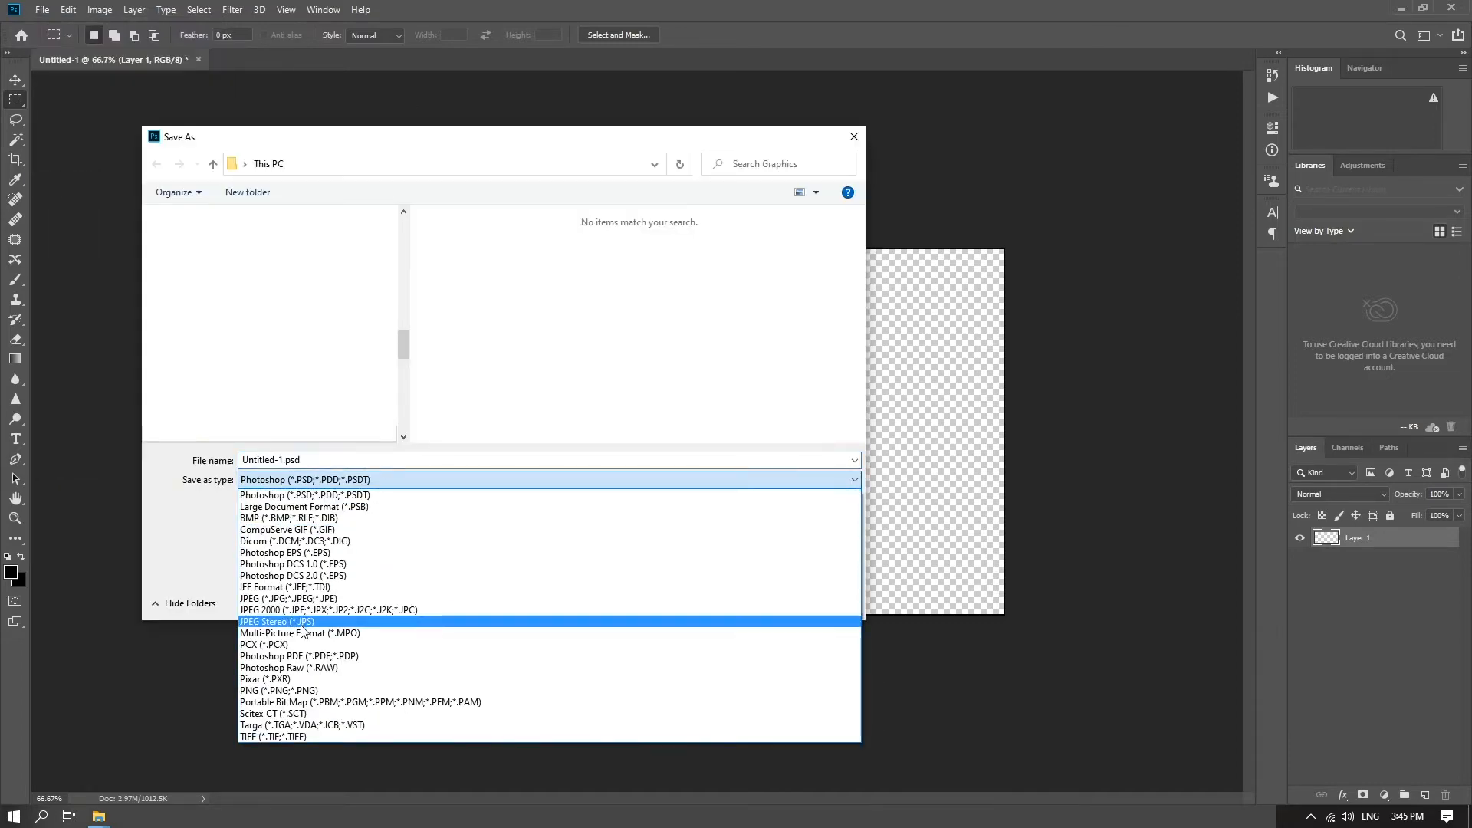
{"action": "left_click", "coordinate": [299, 690]}
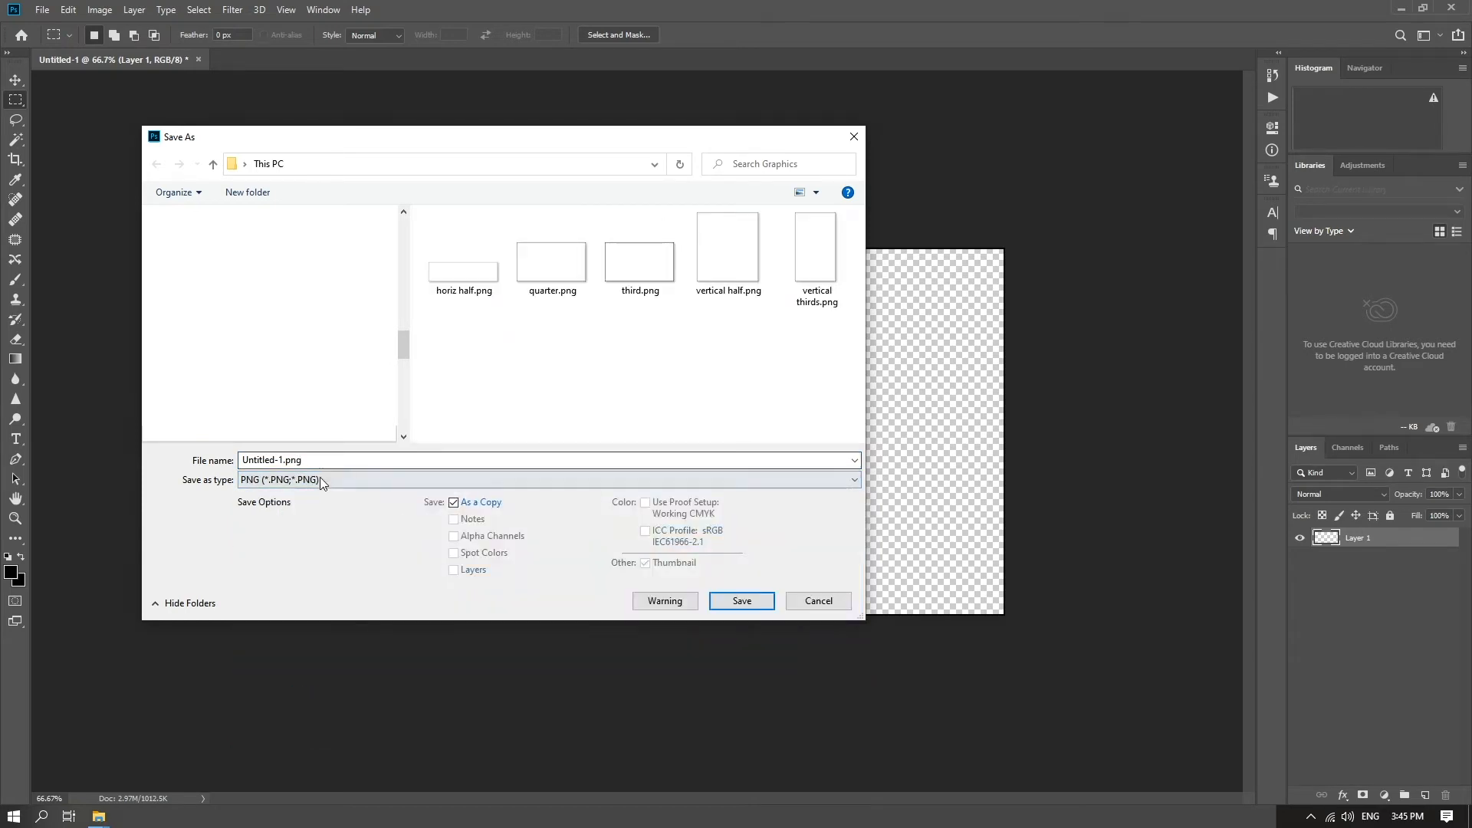
{"action": "type", "text": "144"}
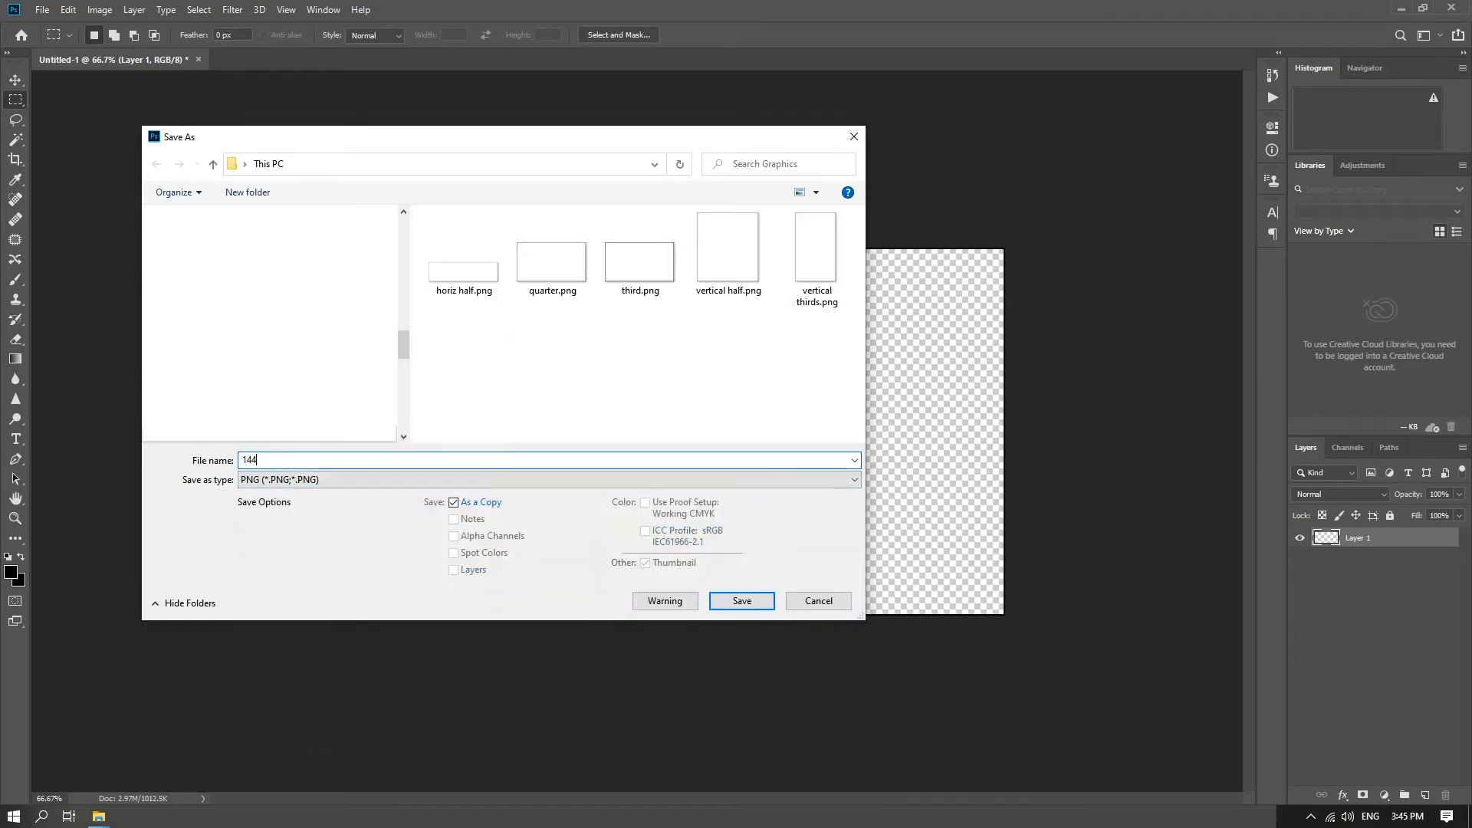
{"action": "type", "text": "0x"}
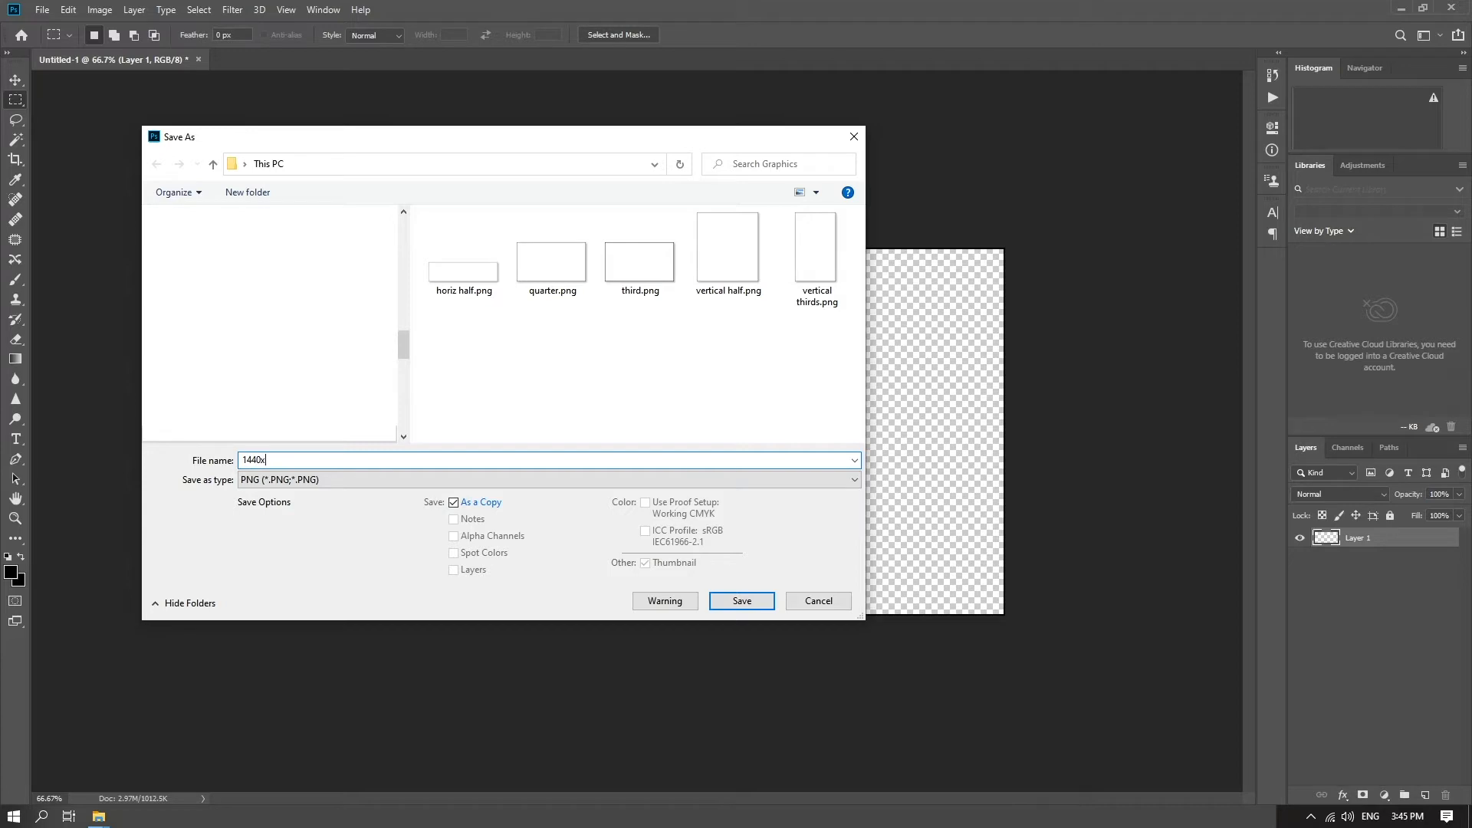
{"action": "type", "text": "720"}
{"action": "key", "text": "Return"}
{"action": "left_click", "coordinate": [832, 243]}
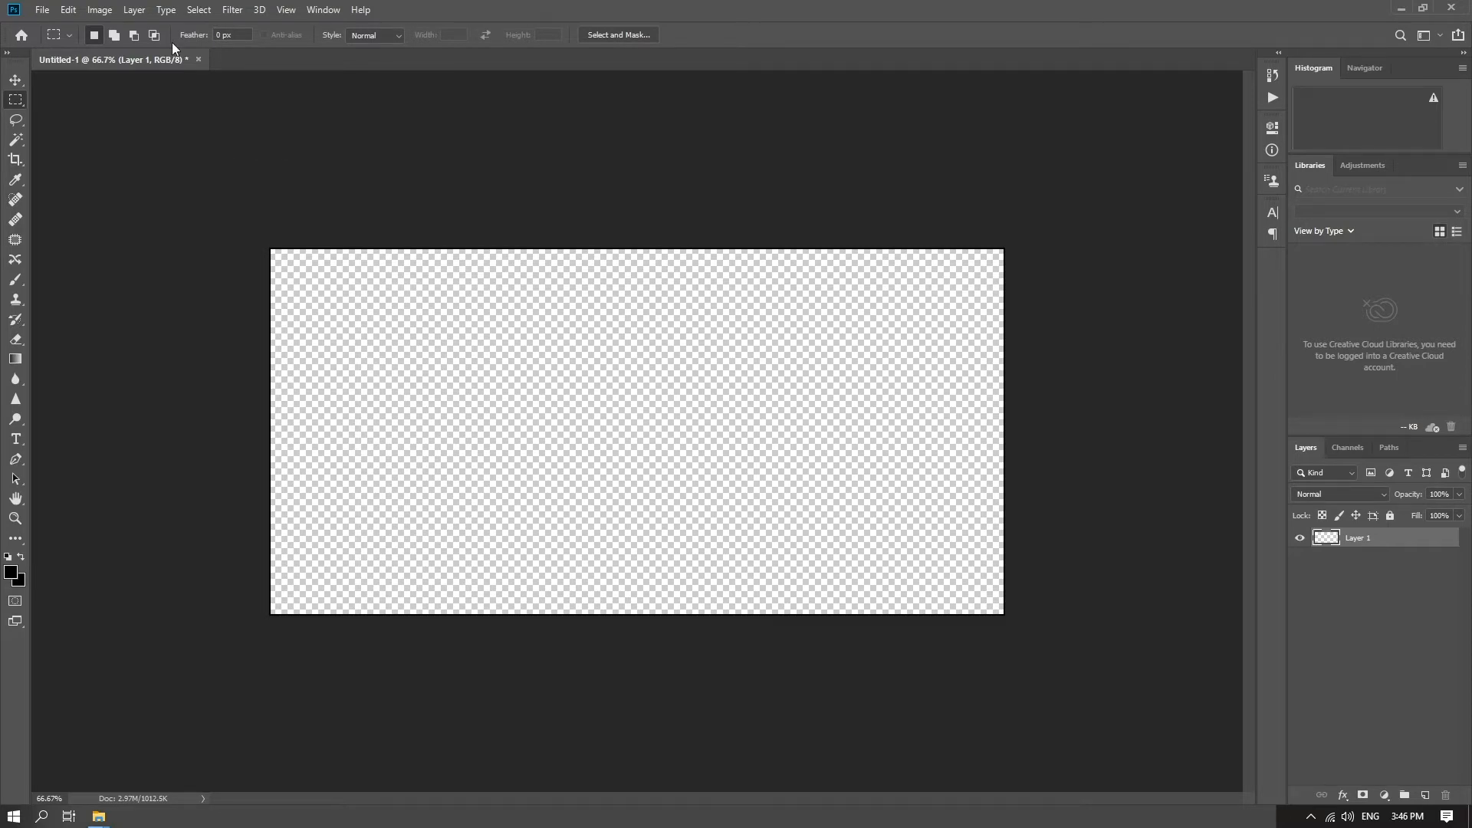
Step: Float the document window and resize its canvas to 1920 x 360 pixels
{"action": "left_click_drag", "start_coordinate": [148, 59], "coordinate": [703, 174]}
{"action": "right_click", "coordinate": [703, 175]}
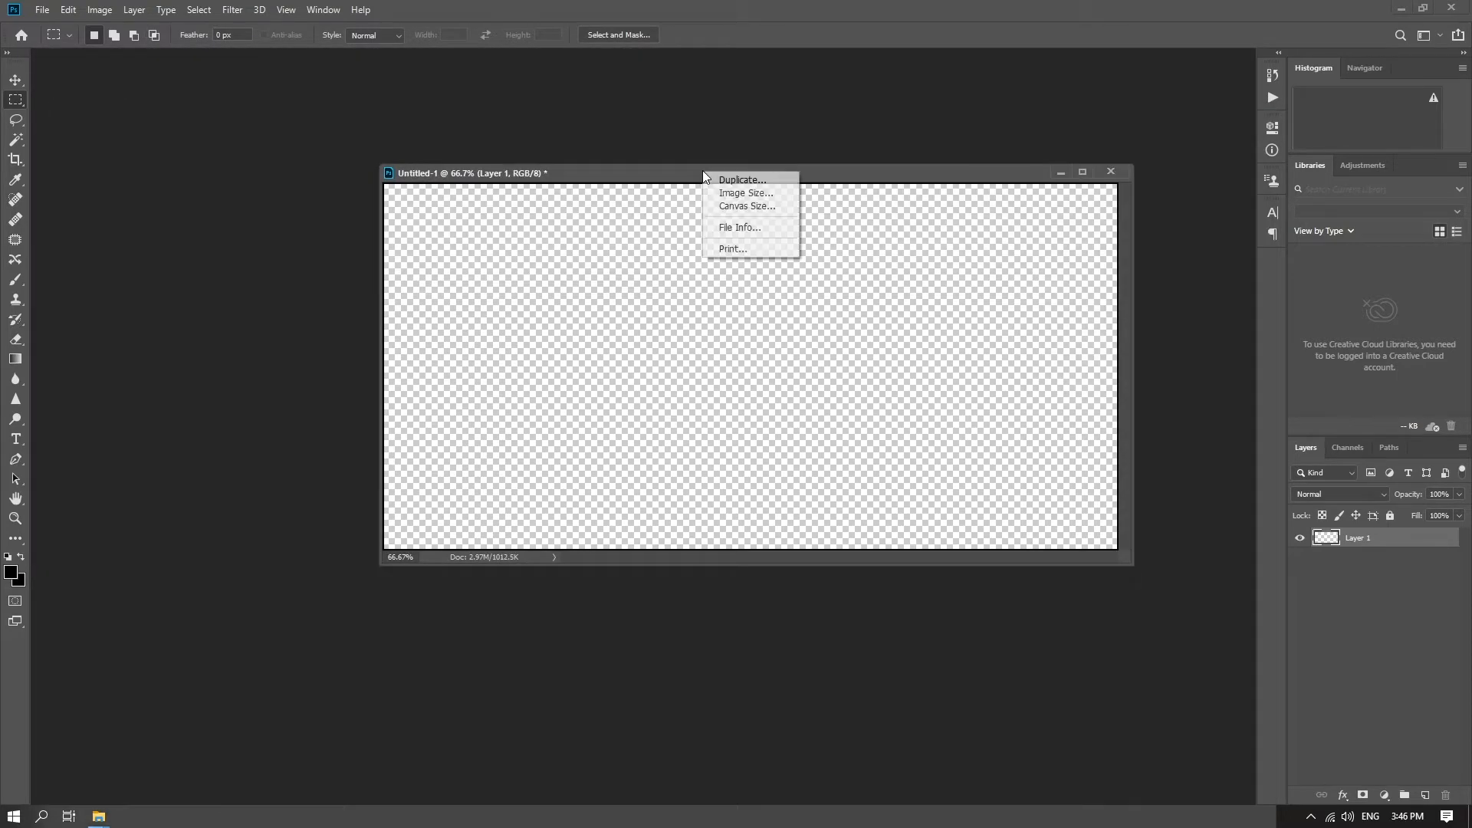
{"action": "left_click", "coordinate": [732, 206]}
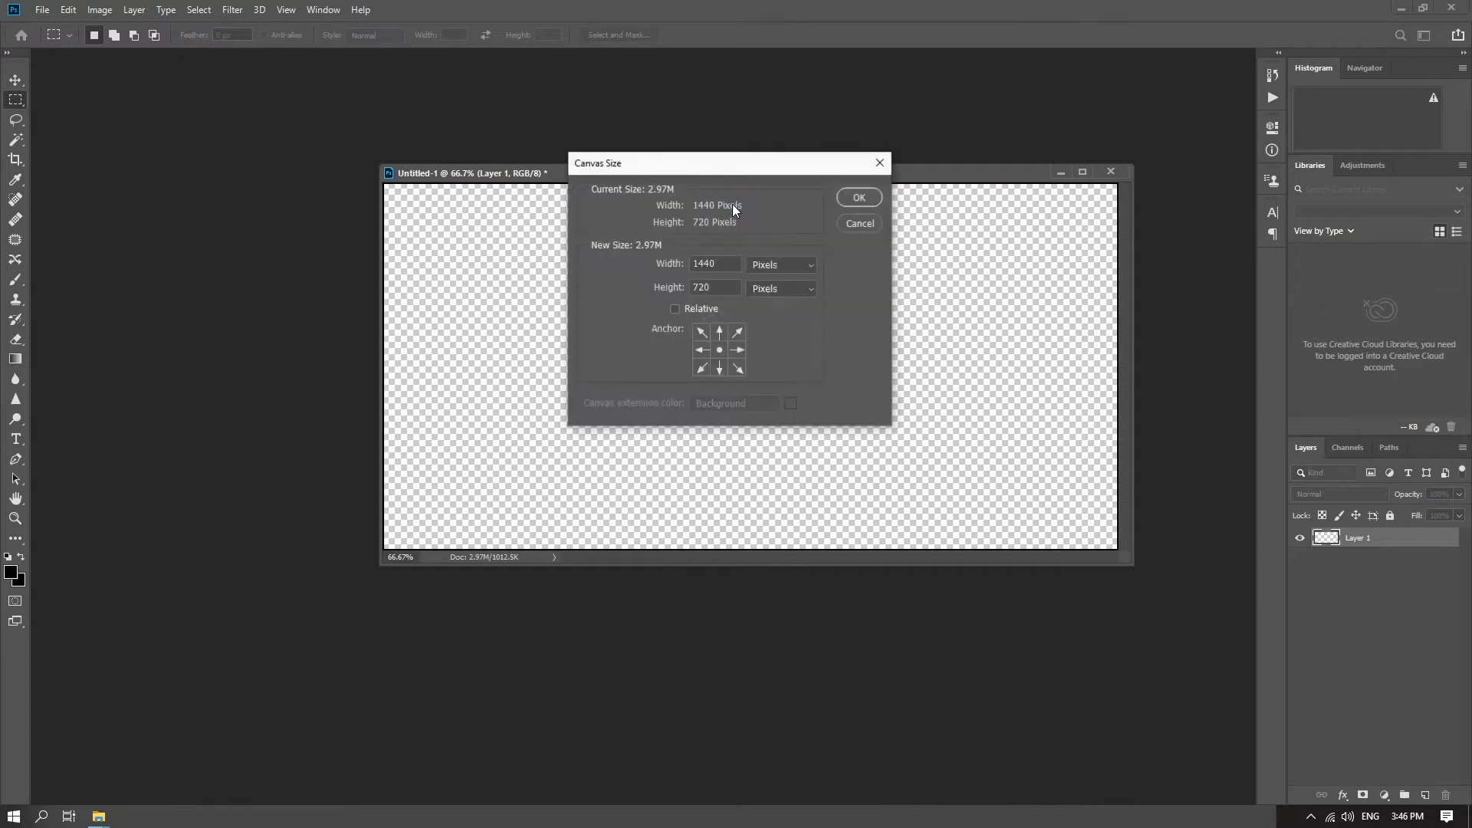
{"action": "double_click", "coordinate": [725, 263]}
{"action": "type", "text": "1920"}
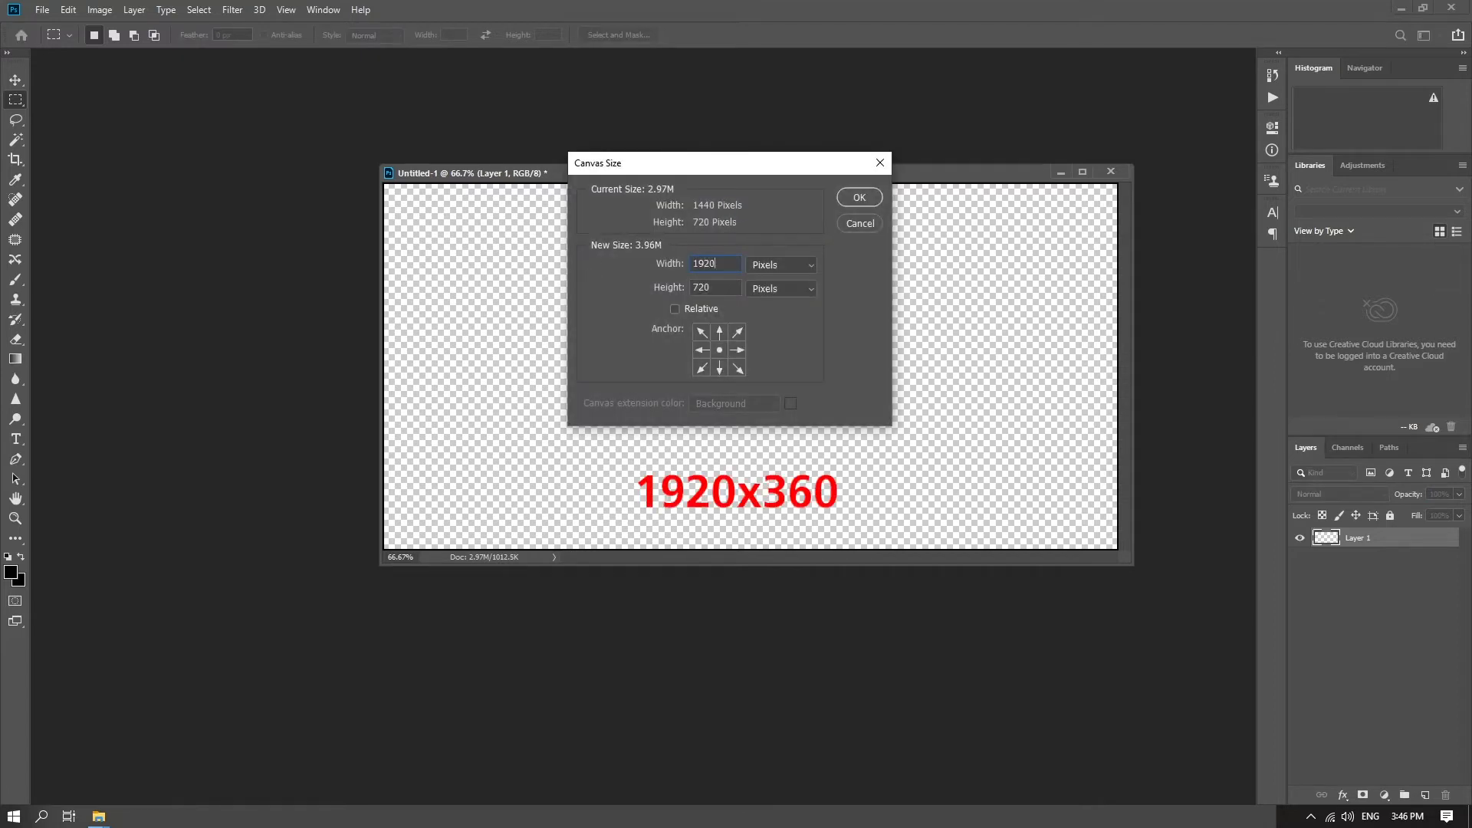
{"action": "key", "text": "Tab"}
{"action": "type", "text": "360"}
{"action": "left_click", "coordinate": [848, 200]}
{"action": "left_click", "coordinate": [692, 302]}
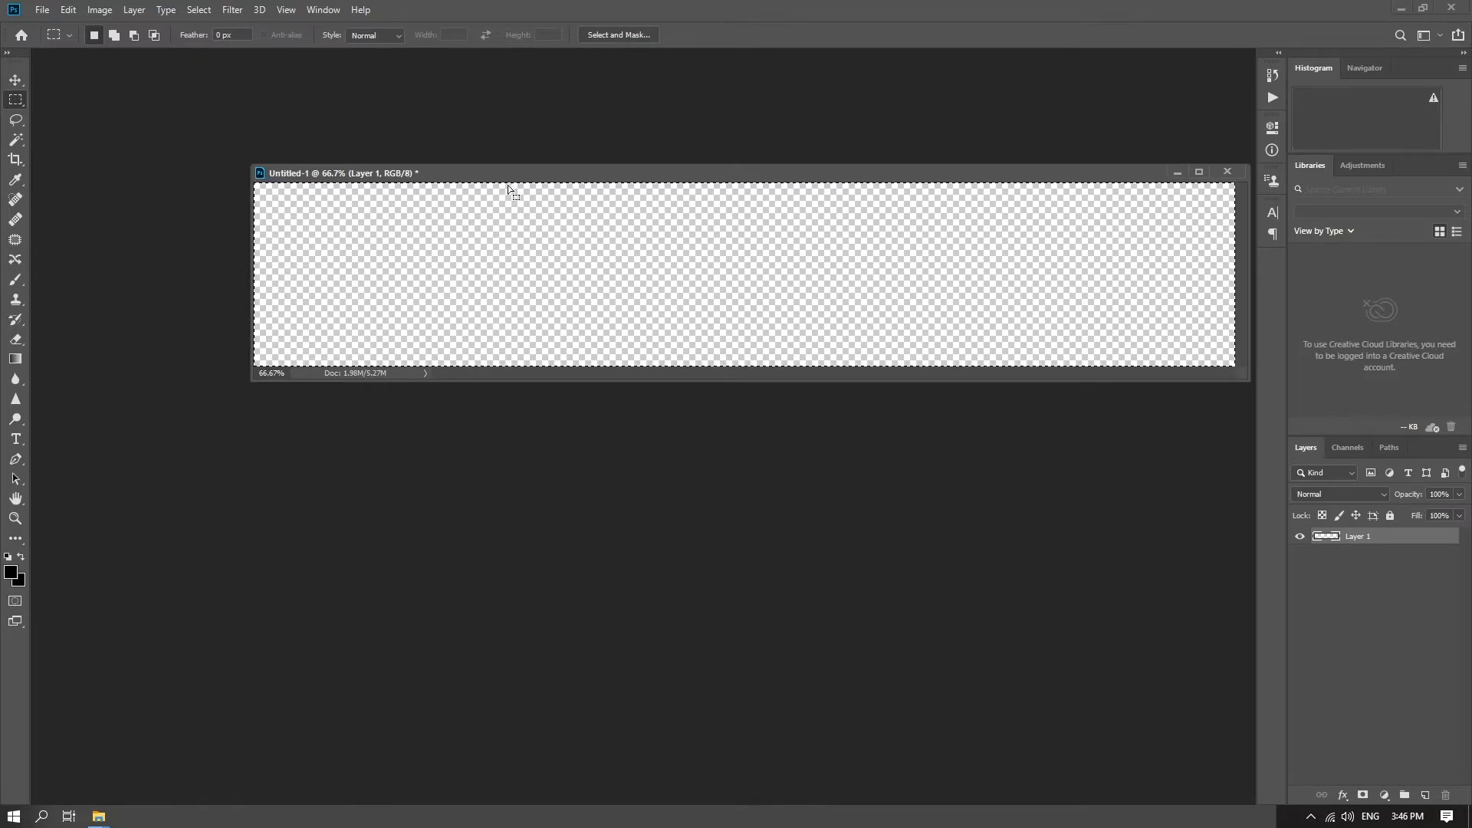
Step: Outline the entire selected 1920 x 360 canvas with a 3 px black inside stroke at 100% opacity
{"action": "left_click", "coordinate": [69, 9]}
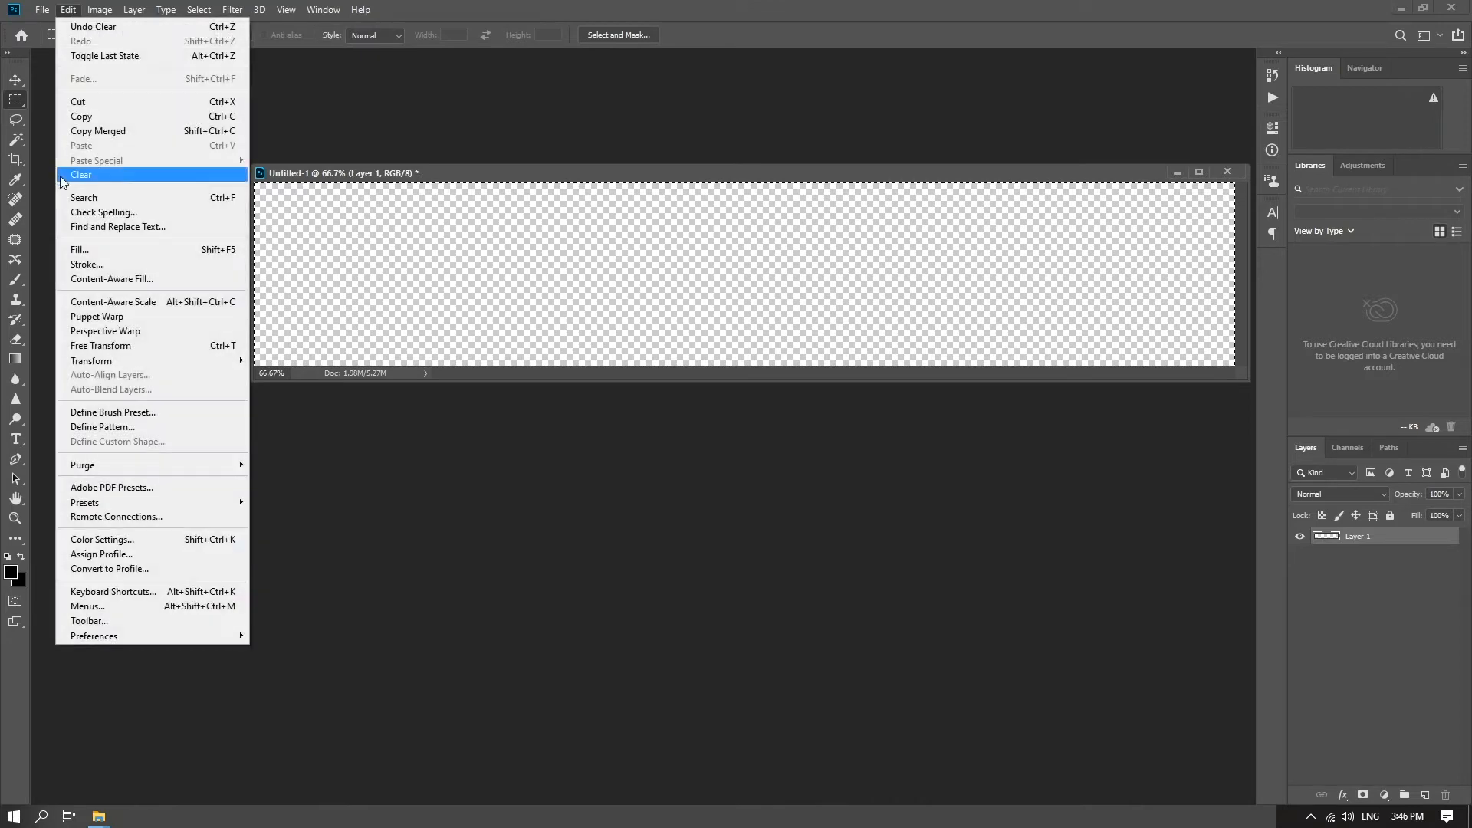
{"action": "left_click", "coordinate": [94, 265]}
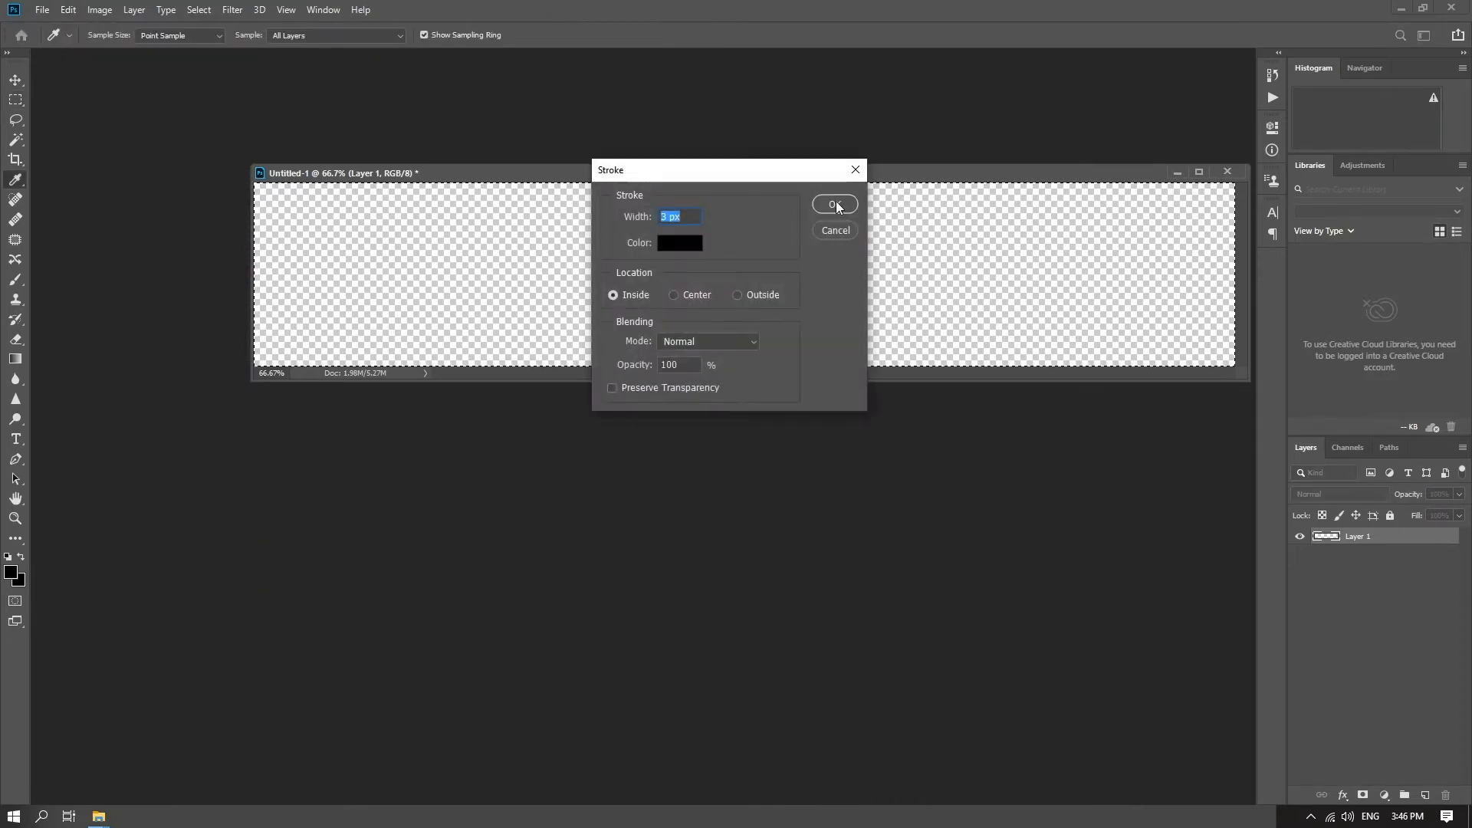
{"action": "left_click", "coordinate": [836, 206]}
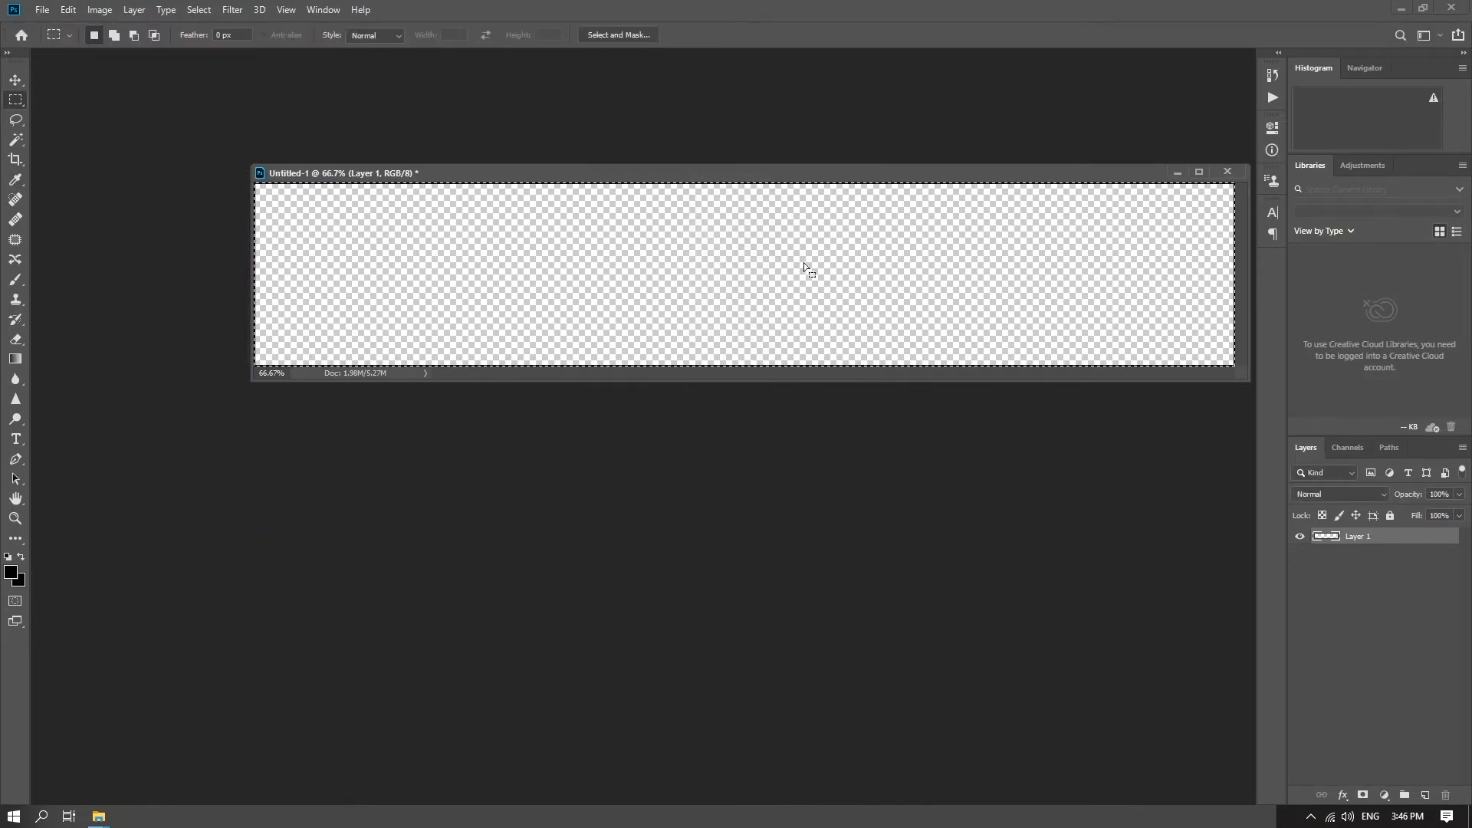
Step: Save a copy of the outlined frame as a PNG named third horiz and close the document without saving its changes
{"action": "left_click", "coordinate": [42, 10]}
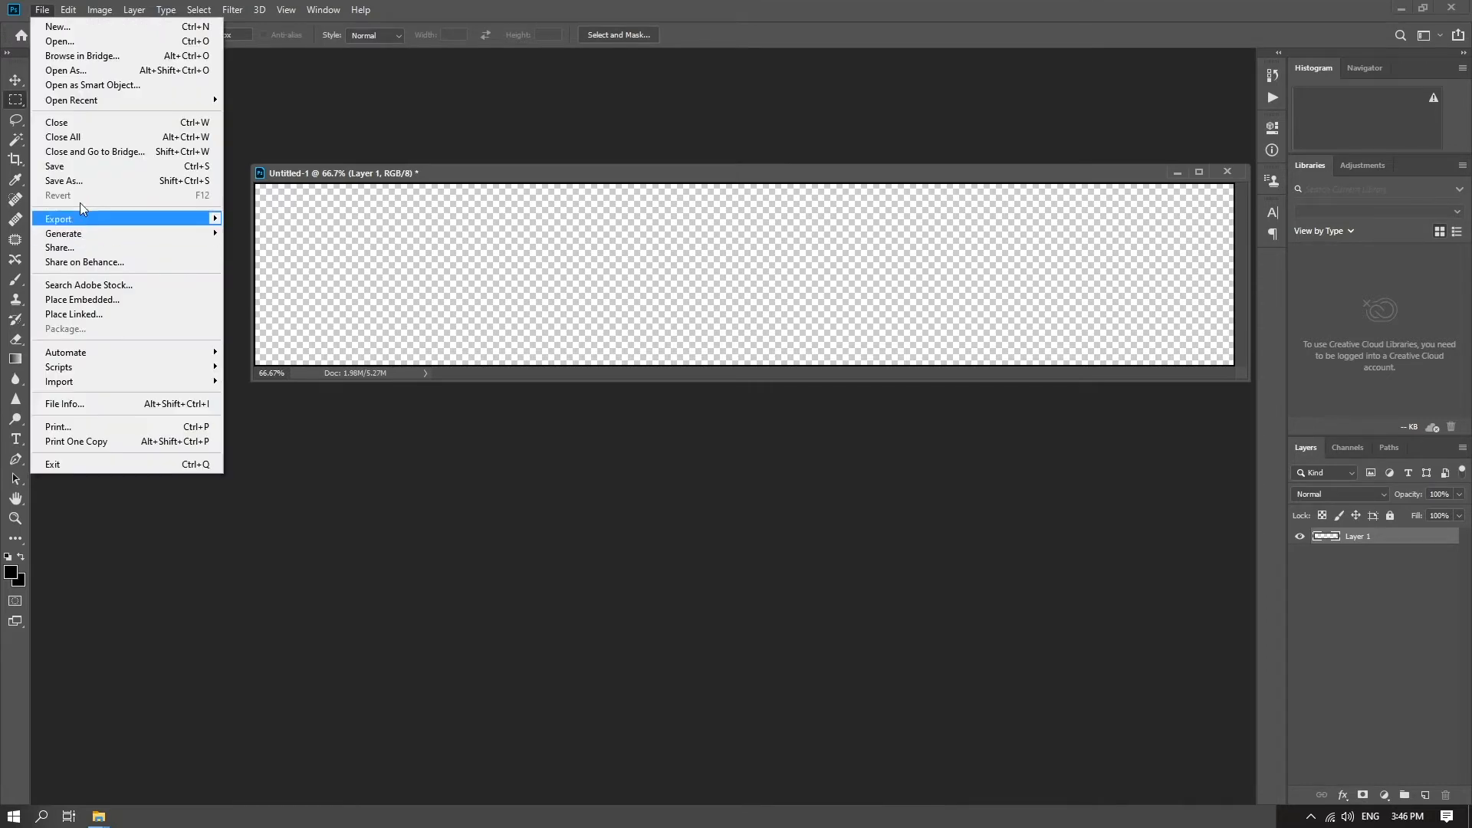
{"action": "left_click", "coordinate": [89, 182]}
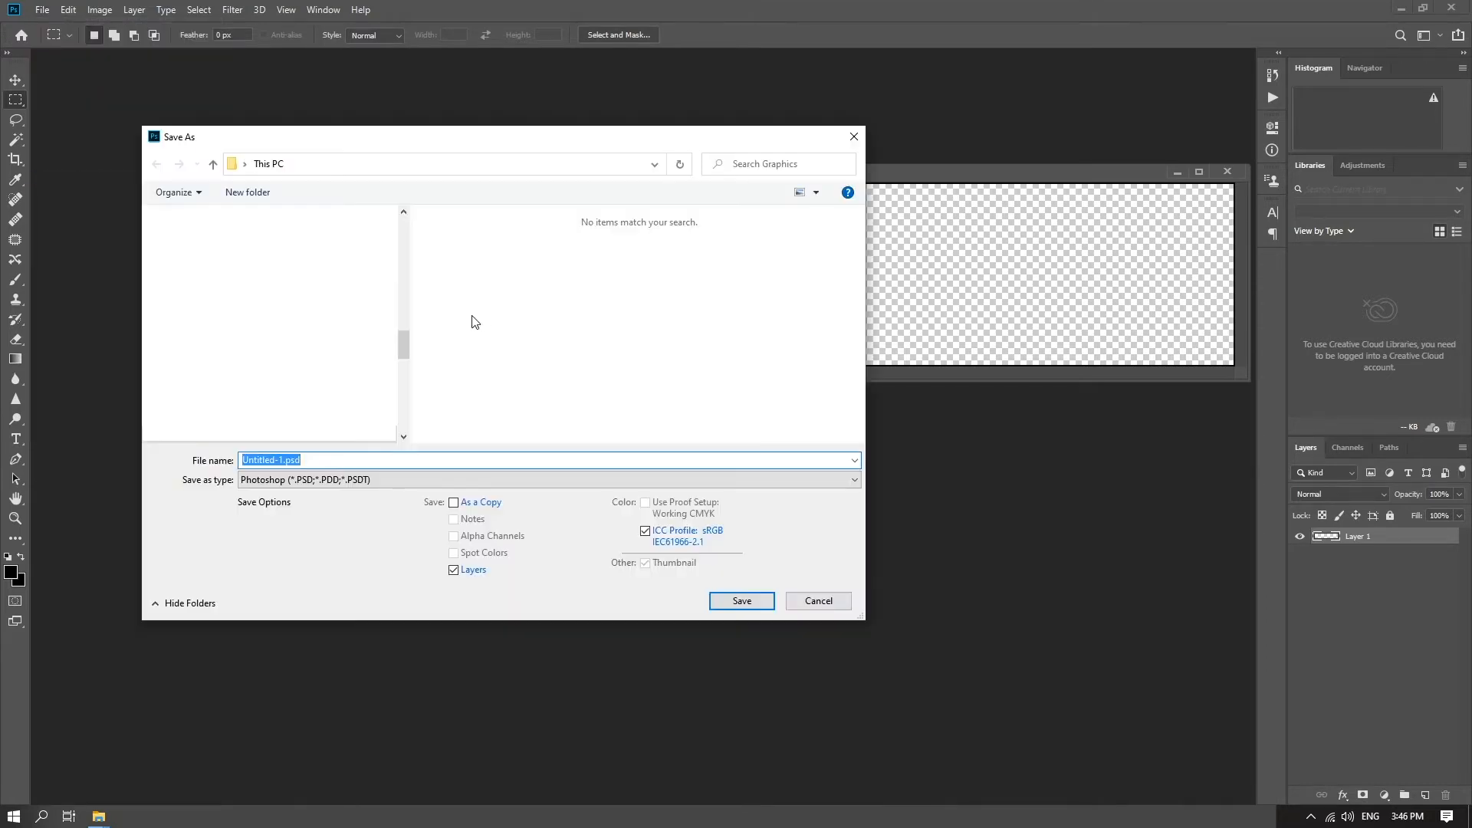
{"action": "left_click", "coordinate": [395, 480]}
{"action": "left_click", "coordinate": [341, 690]}
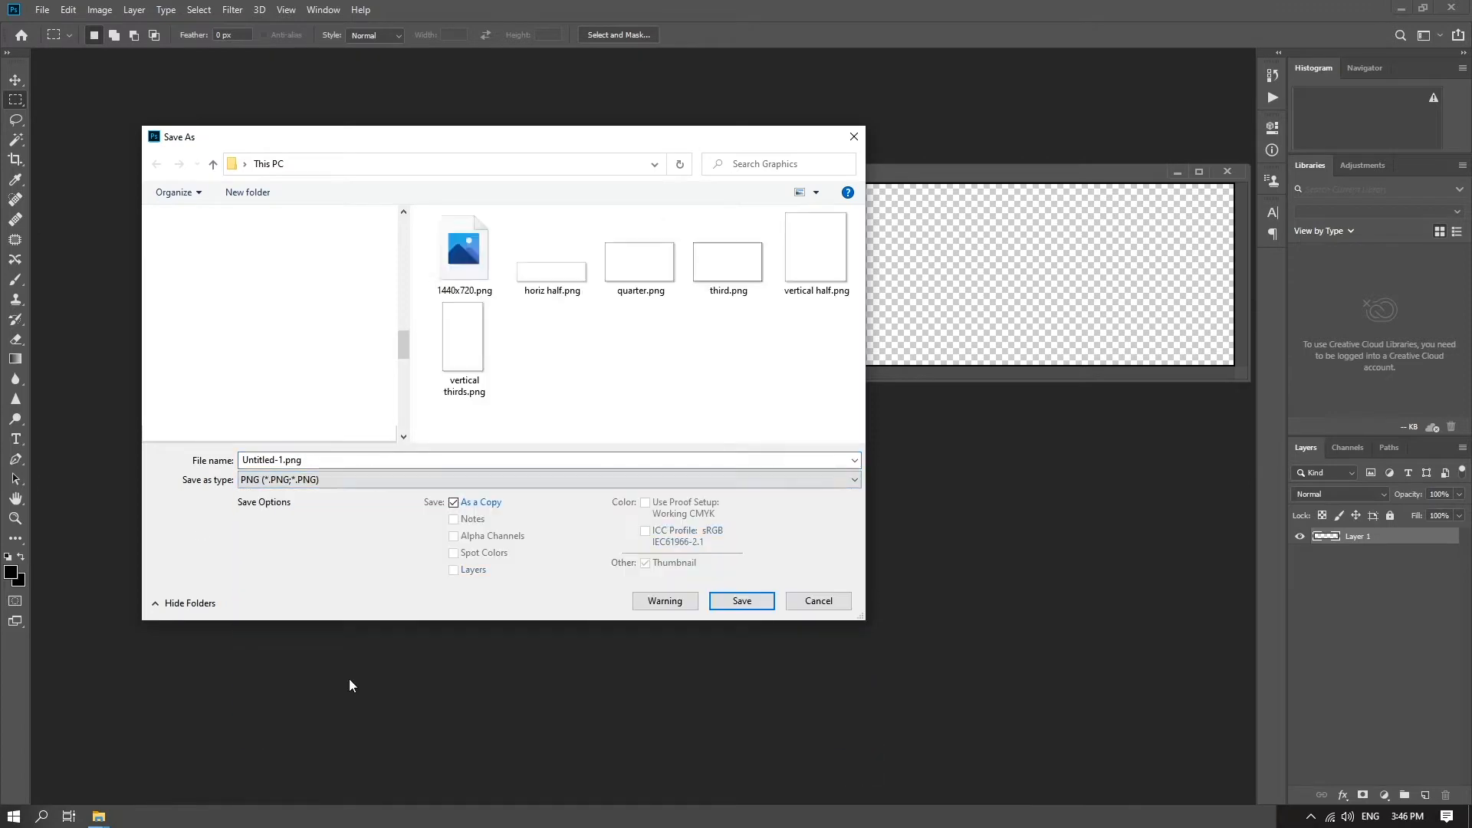
{"action": "left_click", "coordinate": [343, 460]}
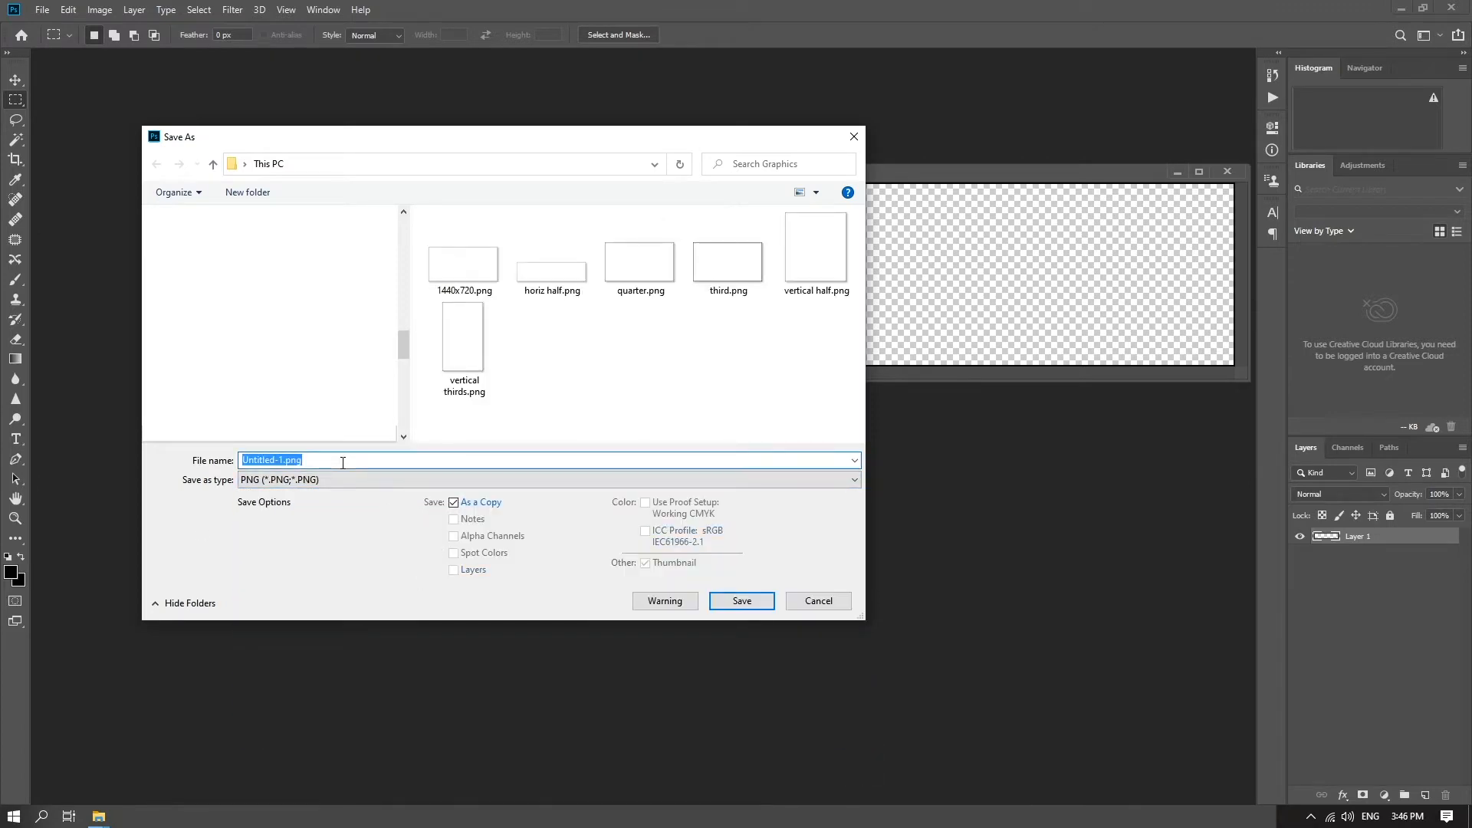
{"action": "key", "text": "BackSpace"}
{"action": "type", "text": "thi"}
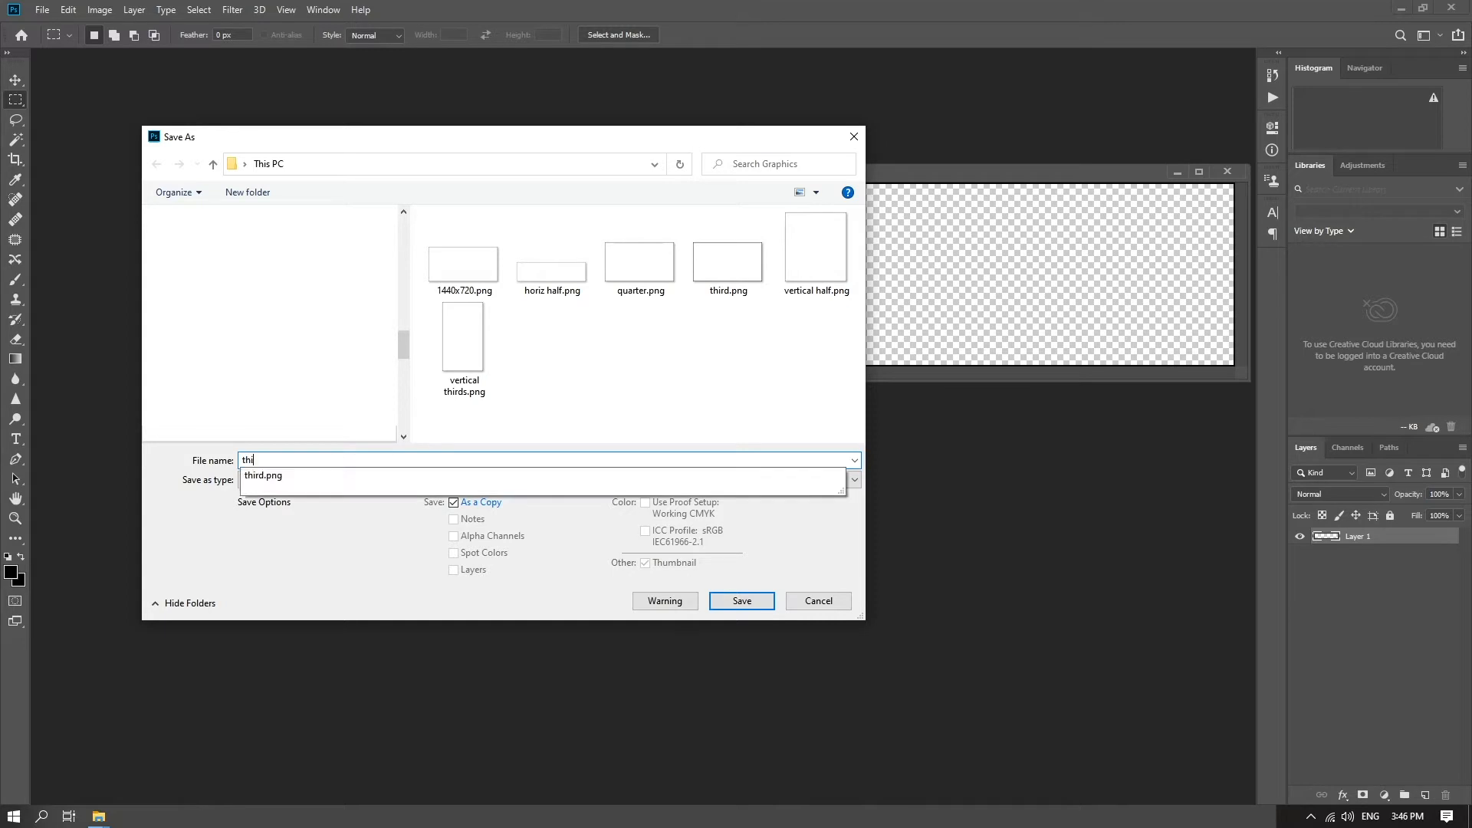
{"action": "type", "text": "rd hor"}
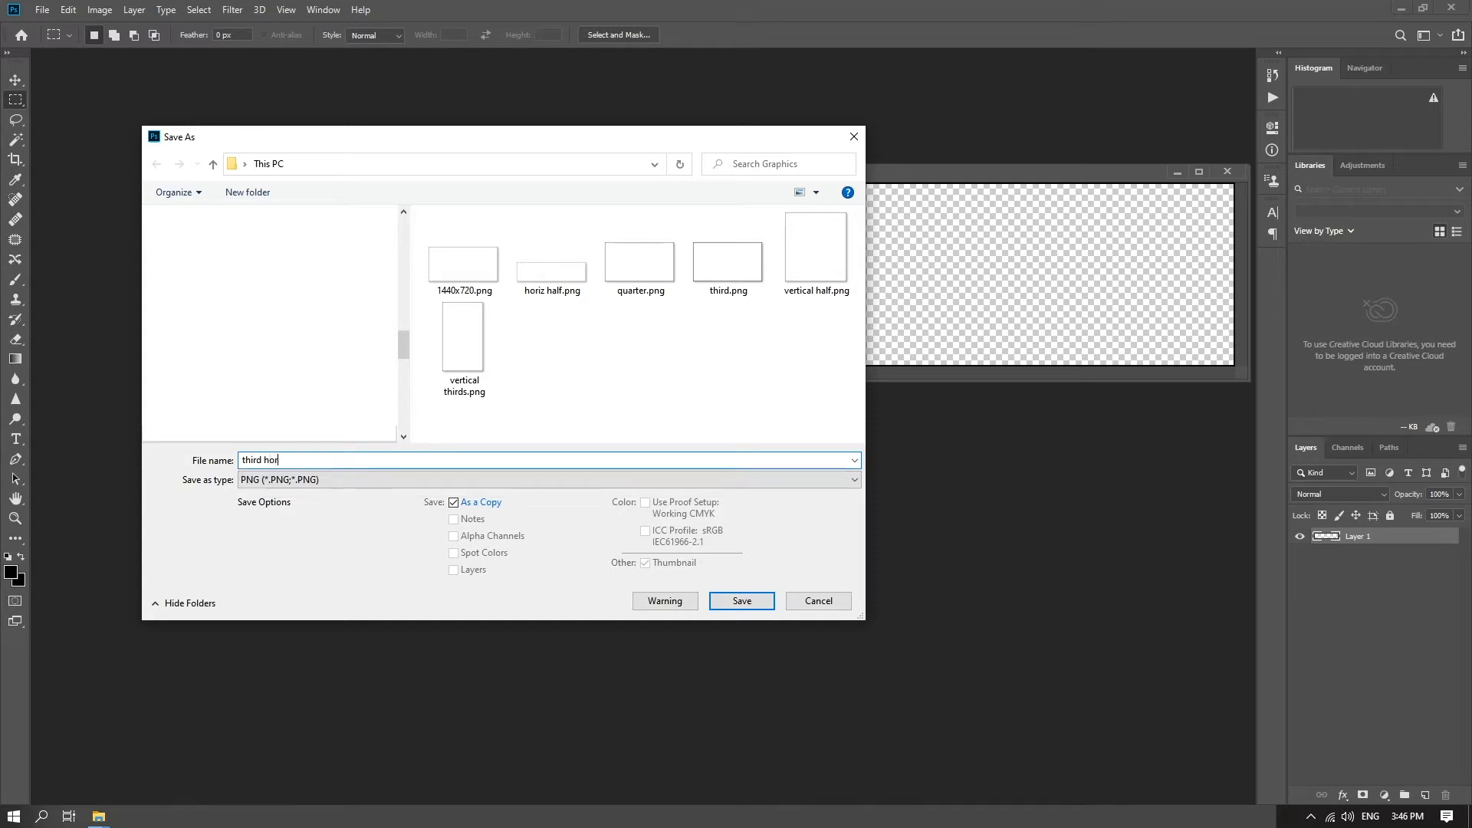
{"action": "type", "text": "iz"}
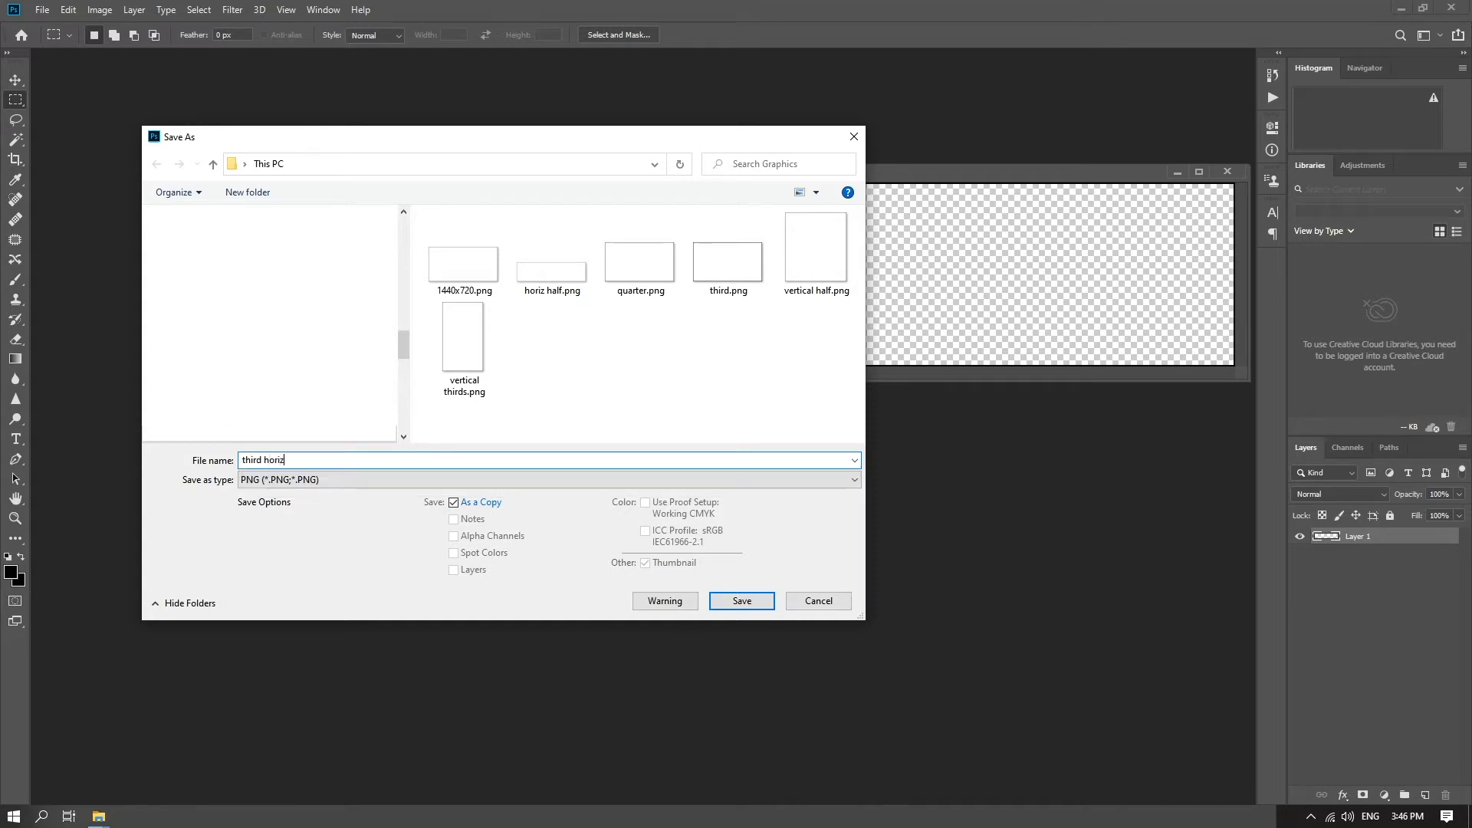
{"action": "left_click", "coordinate": [734, 603]}
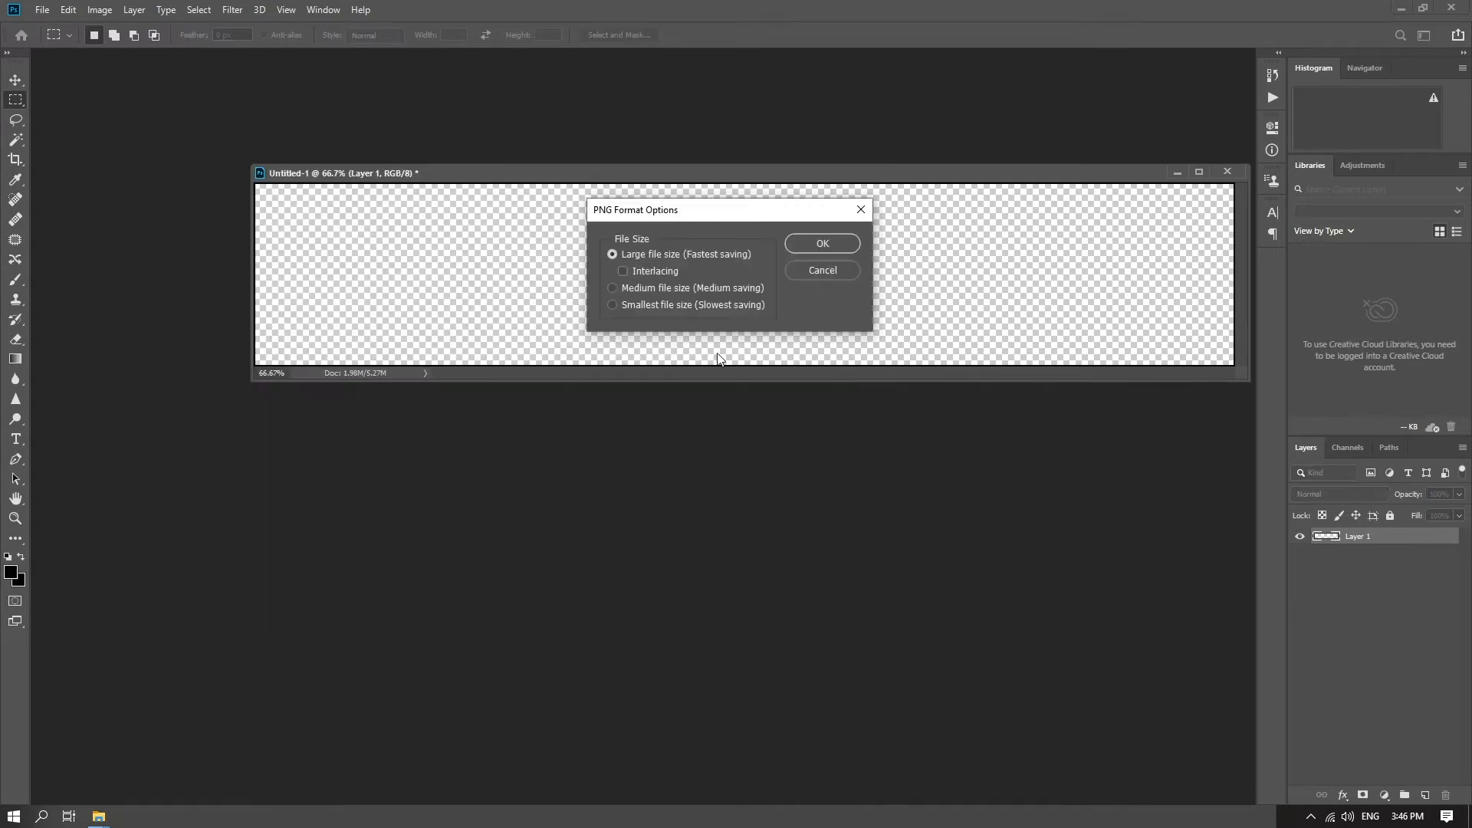
{"action": "left_click", "coordinate": [823, 244]}
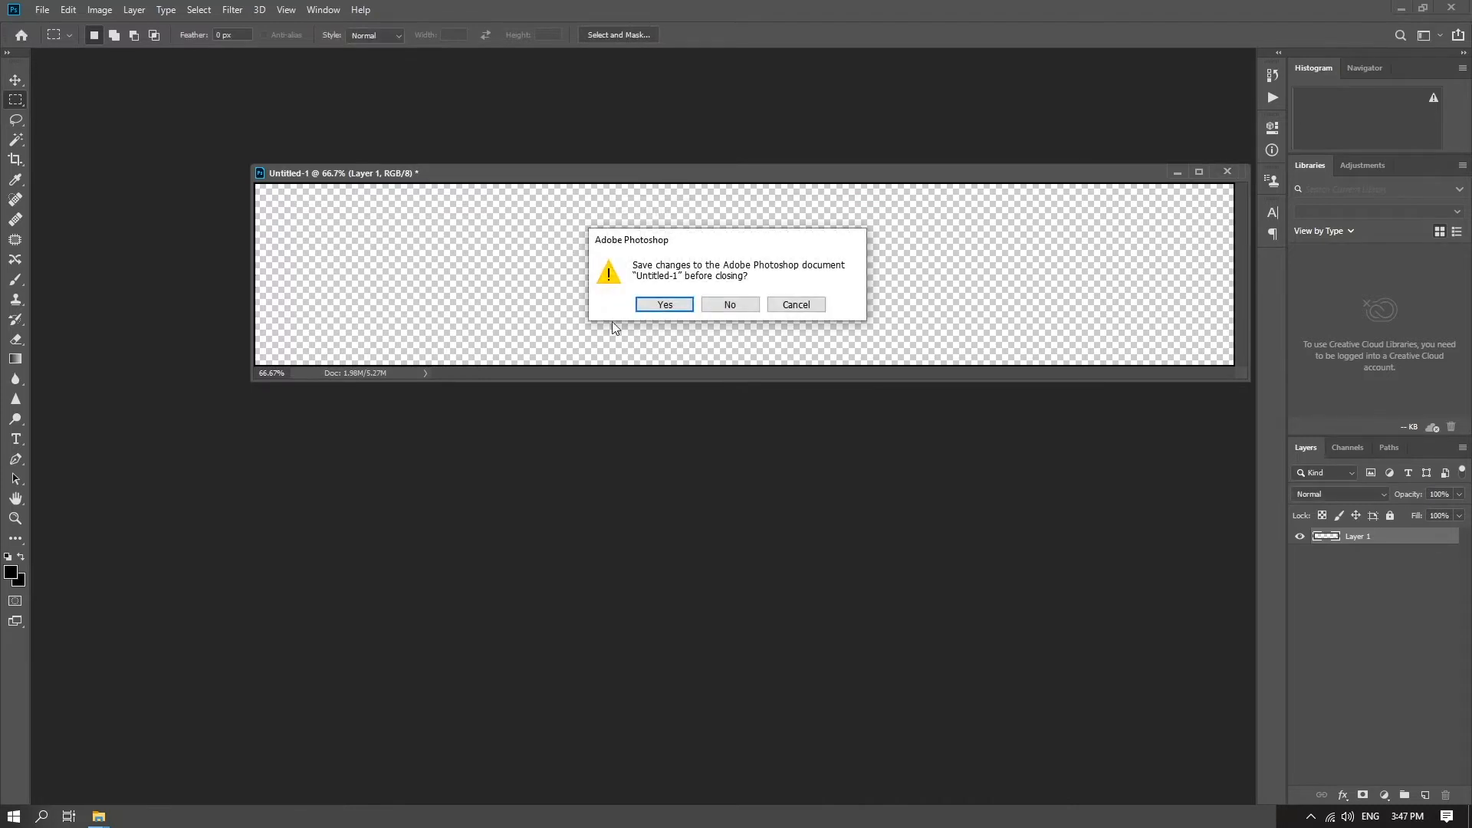
{"action": "key", "text": "n"}
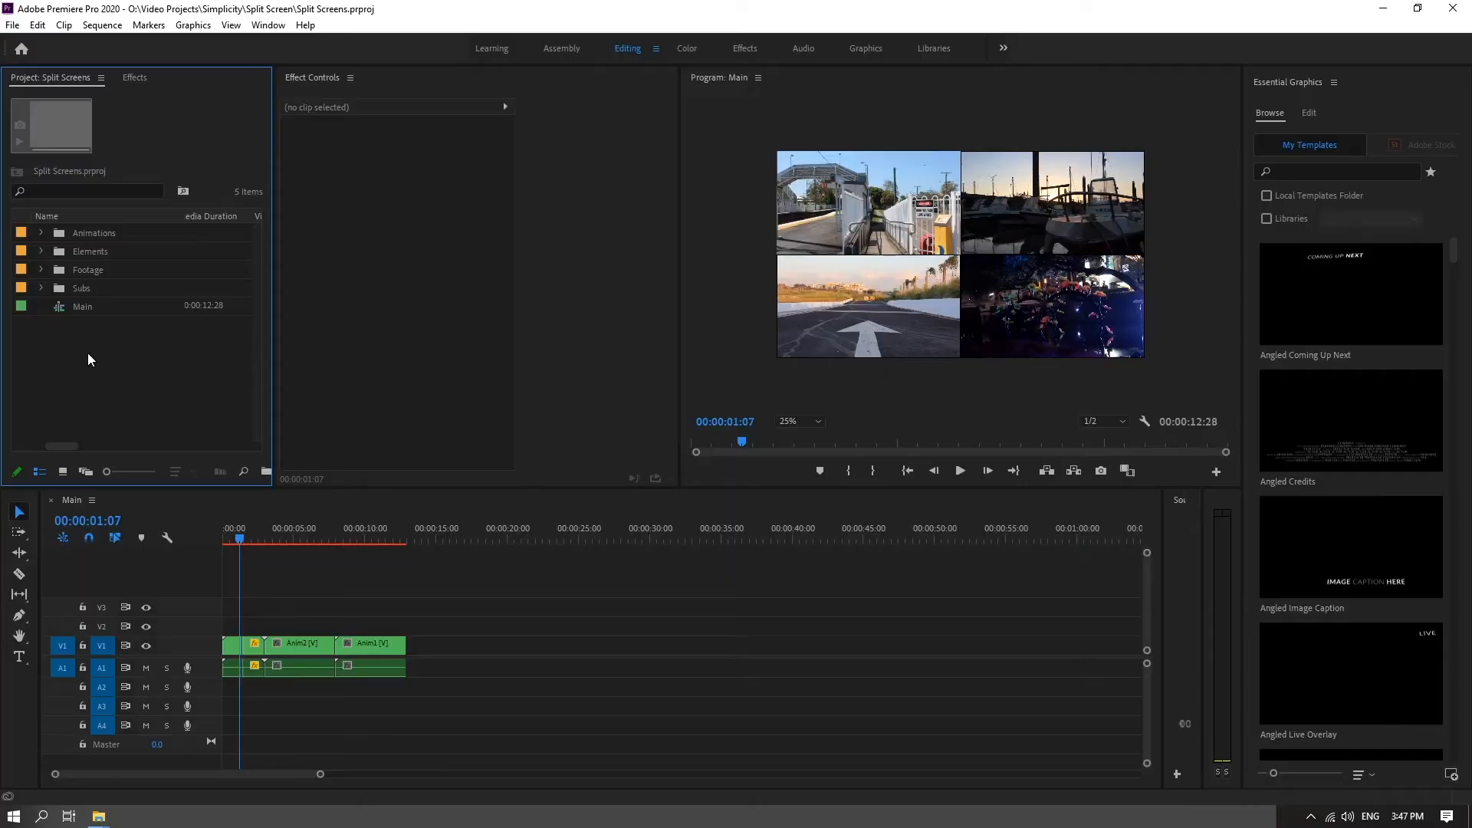
Step: Switch to Premiere Pro and import third horiz.png and 1440x720.png into the Split Screens project
{"action": "right_click", "coordinate": [87, 353]}
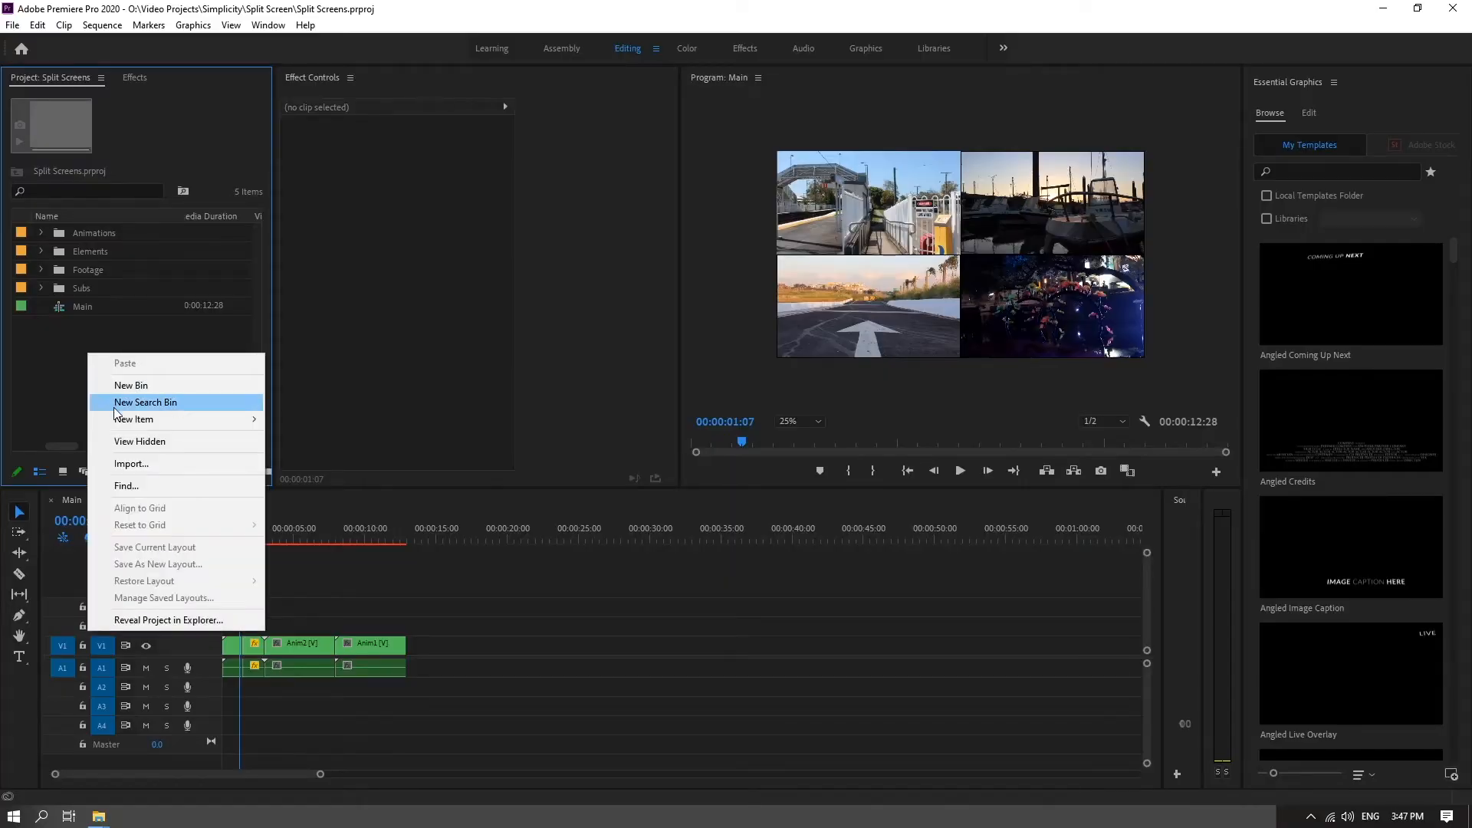
{"action": "left_click", "coordinate": [364, 463]}
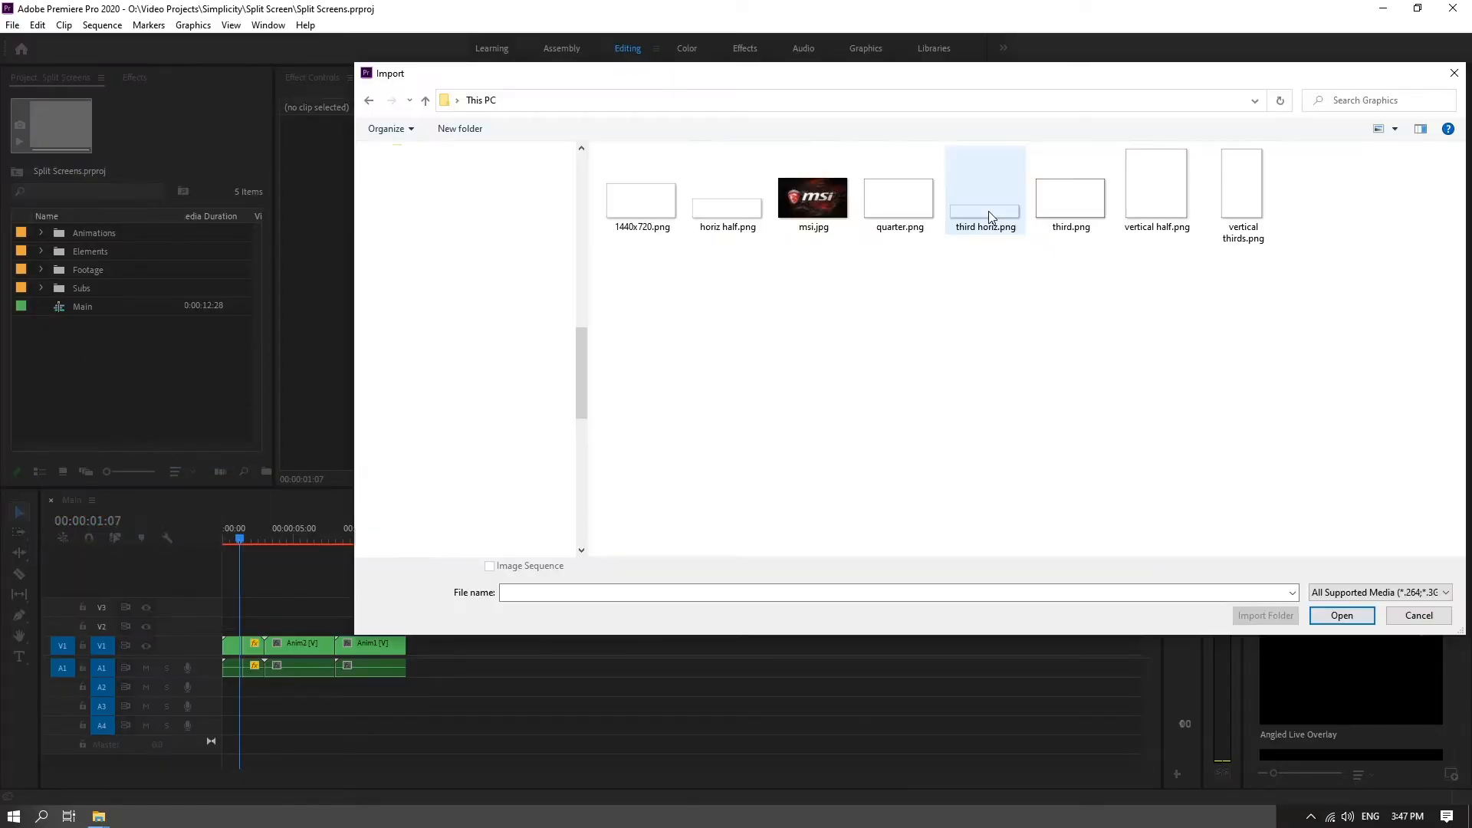
{"action": "left_click", "coordinate": [988, 210]}
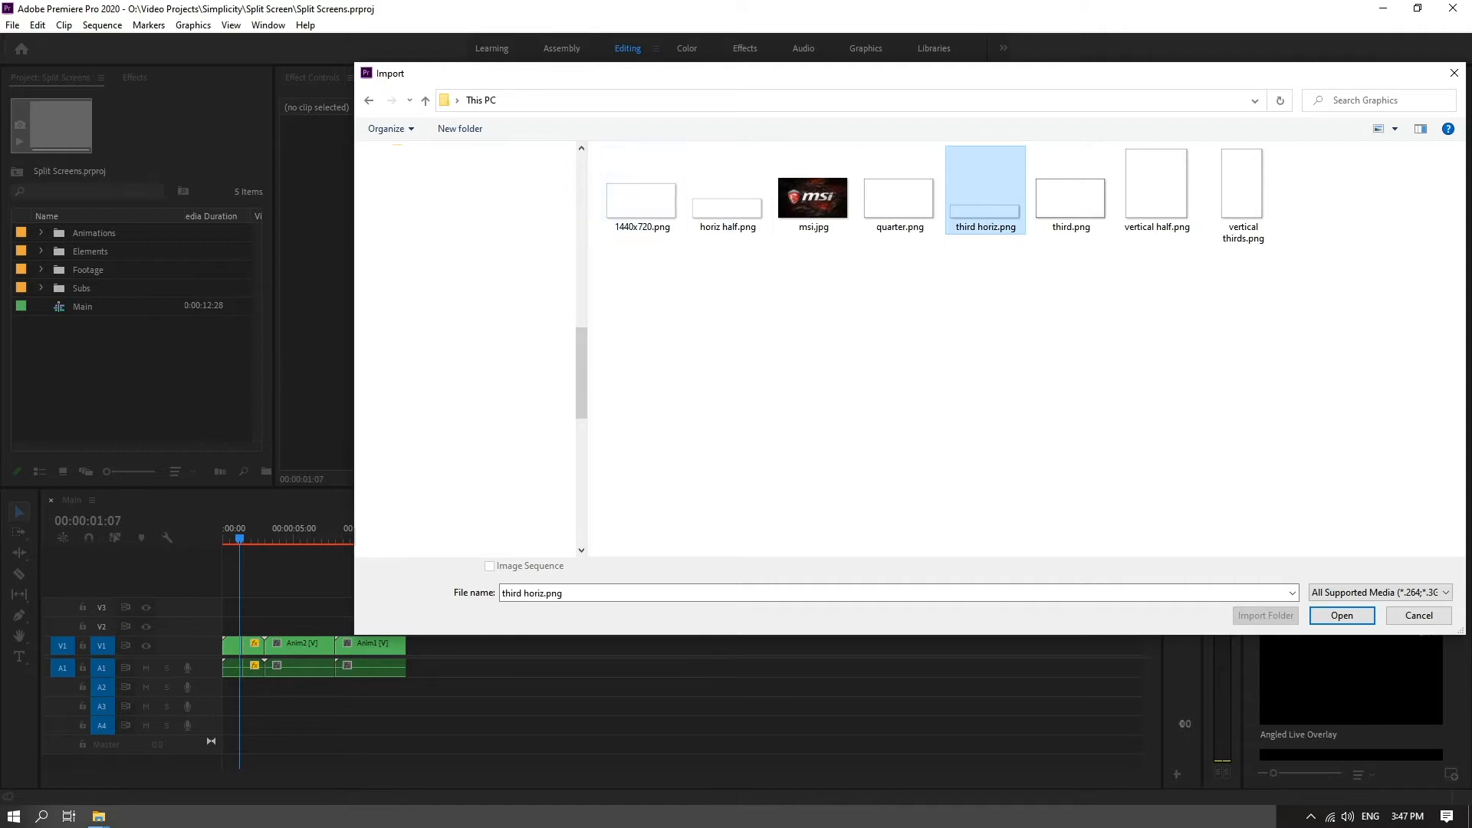
{"action": "left_click", "coordinate": [659, 217], "text": "ctrl"}
{"action": "left_click", "coordinate": [1323, 617]}
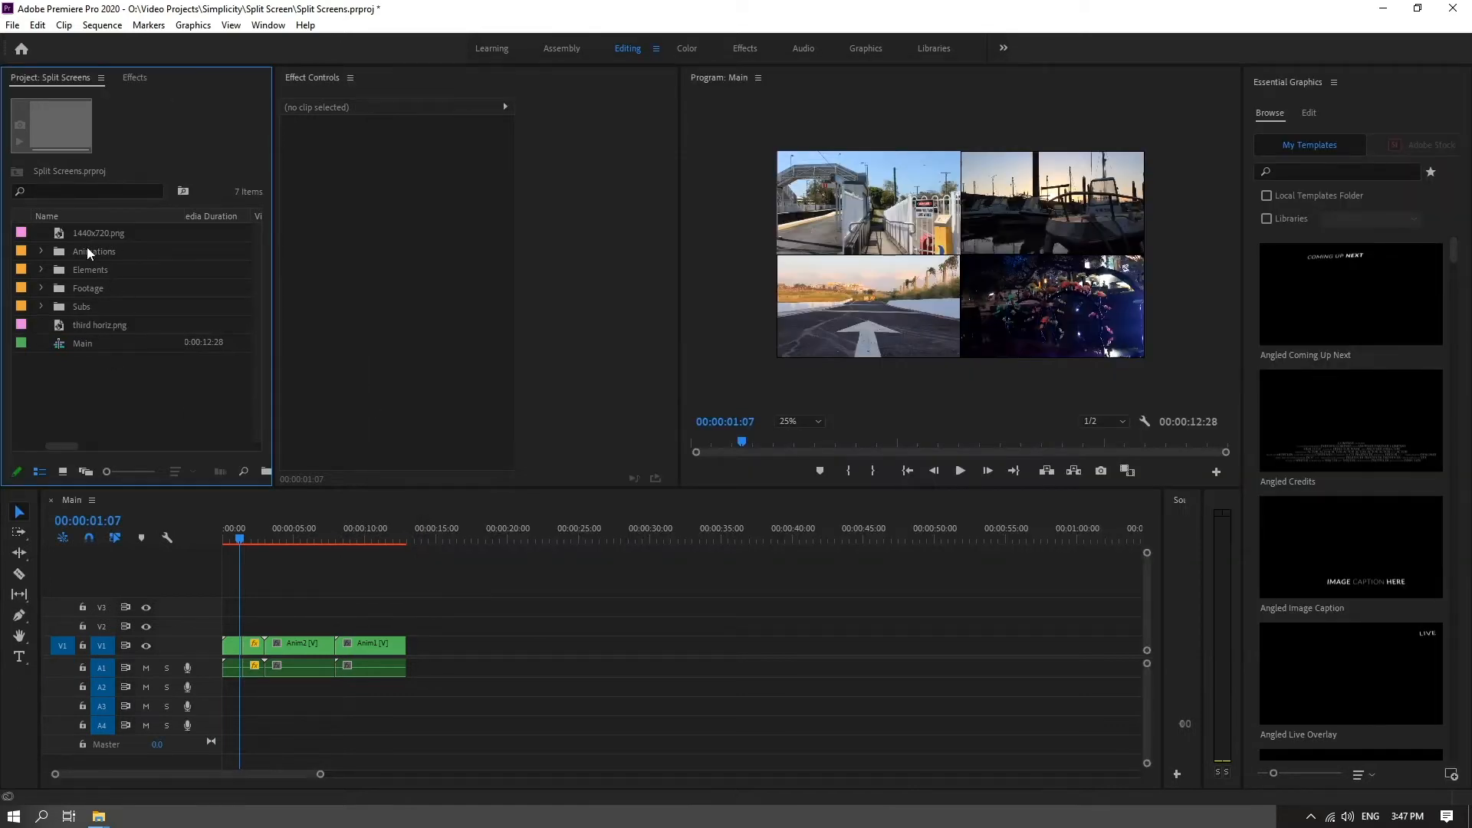
Step: Move the imported 1440x720.png and third horiz.png into the Elements bin
{"action": "left_click", "coordinate": [82, 238]}
{"action": "left_click", "coordinate": [98, 325], "text": "ctrl"}
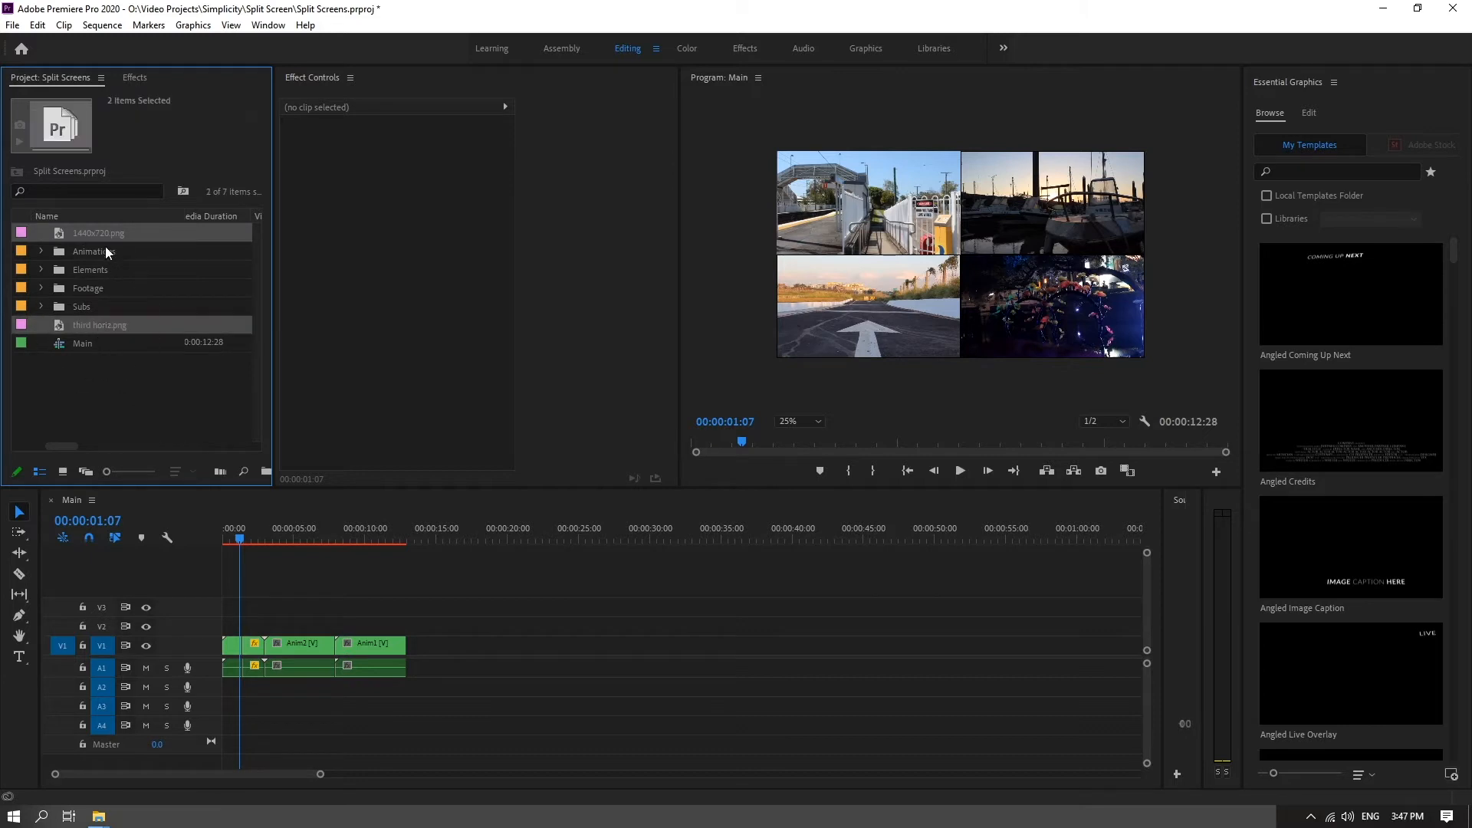
{"action": "left_click_drag", "start_coordinate": [102, 237], "coordinate": [101, 270]}
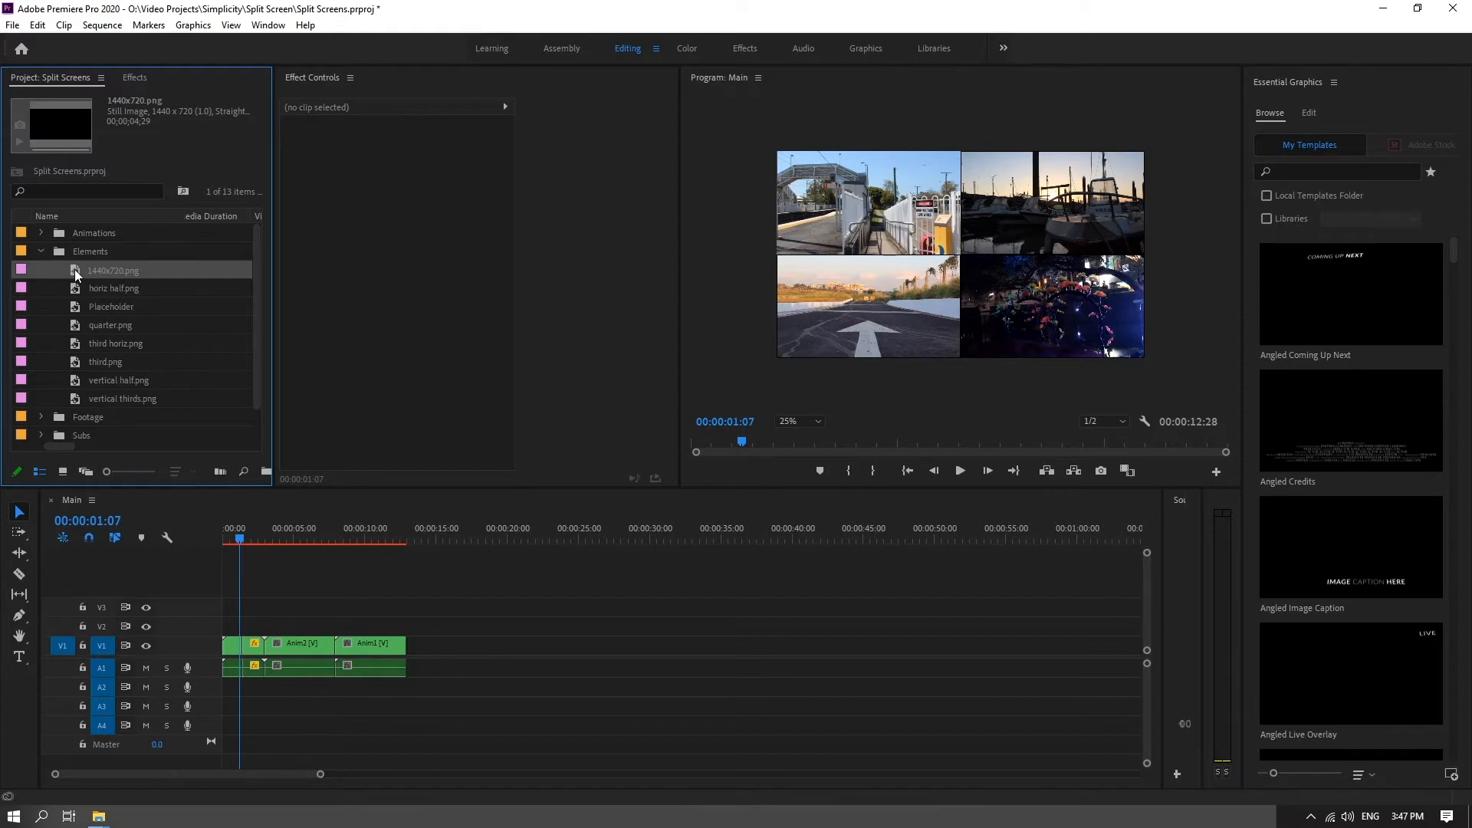
Step: Create a sequence from 1440x720.png, with the frame clip on V2 and the Placeholder image beneath it on V1
{"action": "right_click", "coordinate": [76, 275]}
{"action": "left_click", "coordinate": [74, 277]}
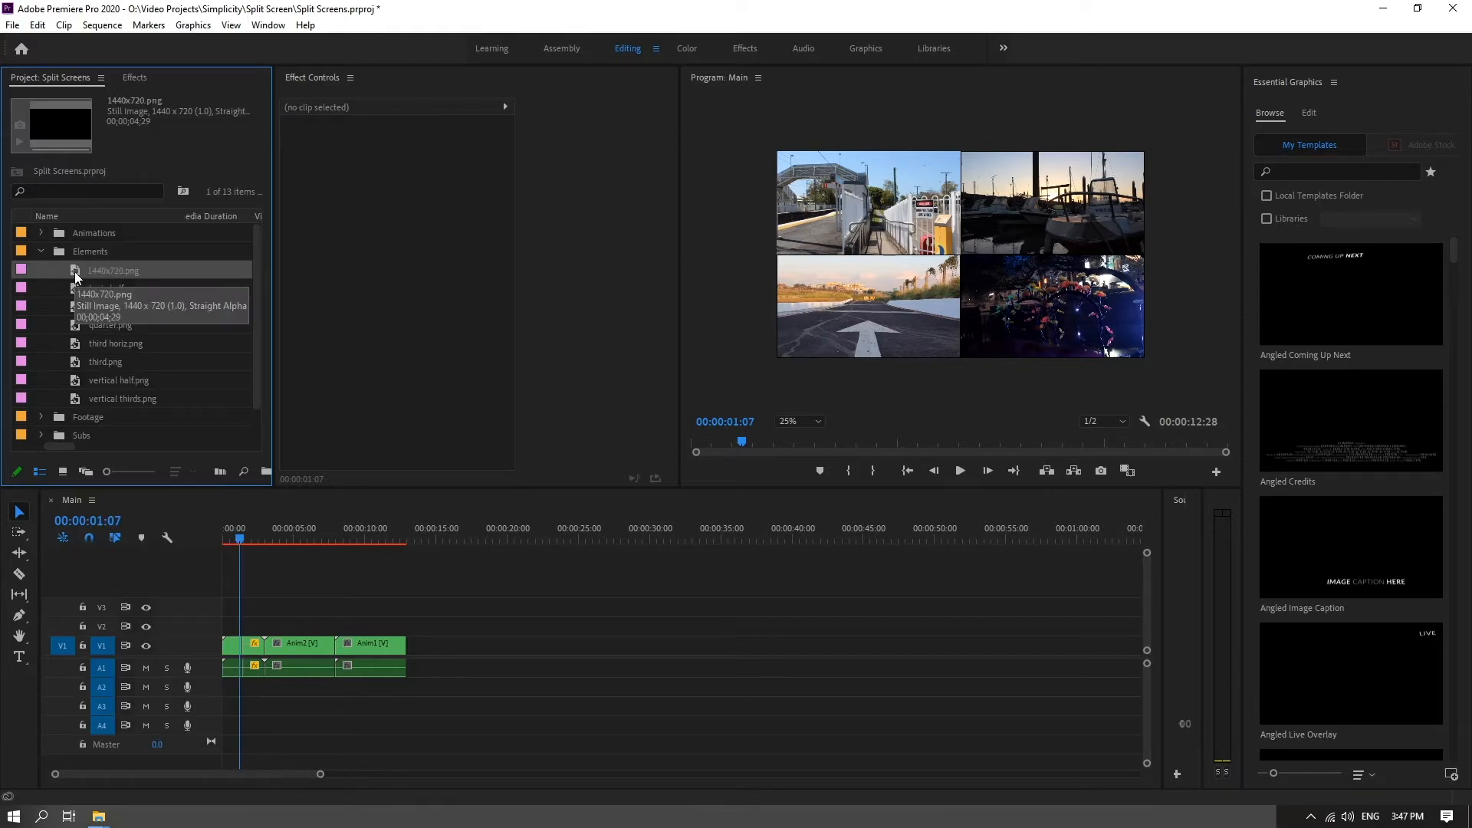
{"action": "right_click", "coordinate": [75, 275]}
{"action": "left_click", "coordinate": [143, 365]}
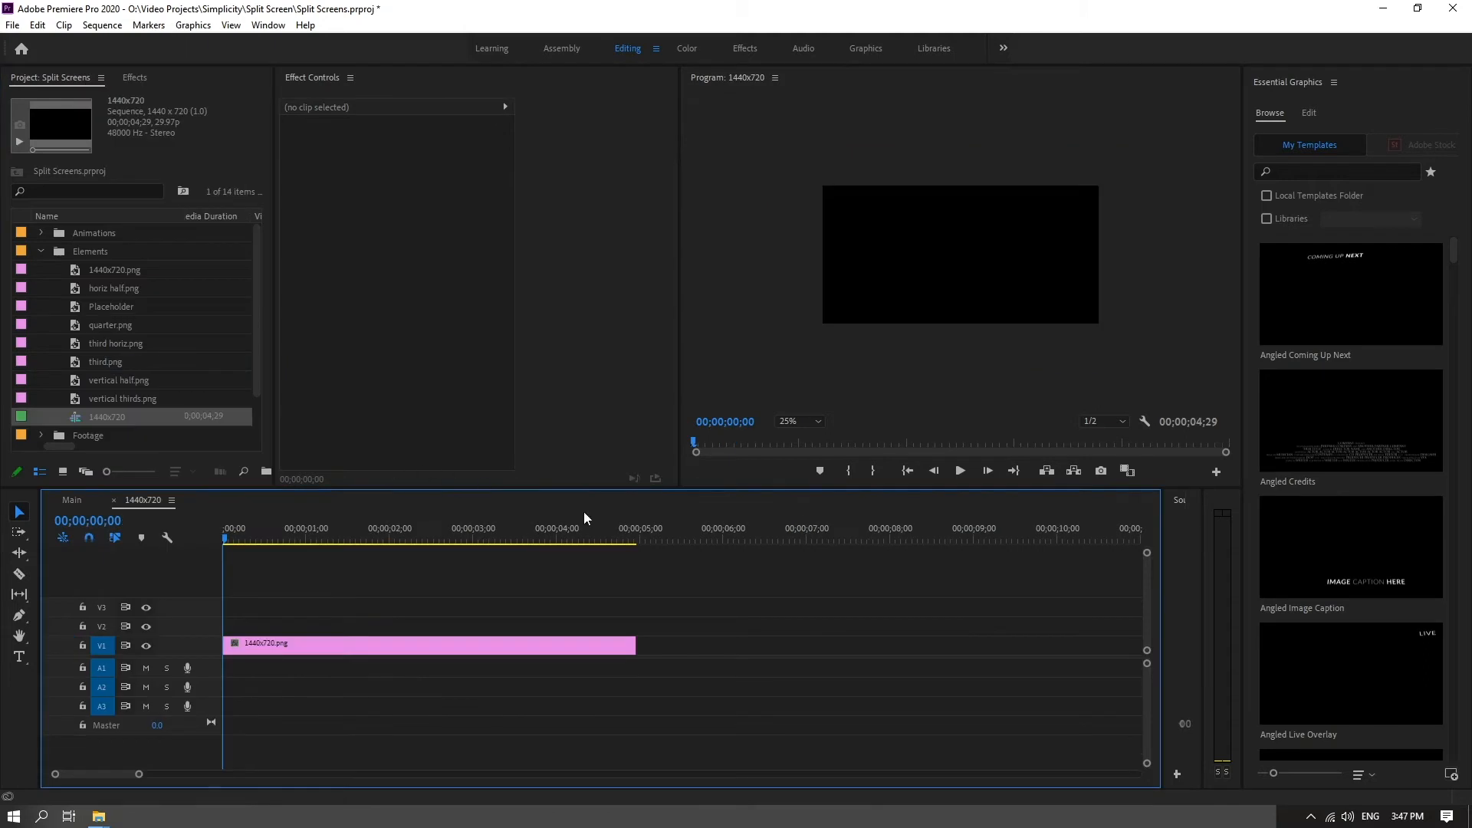
{"action": "left_click_drag", "start_coordinate": [288, 650], "coordinate": [288, 631]}
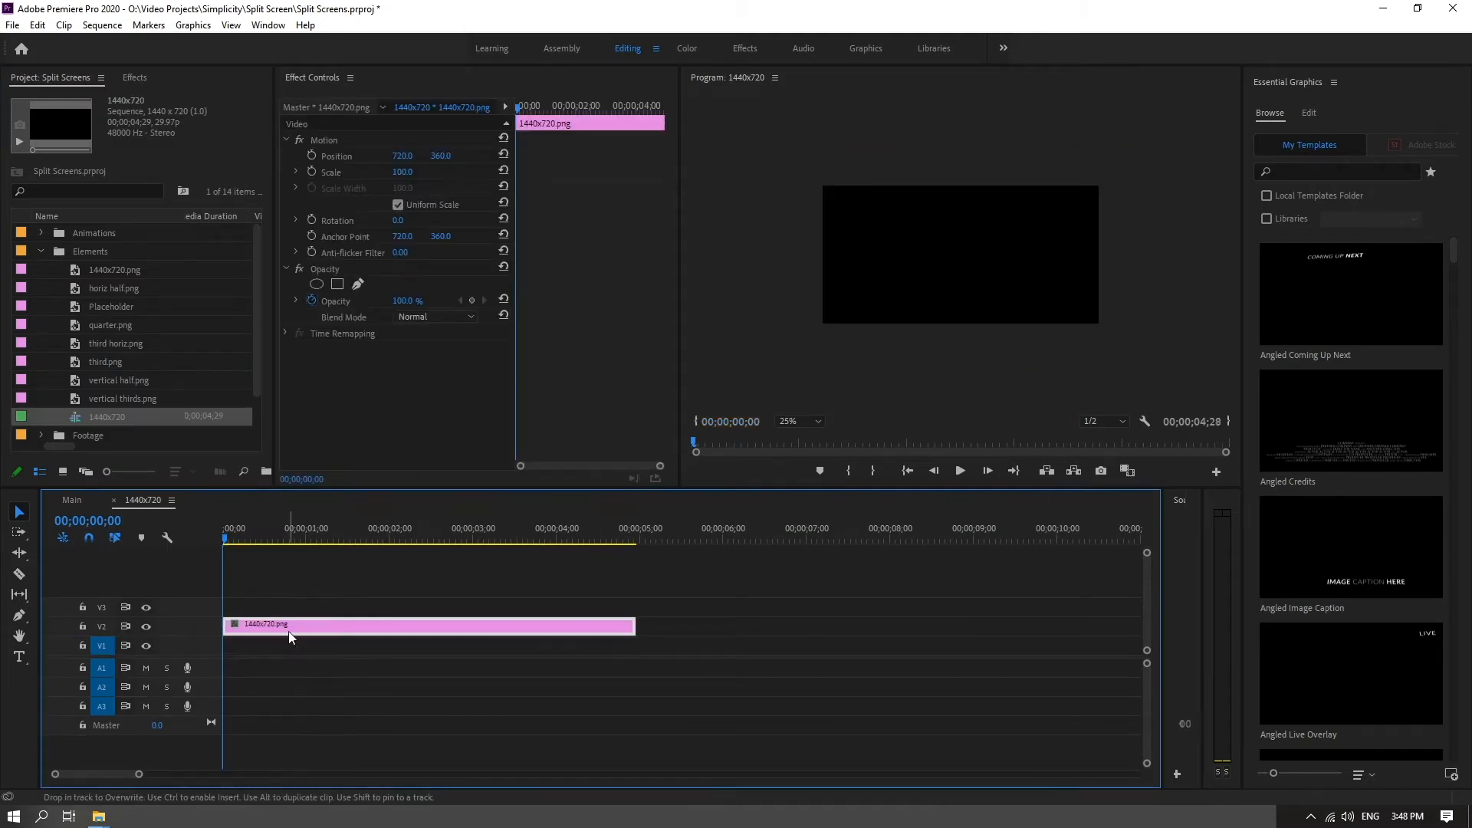
{"action": "left_click_drag", "start_coordinate": [78, 312], "coordinate": [220, 650]}
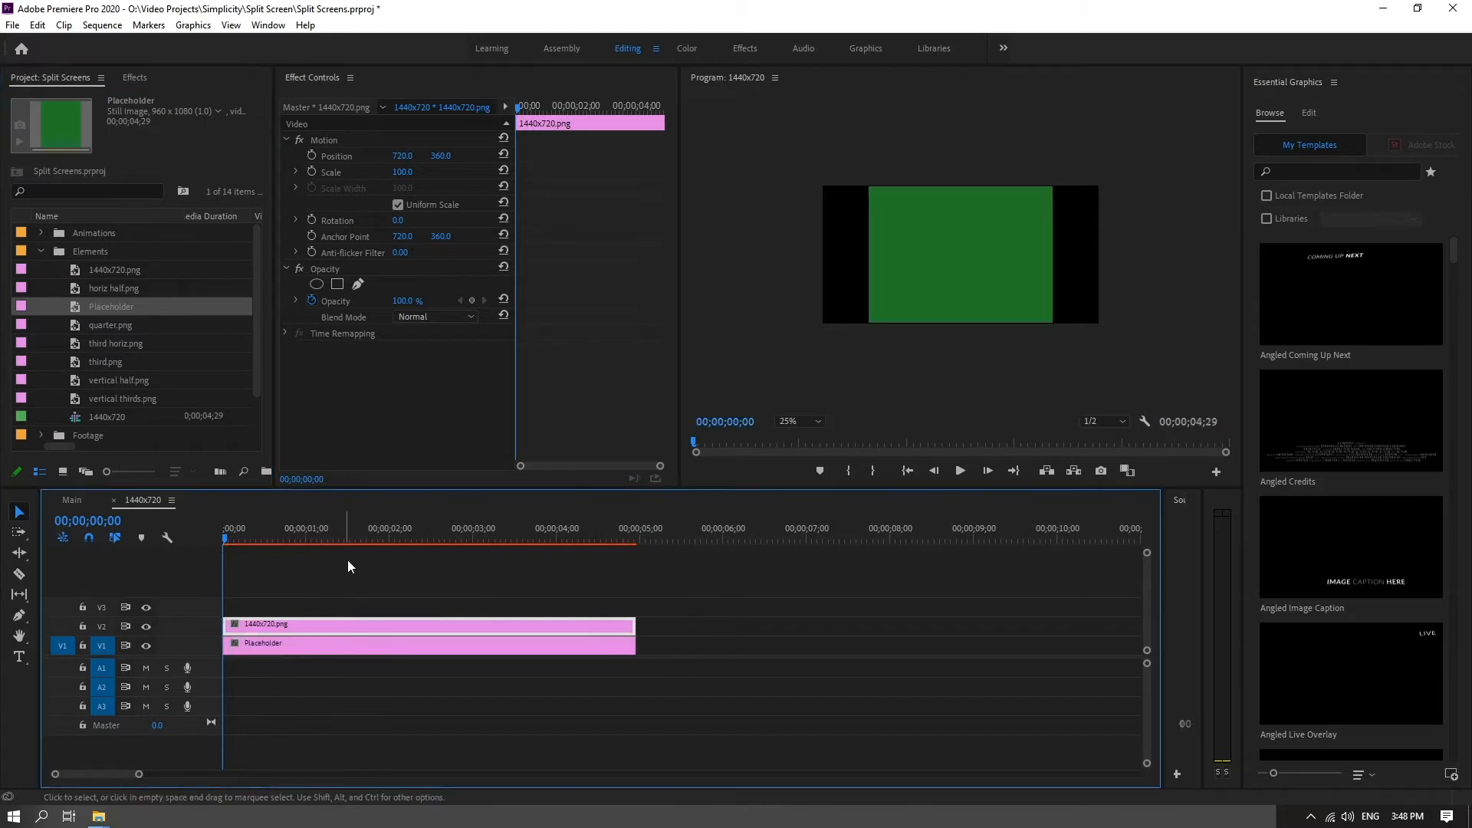
Step: Scale the Placeholder clip in the 1440x720 sequence to about 155 so it fills the frame
{"action": "left_click", "coordinate": [367, 533]}
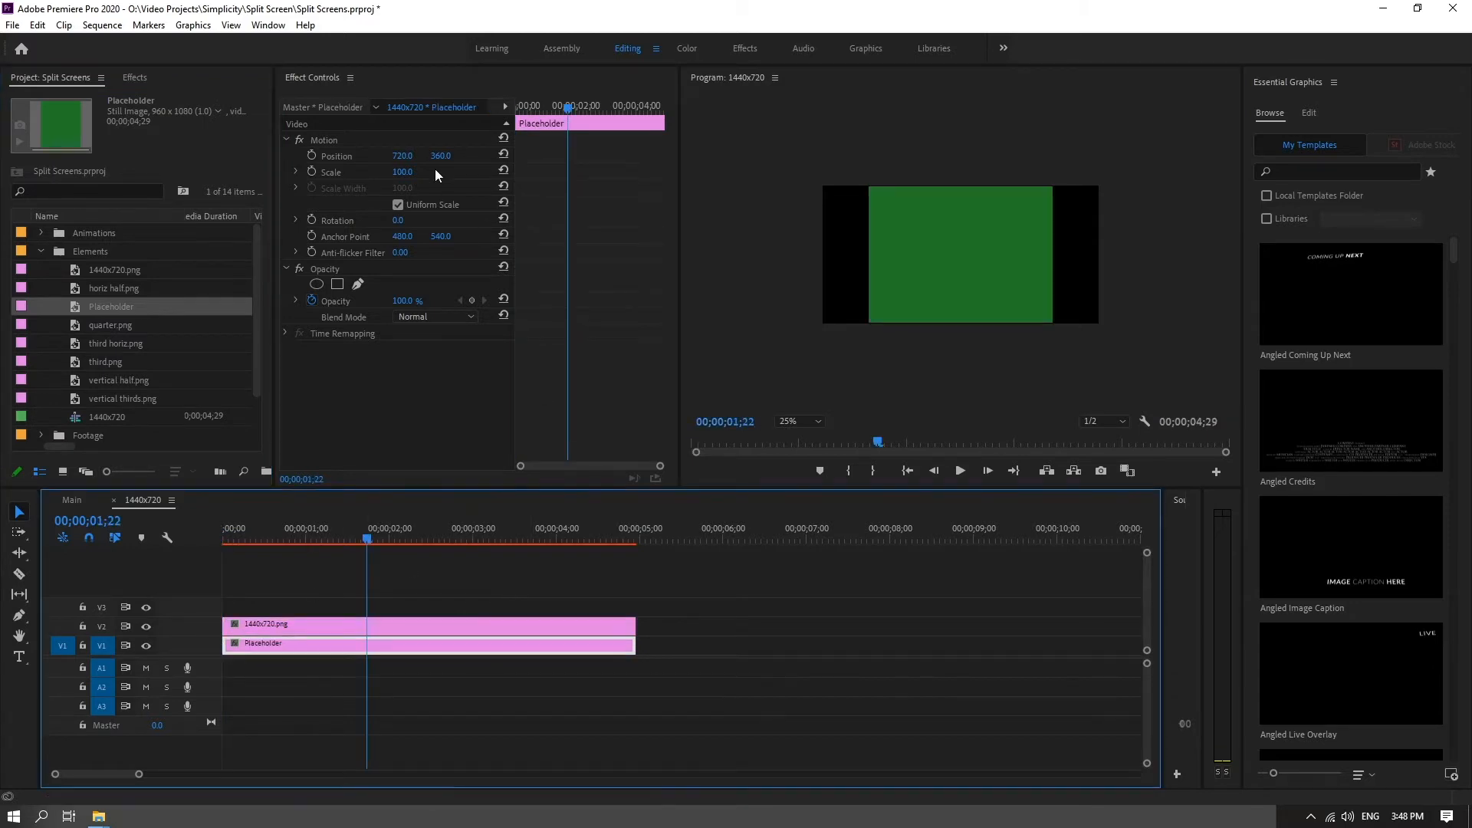
{"action": "left_click", "coordinate": [410, 141]}
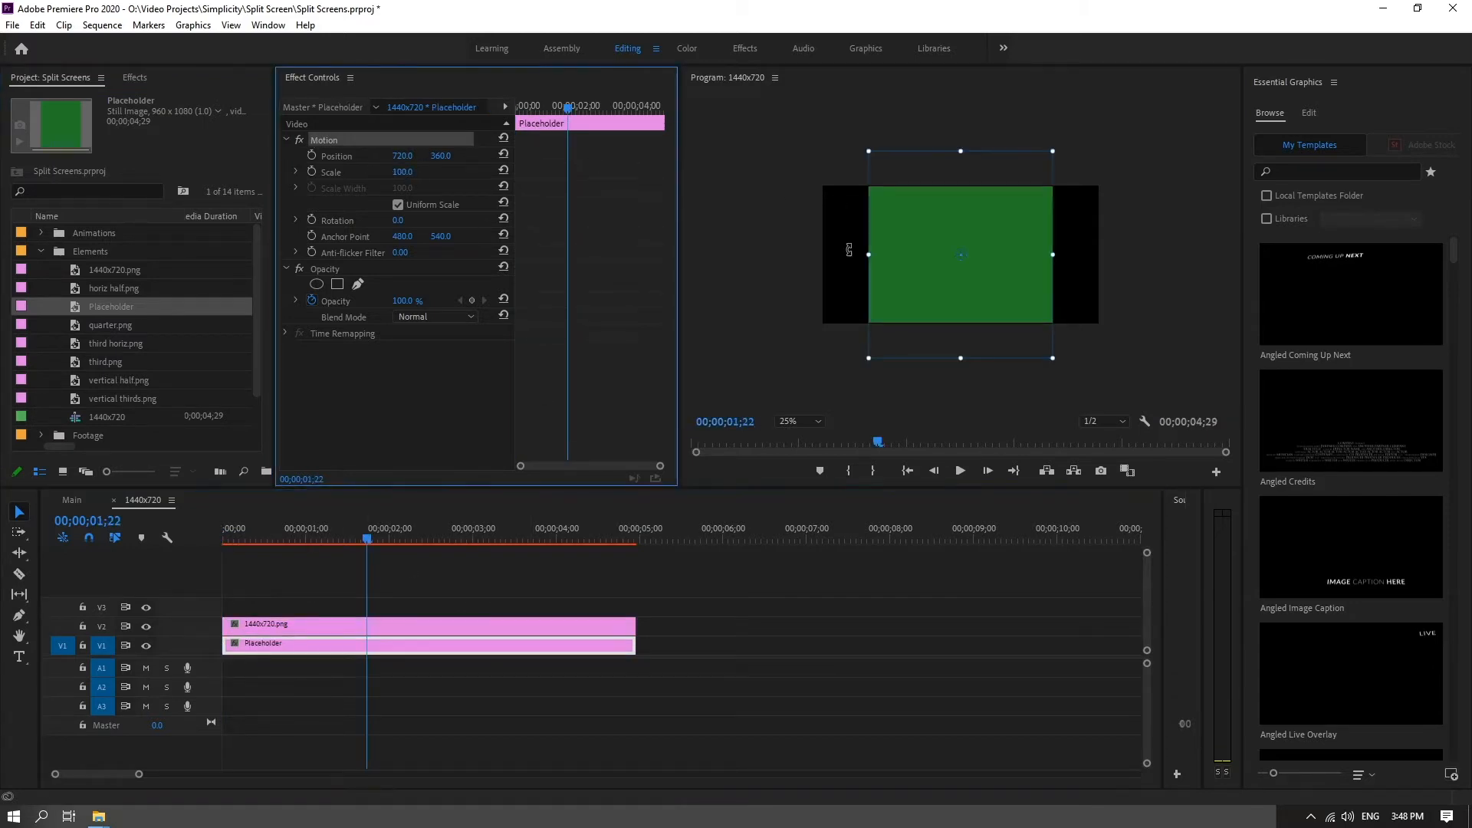
{"action": "left_click_drag", "start_coordinate": [869, 253], "coordinate": [818, 253]}
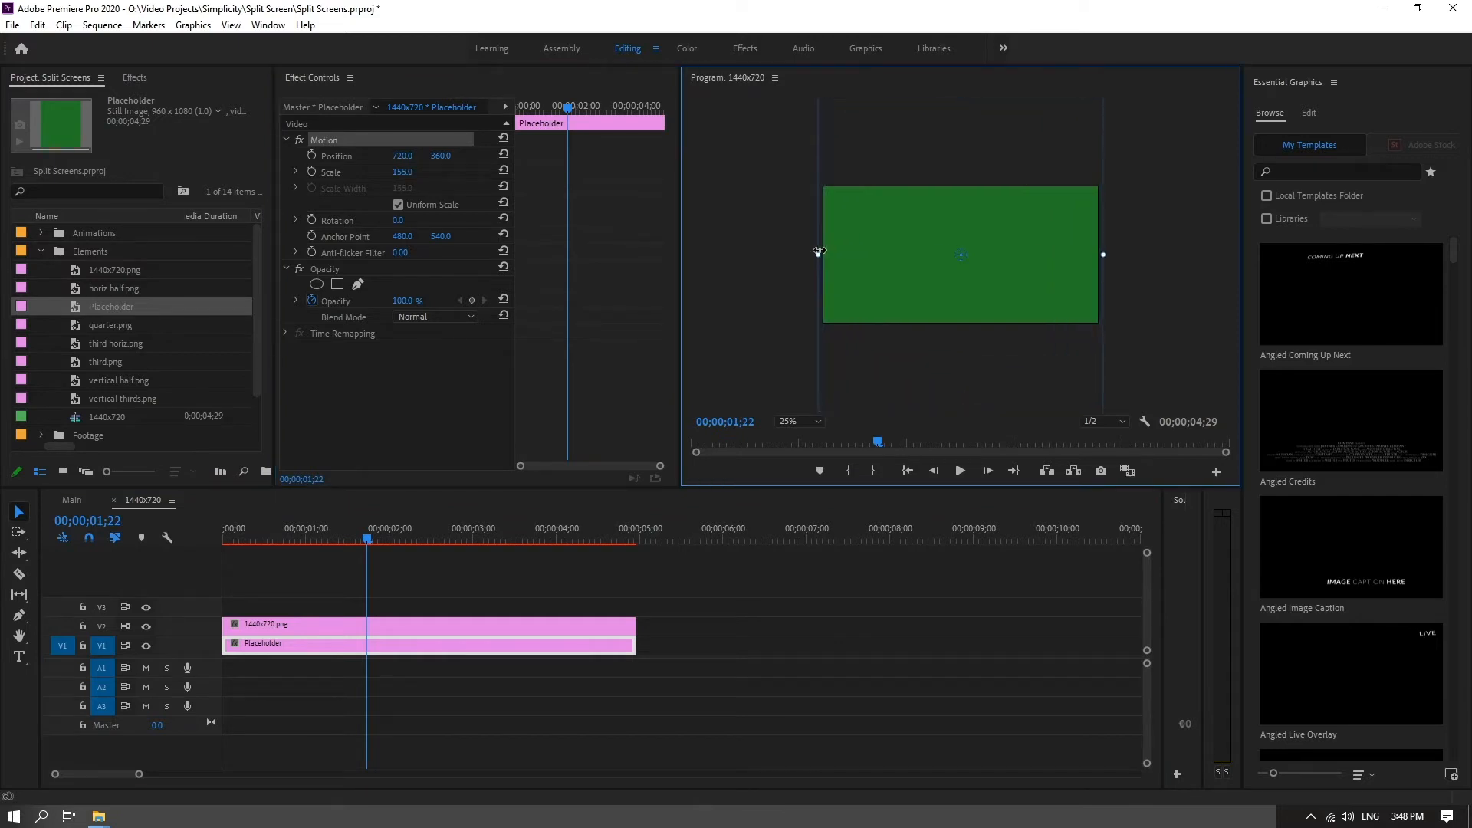
{"action": "left_click", "coordinate": [384, 567]}
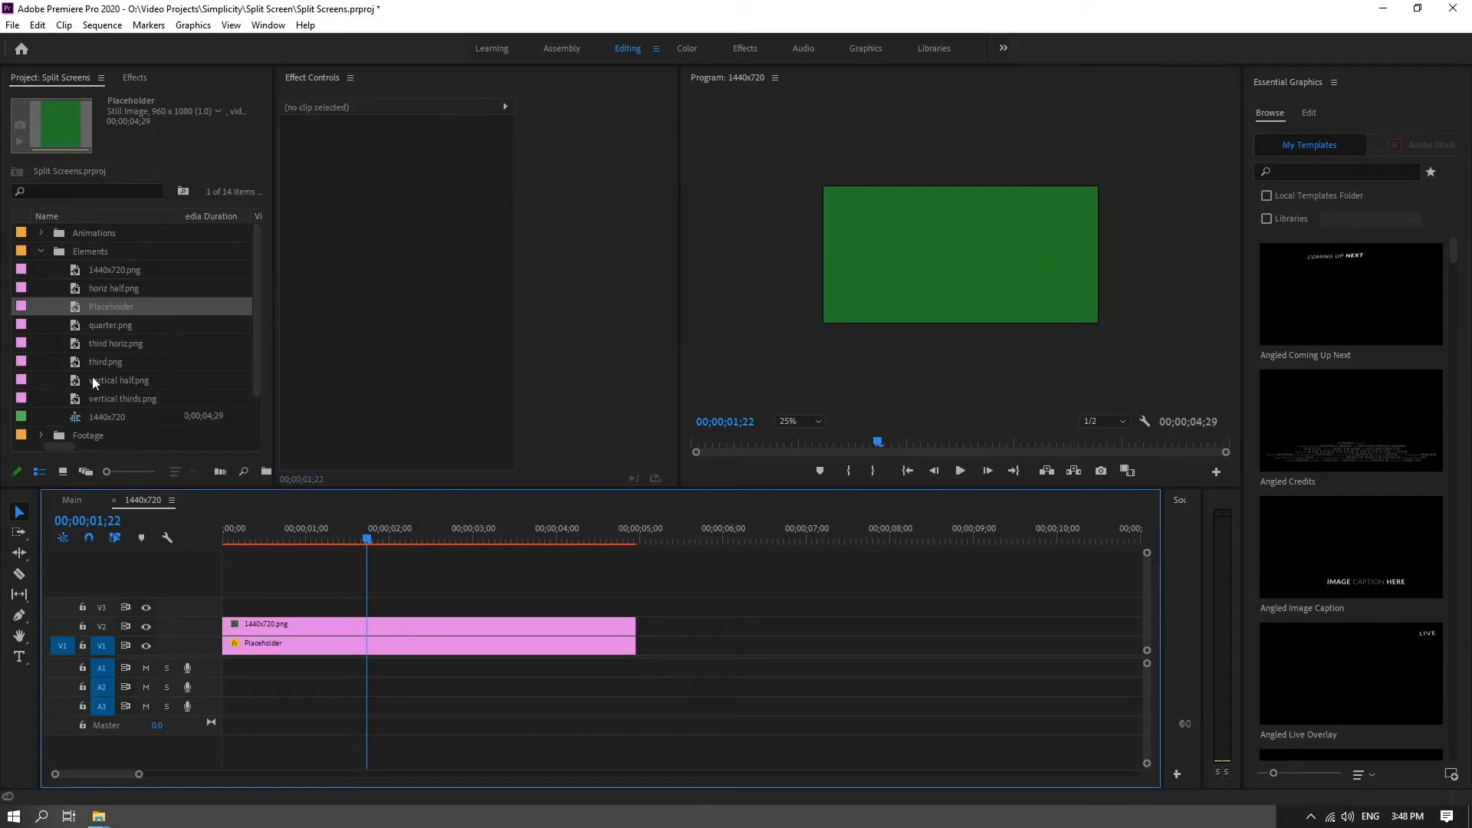
Step: Create a sequence from third horiz.png, with the frame clip on V2 and the Placeholder image beneath it on V1
{"action": "left_click", "coordinate": [78, 341]}
{"action": "right_click", "coordinate": [78, 340]}
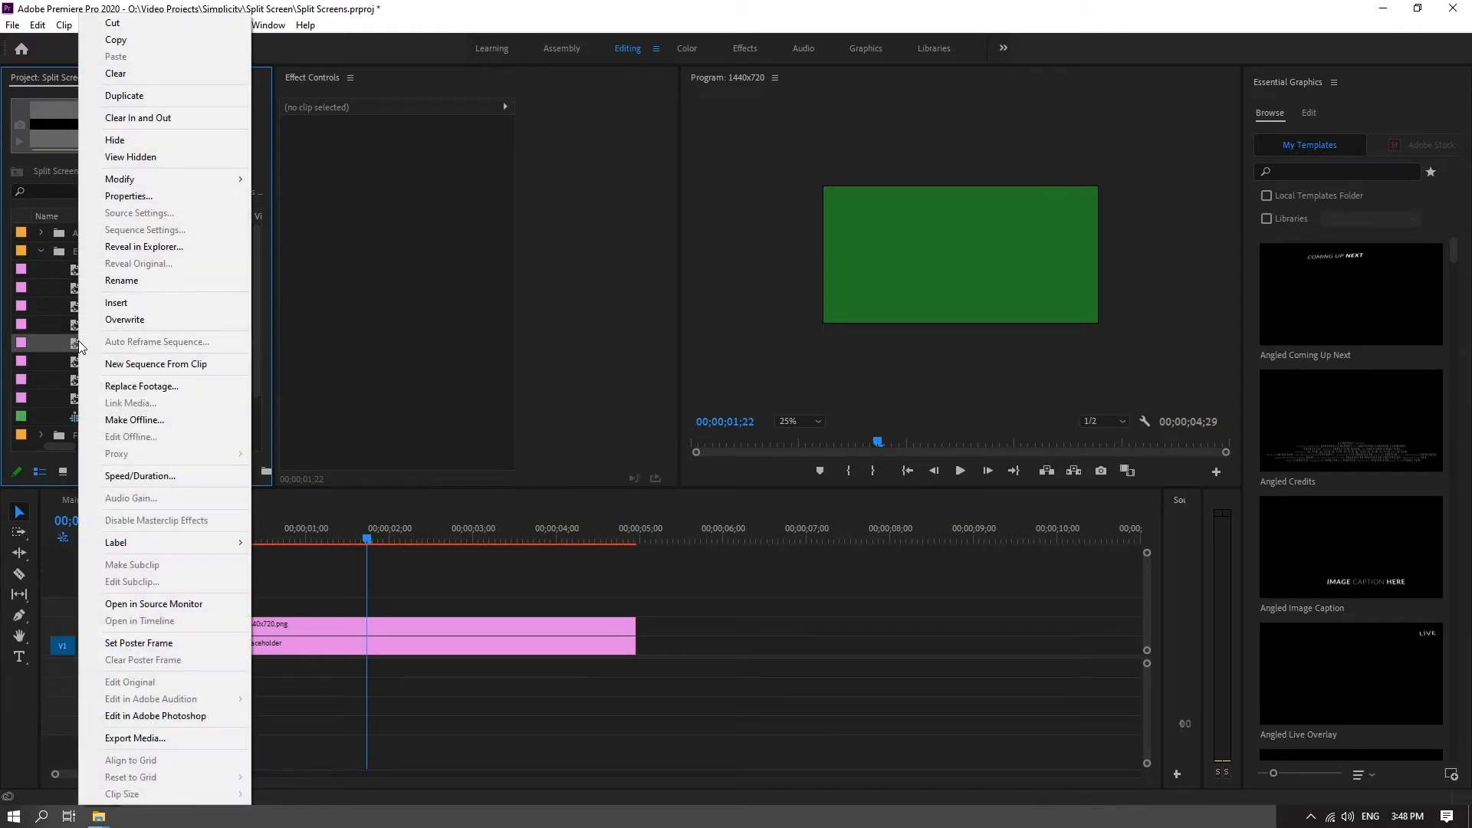
{"action": "left_click", "coordinate": [137, 364]}
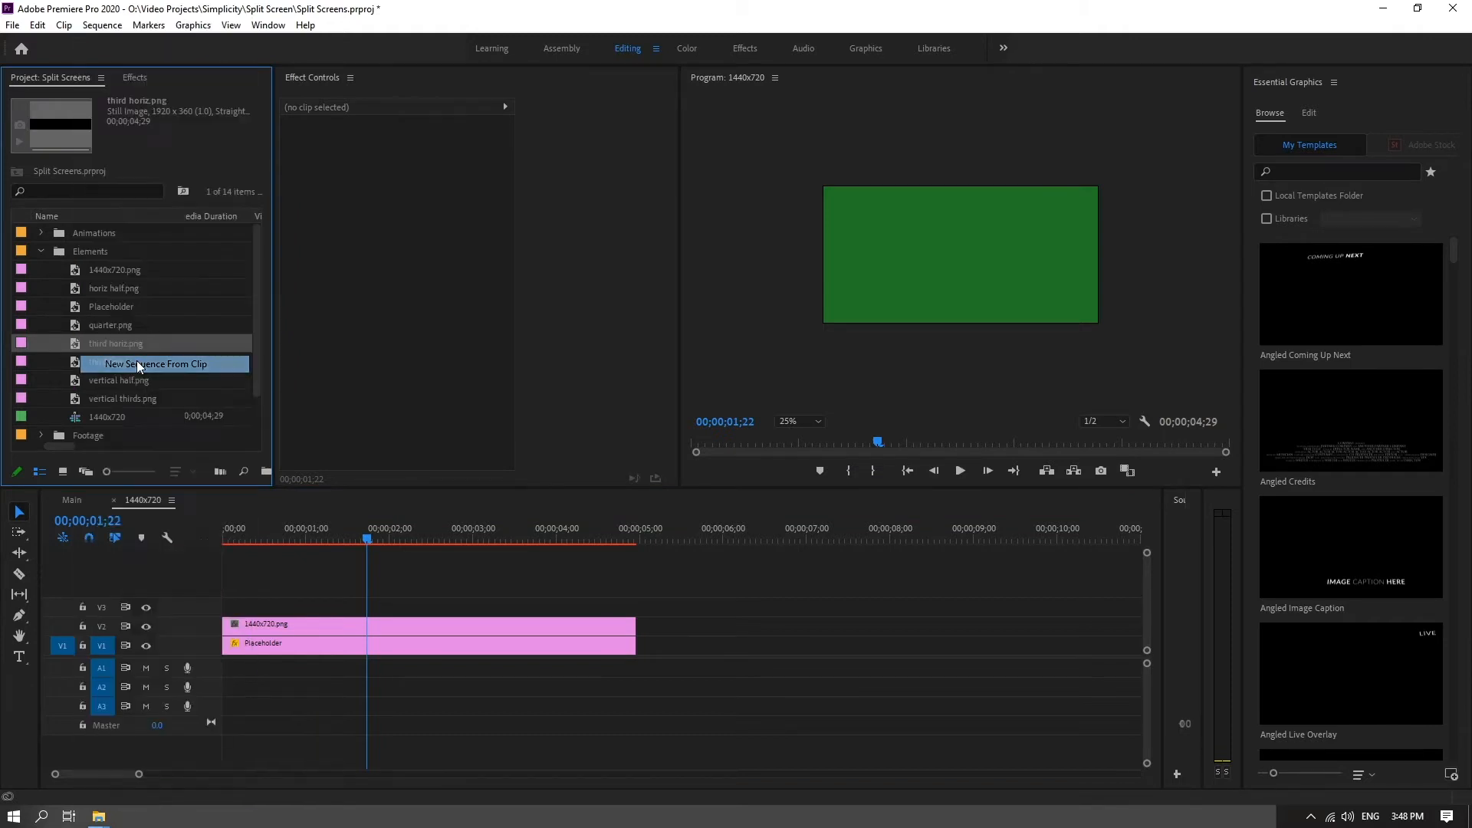
{"action": "left_click_drag", "start_coordinate": [356, 649], "coordinate": [352, 630]}
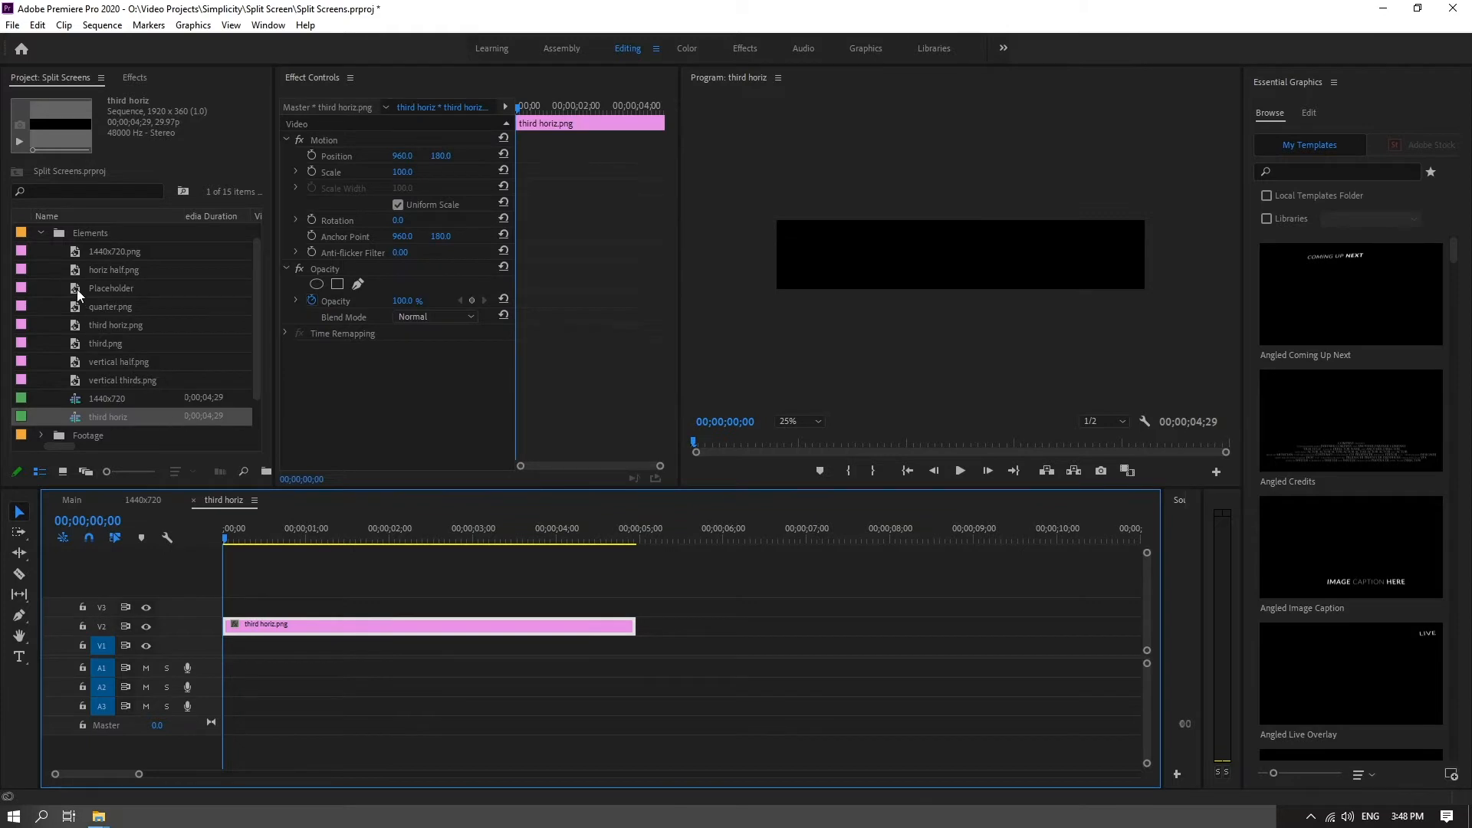
{"action": "left_click_drag", "start_coordinate": [77, 288], "coordinate": [297, 645]}
Step: Scale the Placeholder clip in the third horiz sequence to about 207.5 so it fills the frame's width
{"action": "left_click", "coordinate": [374, 539]}
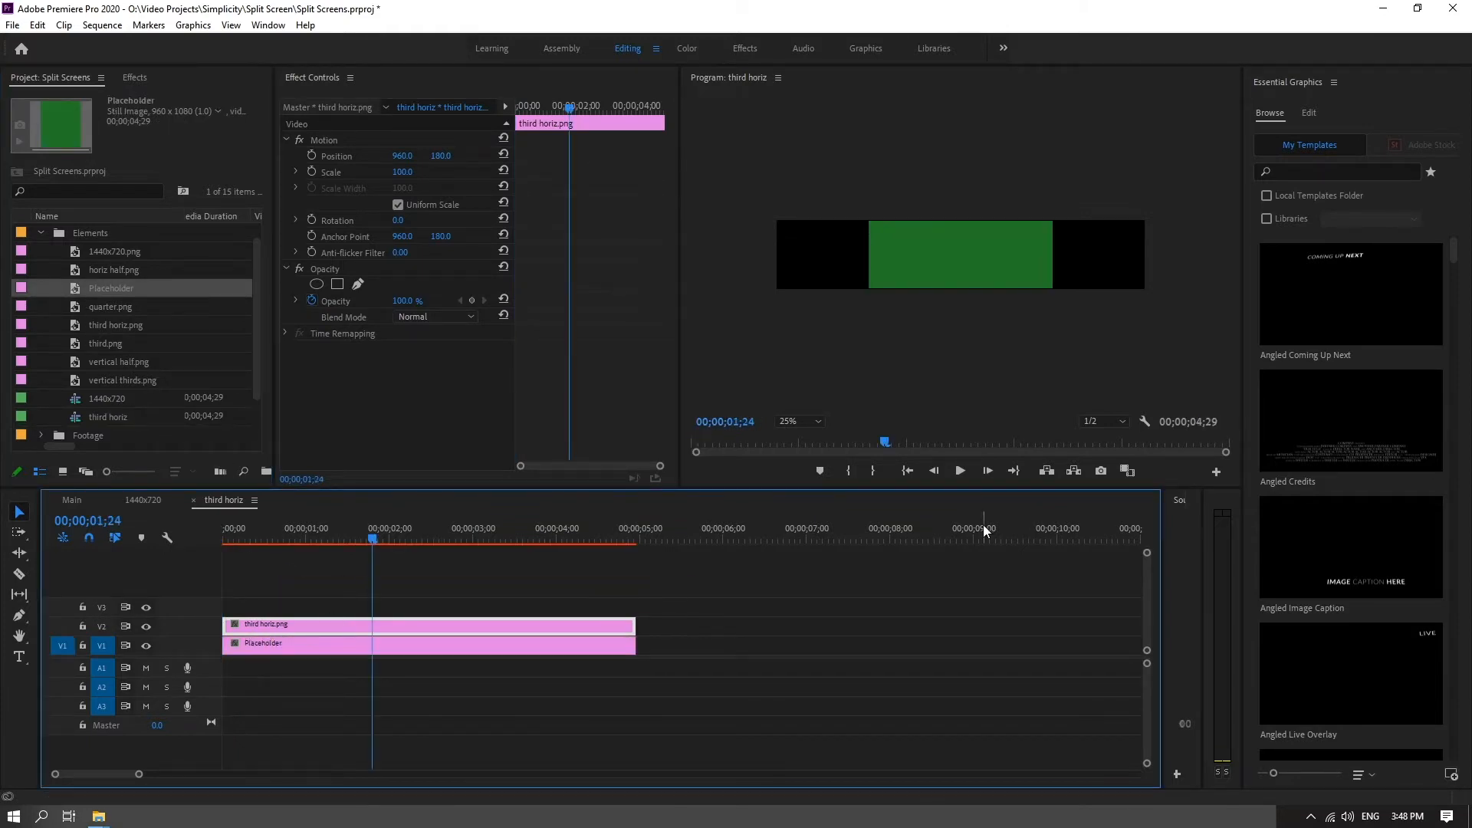
{"action": "left_click", "coordinate": [598, 646]}
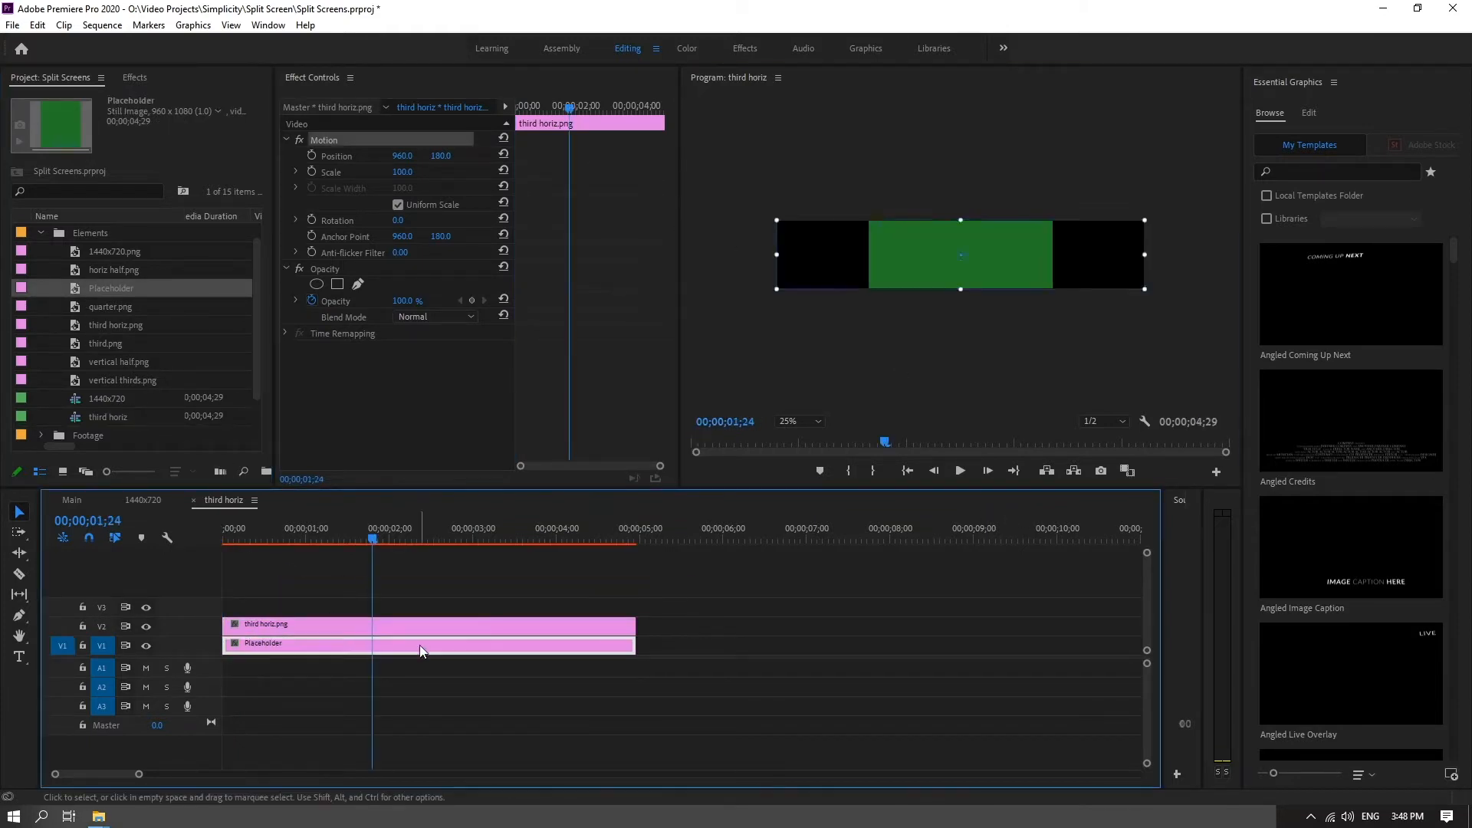
{"action": "left_click", "coordinate": [322, 140]}
{"action": "left_click_drag", "start_coordinate": [871, 255], "coordinate": [772, 263]}
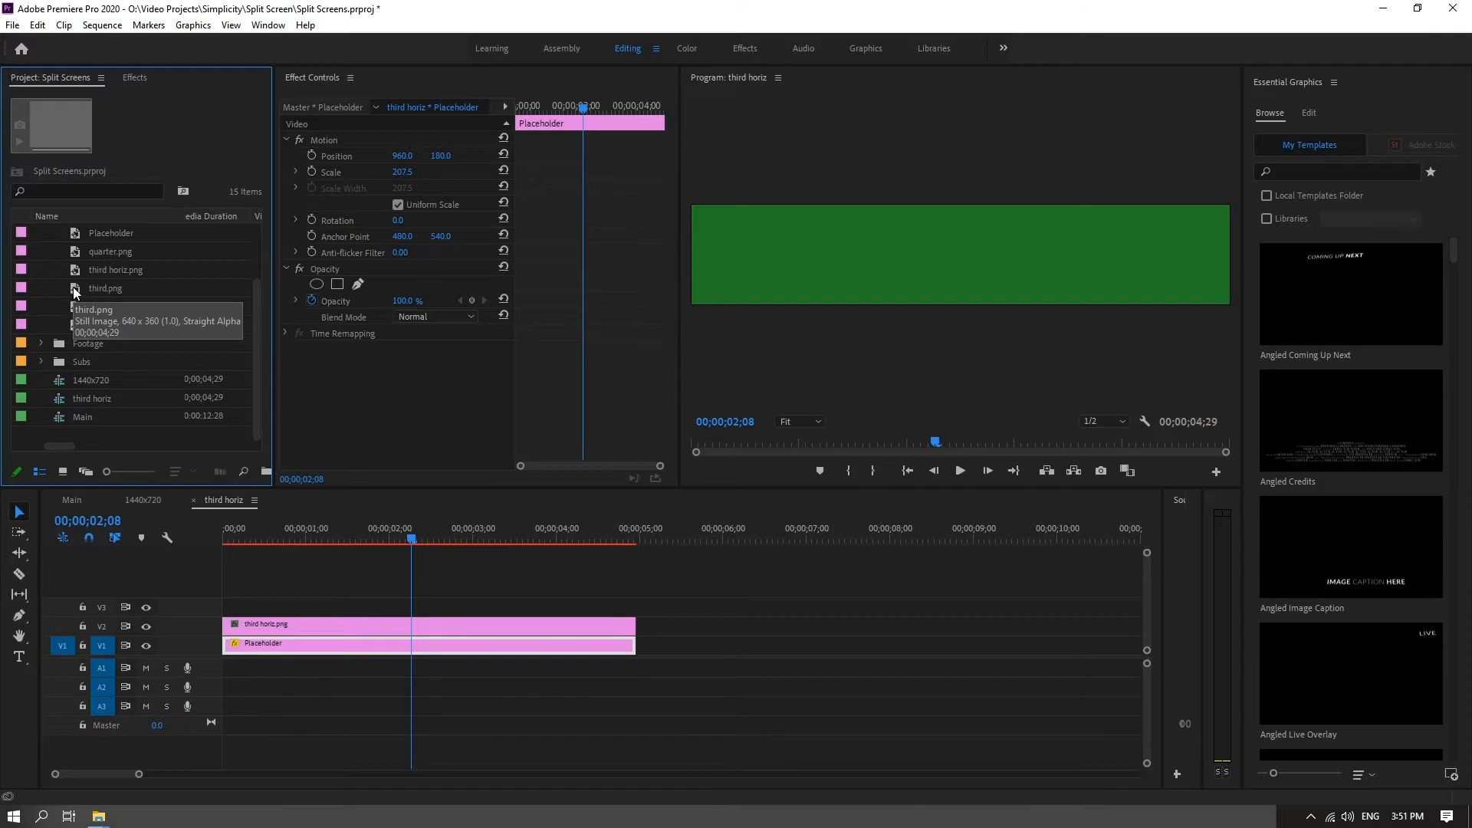
Step: Create a sequence from third.png, with the frame clip on V2 and the Placeholder image beneath it on V1
{"action": "right_click", "coordinate": [74, 288]}
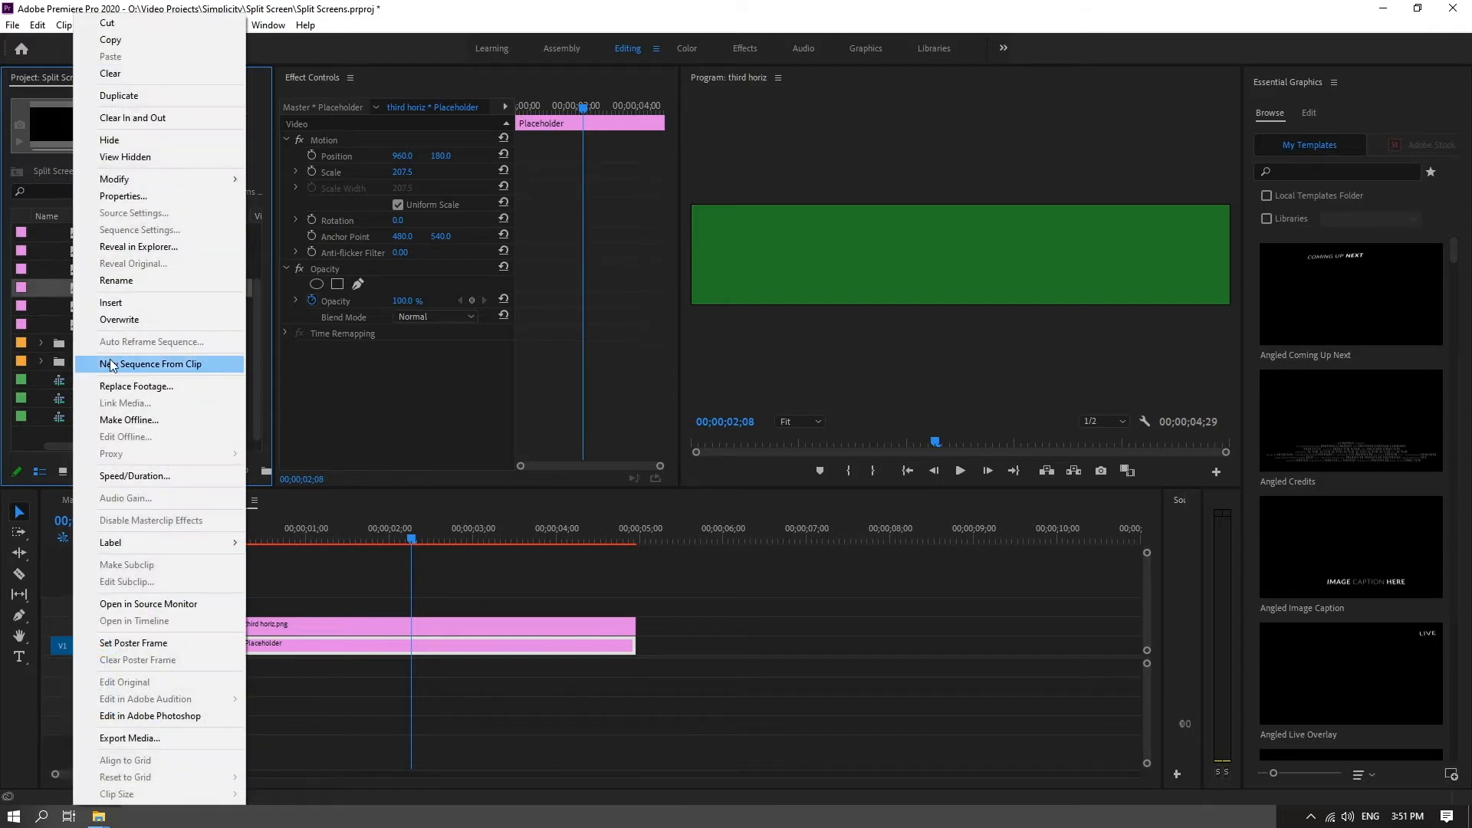
{"action": "left_click", "coordinate": [112, 365]}
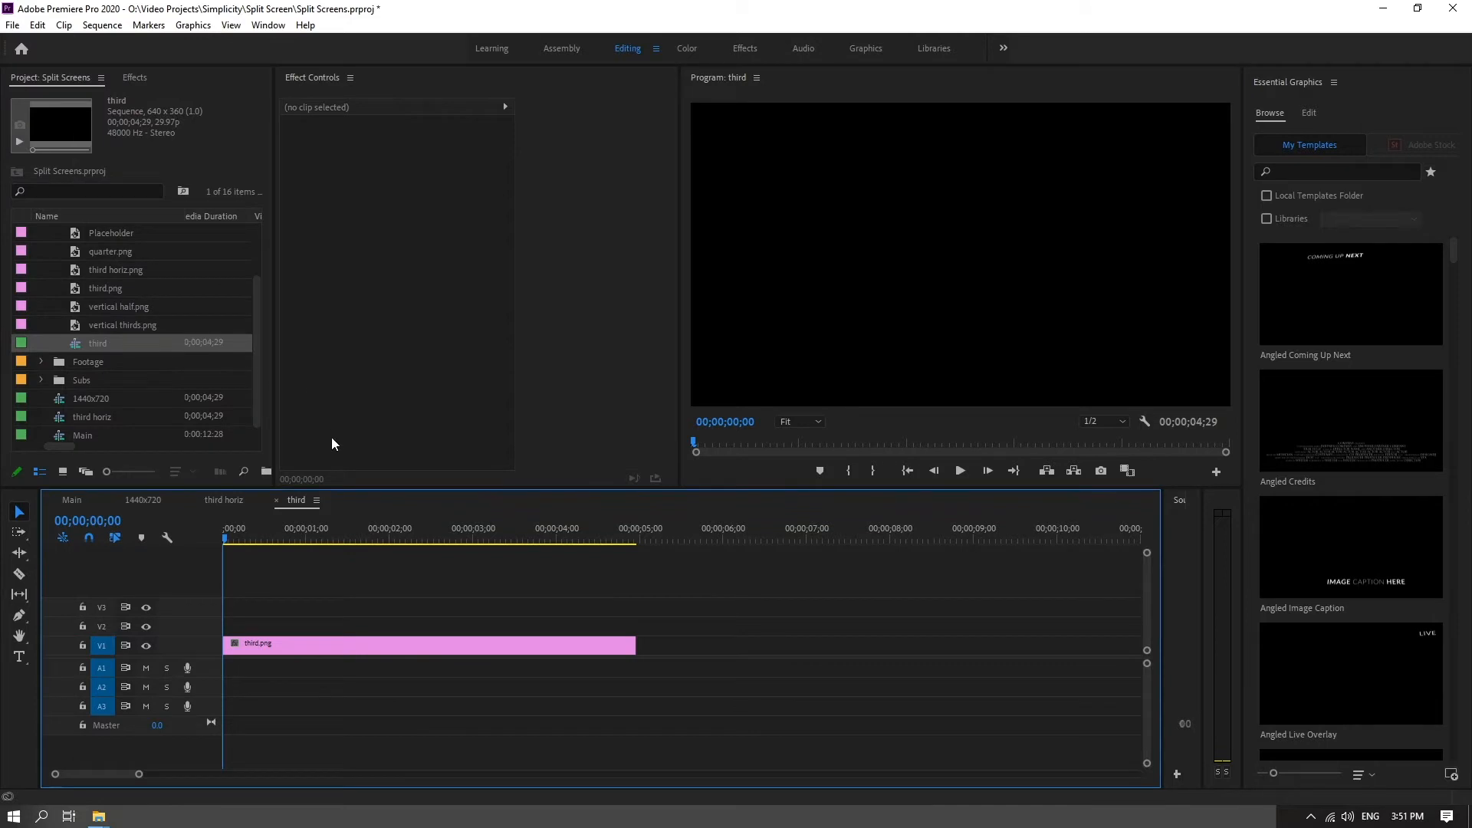
{"action": "left_click_drag", "start_coordinate": [331, 646], "coordinate": [330, 627]}
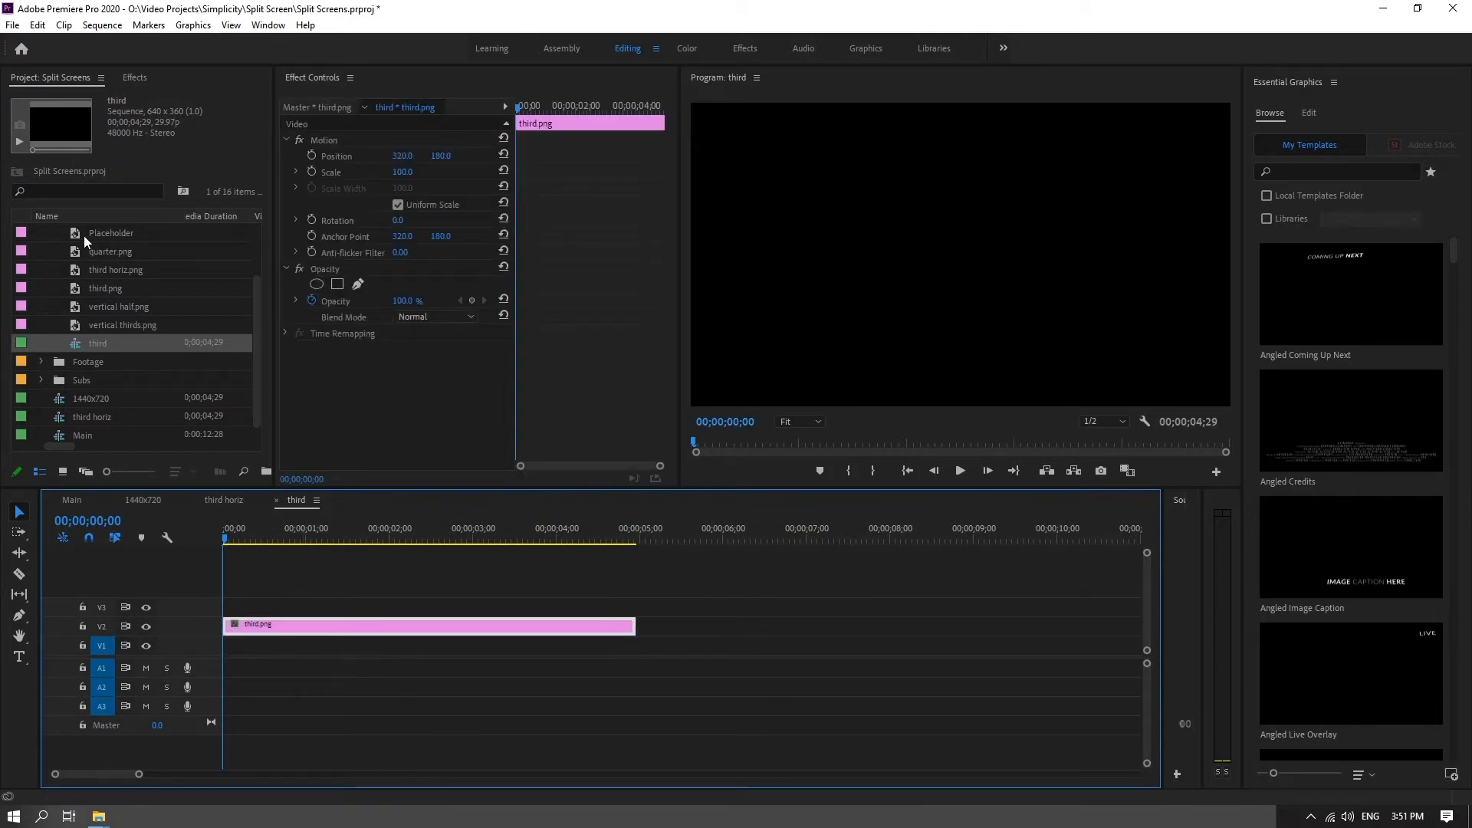
{"action": "left_click_drag", "start_coordinate": [85, 236], "coordinate": [332, 645]}
{"action": "left_click", "coordinate": [350, 539]}
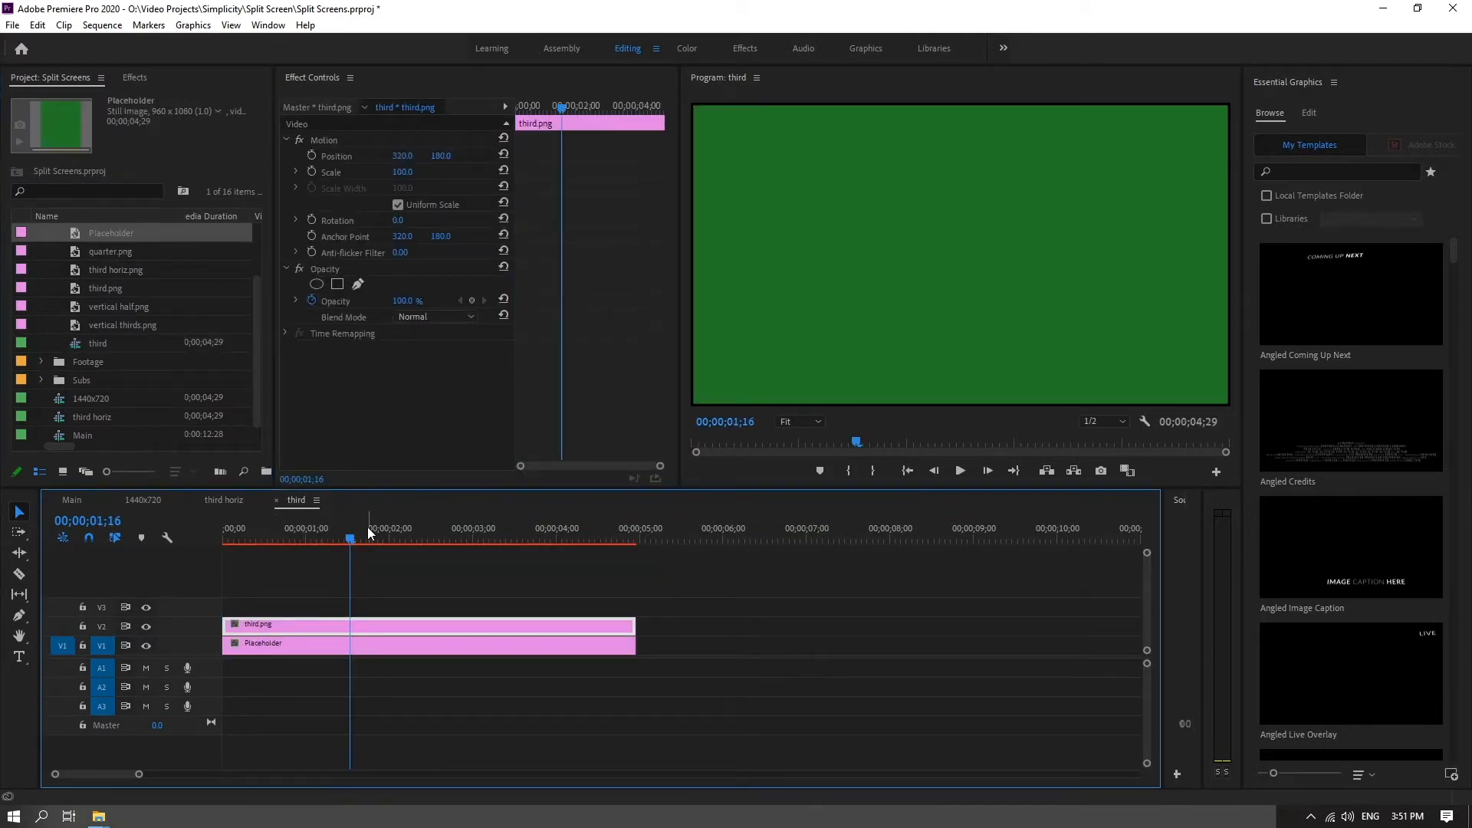
Step: Duplicate the third sequence and rename the copy two thirds
{"action": "right_click", "coordinate": [78, 350]}
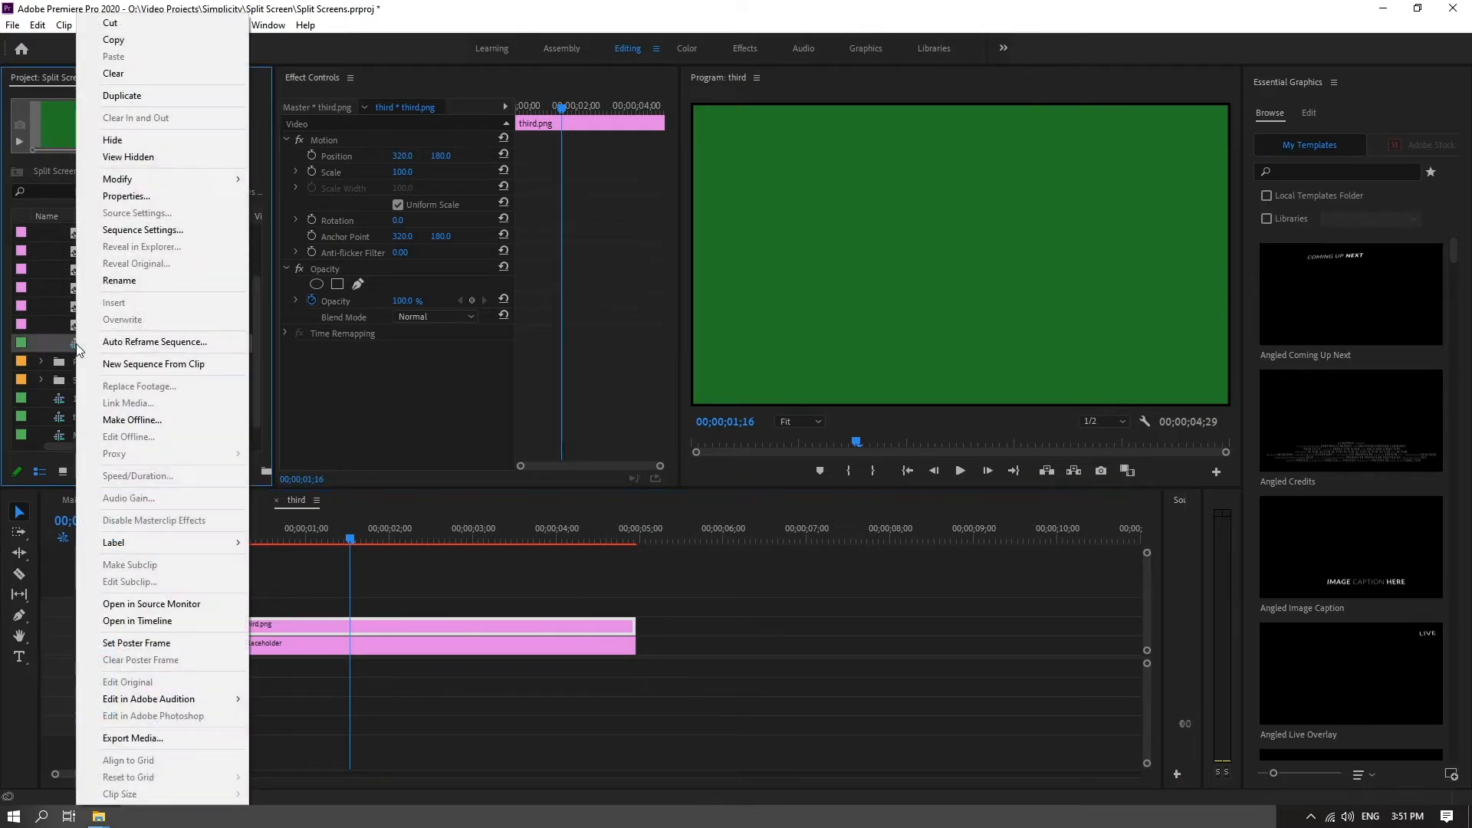
{"action": "left_click", "coordinate": [135, 98]}
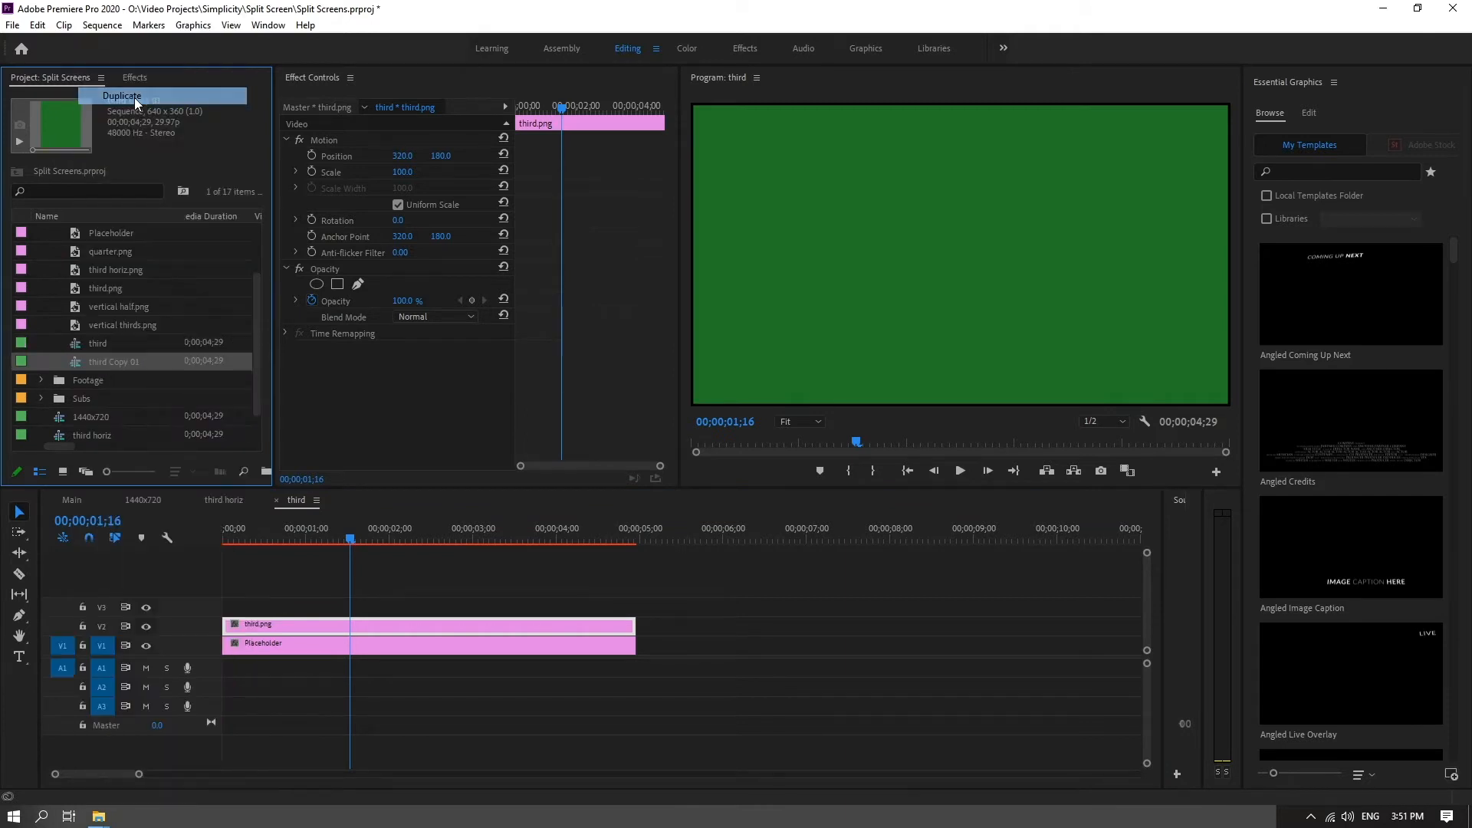
{"action": "left_click", "coordinate": [95, 360]}
{"action": "left_click", "coordinate": [95, 361]}
{"action": "left_click", "coordinate": [95, 361]}
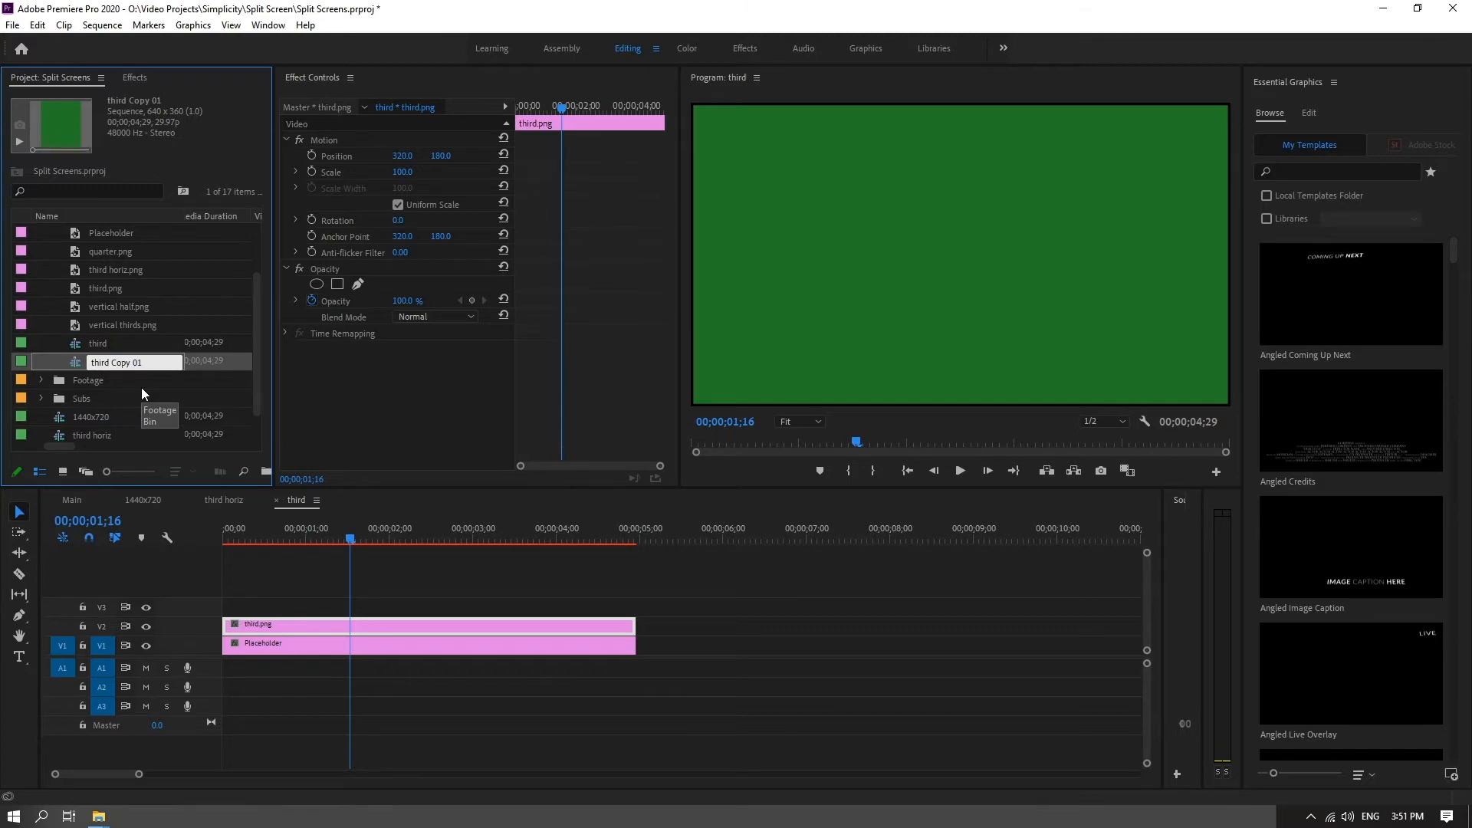
Step: Set the two thirds sequence's vertical frame size to 720 and accept the deletion of its preview files
{"action": "right_click", "coordinate": [81, 363]}
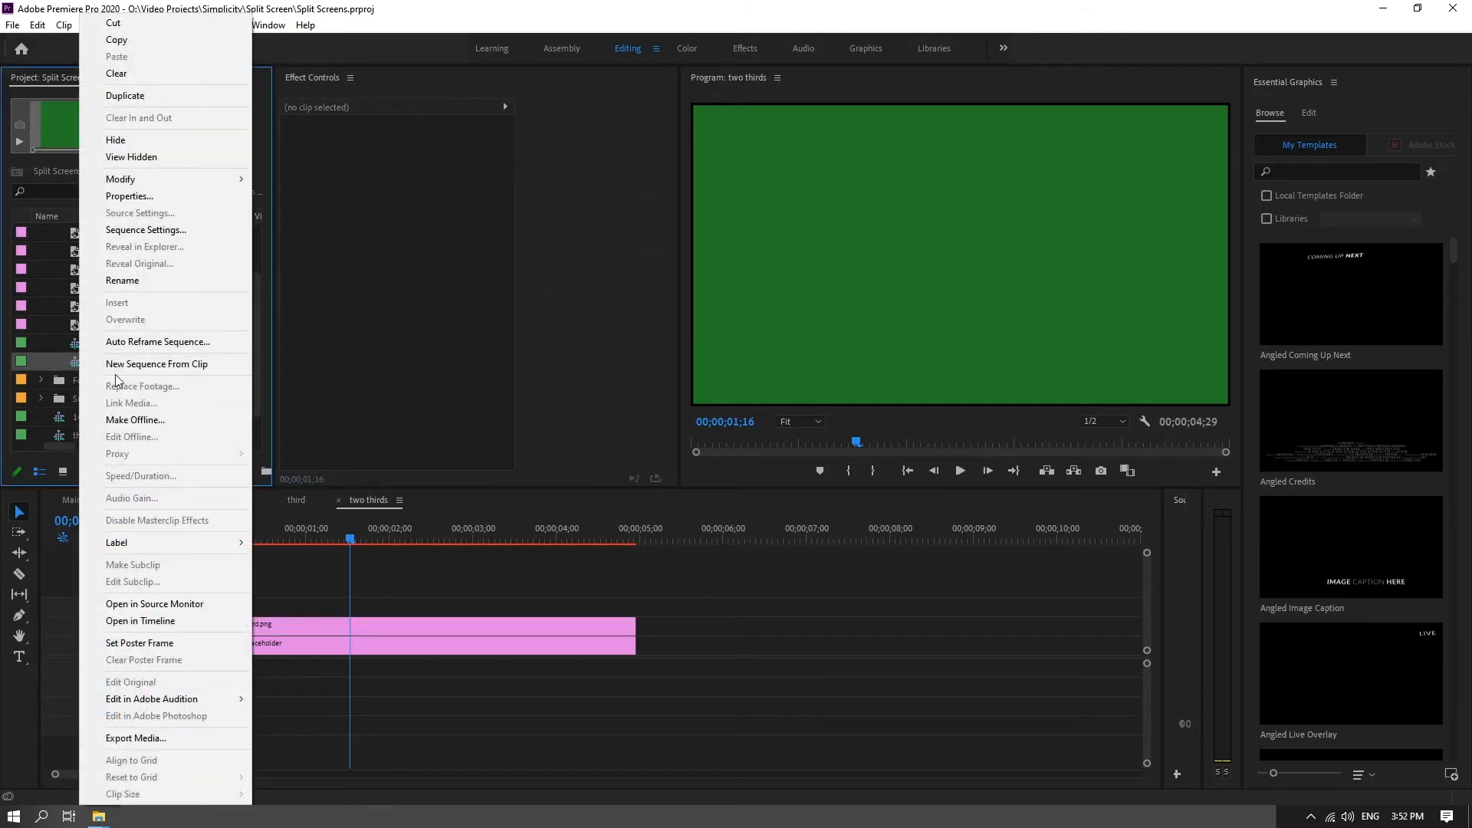
{"action": "left_click", "coordinate": [142, 229]}
{"action": "double_click", "coordinate": [736, 216]}
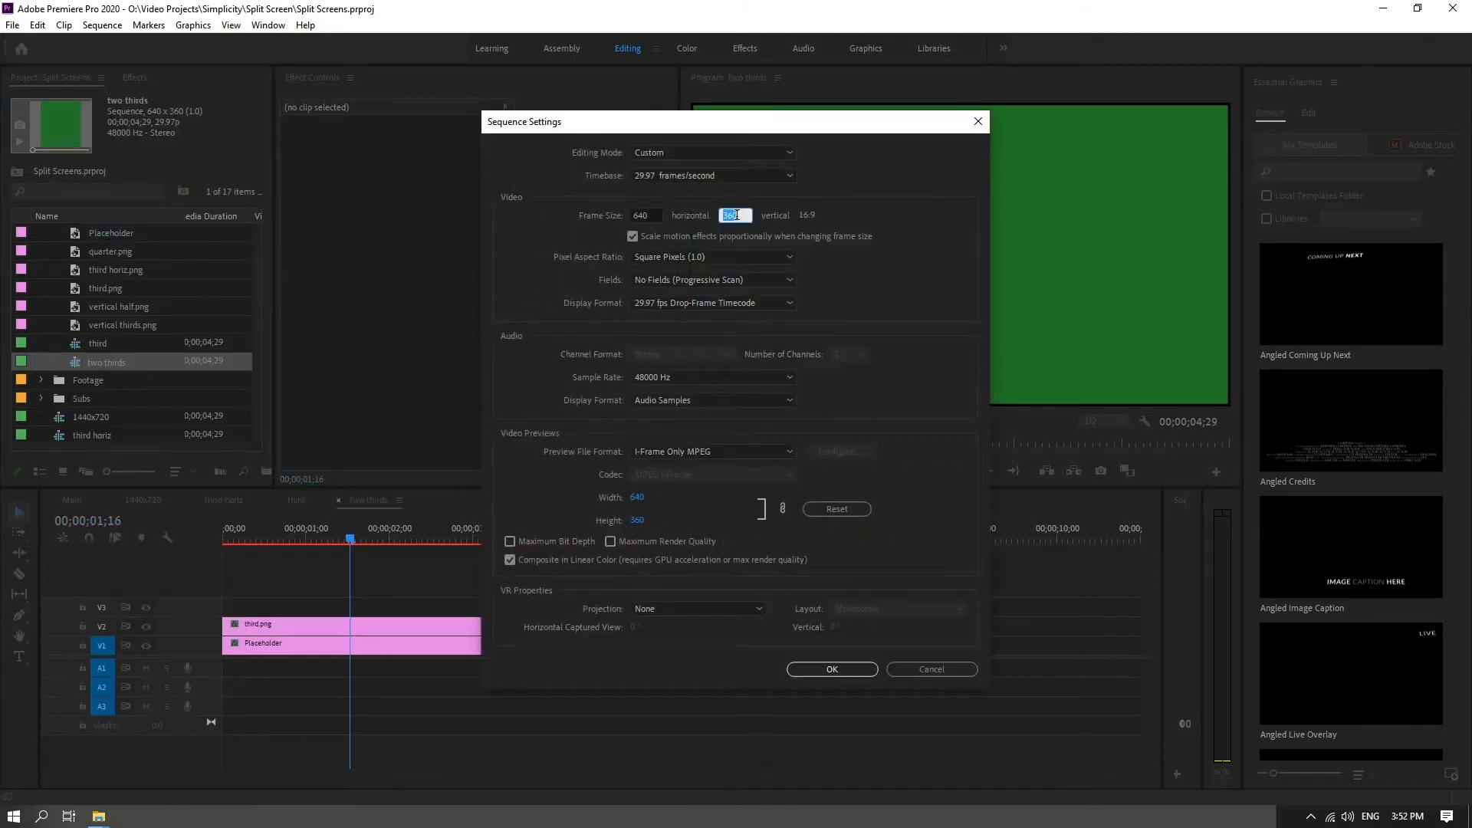
{"action": "type", "text": "720"}
{"action": "left_click", "coordinate": [830, 667]}
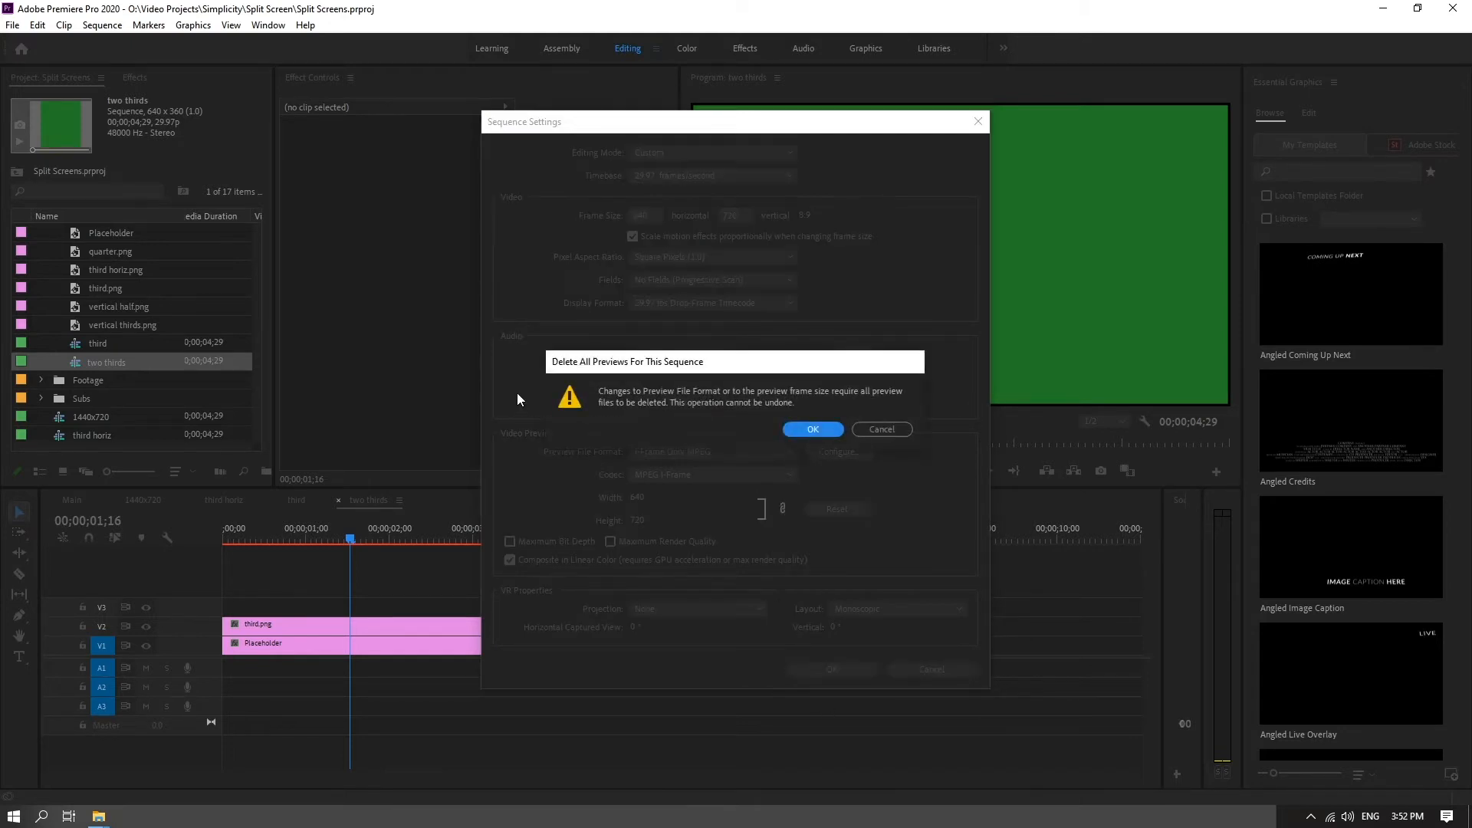
{"action": "left_click", "coordinate": [813, 430]}
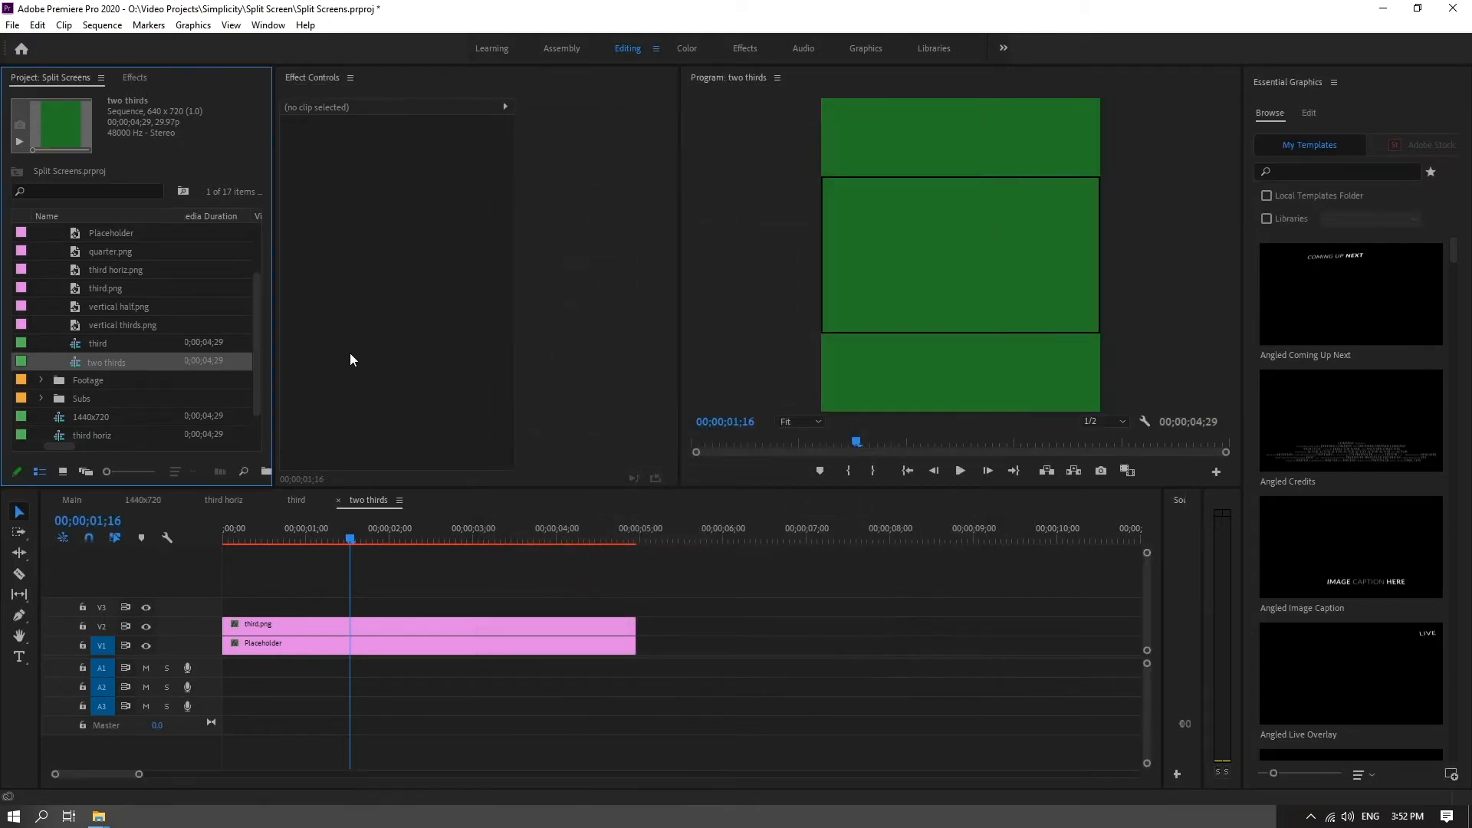
Step: Clear all clips from the two thirds sequence and stack two copies of the third sequence on V1 and V2
{"action": "left_click", "coordinate": [269, 591]}
{"action": "key", "text": "ctrl+a"}
{"action": "key", "text": "Delete"}
{"action": "left_click", "coordinate": [70, 339]}
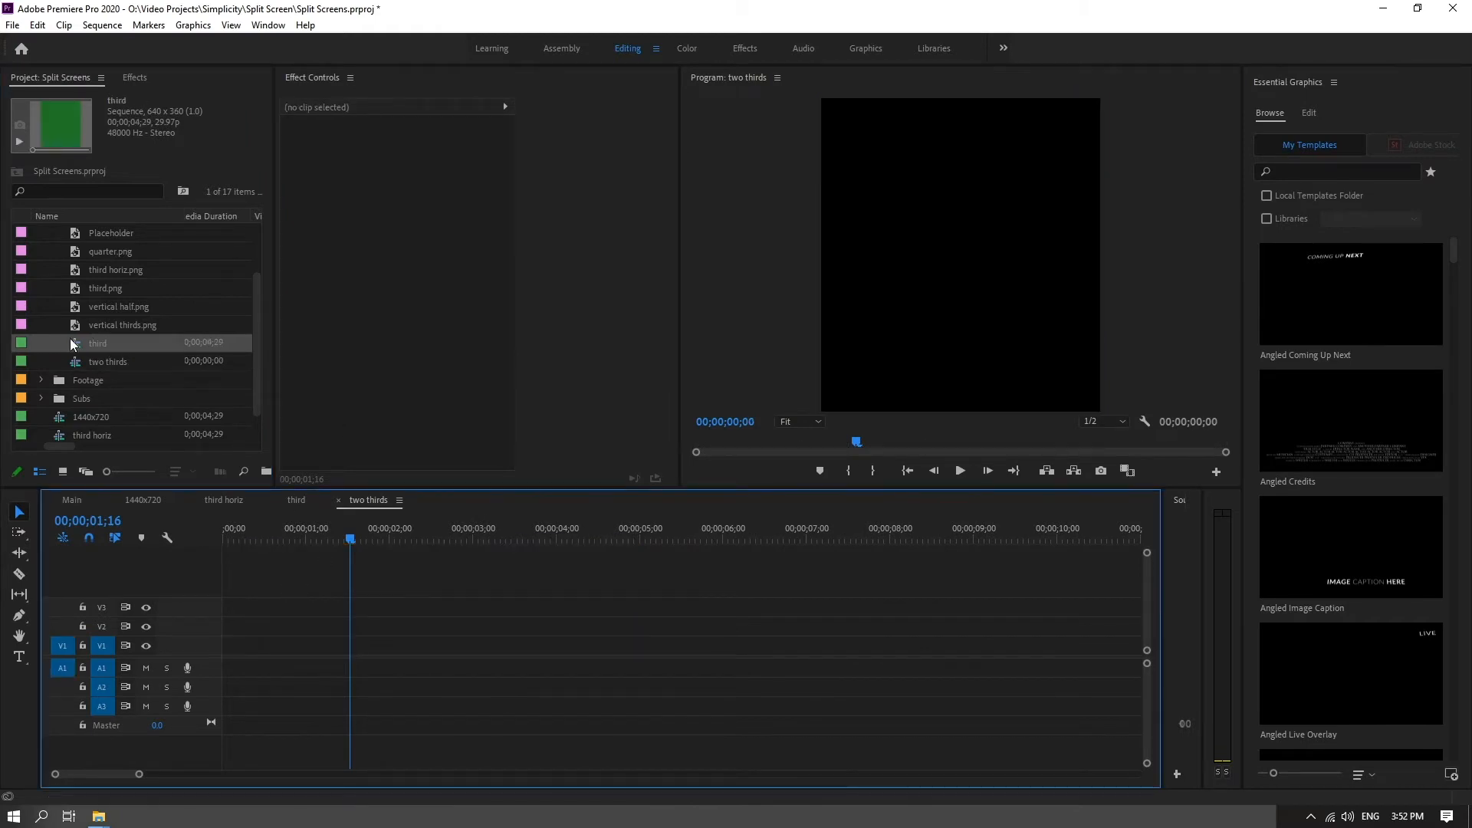
{"action": "left_click_drag", "start_coordinate": [76, 342], "coordinate": [188, 652]}
{"action": "left_click", "coordinate": [863, 443]}
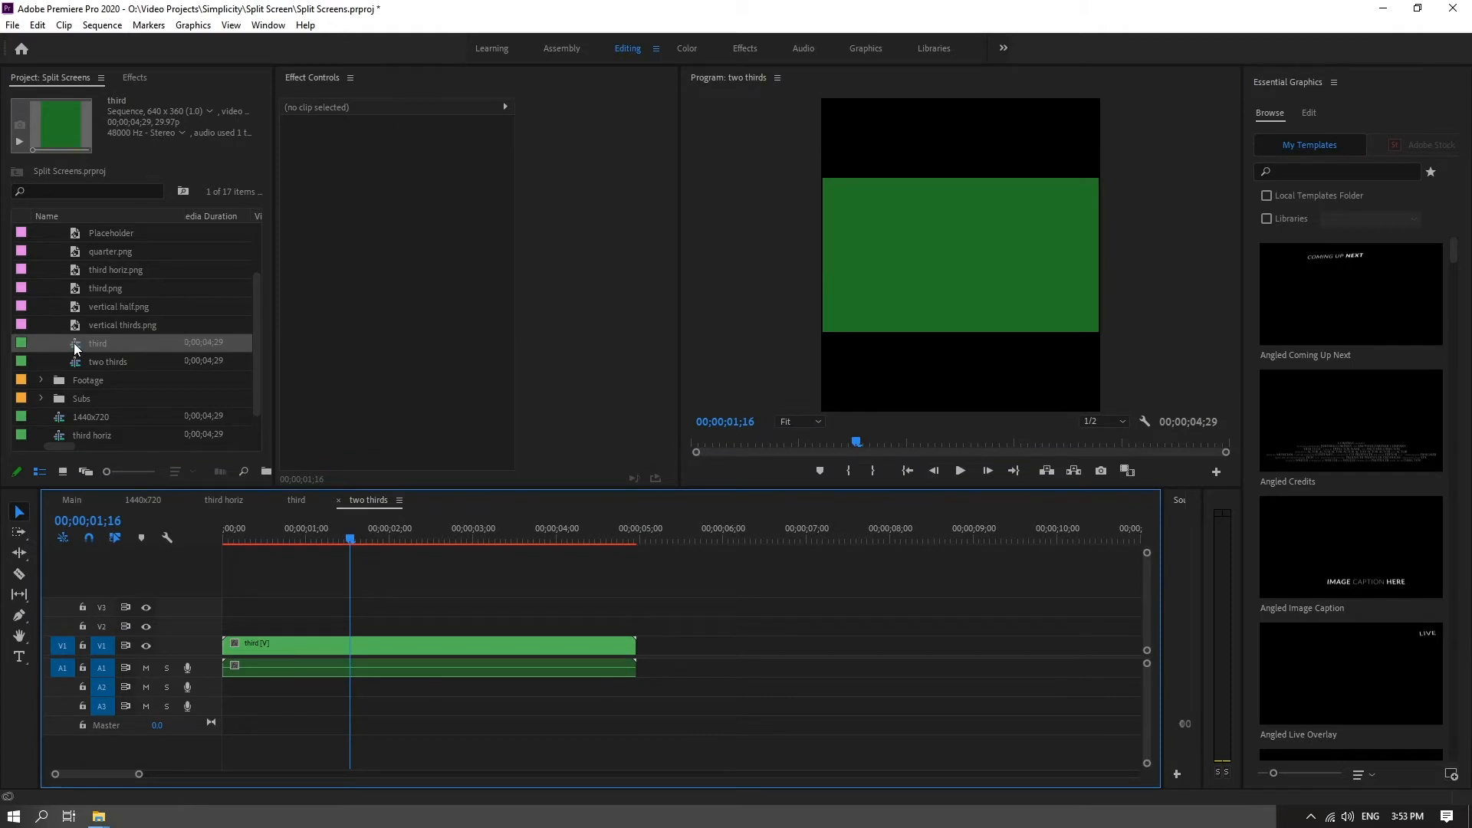
{"action": "left_click_drag", "start_coordinate": [73, 343], "coordinate": [231, 634]}
Step: Set the vertical position of the third clip on V1 to 180
{"action": "left_click", "coordinate": [351, 646]}
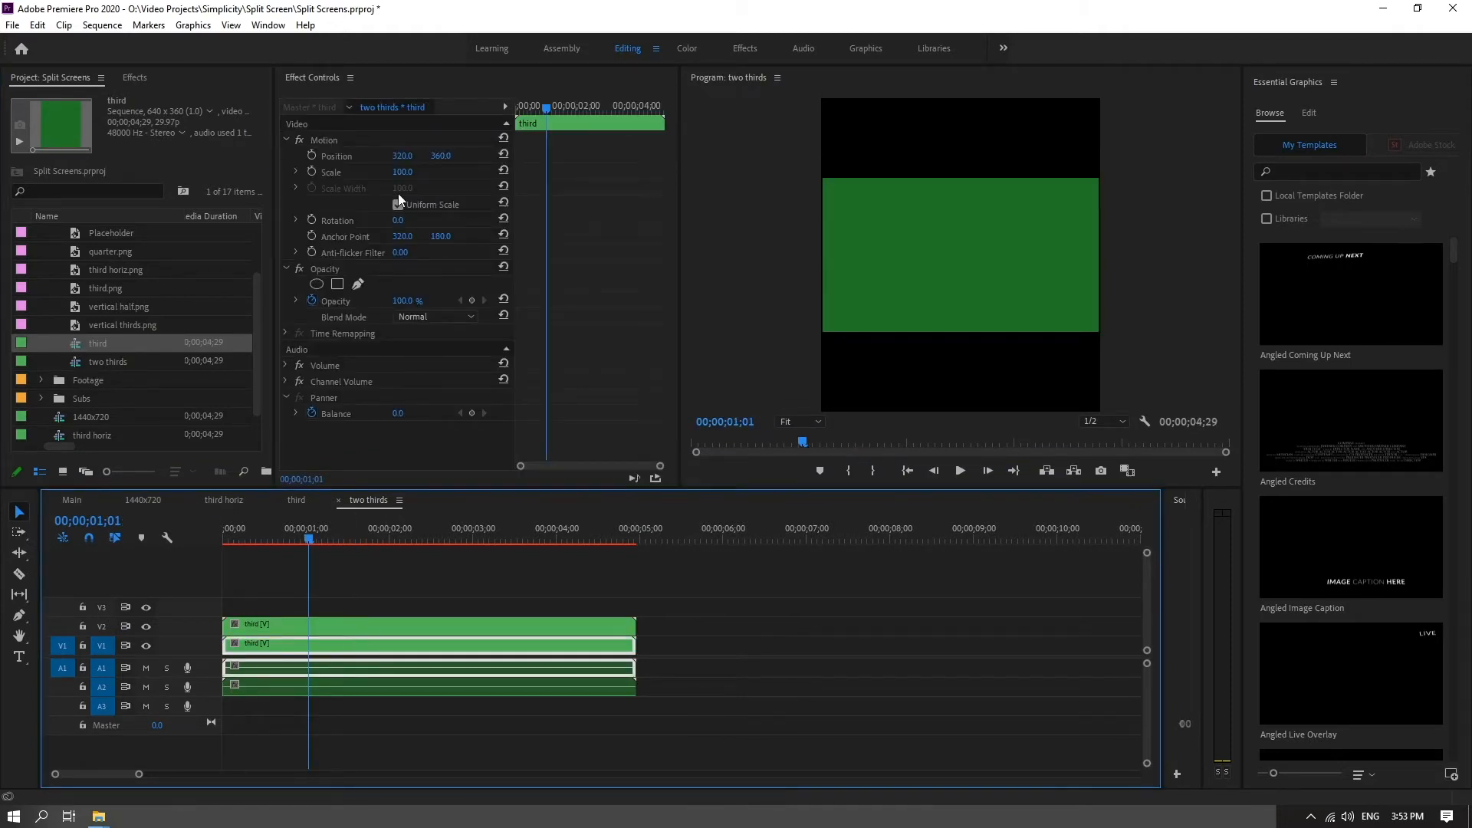
{"action": "left_click", "coordinate": [445, 155]}
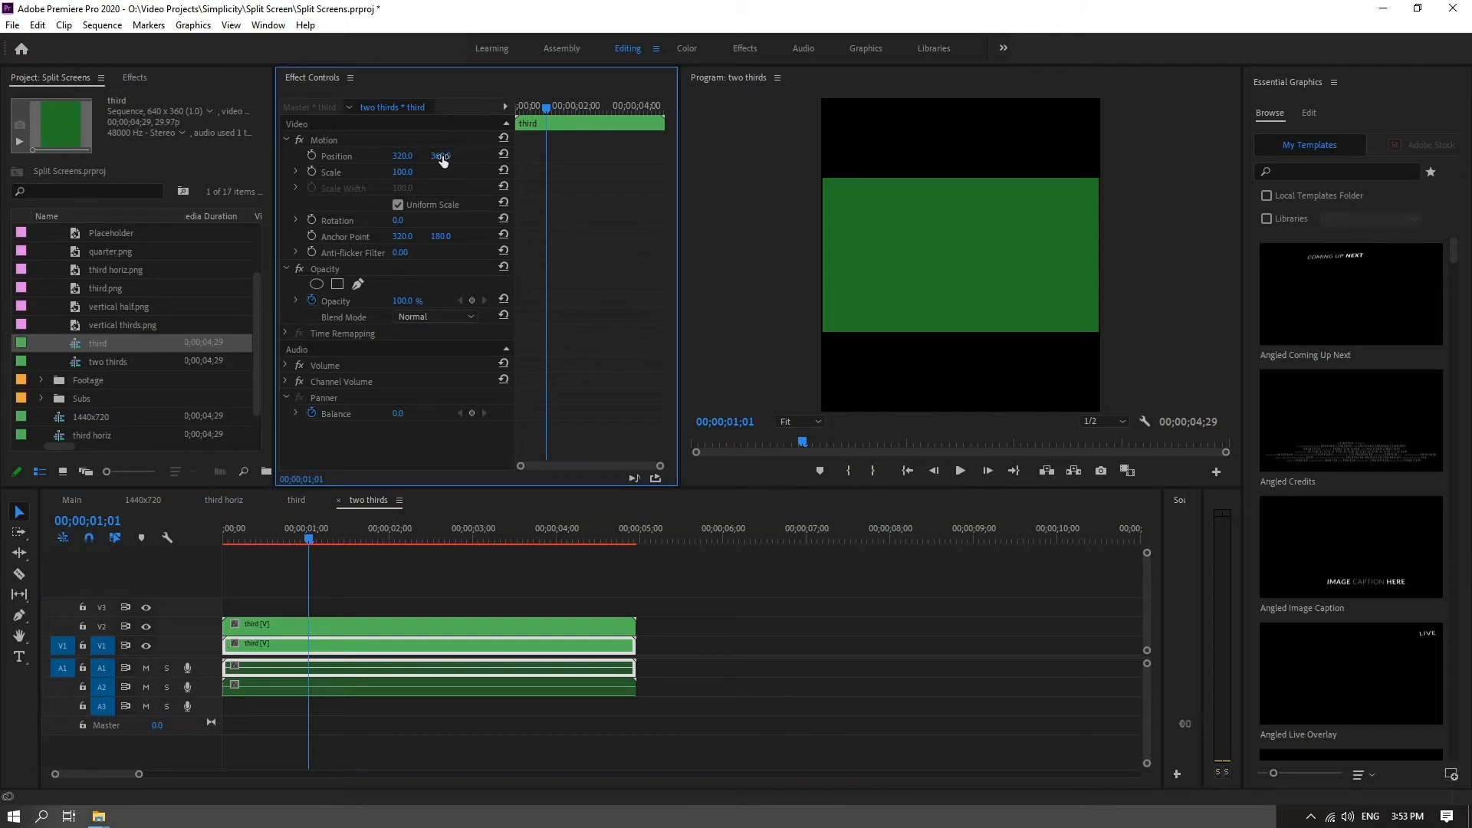
{"action": "type", "text": "180"}
{"action": "key", "text": "Return"}
Step: Set the vertical position of the third clip on V2 to 540
{"action": "left_click", "coordinate": [399, 626]}
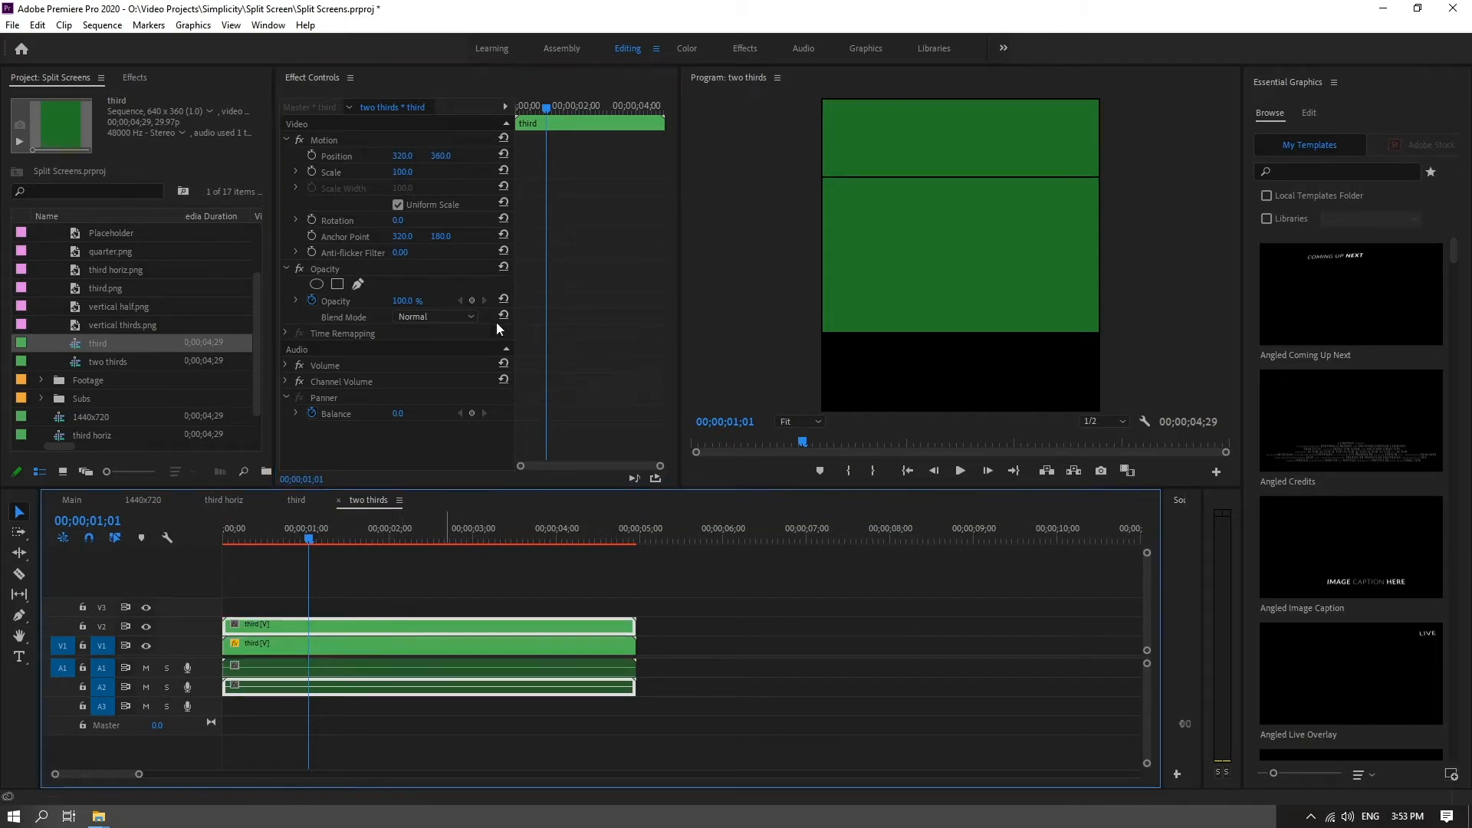
{"action": "left_click", "coordinate": [441, 156]}
{"action": "type", "text": "540"}
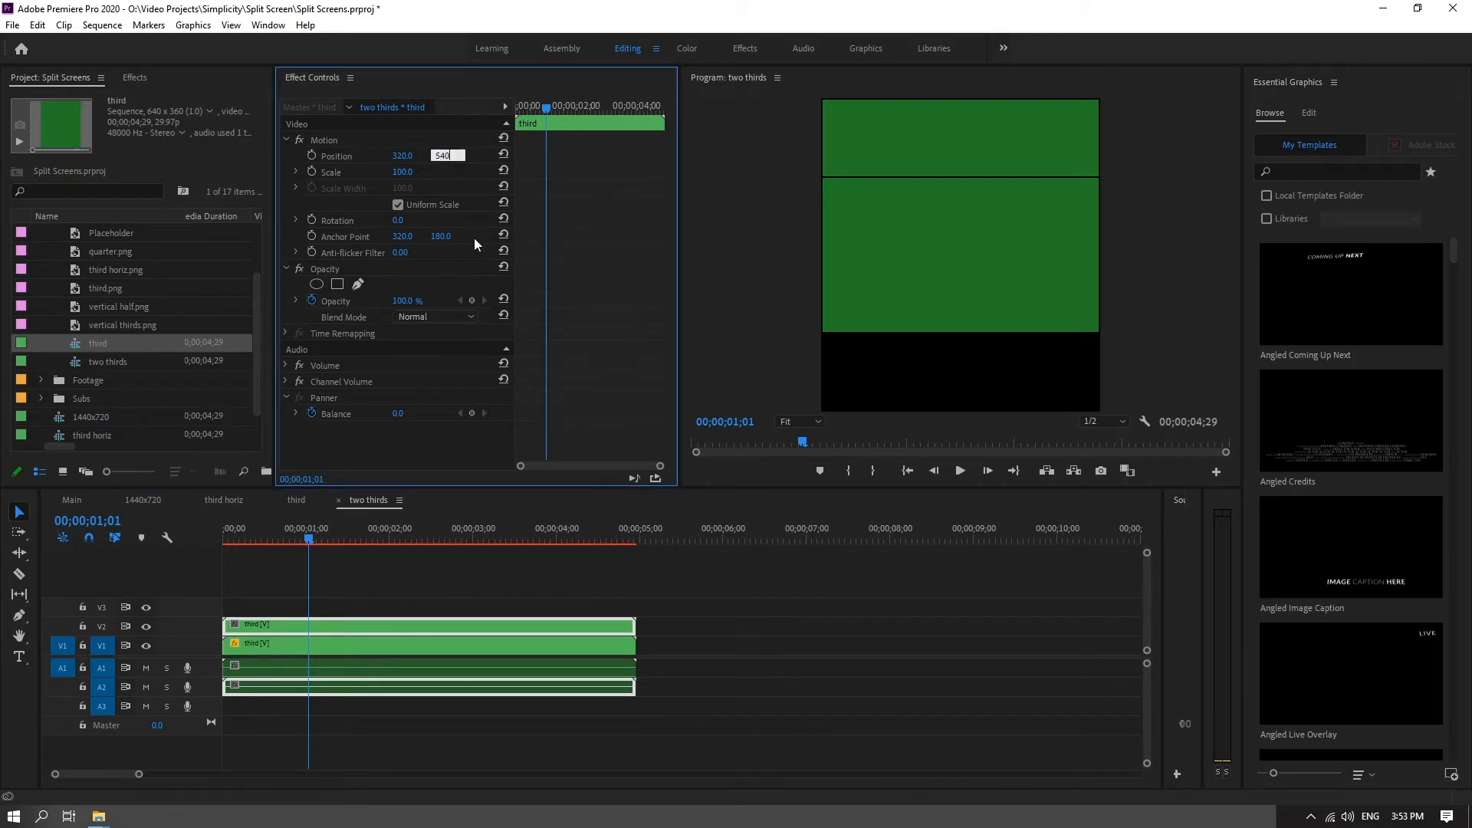
{"action": "key", "text": "Return"}
{"action": "left_click", "coordinate": [425, 538]}
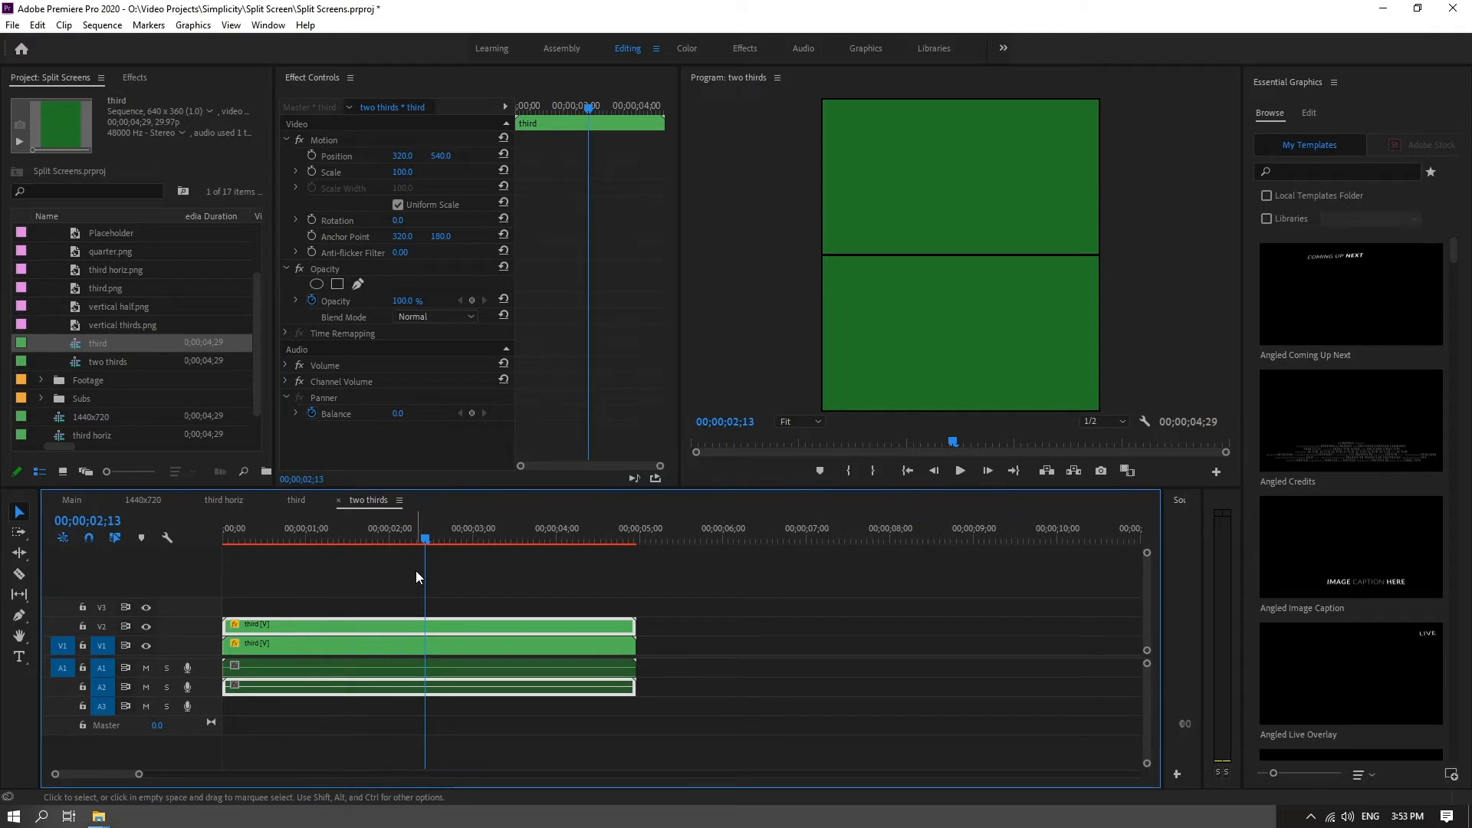
Step: Enable Position animation on the V1 clip with a keyframe at 00;00;00;07
{"action": "left_click_drag", "start_coordinate": [425, 534], "coordinate": [204, 528]}
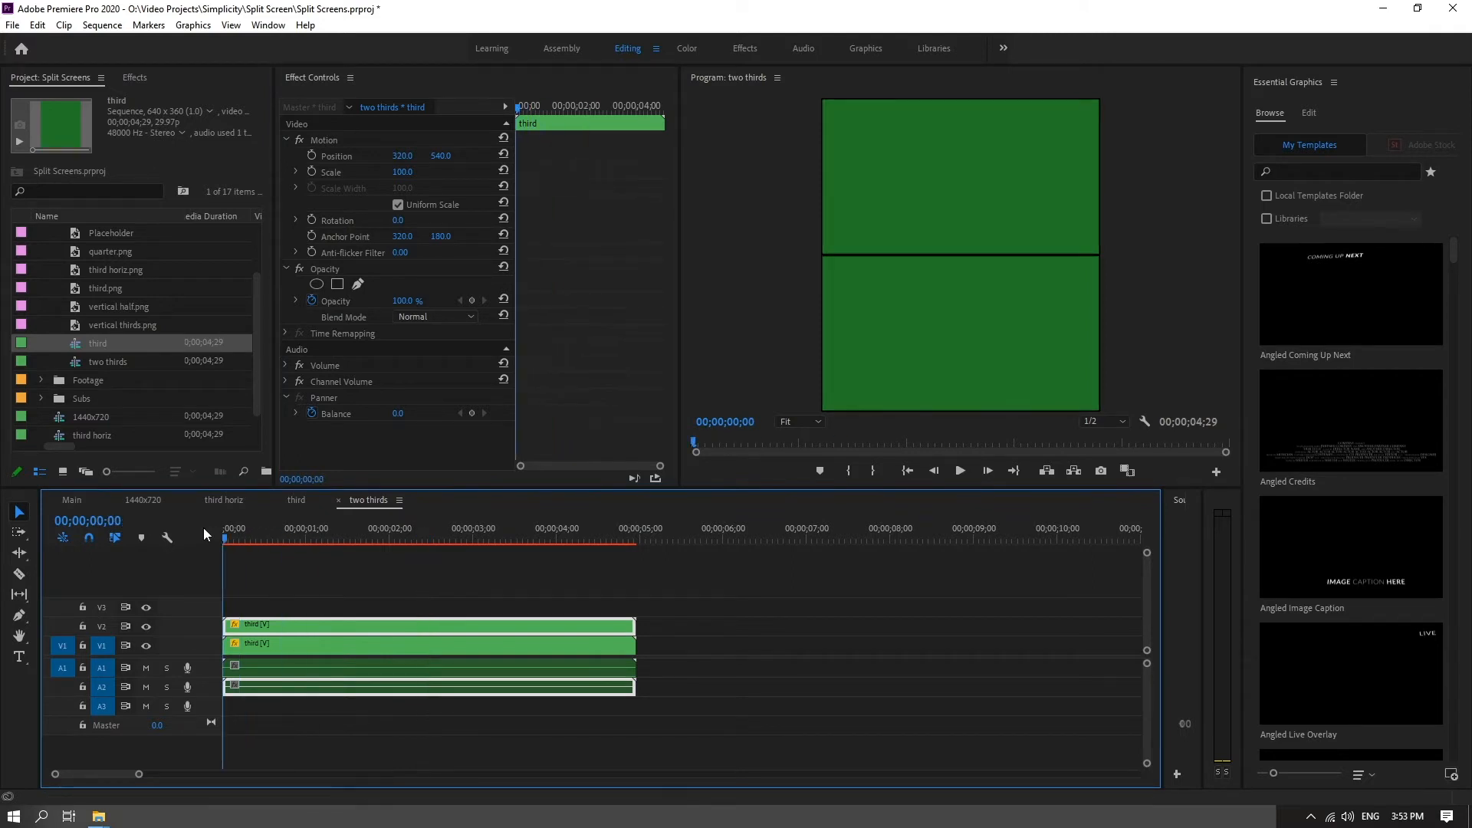
{"action": "left_click", "coordinate": [278, 647]}
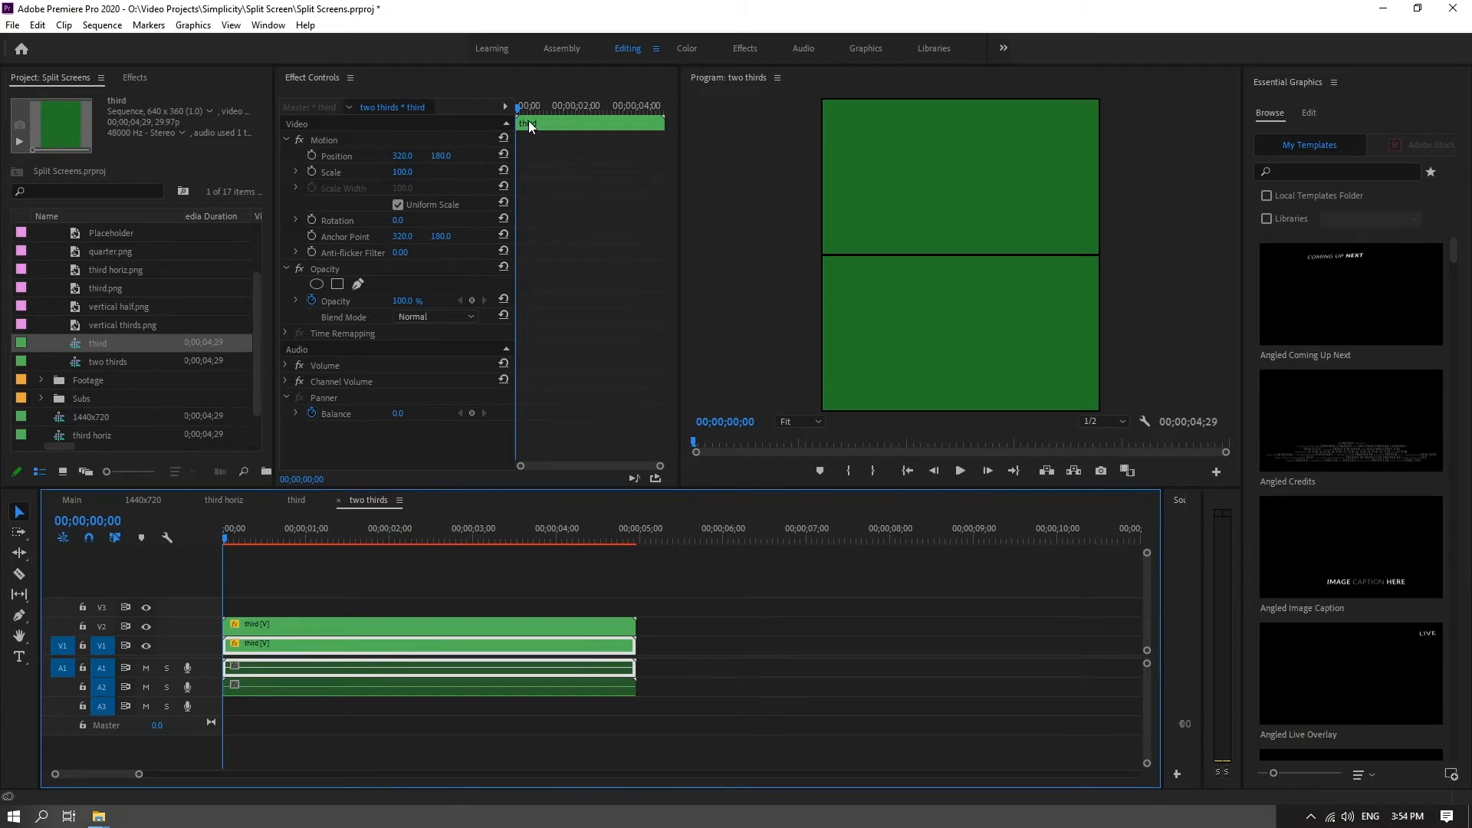
{"action": "left_click_drag", "start_coordinate": [693, 442], "coordinate": [719, 443]}
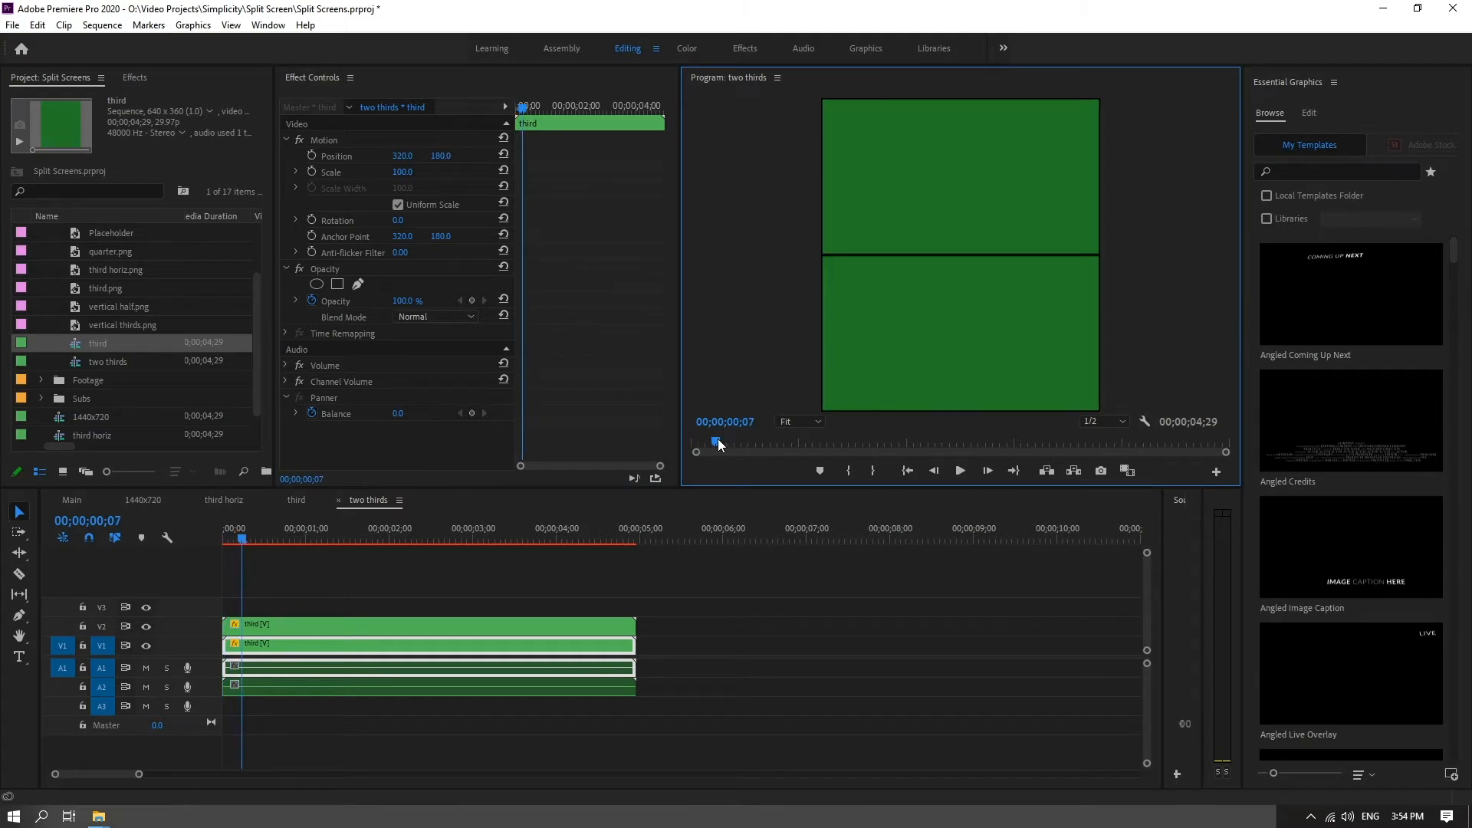
{"action": "left_click", "coordinate": [312, 156]}
{"action": "left_click_drag", "start_coordinate": [660, 465], "coordinate": [572, 466]}
Step: Keyframe the V1 clip's vertical position at -180 at the very start of the sequence
{"action": "left_click_drag", "start_coordinate": [591, 109], "coordinate": [491, 107]}
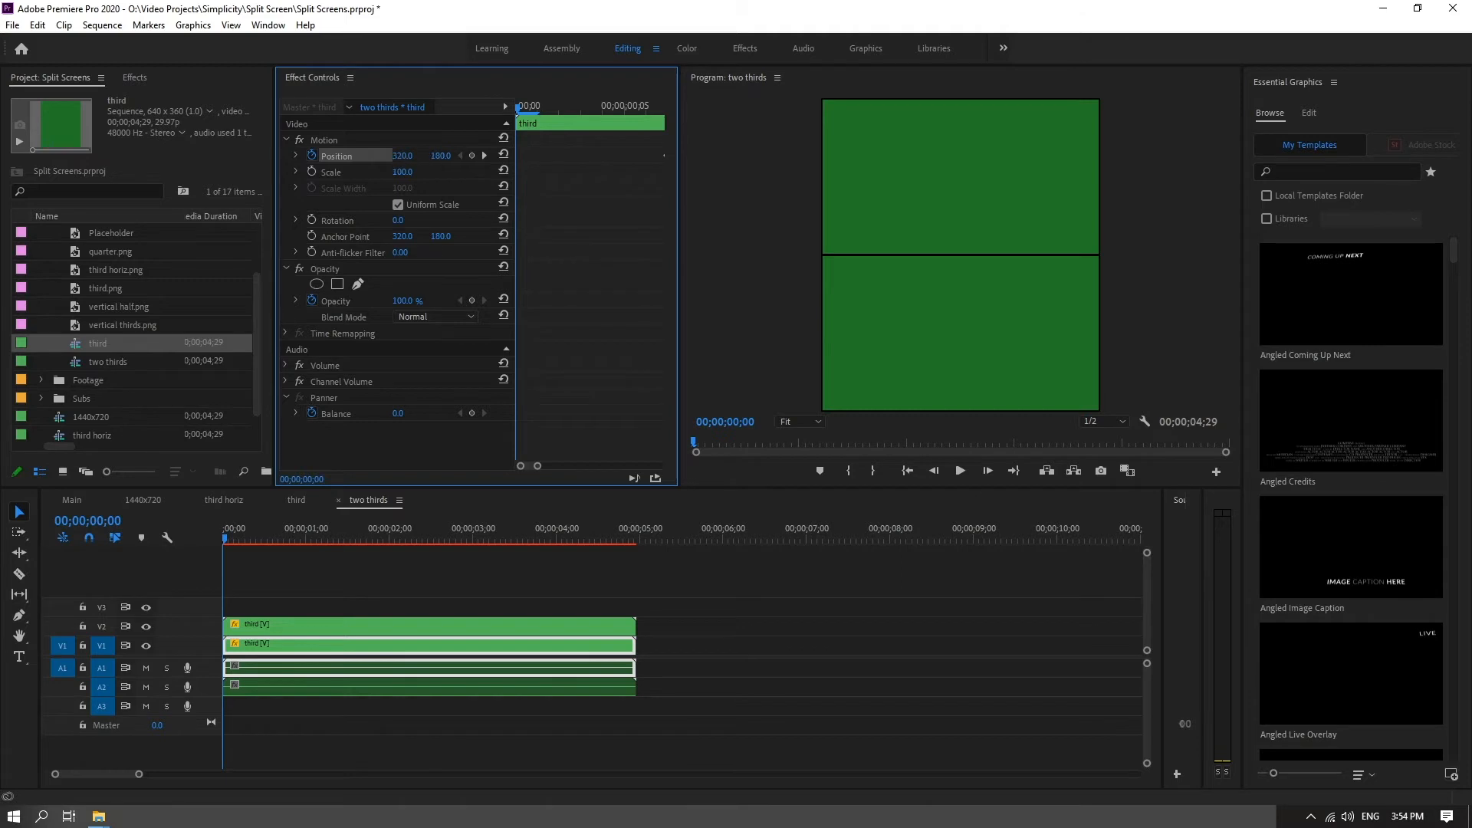
{"action": "mouse_move", "coordinate": [437, 159]}
{"action": "left_mouse_down"}
{"action": "mouse_move", "coordinate": [192, 159]}
{"action": "mouse_move", "coordinate": [430, 155]}
{"action": "left_mouse_up"}
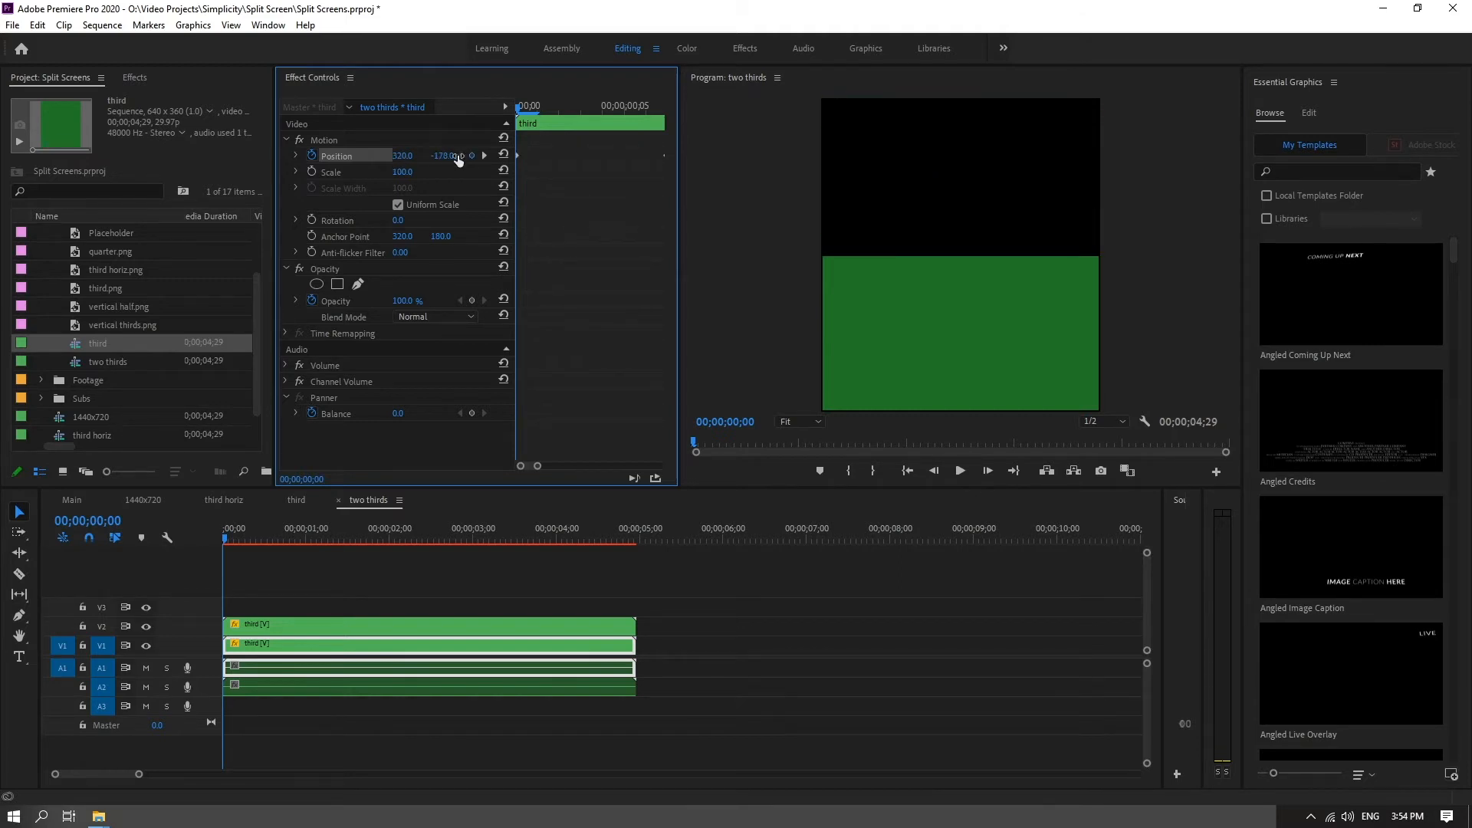
{"action": "left_click", "coordinate": [448, 155]}
{"action": "type", "text": "-180"}
{"action": "key", "text": "Return"}
Step: Apply Ease In temporal interpolation to the V1 clip's Position keyframe at 00;00;00;07
{"action": "left_click_drag", "start_coordinate": [538, 466], "coordinate": [546, 466]}
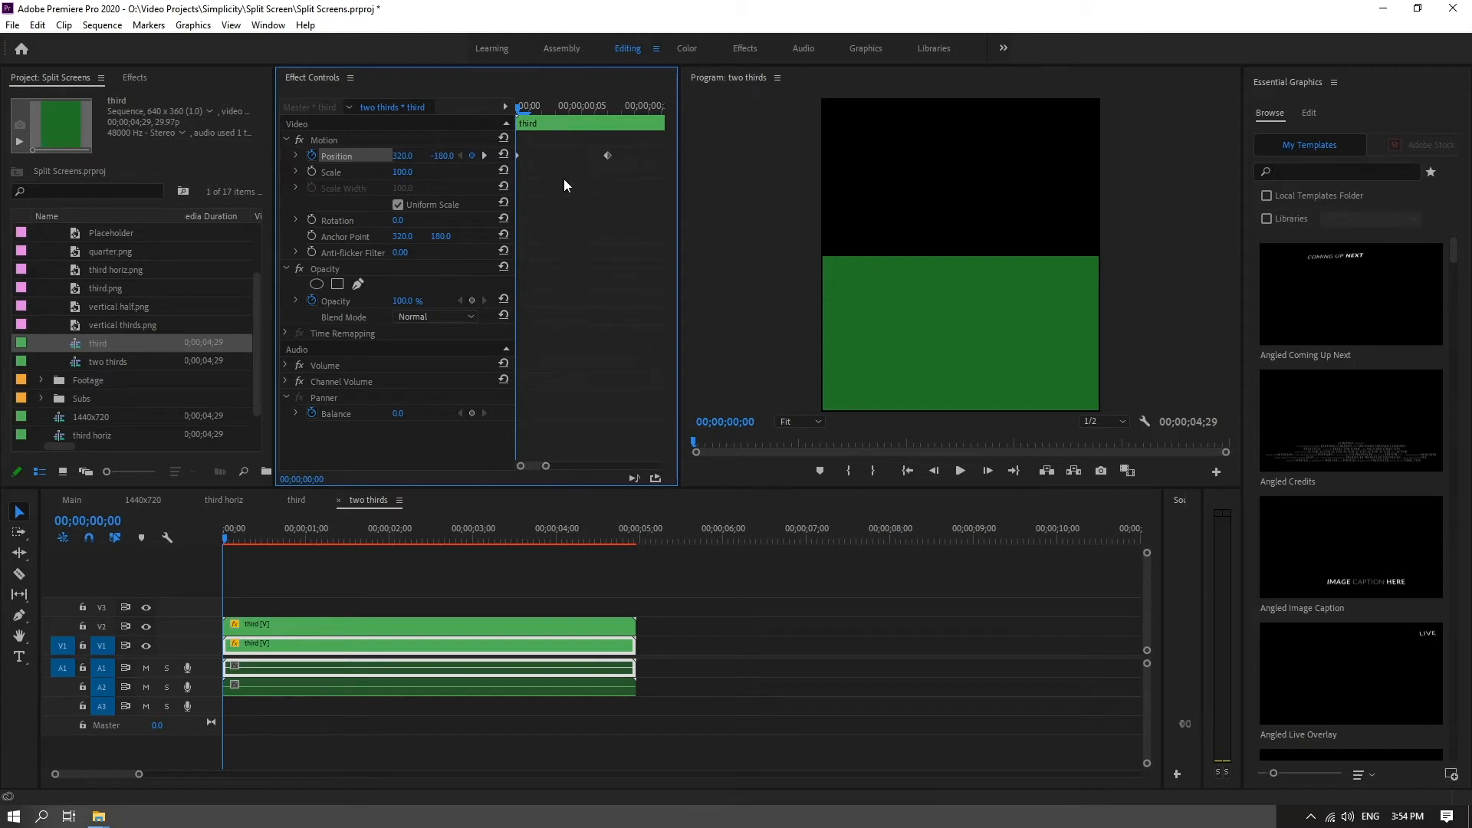
{"action": "left_click_drag", "start_coordinate": [519, 109], "coordinate": [609, 148]}
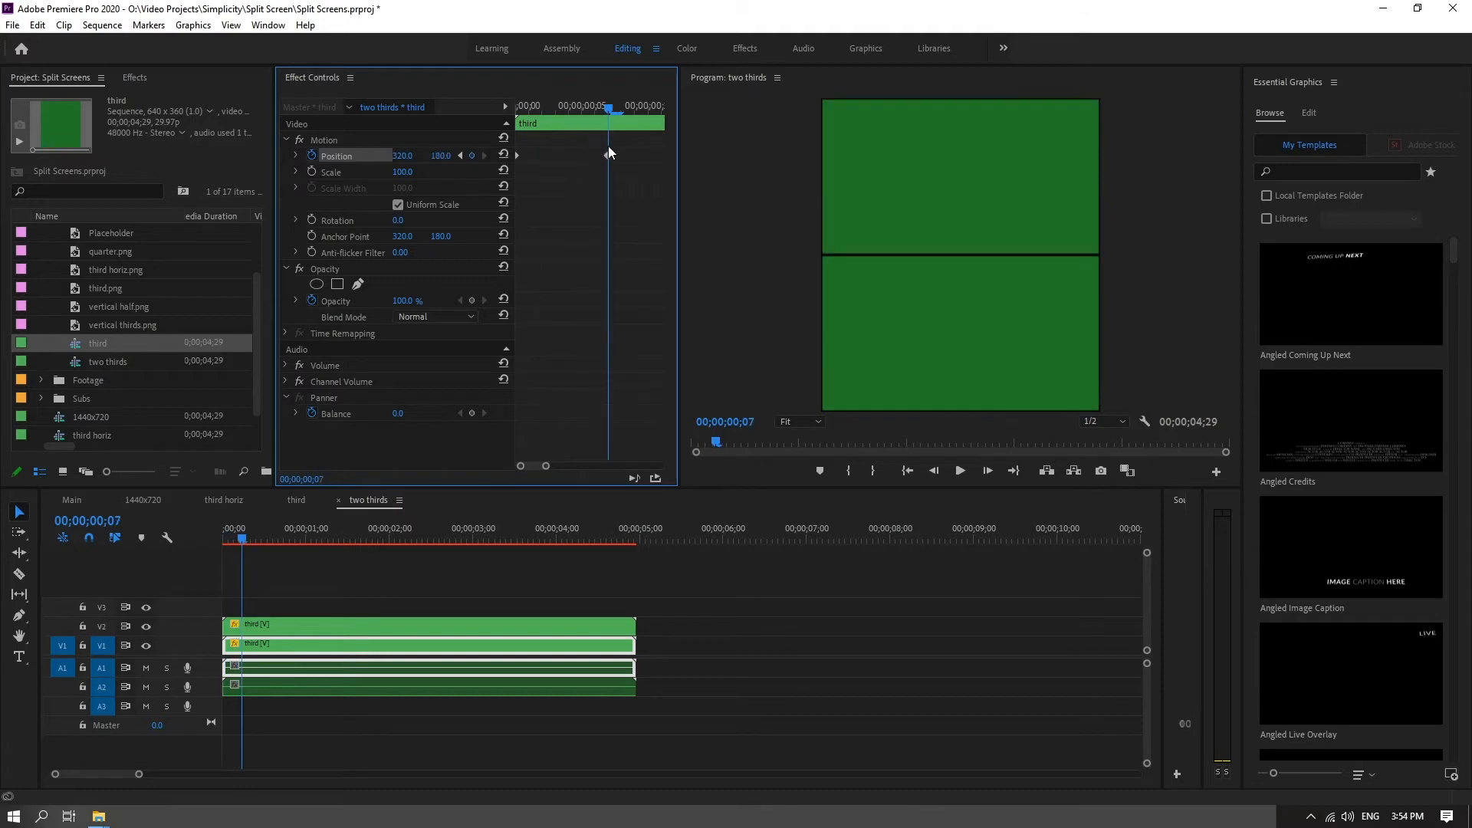
{"action": "right_click", "coordinate": [607, 154]}
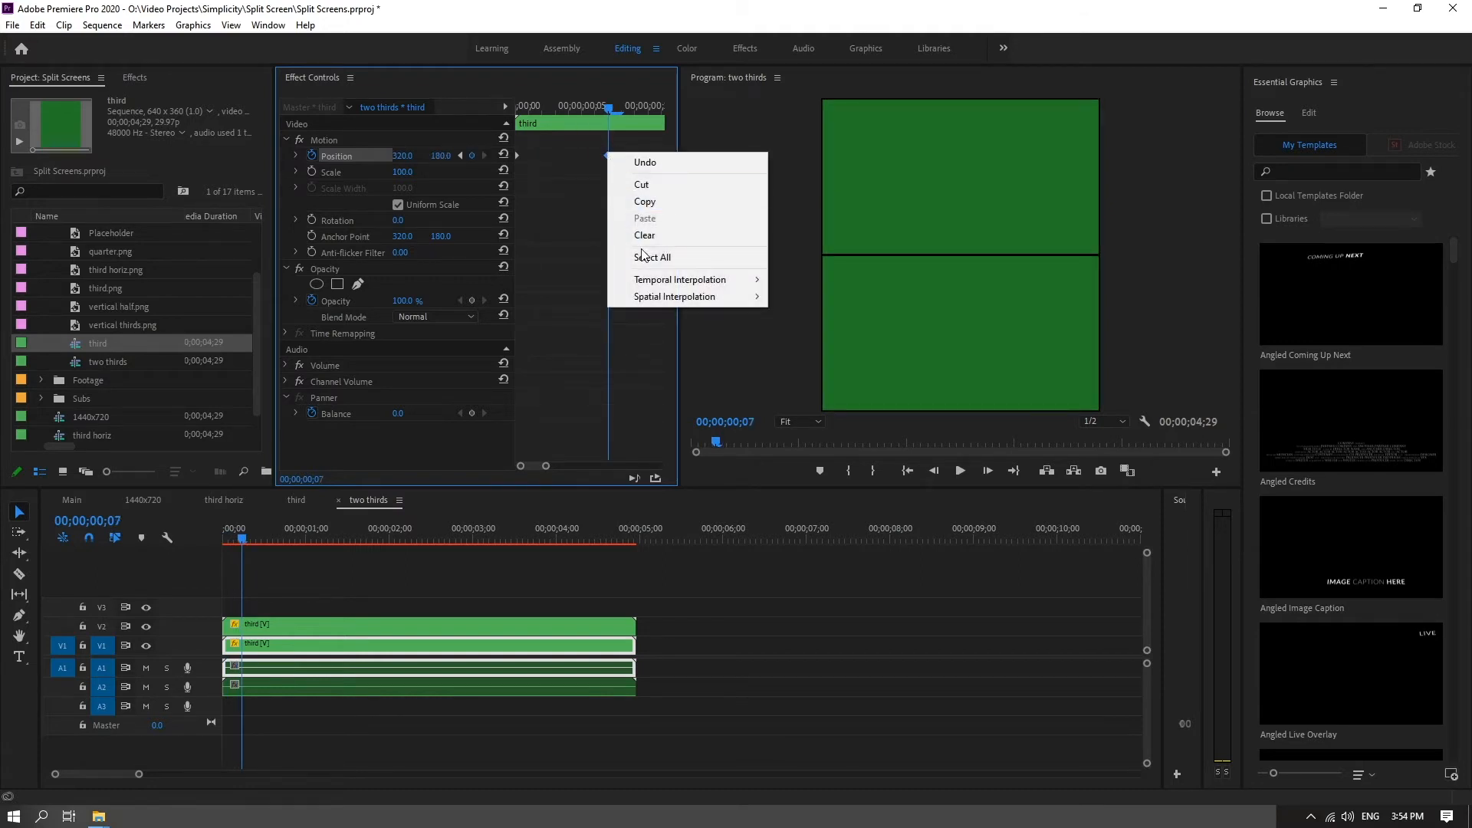
{"action": "mouse_move", "coordinate": [687, 277]}
{"action": "left_click", "coordinate": [797, 370]}
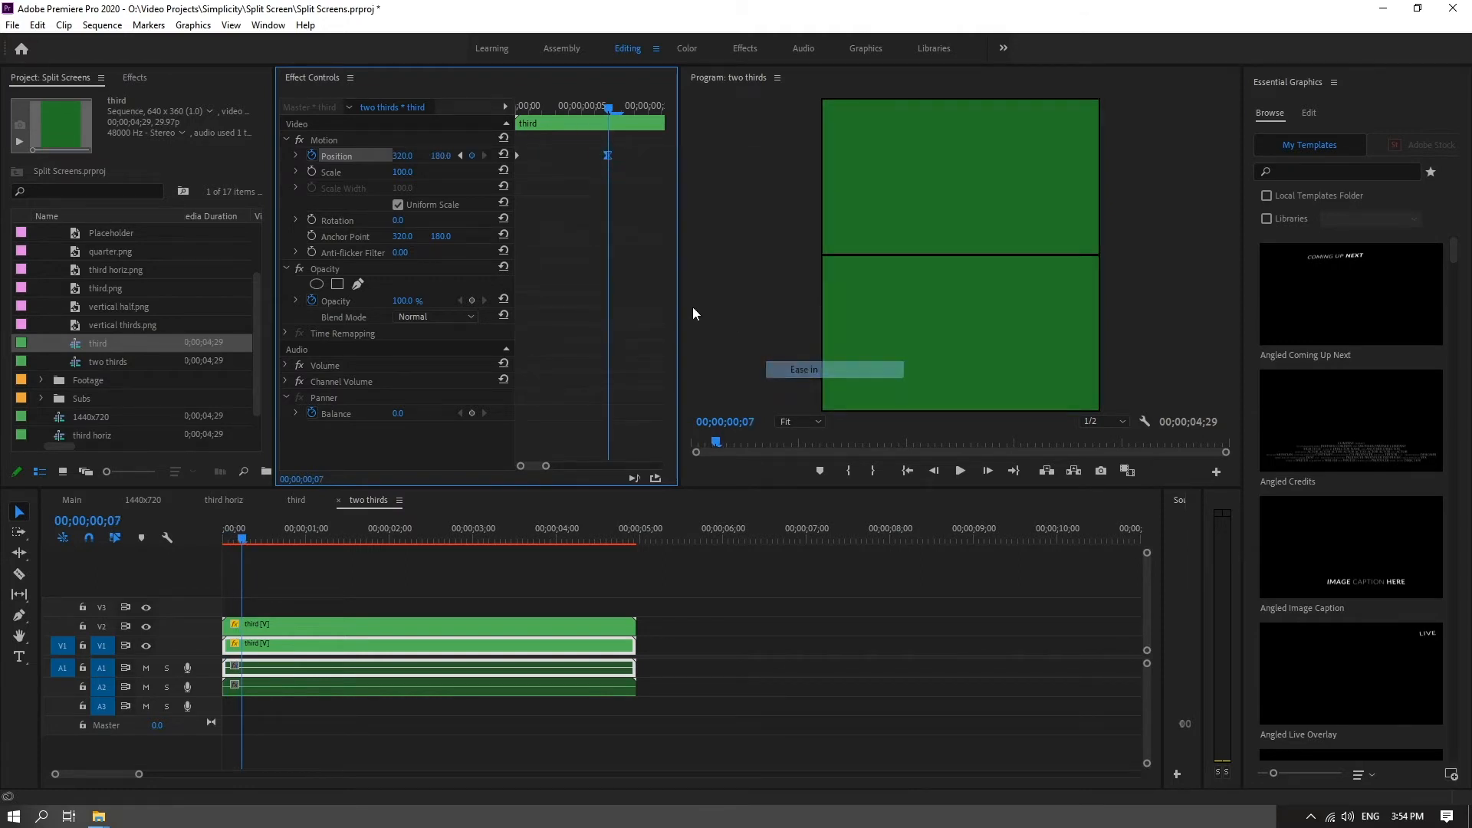
Step: Enable Position animation on the V2 clip with a keyframe at 00;00;00;07
{"action": "left_click", "coordinate": [496, 623]}
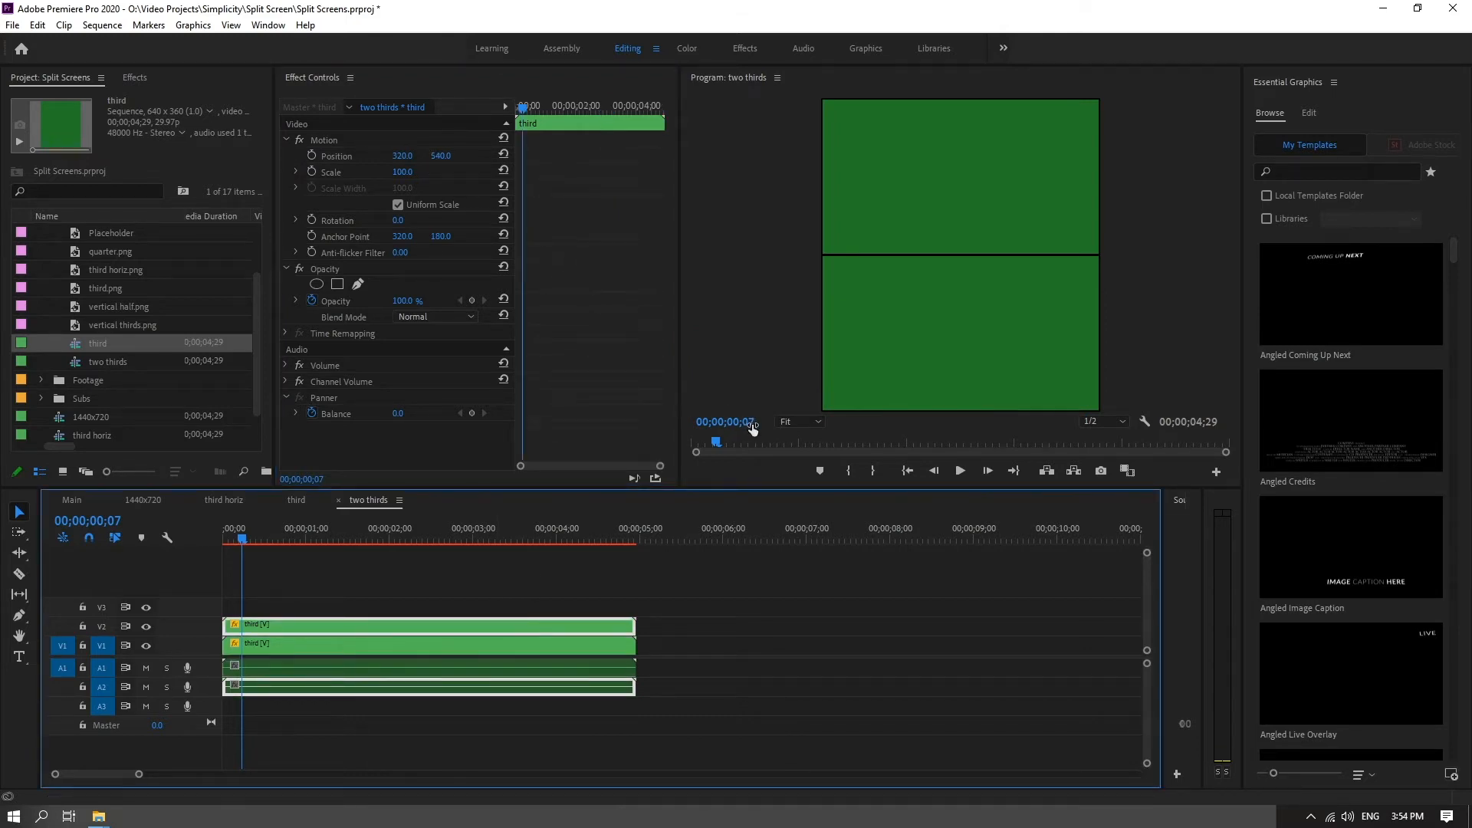
{"action": "left_click", "coordinate": [310, 156]}
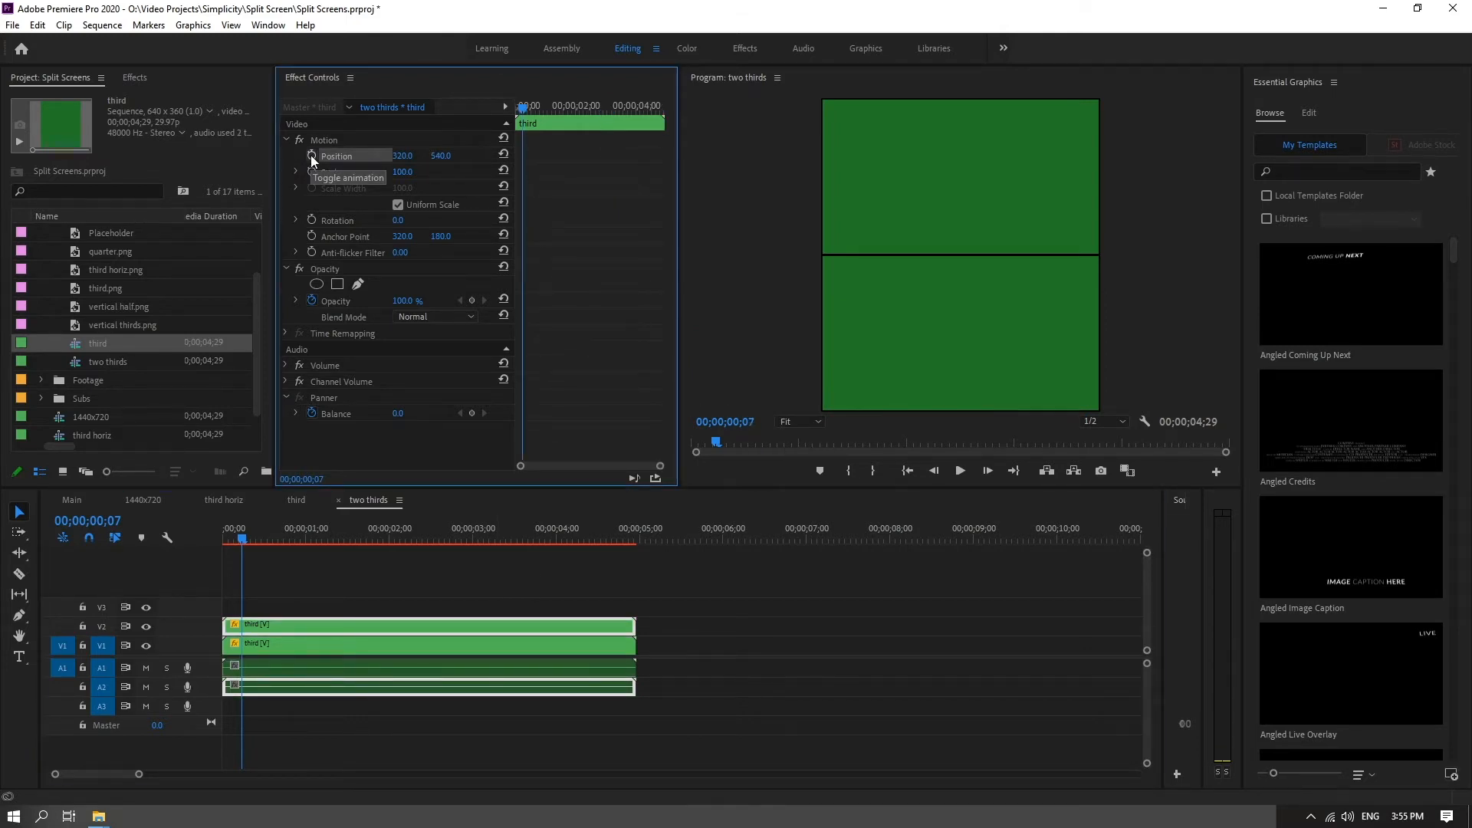
{"action": "left_click", "coordinate": [310, 155]}
{"action": "left_click_drag", "start_coordinate": [659, 469], "coordinate": [540, 467]}
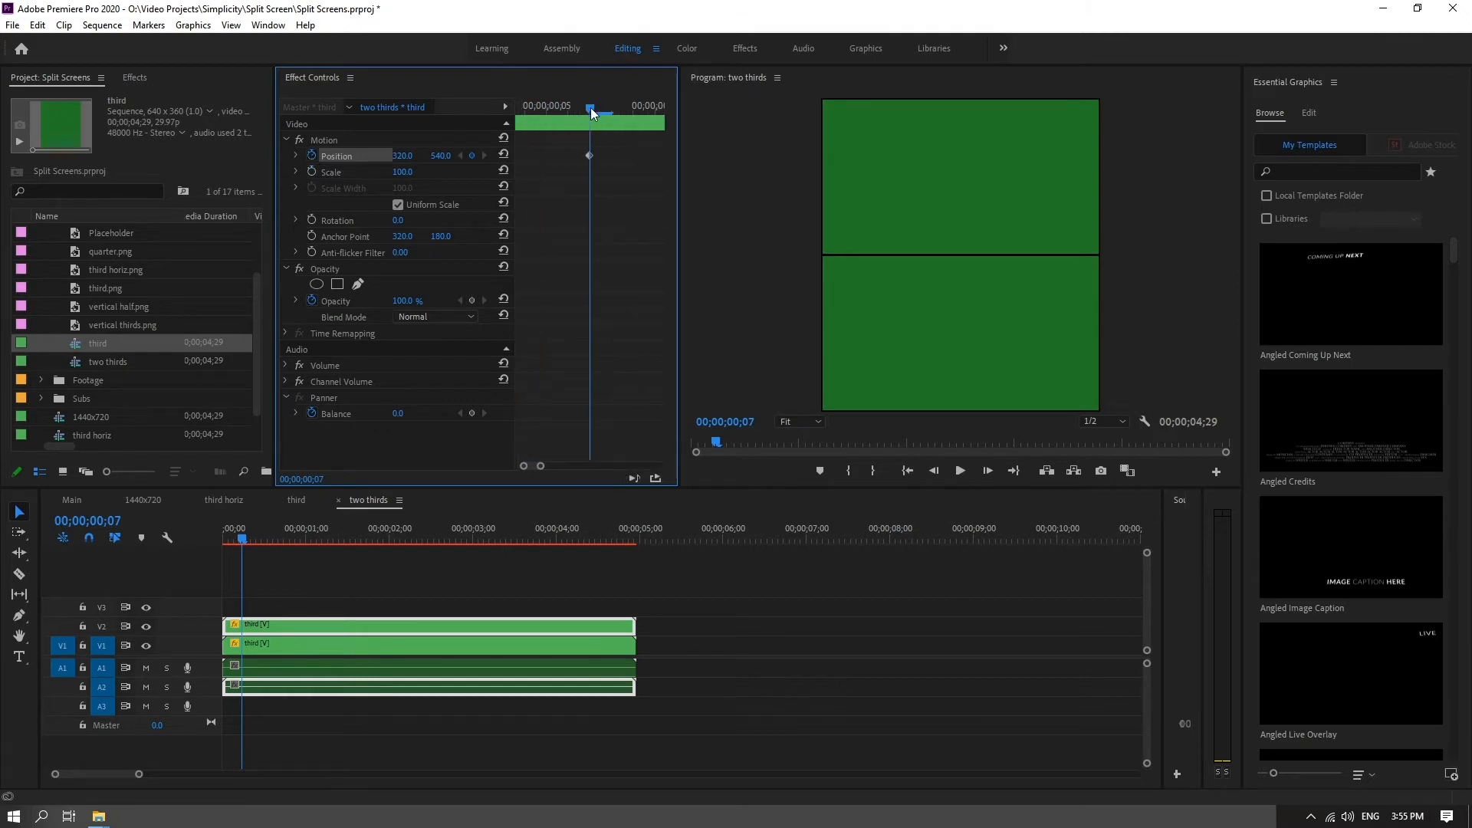
Step: Keyframe the V2 clip's vertical position at -180 at the very start of the sequence
{"action": "left_click_drag", "start_coordinate": [591, 113], "coordinate": [516, 112]}
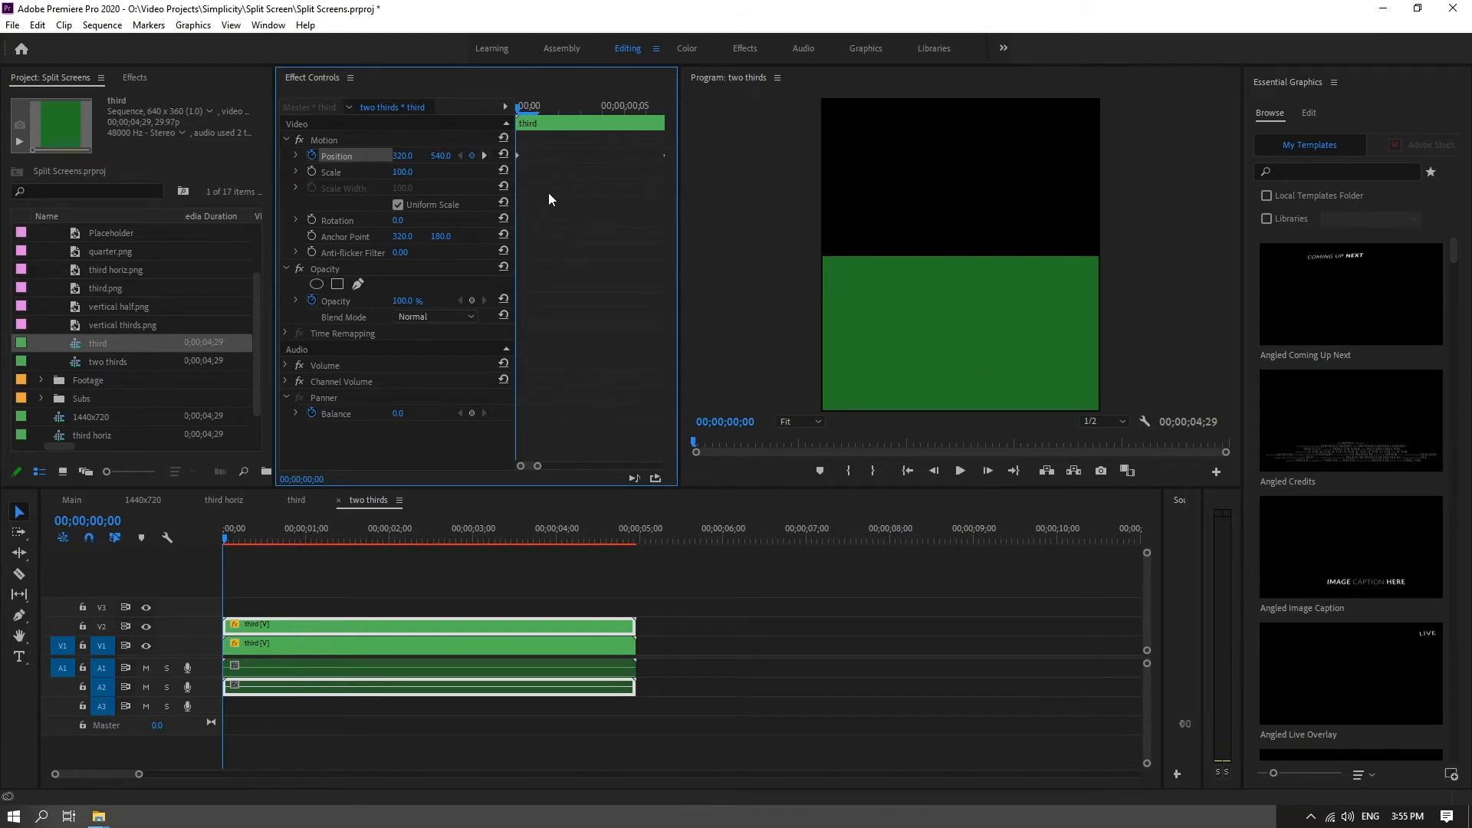
{"action": "left_click", "coordinate": [441, 155]}
{"action": "type", "text": "-180"}
{"action": "key", "text": "Return"}
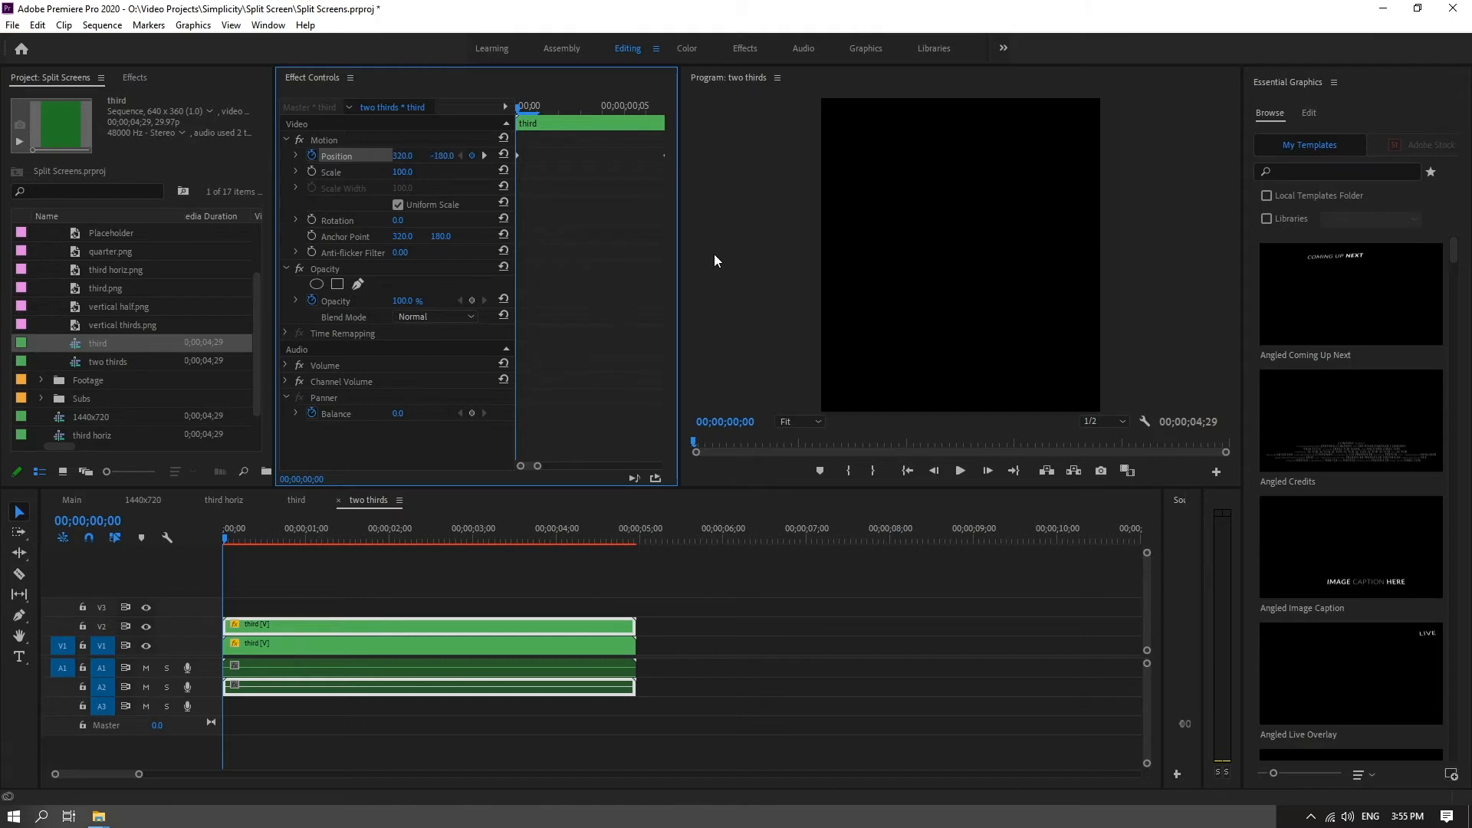
{"action": "mouse_move", "coordinate": [517, 104]}
{"action": "left_mouse_down"}
{"action": "mouse_move", "coordinate": [718, 130]}
{"action": "mouse_move", "coordinate": [536, 141]}
{"action": "mouse_move", "coordinate": [505, 117]}
{"action": "left_mouse_up"}
{"action": "left_click_drag", "start_coordinate": [537, 466], "coordinate": [577, 465]}
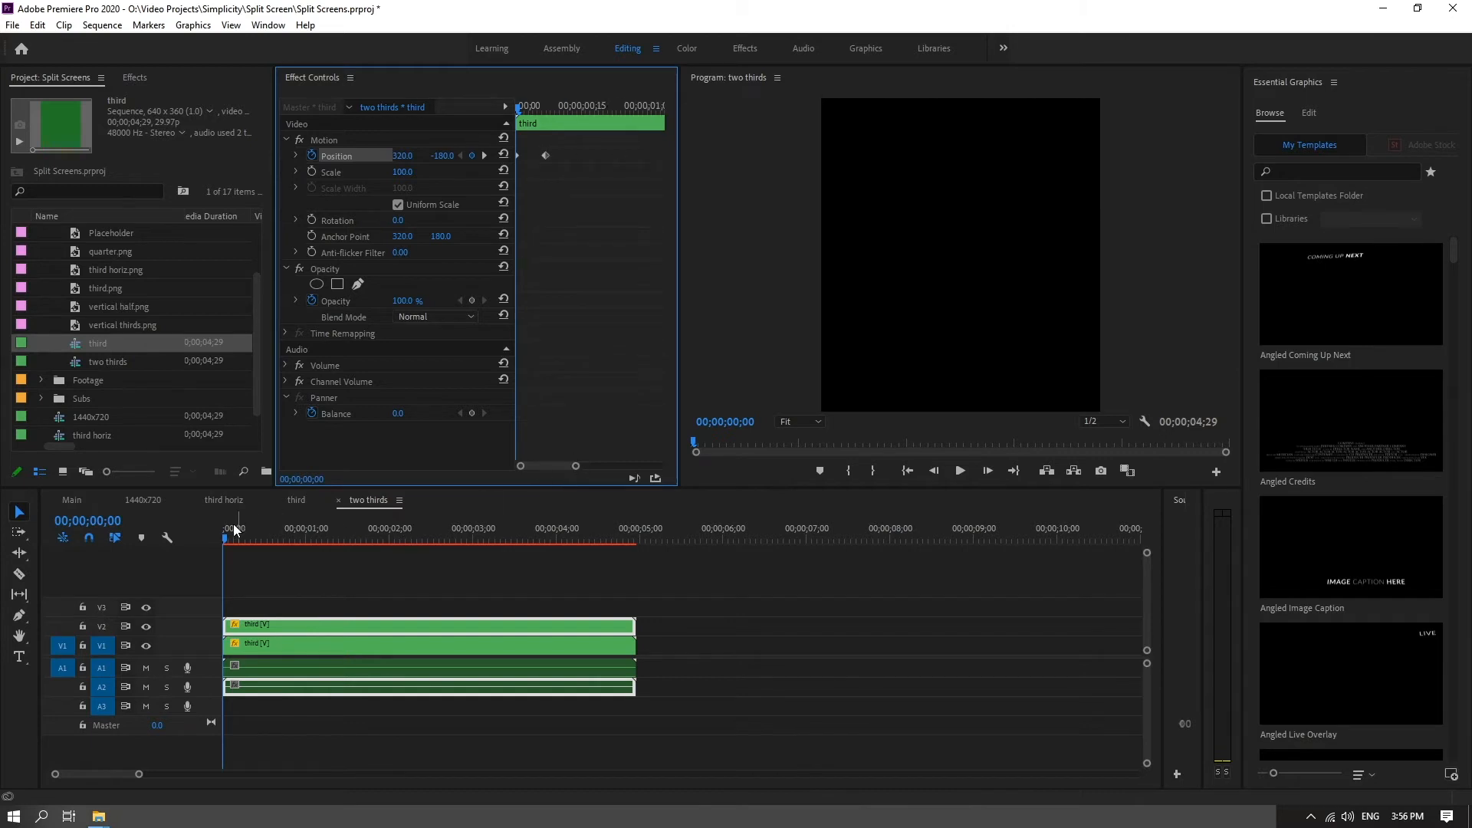
Step: Preview the slide-in and move the third clip from V1 to V3, above the one on V2
{"action": "left_click_drag", "start_coordinate": [227, 540], "coordinate": [240, 539]}
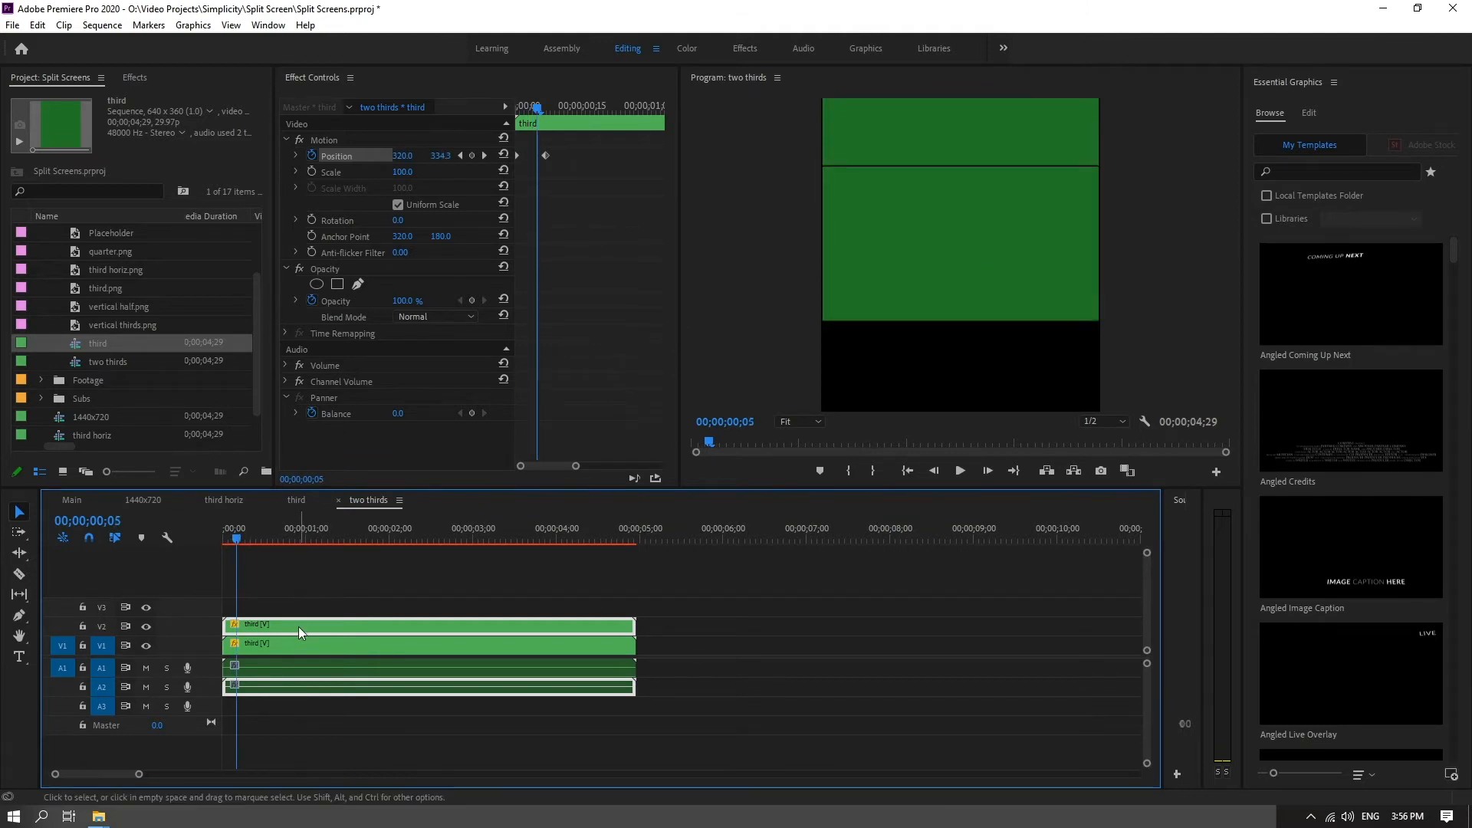
{"action": "left_click_drag", "start_coordinate": [298, 645], "coordinate": [302, 607]}
{"action": "mouse_move", "coordinate": [232, 537]}
{"action": "left_mouse_down"}
{"action": "mouse_move", "coordinate": [215, 539]}
{"action": "mouse_move", "coordinate": [242, 541]}
{"action": "mouse_move", "coordinate": [226, 546]}
{"action": "left_mouse_up"}
{"action": "mouse_move", "coordinate": [227, 546]}
{"action": "left_mouse_down"}
{"action": "mouse_move", "coordinate": [255, 546]}
{"action": "mouse_move", "coordinate": [220, 549]}
{"action": "left_mouse_up"}
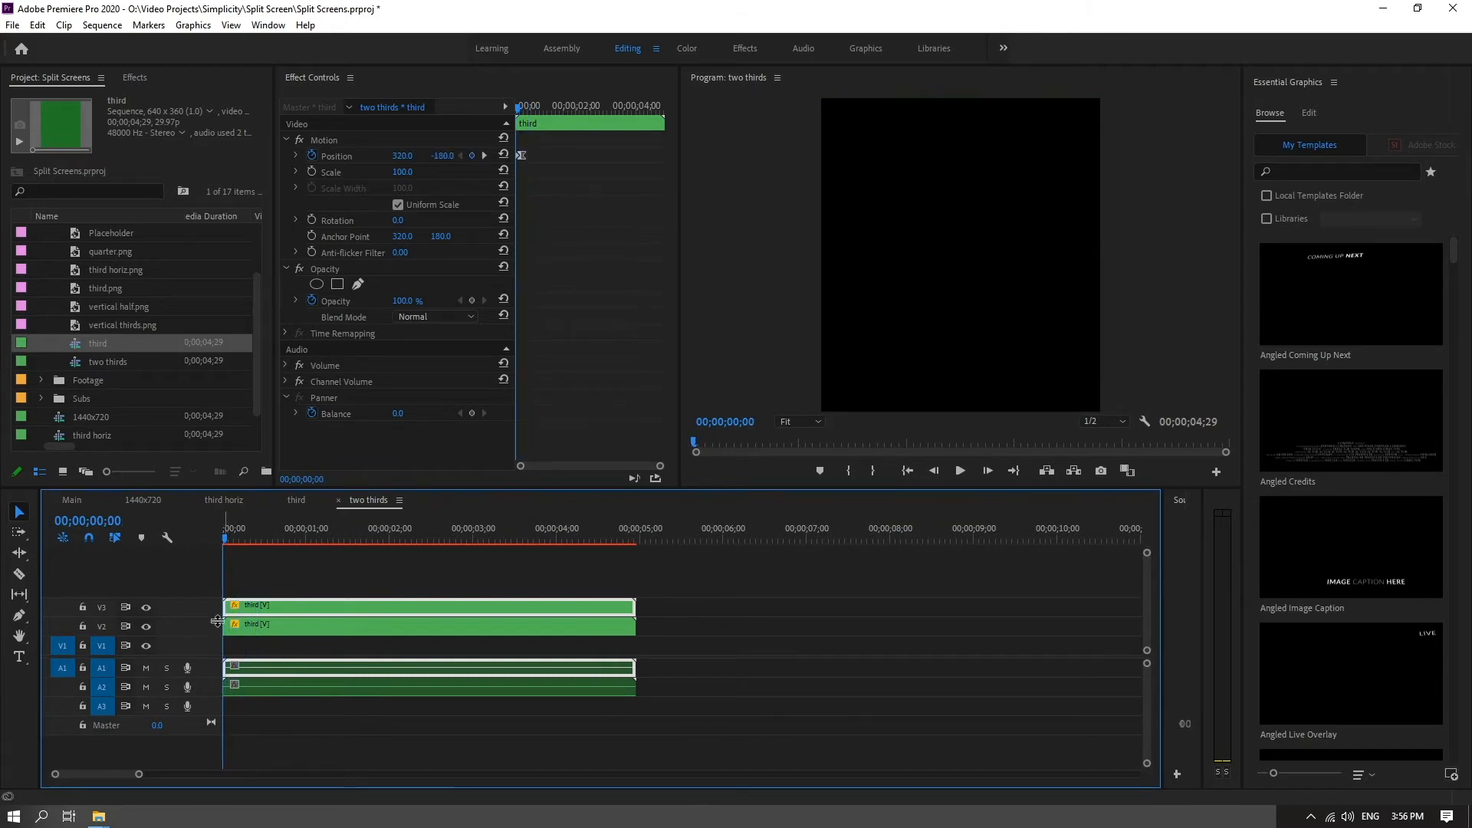
Step: Shift the clip on V2 to start 9 frames into the two thirds sequence and preview the staggered slide-in
{"action": "left_click_drag", "start_coordinate": [238, 627], "coordinate": [264, 630]}
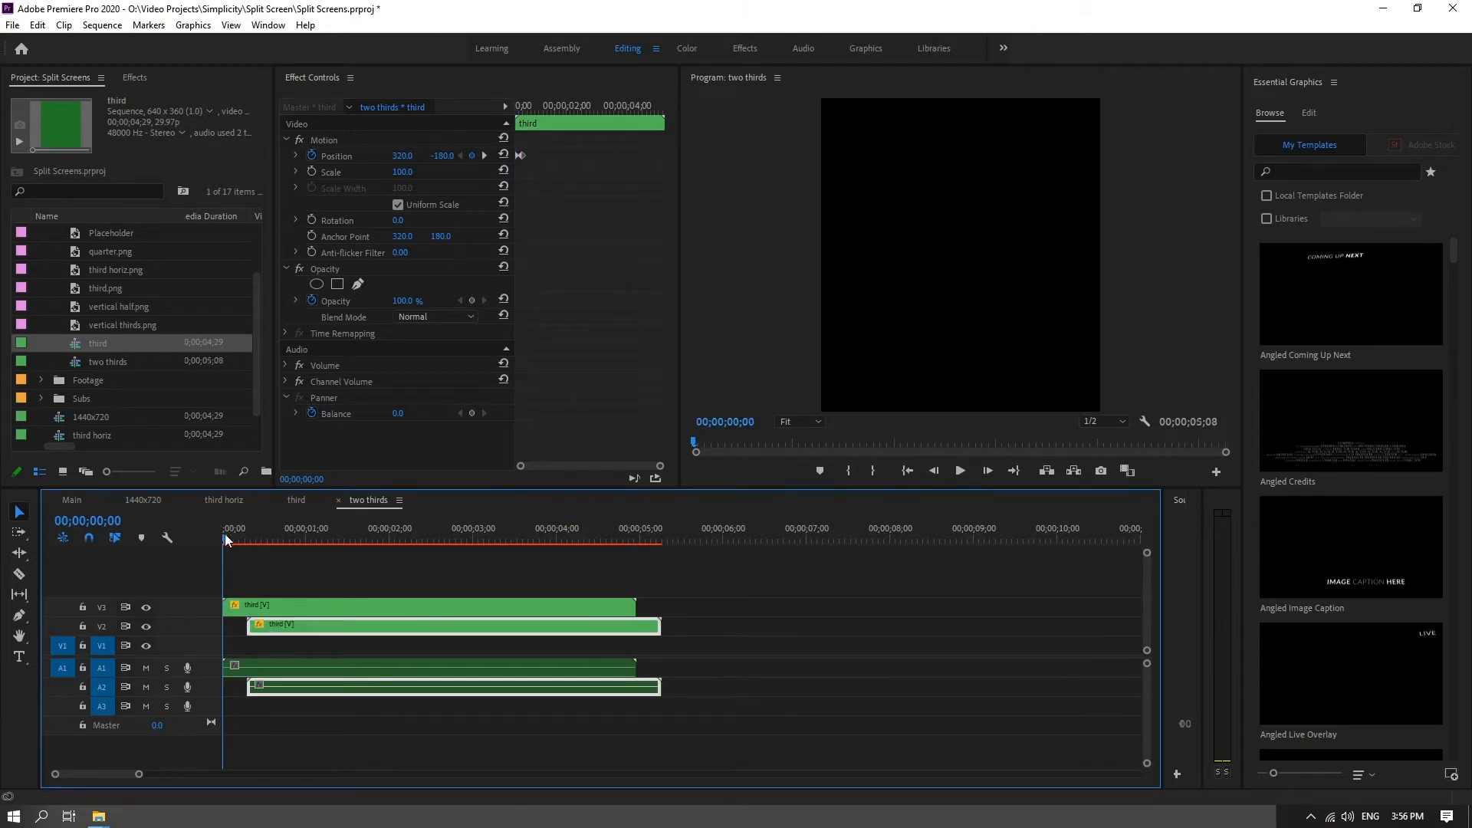
{"action": "mouse_move", "coordinate": [224, 534]}
{"action": "left_mouse_down"}
{"action": "mouse_move", "coordinate": [277, 537]}
{"action": "mouse_move", "coordinate": [195, 552]}
{"action": "mouse_move", "coordinate": [278, 541]}
{"action": "mouse_move", "coordinate": [215, 559]}
{"action": "mouse_move", "coordinate": [222, 535]}
{"action": "left_mouse_up"}
{"action": "key", "text": "space"}
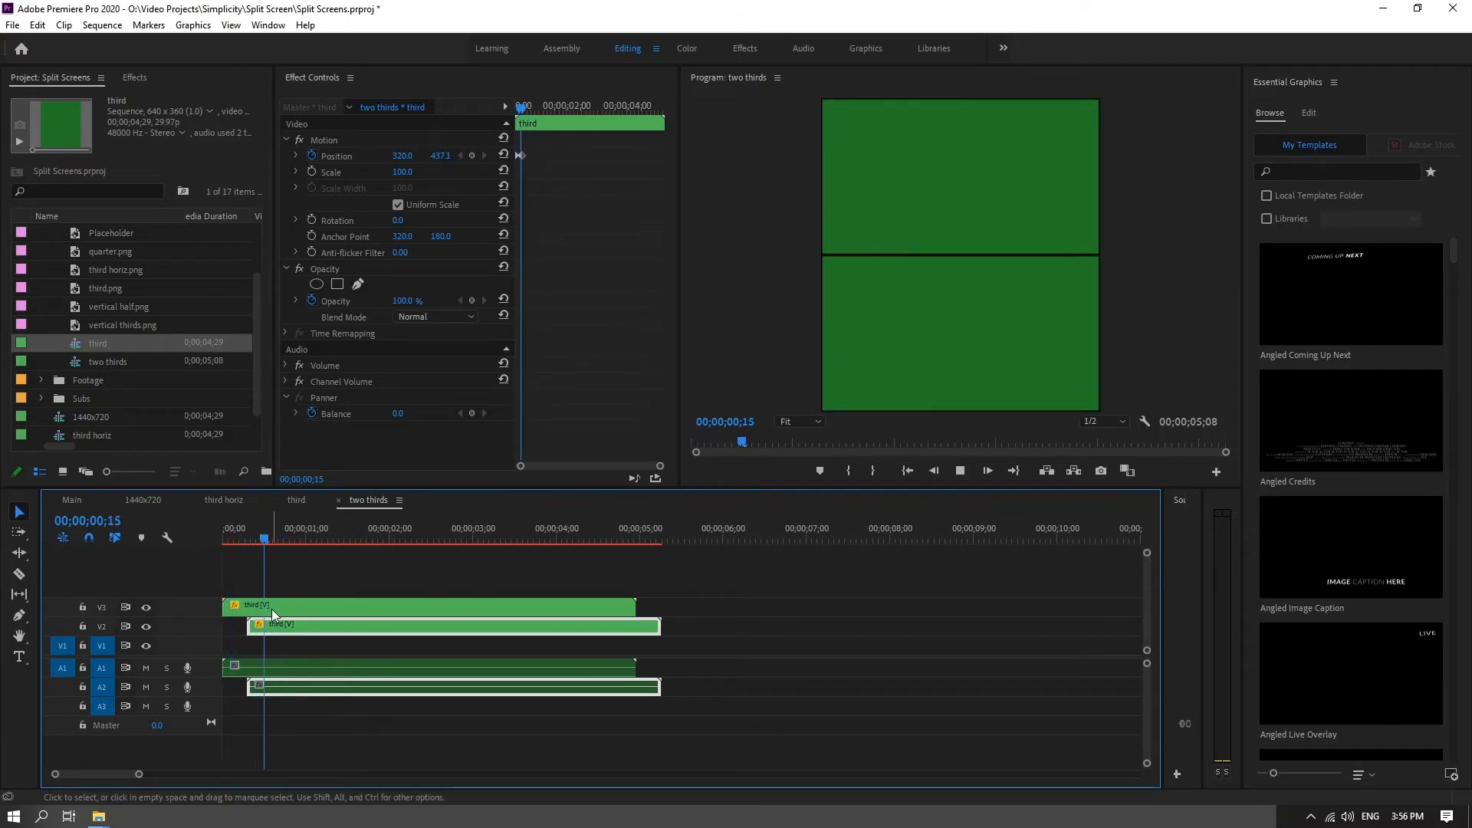
{"action": "key", "text": "space"}
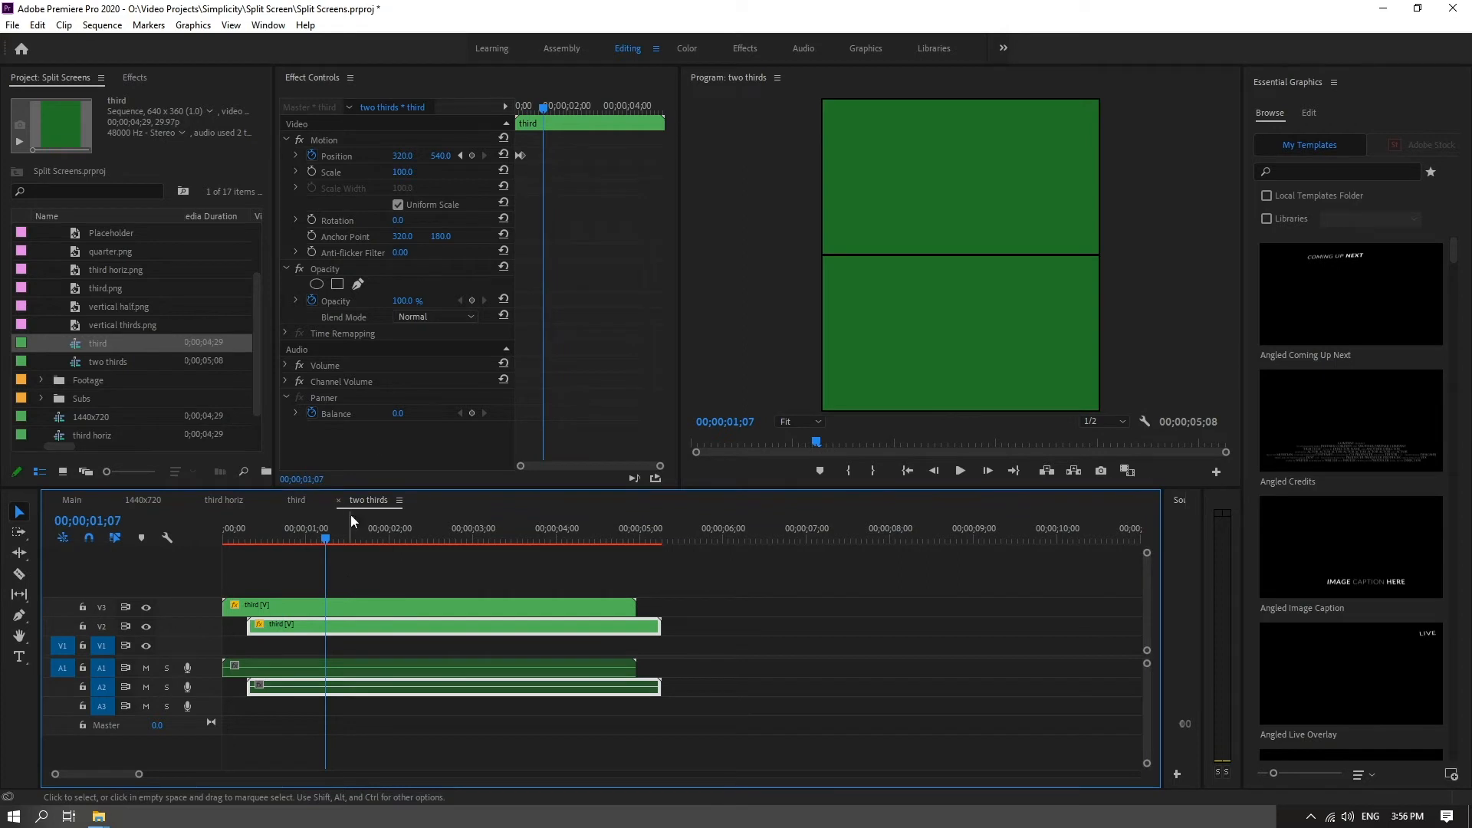
Step: Apply Ease In temporal interpolation to the V2 clip's final Position keyframe and preview the animation
{"action": "right_click", "coordinate": [521, 155]}
{"action": "mouse_move", "coordinate": [591, 284]}
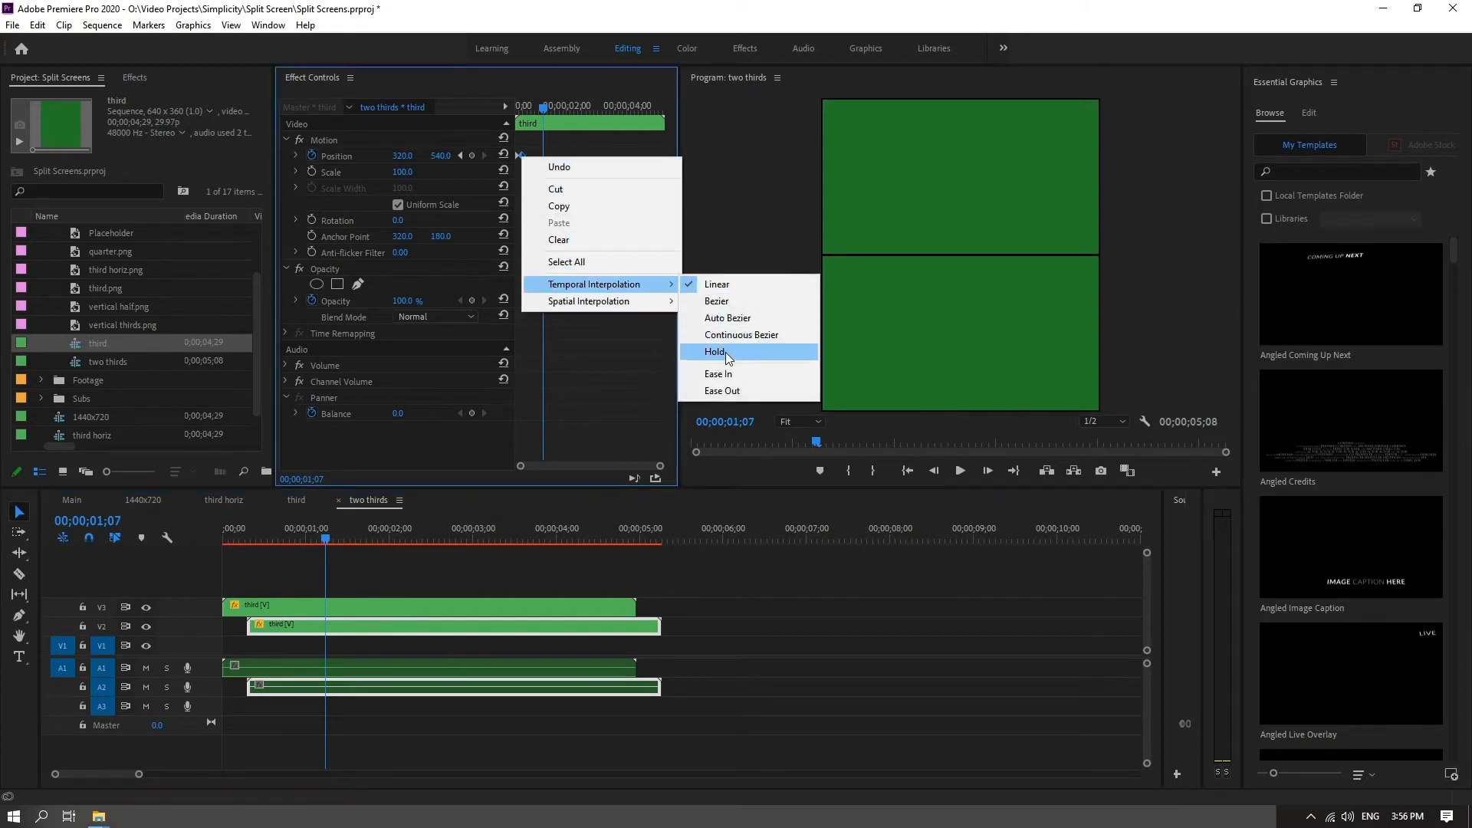
{"action": "left_click", "coordinate": [723, 373]}
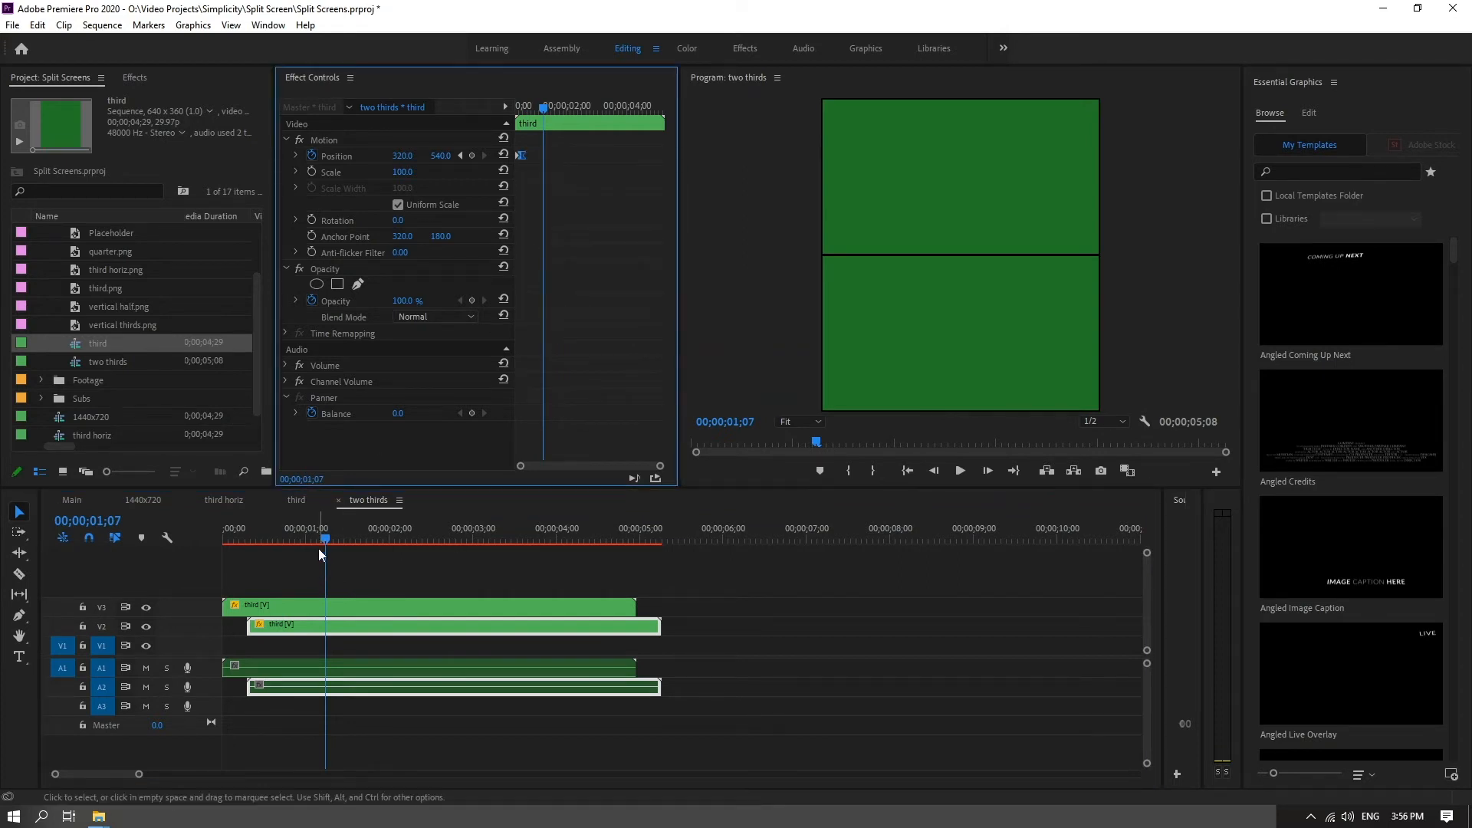
{"action": "left_click_drag", "start_coordinate": [321, 541], "coordinate": [186, 535]}
{"action": "key", "text": "space"}
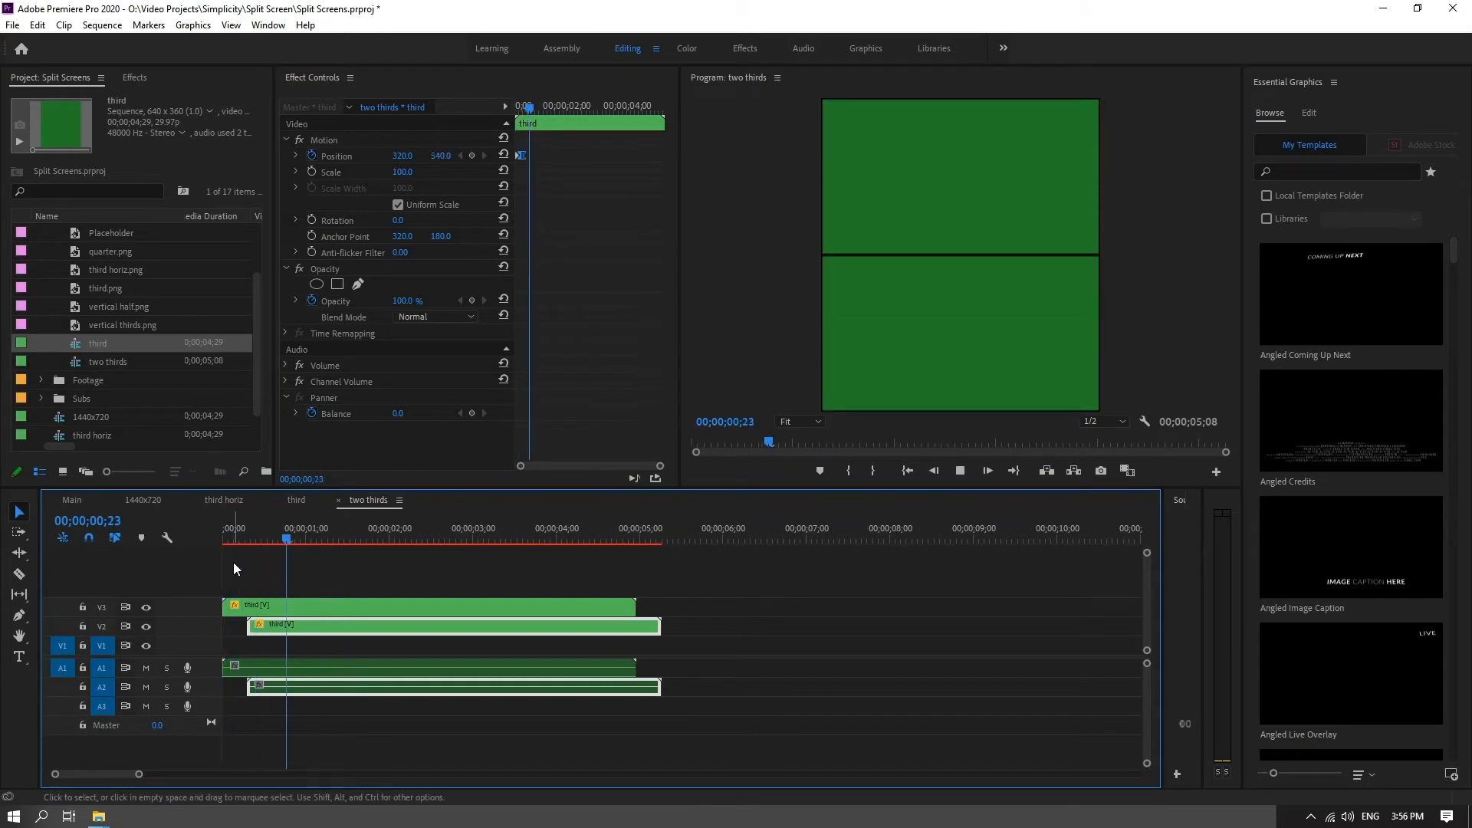
{"action": "left_click", "coordinate": [361, 543]}
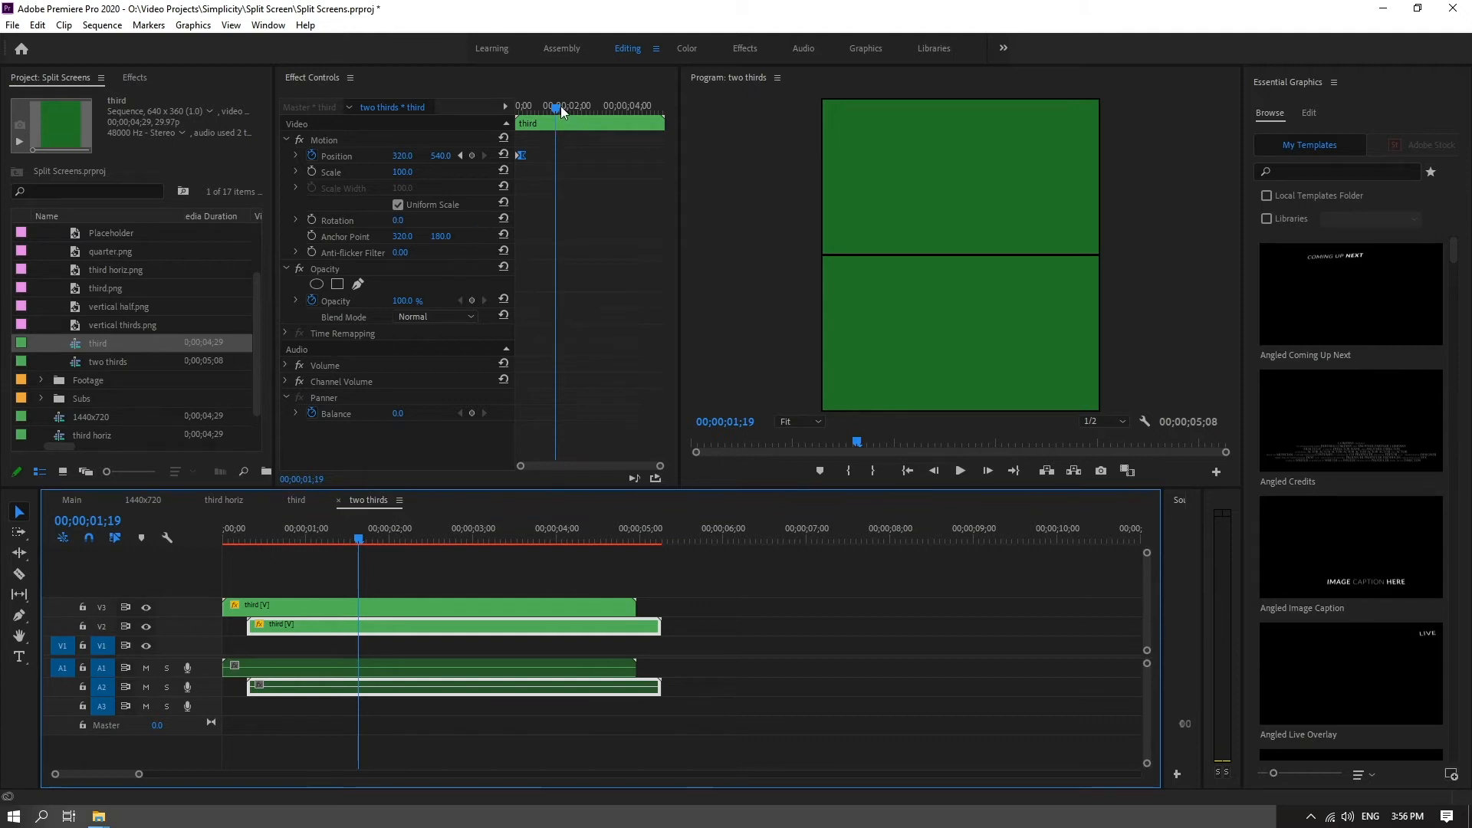
Step: Set the vertical position of the V2 clip's first Position keyframe to 180
{"action": "left_click_drag", "start_coordinate": [560, 106], "coordinate": [504, 107]}
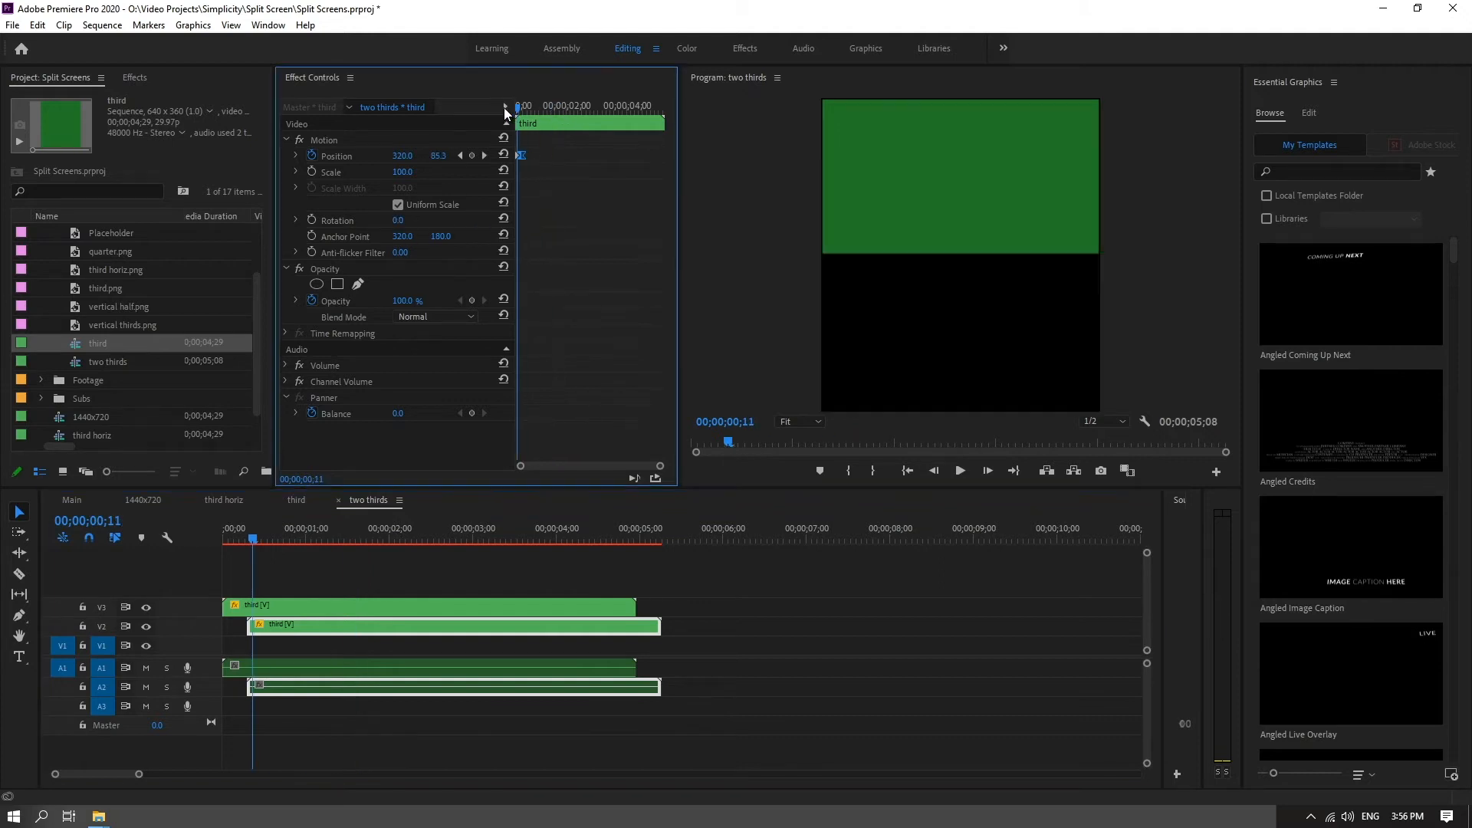
{"action": "left_click", "coordinate": [290, 620]}
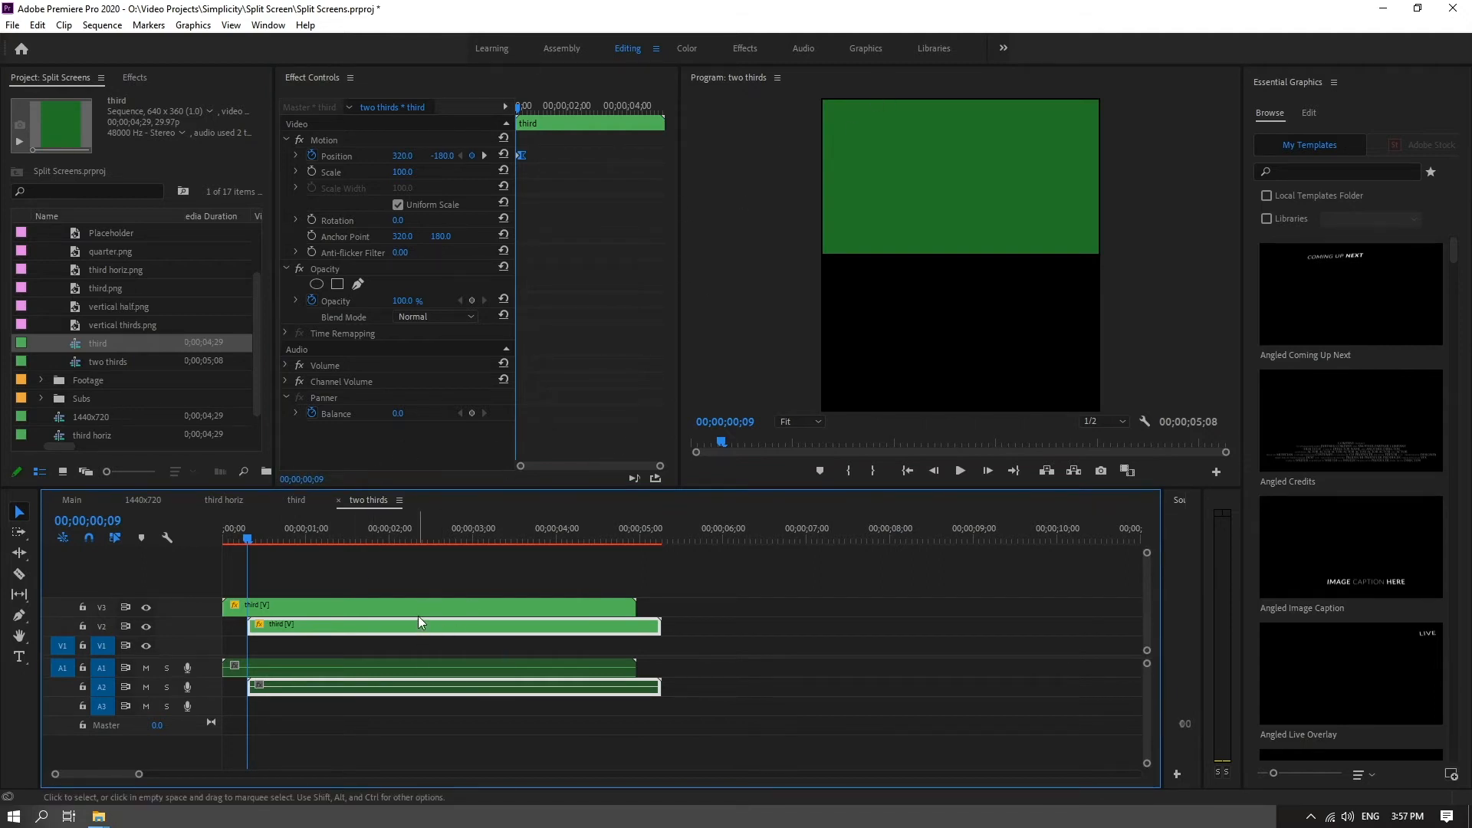
{"action": "left_click", "coordinate": [484, 155]}
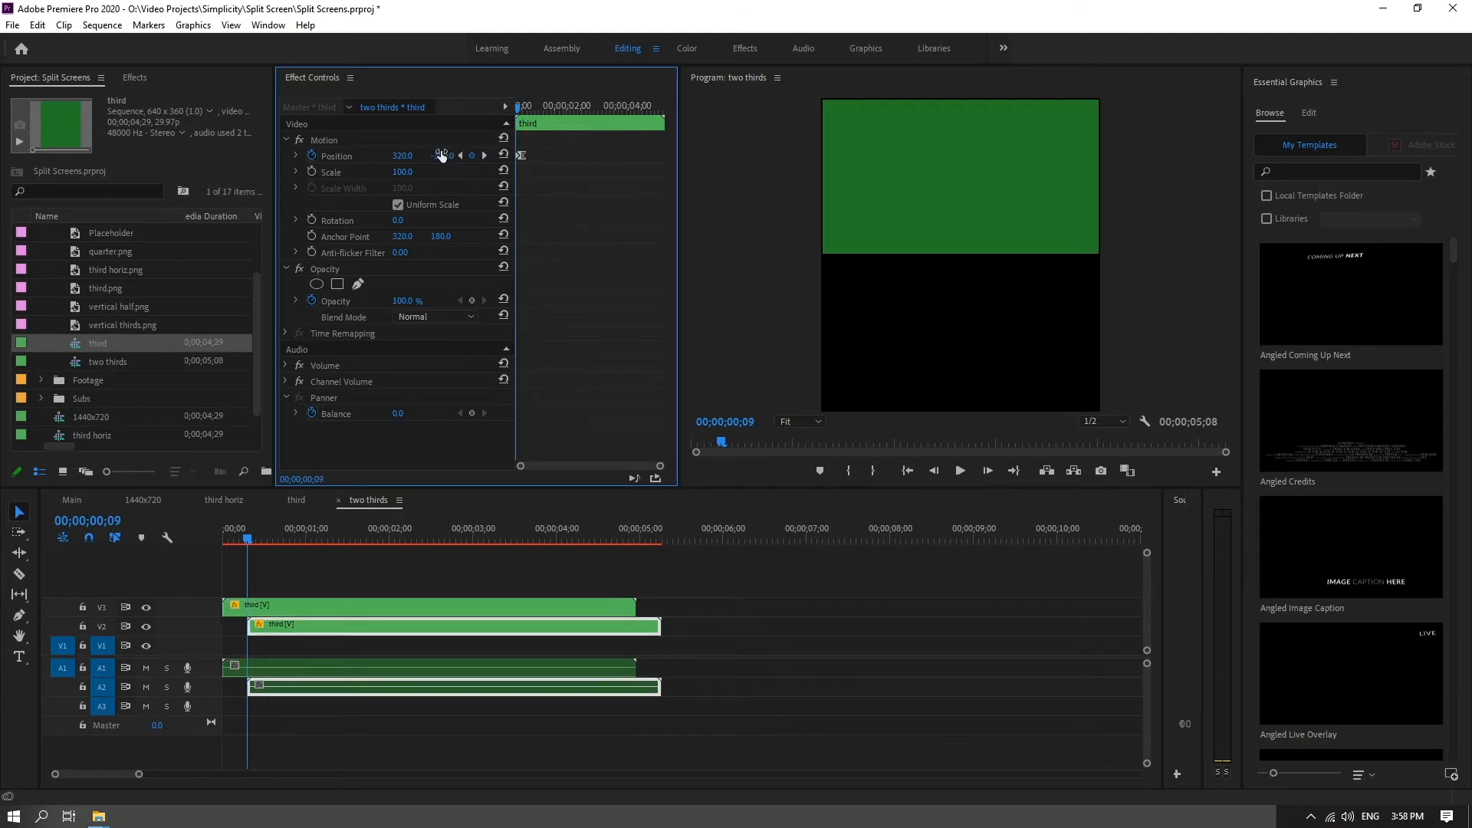
{"action": "type", "text": "180"}
{"action": "key", "text": "Return"}
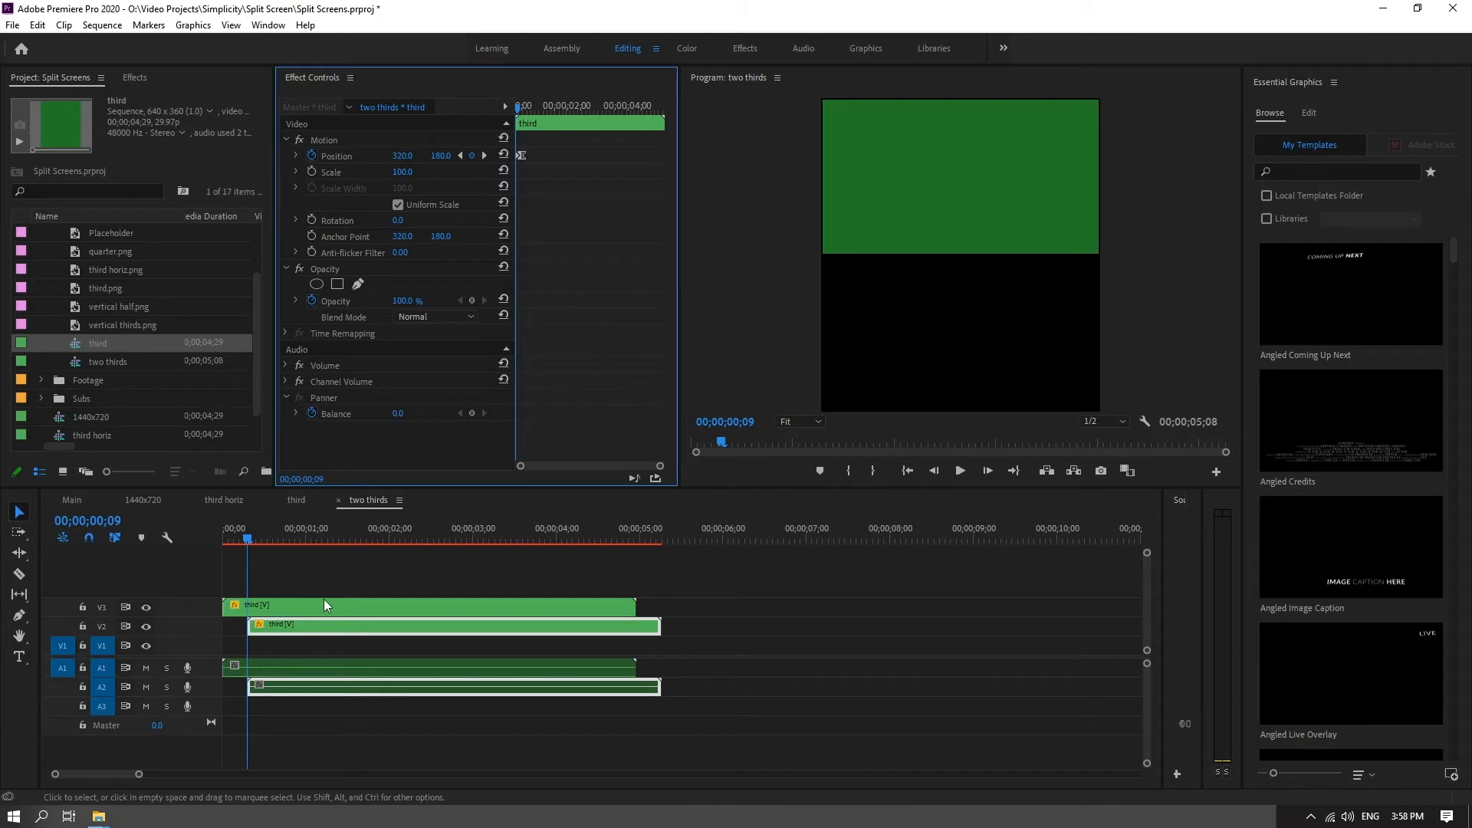
Step: Temporarily hide track V3 to check the clip on V2, and move that clip's start to 00;00;00;05
{"action": "left_click", "coordinate": [146, 607]}
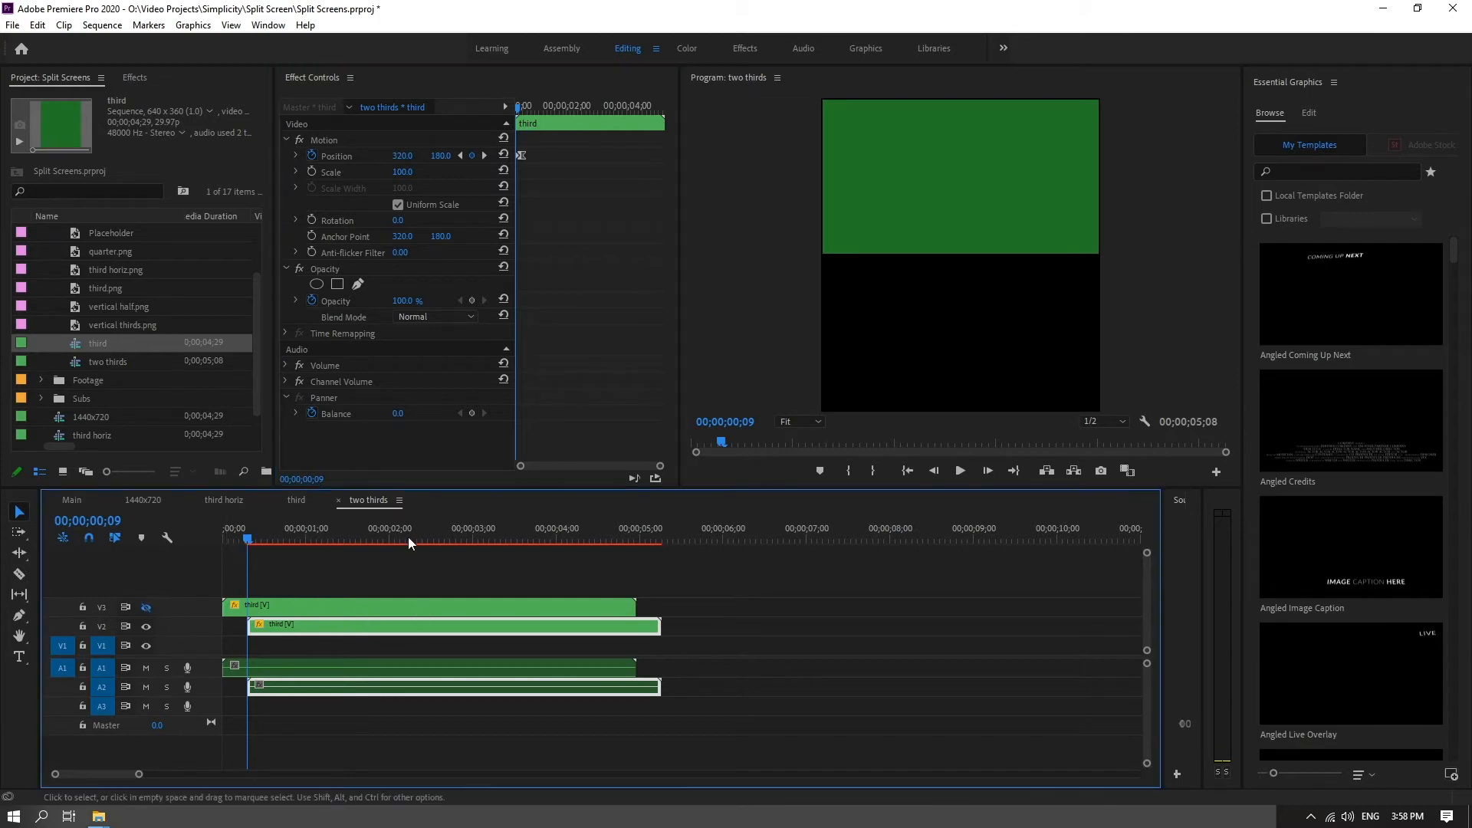
{"action": "left_click", "coordinate": [372, 638]}
{"action": "left_click", "coordinate": [367, 630]}
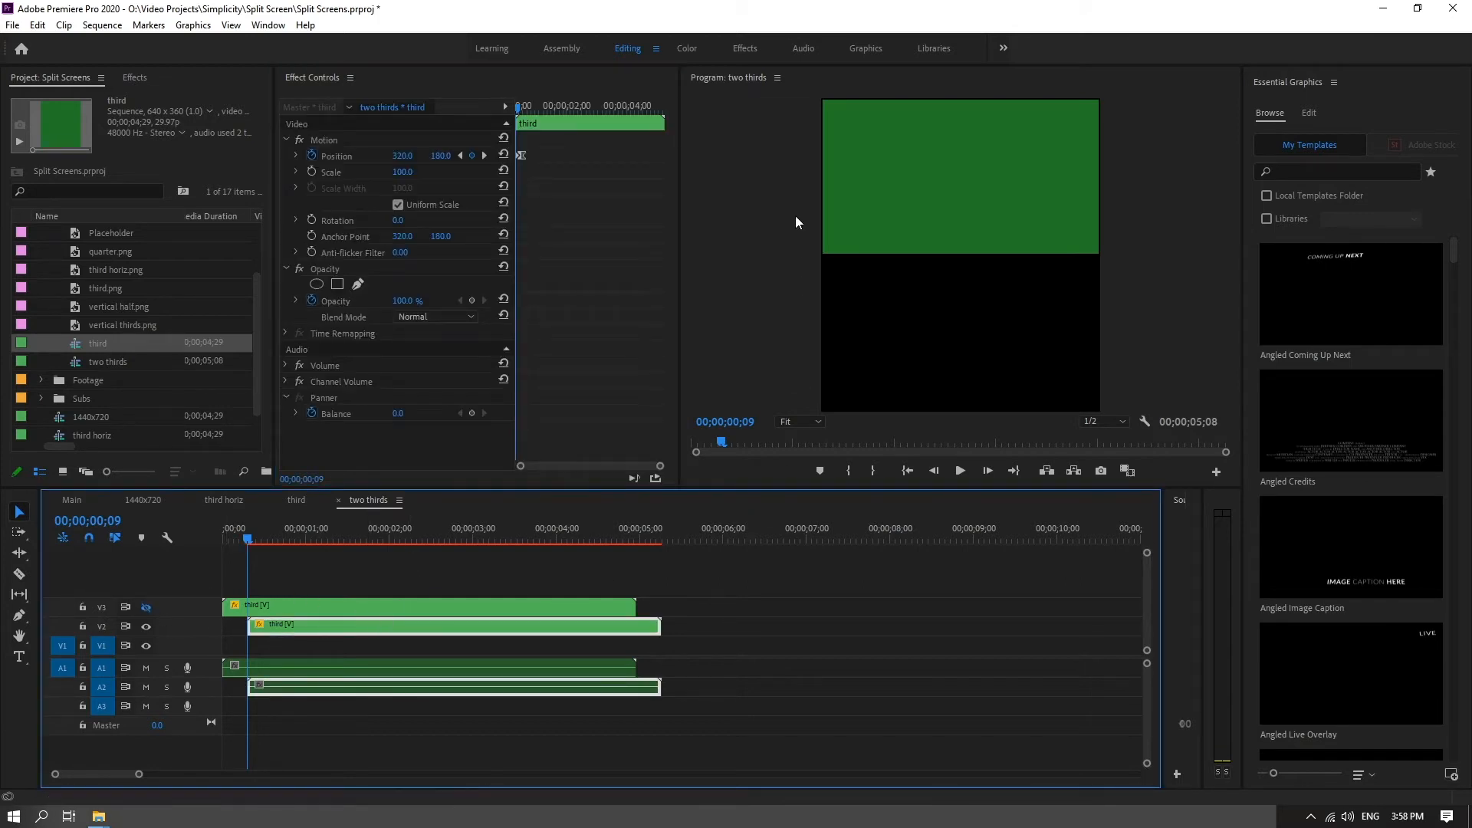
{"action": "left_click", "coordinate": [318, 610]}
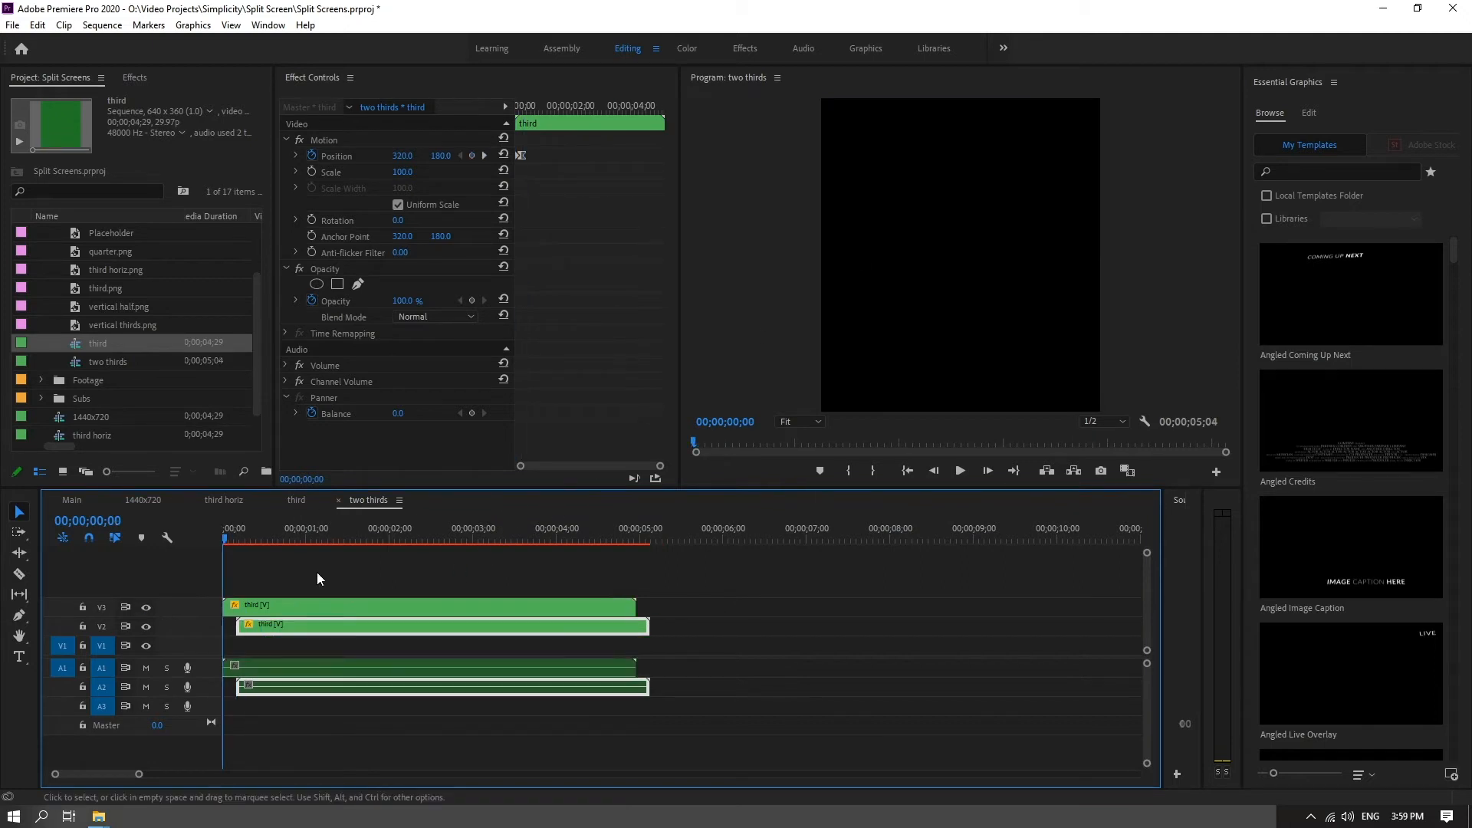
Step: Play and step through the opening frames of the two thirds sequence to check the timing of both slide-ins
{"action": "key", "text": "space"}
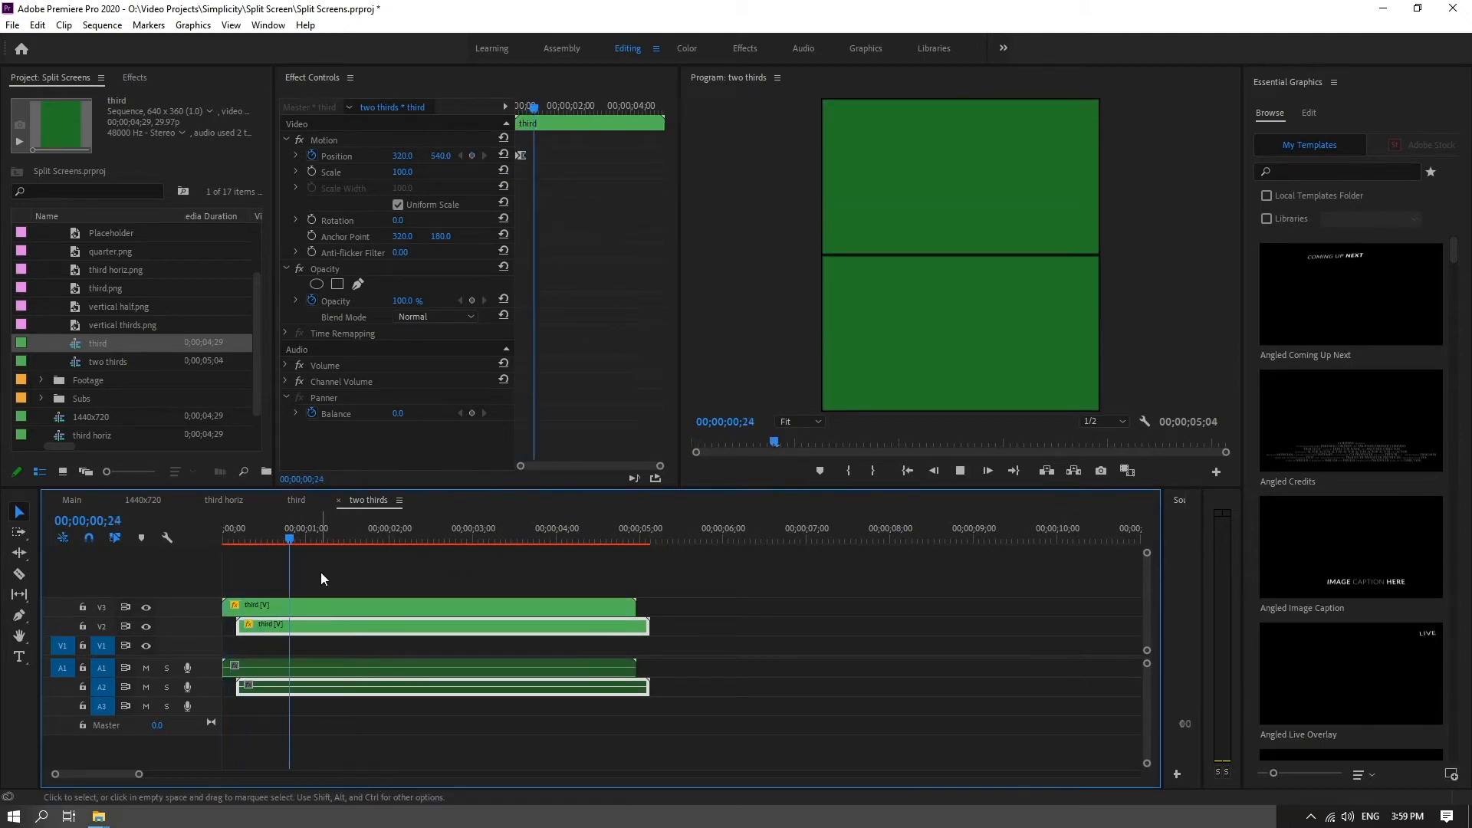
{"action": "key", "text": "space"}
{"action": "left_click_drag", "start_coordinate": [324, 540], "coordinate": [232, 543]}
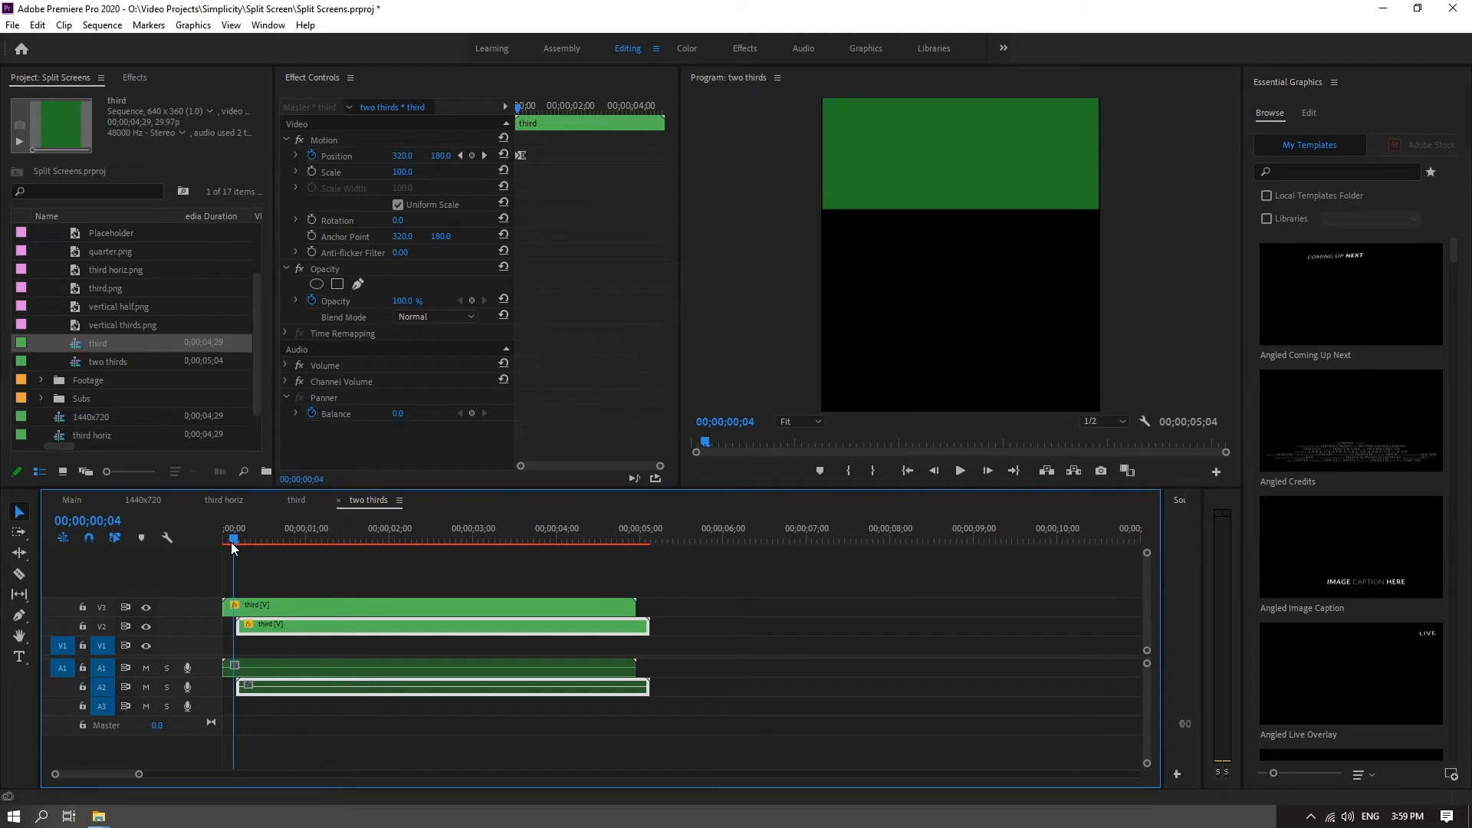
{"action": "key", "text": "Right"}
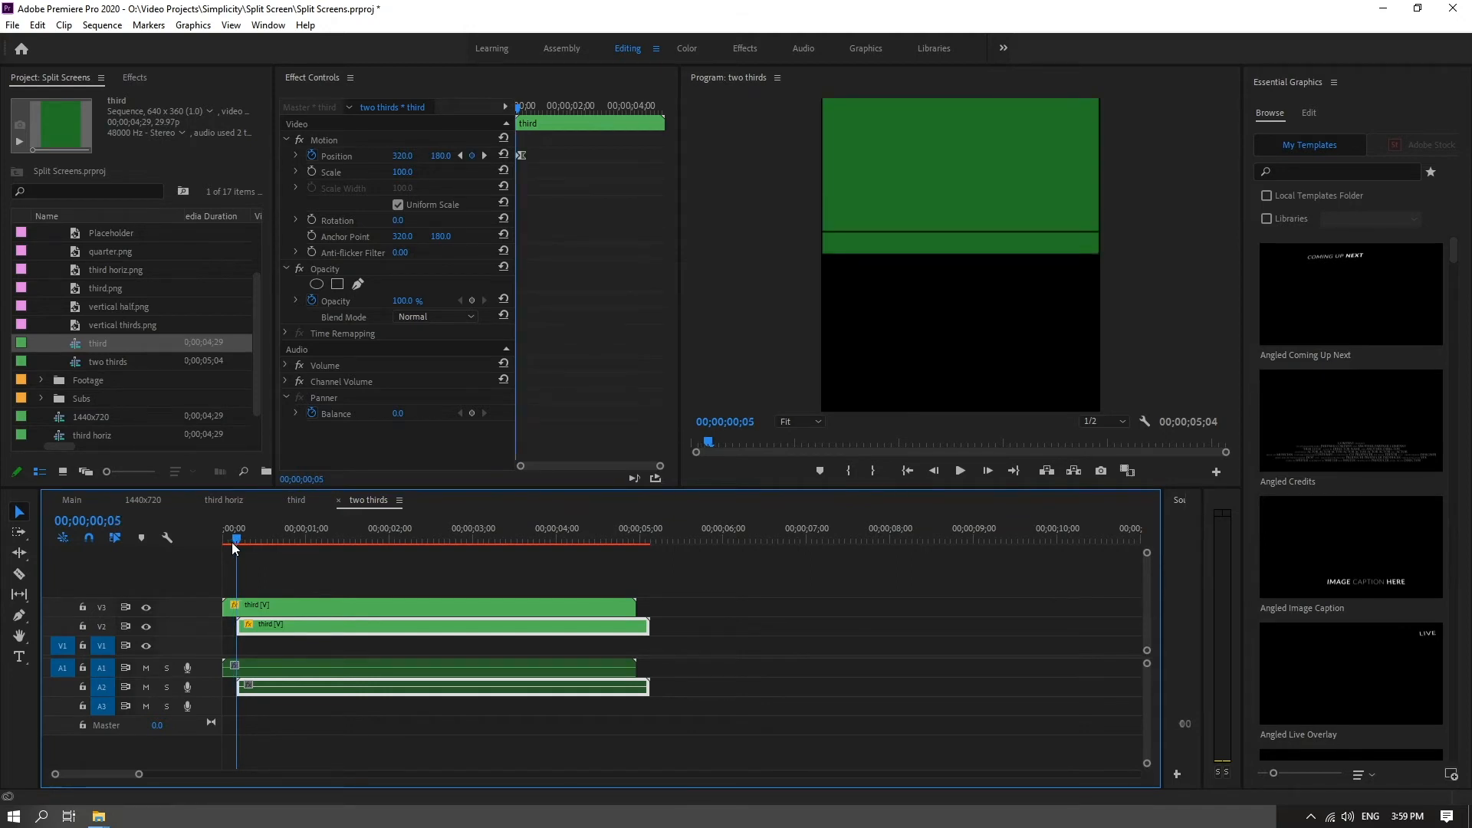
{"action": "mouse_move", "coordinate": [233, 541]}
{"action": "left_mouse_down"}
{"action": "mouse_move", "coordinate": [260, 550]}
{"action": "mouse_move", "coordinate": [211, 545]}
{"action": "left_mouse_up"}
{"action": "key", "text": "space"}
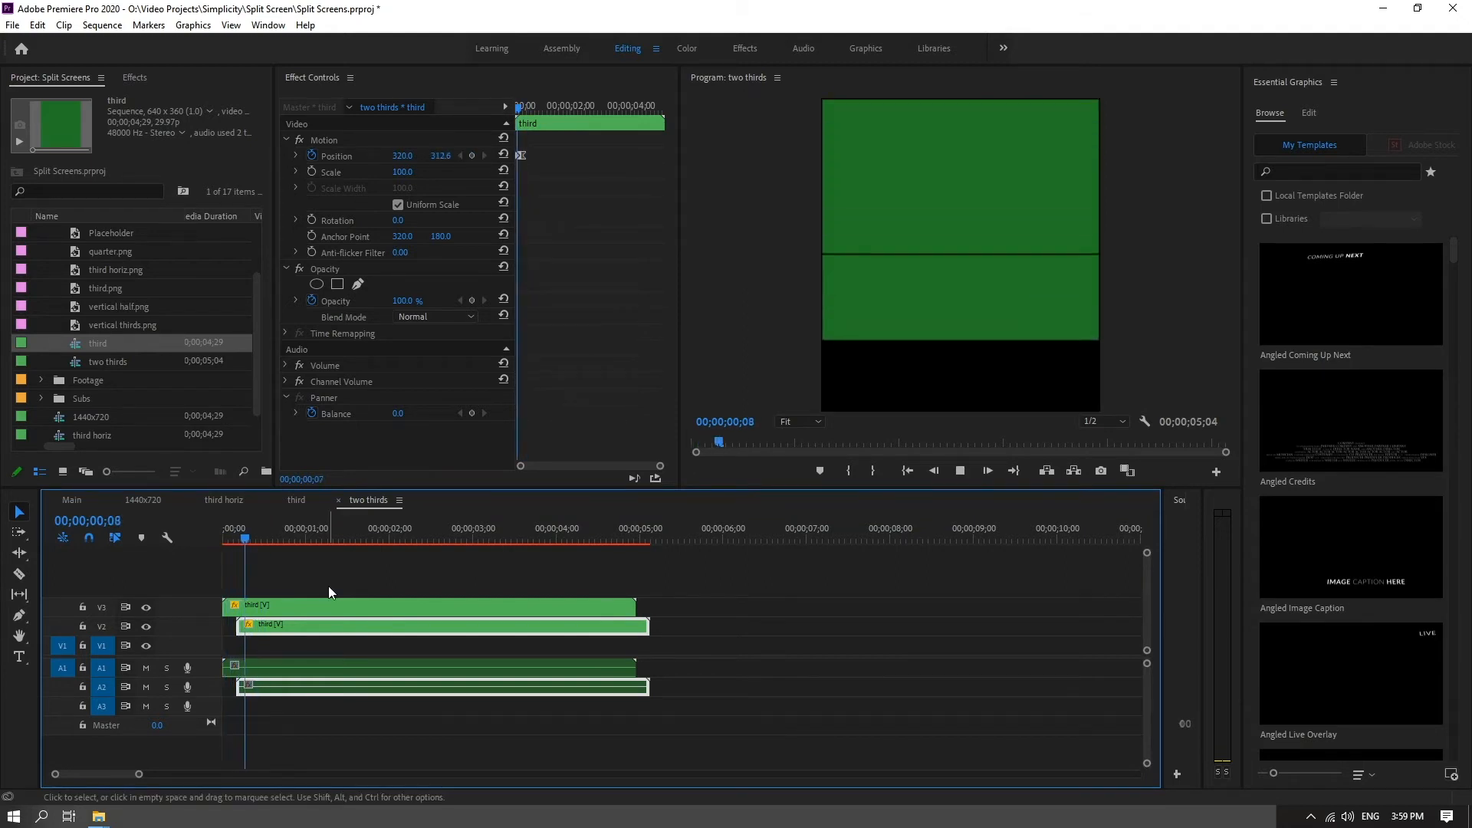
{"action": "key", "text": "space"}
Step: Create a new sequence named third horiz from the ARRI 1080p 30 preset
{"action": "left_click", "coordinate": [93, 438]}
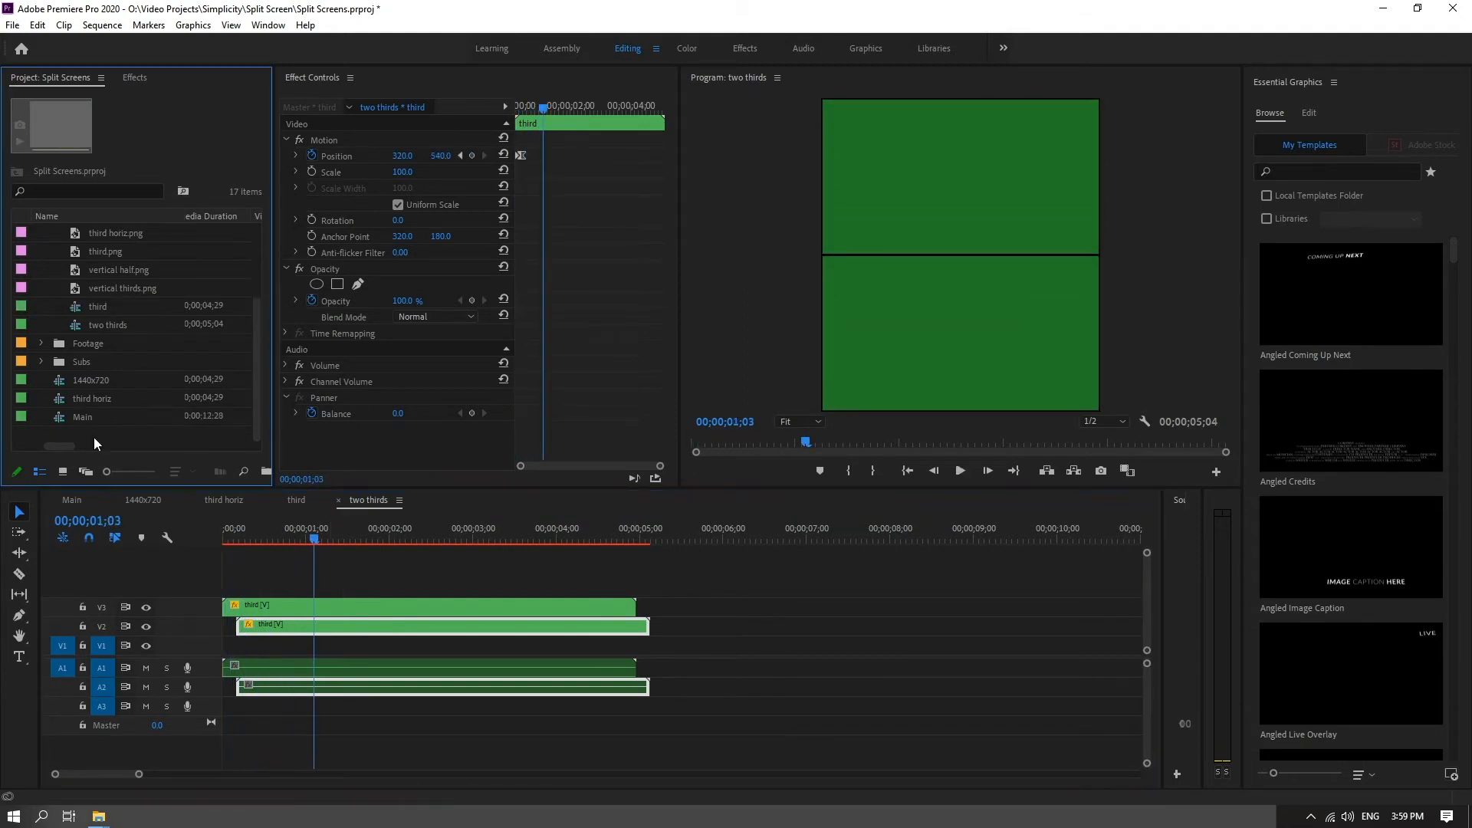
{"action": "right_click", "coordinate": [138, 438]}
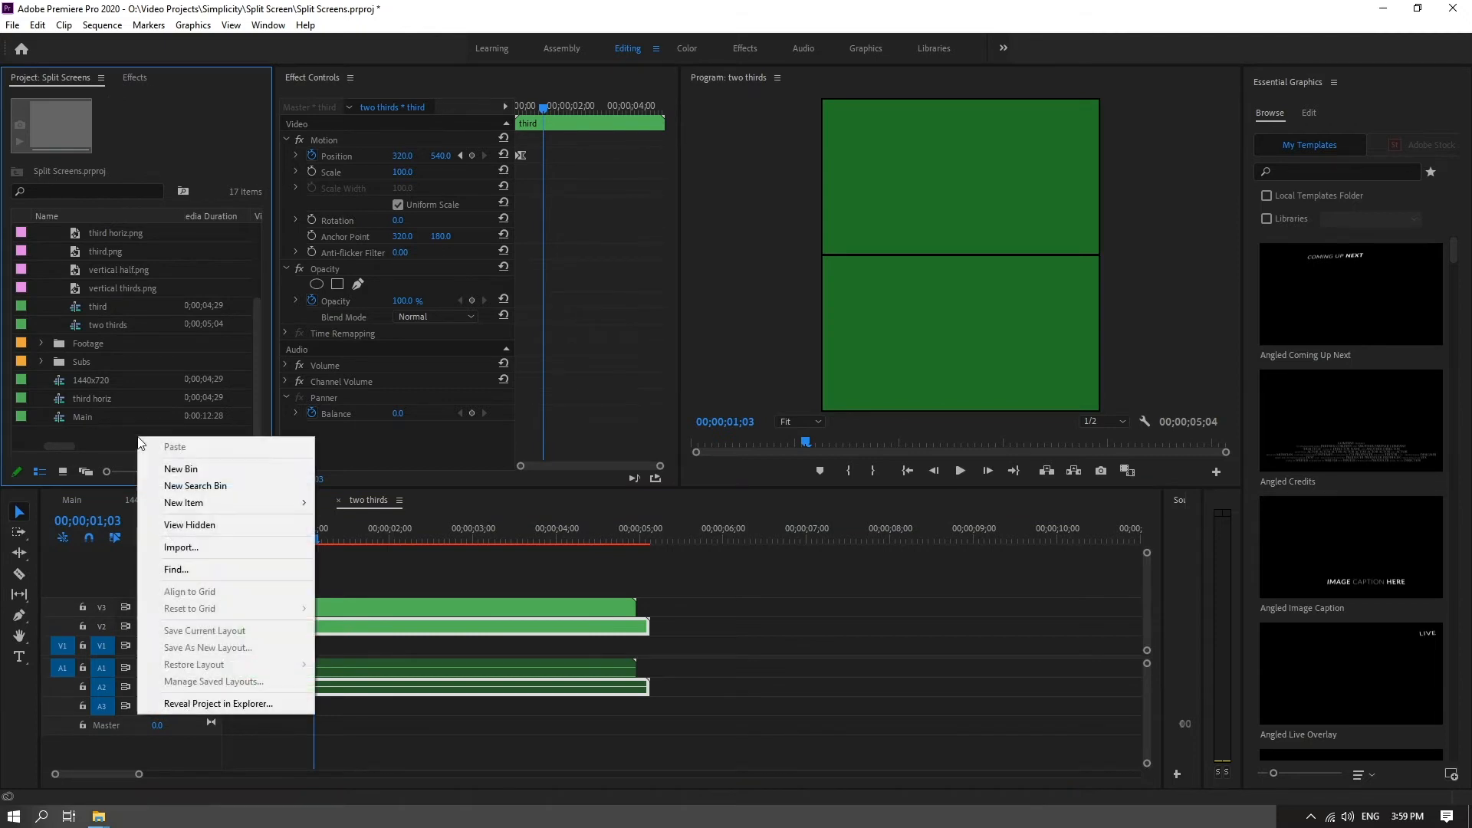
{"action": "mouse_move", "coordinate": [187, 504]}
{"action": "left_click", "coordinate": [372, 510]}
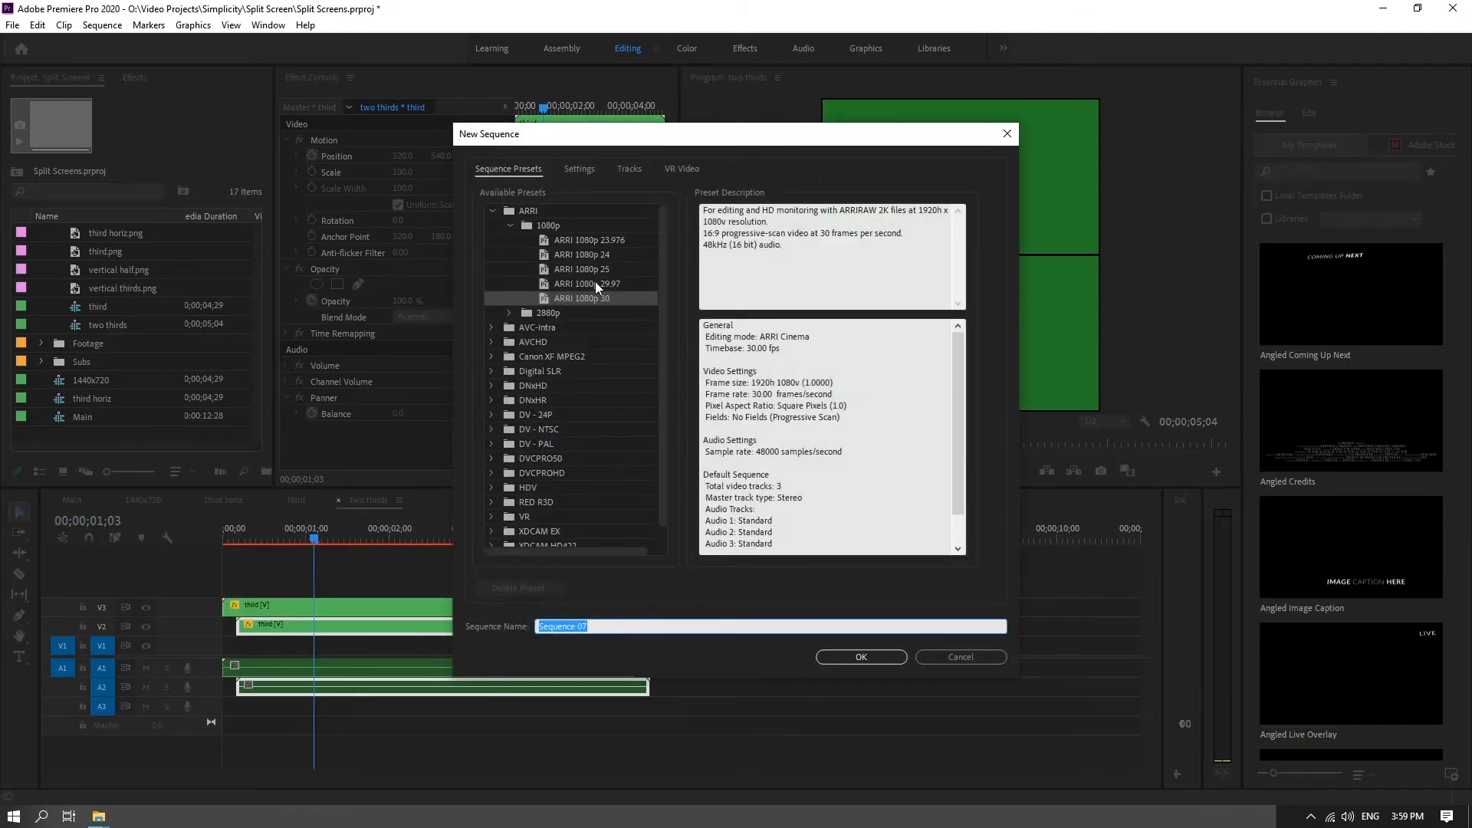
{"action": "type", "text": "third horiz"}
{"action": "left_click", "coordinate": [852, 656]}
Step: Change the vertical frame size of the new third horiz sequence to 360
{"action": "left_click", "coordinate": [112, 440]}
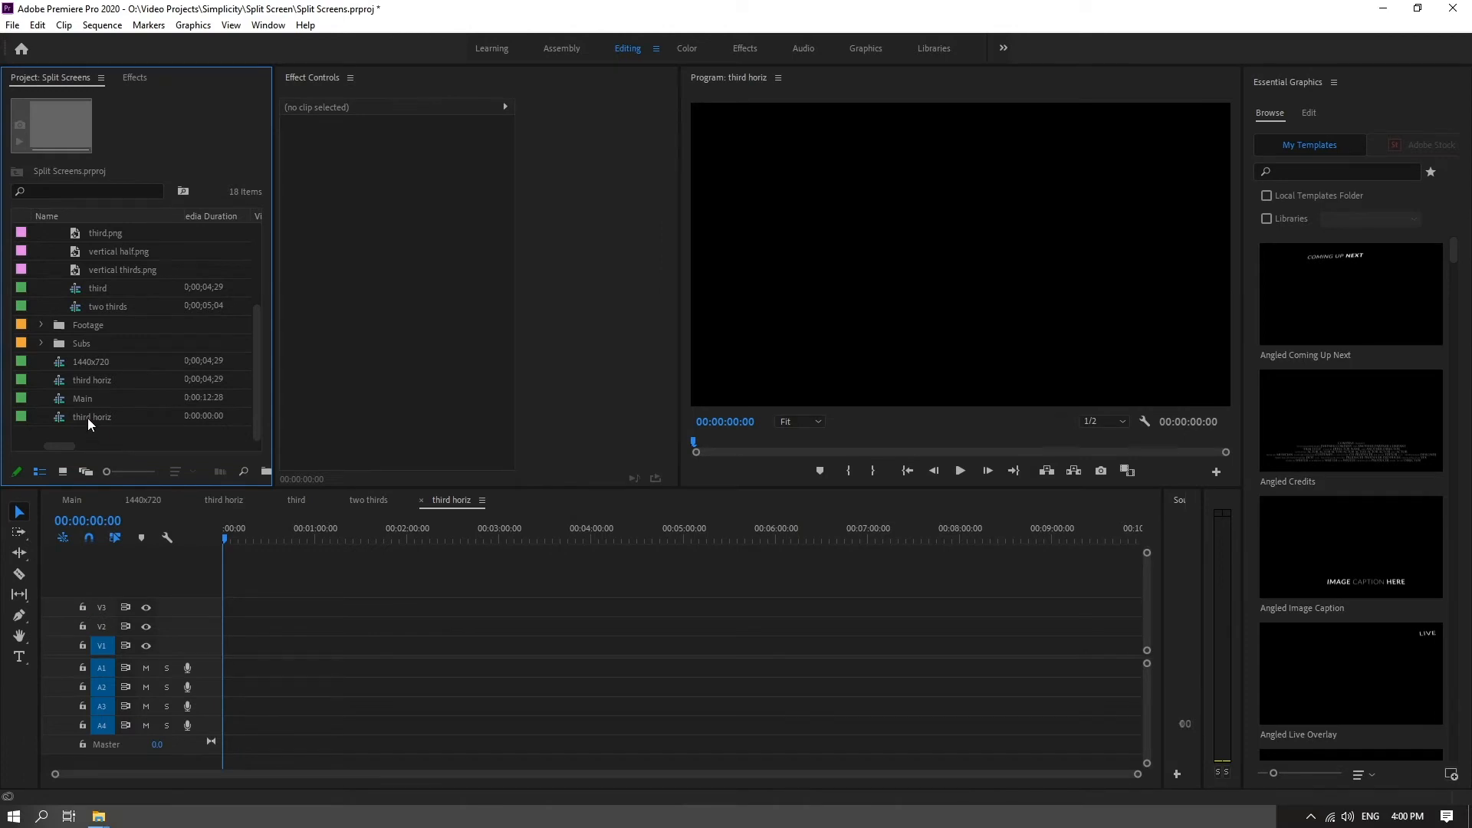
{"action": "right_click", "coordinate": [88, 417]}
{"action": "left_click", "coordinate": [173, 226]}
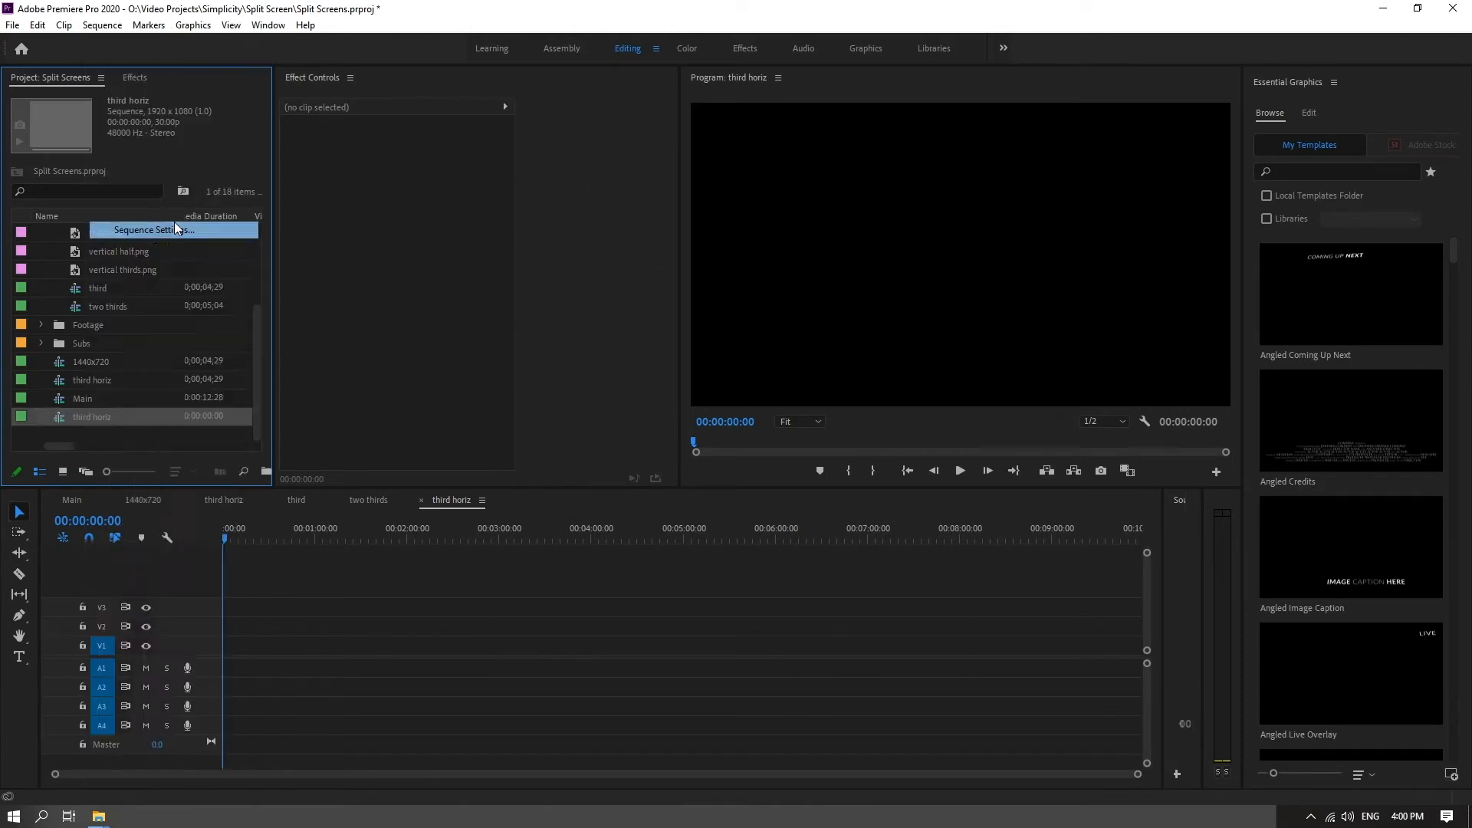
{"action": "left_click", "coordinate": [725, 215]}
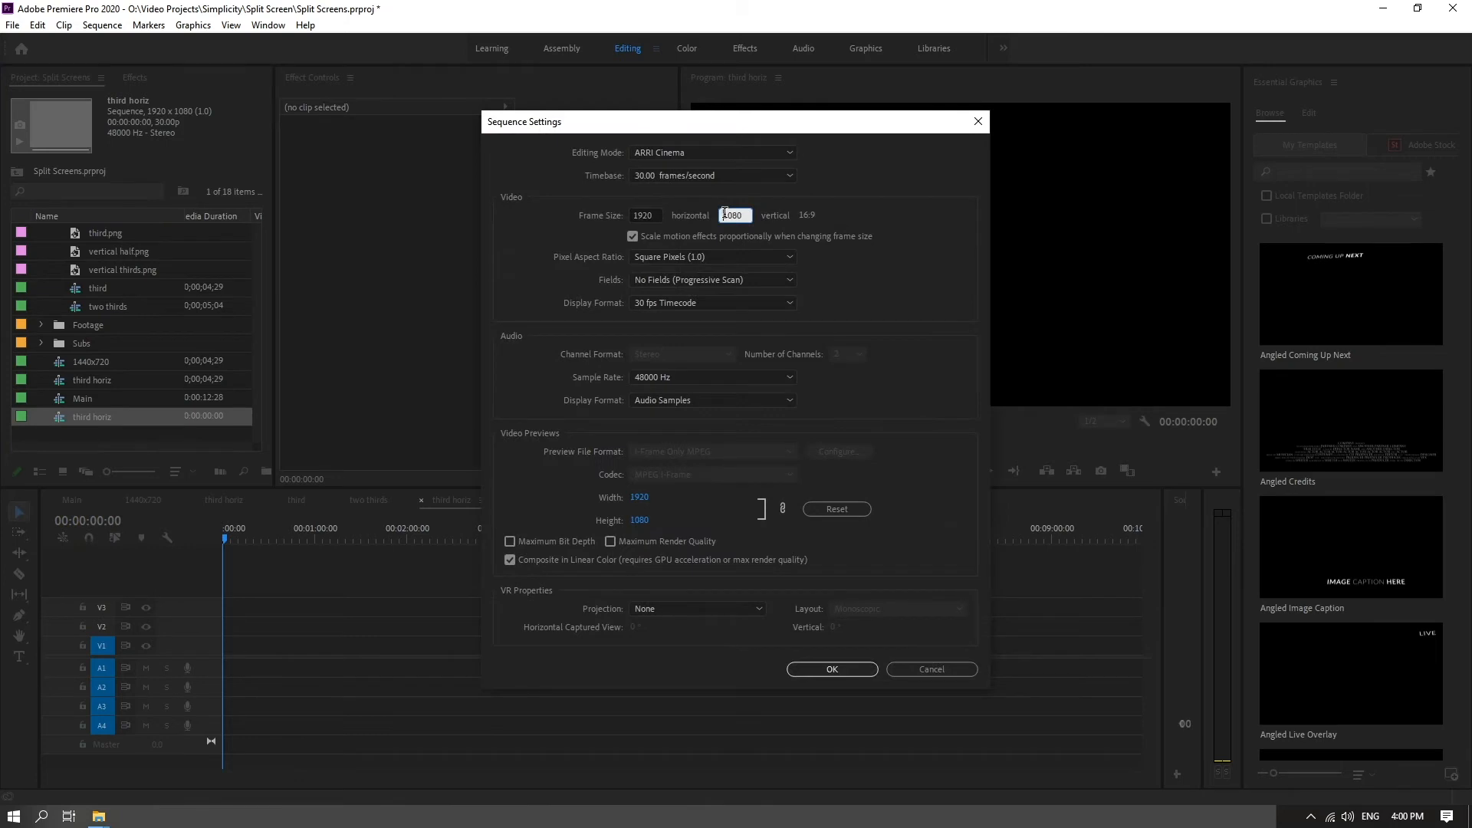
{"action": "double_click", "coordinate": [725, 215]}
{"action": "type", "text": "360"}
{"action": "left_click", "coordinate": [831, 668]}
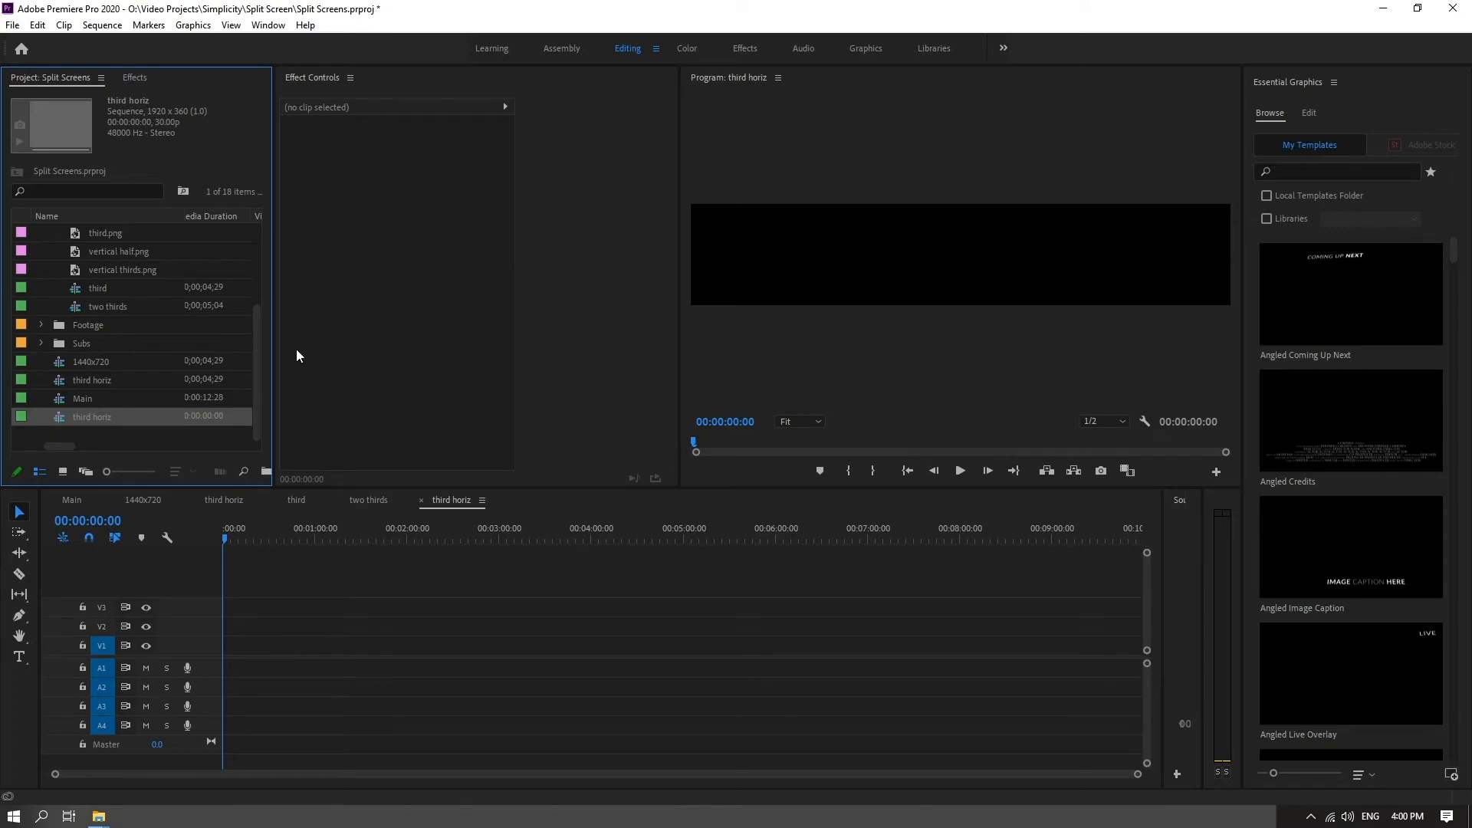
Step: Place third horiz.png on V2 and Placeholder beneath it on V1, both at the sequence start
{"action": "scroll", "coordinate": [260, 351], "scroll_direction": "up", "scroll_amount": 2}
{"action": "left_click", "coordinate": [76, 325]}
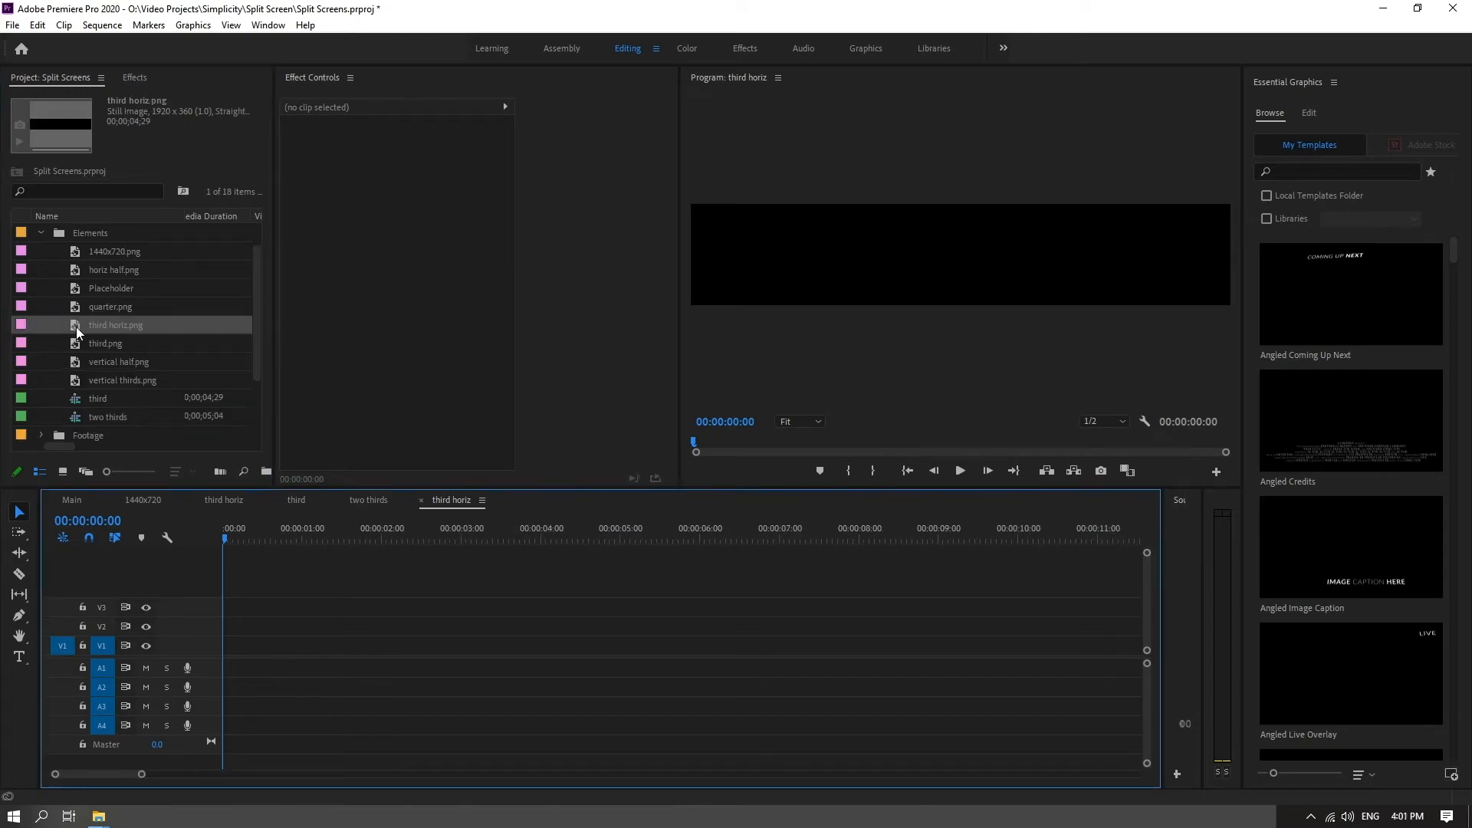
{"action": "left_click_drag", "start_coordinate": [76, 326], "coordinate": [234, 630]}
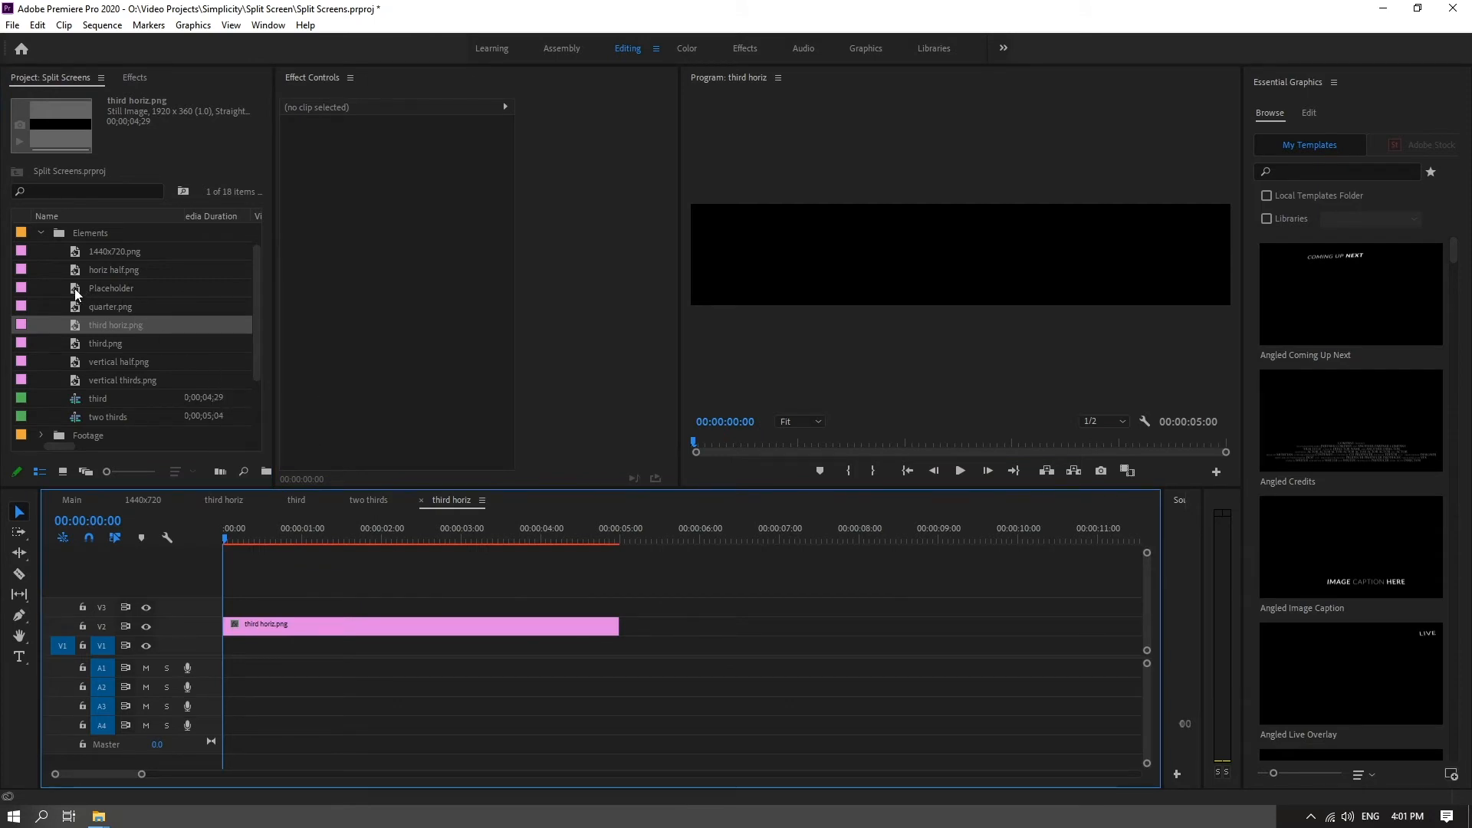
{"action": "left_click_drag", "start_coordinate": [76, 294], "coordinate": [235, 645]}
{"action": "left_click_drag", "start_coordinate": [323, 536], "coordinate": [256, 537]}
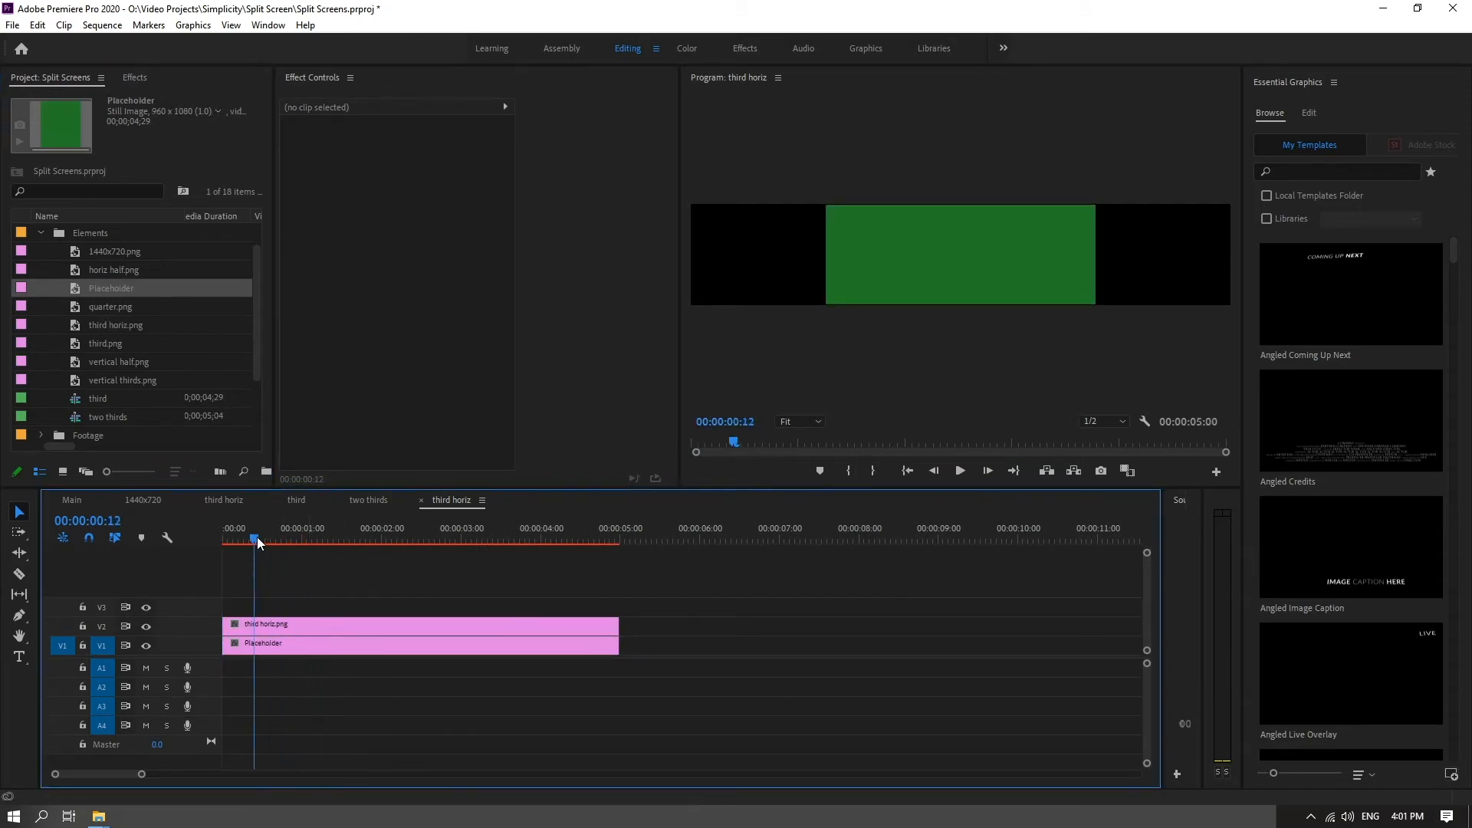
Step: Scale the Placeholder clip to 207.5 to fill the frame width, and close every open sequence except Main
{"action": "left_click", "coordinate": [323, 645]}
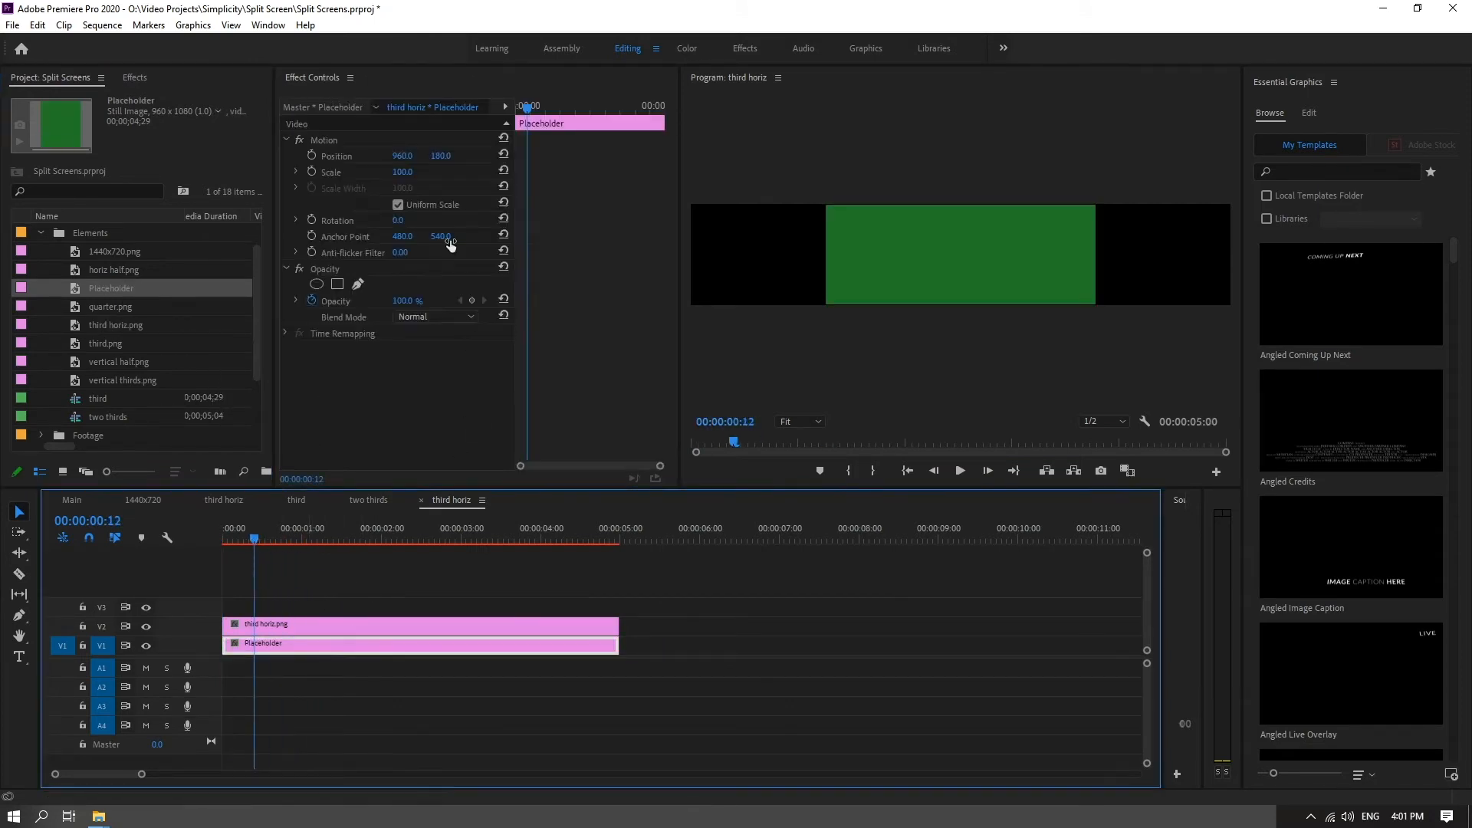
{"action": "left_click", "coordinate": [330, 140]}
{"action": "left_click_drag", "start_coordinate": [825, 264], "coordinate": [687, 262]}
{"action": "left_click", "coordinate": [276, 501]}
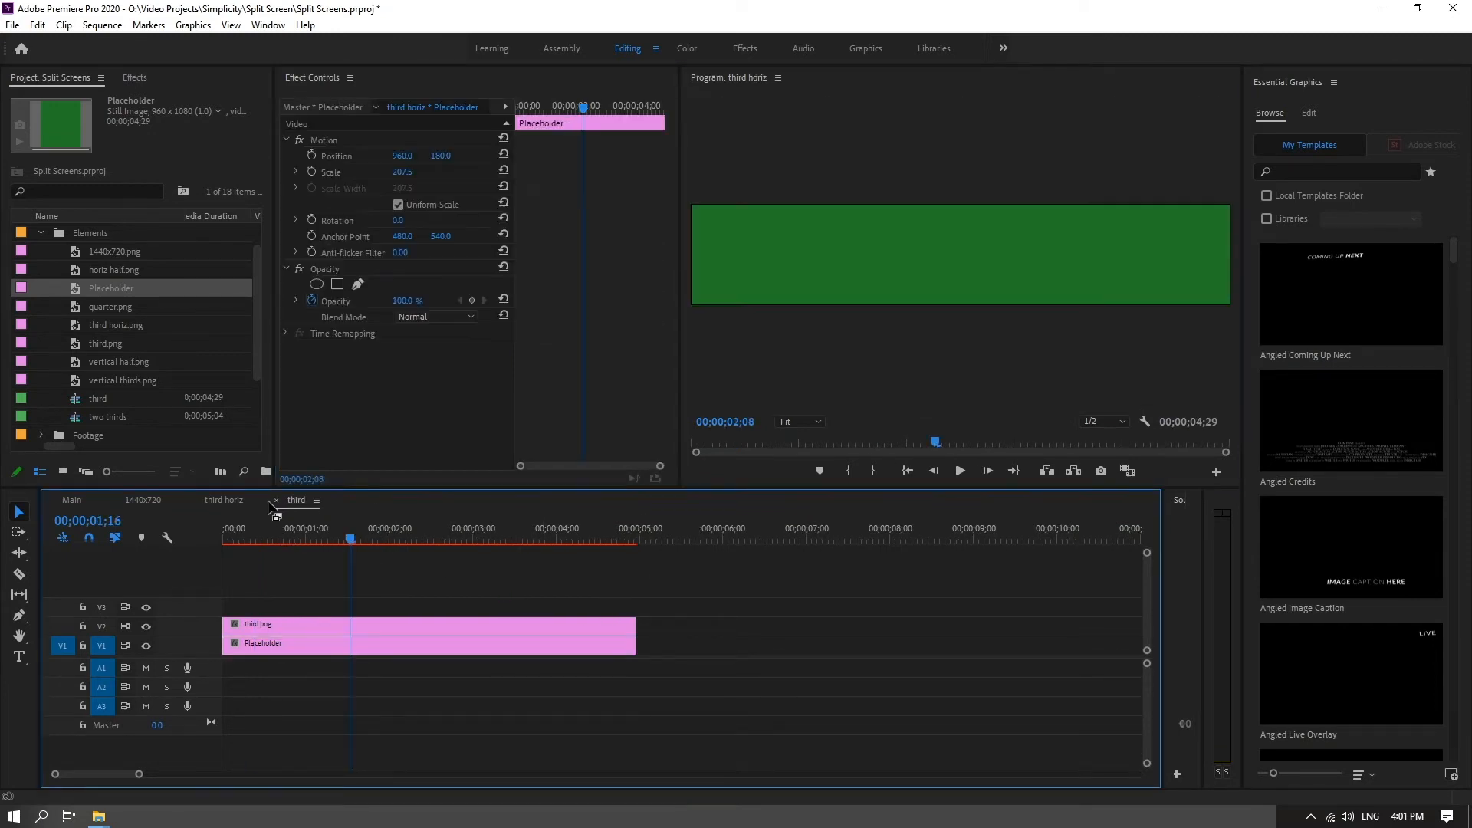
{"action": "left_click", "coordinate": [195, 500]}
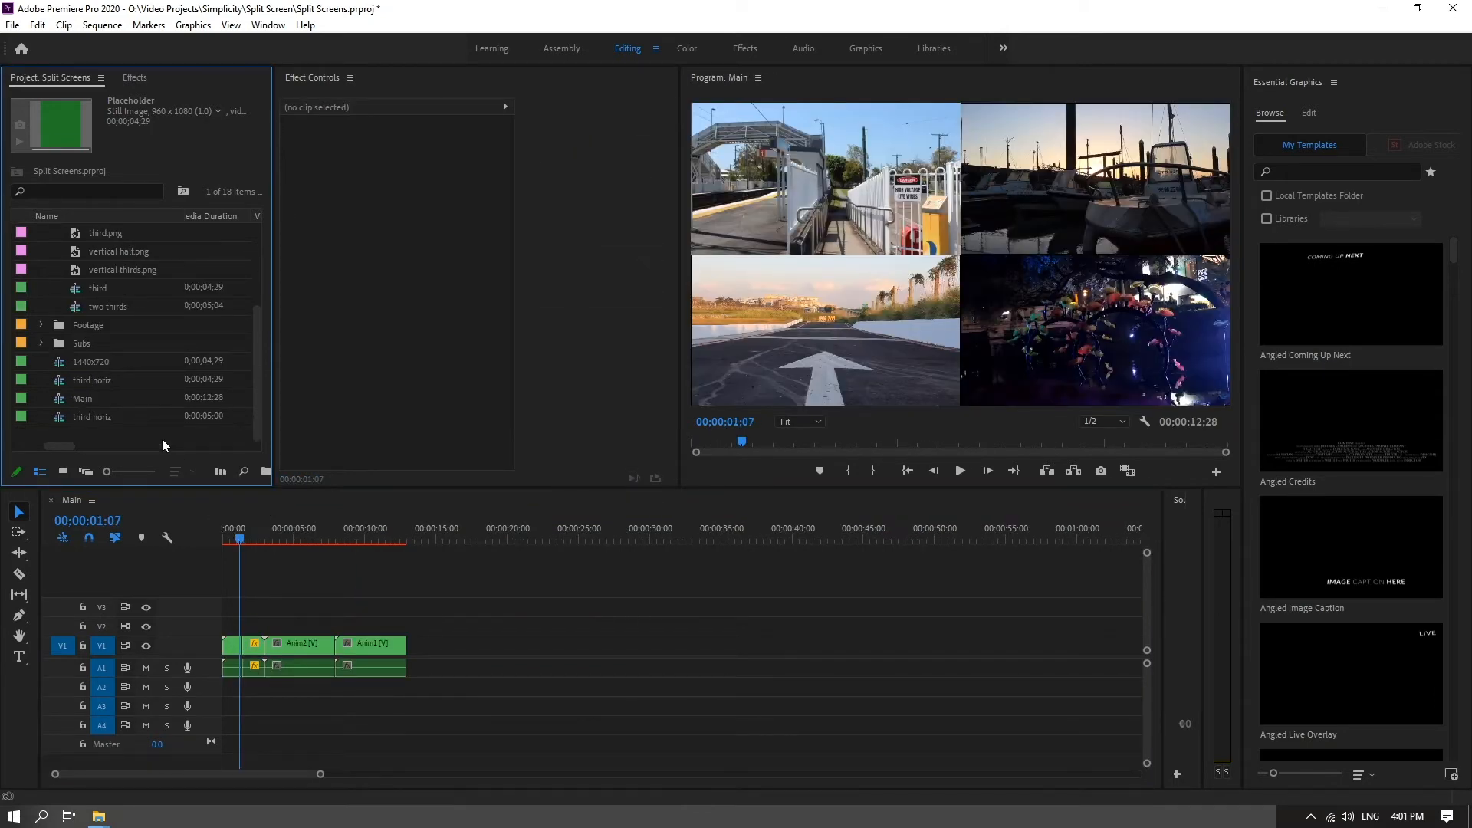
Step: Create a new sequence named 4screen from the ARRI 1080p 30 preset and locate it in the project
{"action": "left_click", "coordinate": [163, 439]}
{"action": "right_click", "coordinate": [145, 439]}
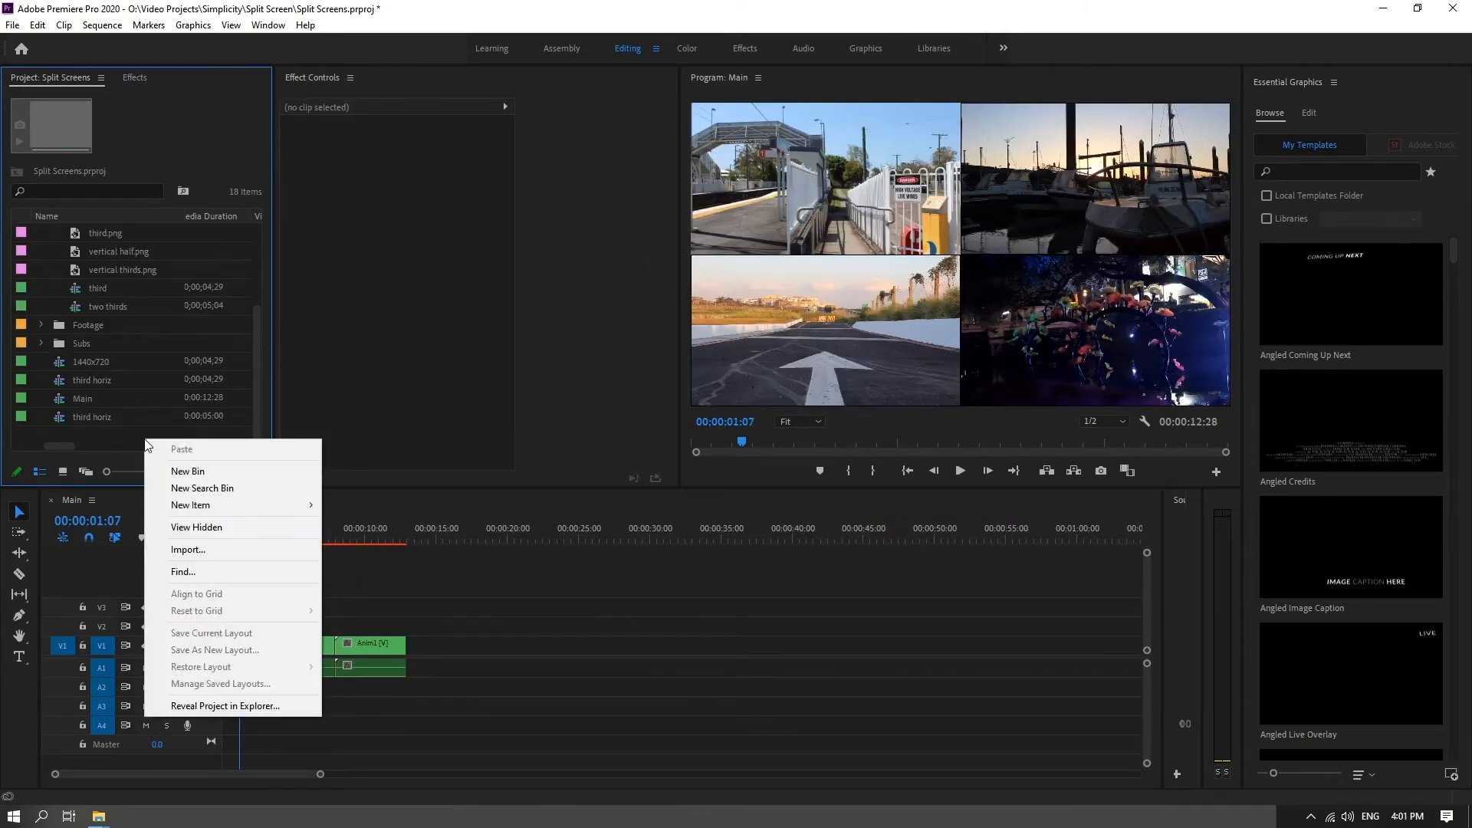
{"action": "mouse_move", "coordinate": [318, 504]}
{"action": "left_click", "coordinate": [366, 505]}
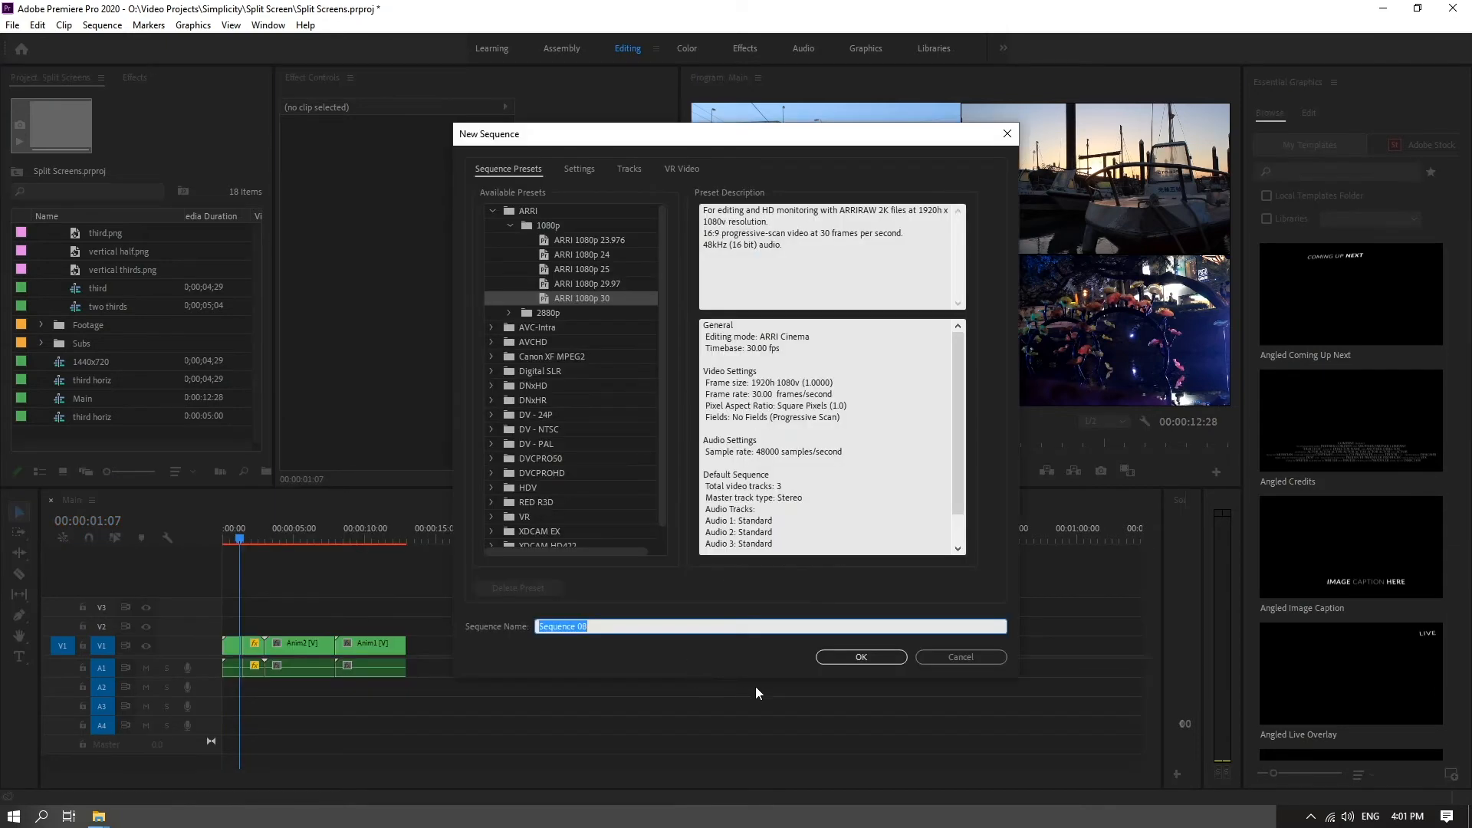
{"action": "left_click", "coordinate": [631, 623]}
{"action": "key", "text": "ctrl+a"}
{"action": "type", "text": "4screen"}
{"action": "left_click", "coordinate": [866, 656]}
{"action": "left_click", "coordinate": [234, 580]}
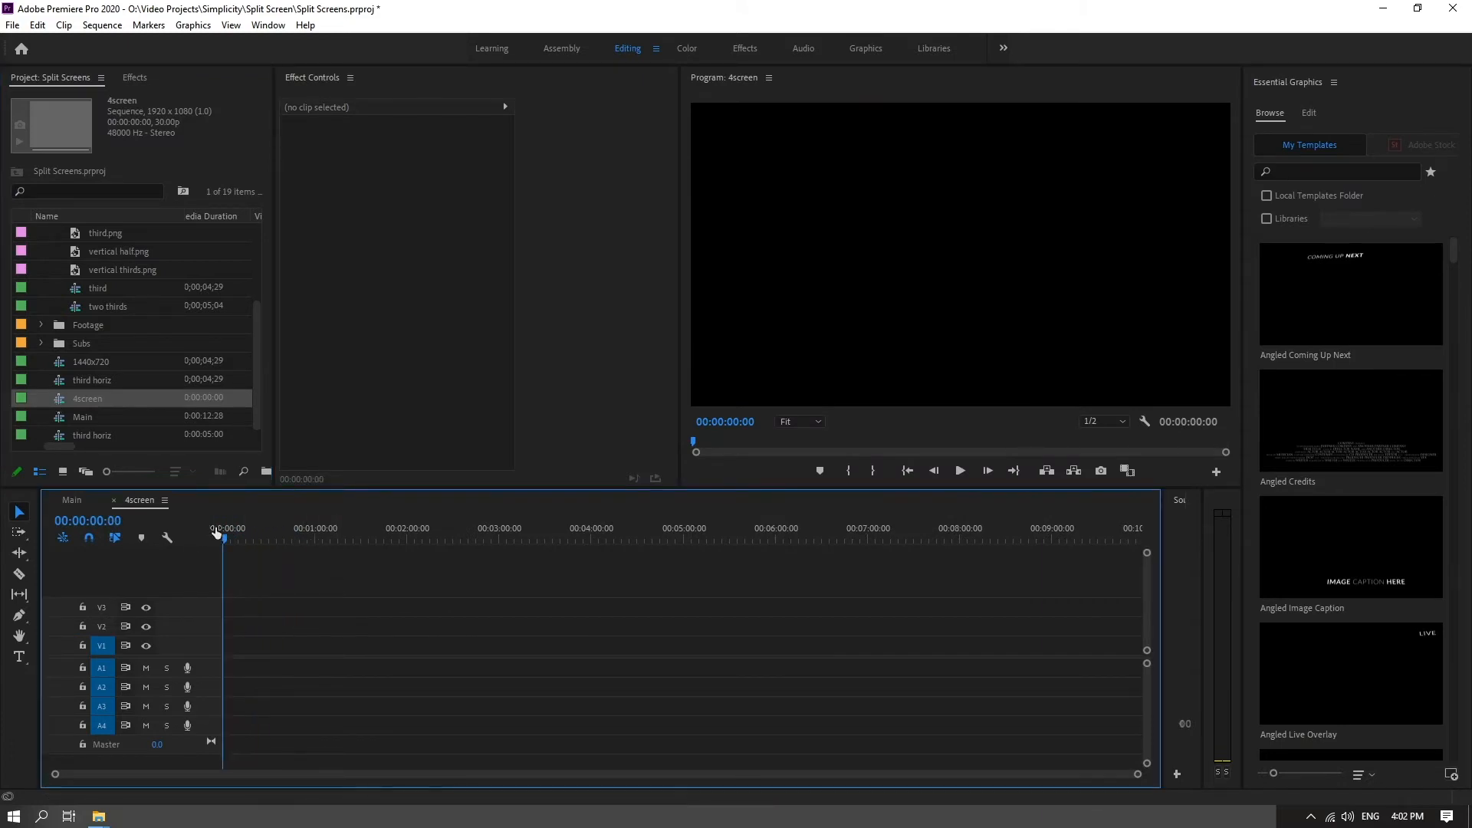
{"action": "left_click_drag", "start_coordinate": [256, 371], "coordinate": [257, 394]}
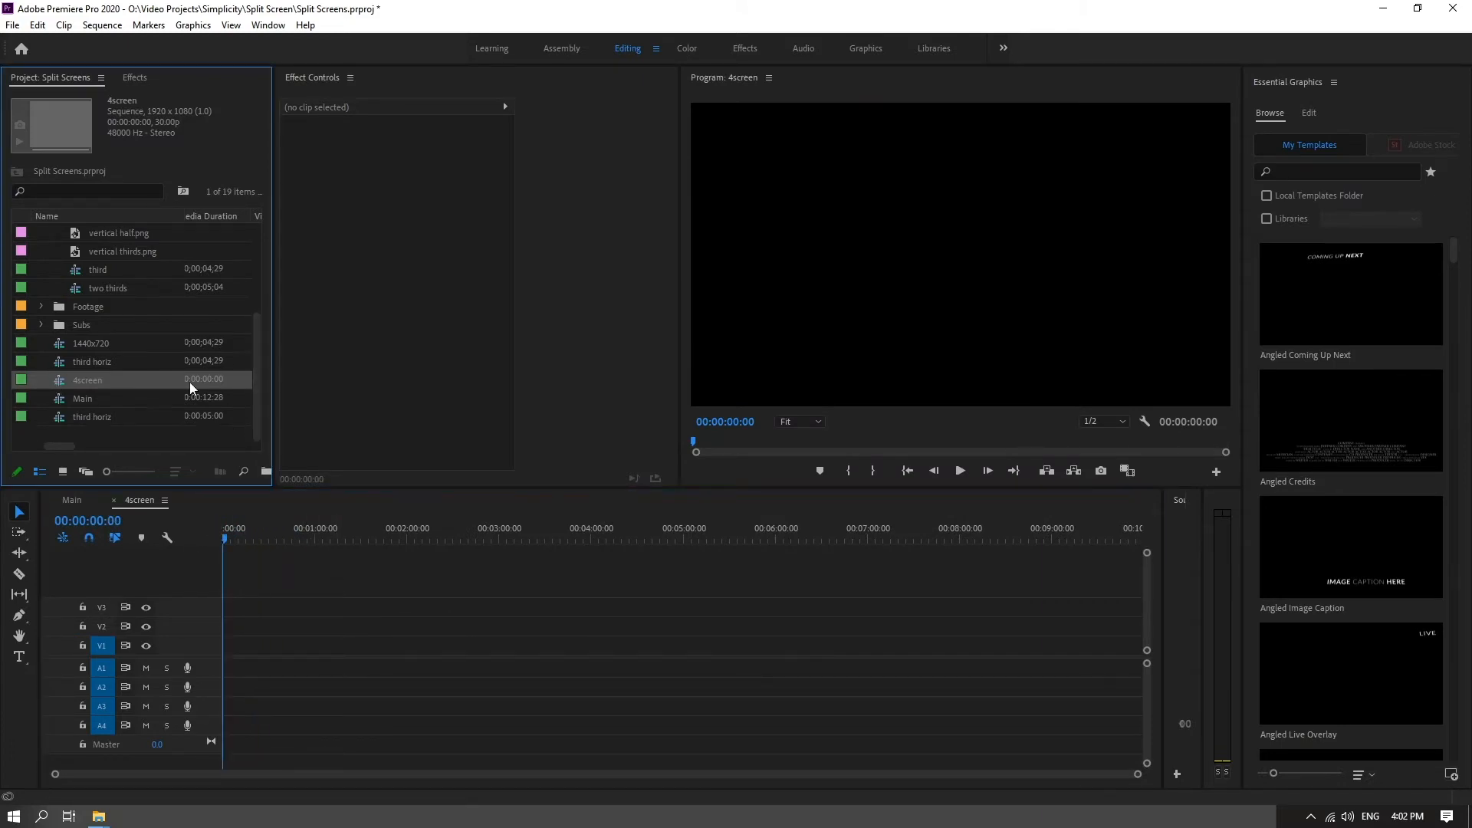
Step: Place the 1440x720 sequence on V3 at the start, keep the existing sequence settings, and set its position to 720, 360
{"action": "left_click_drag", "start_coordinate": [190, 344], "coordinate": [227, 610]}
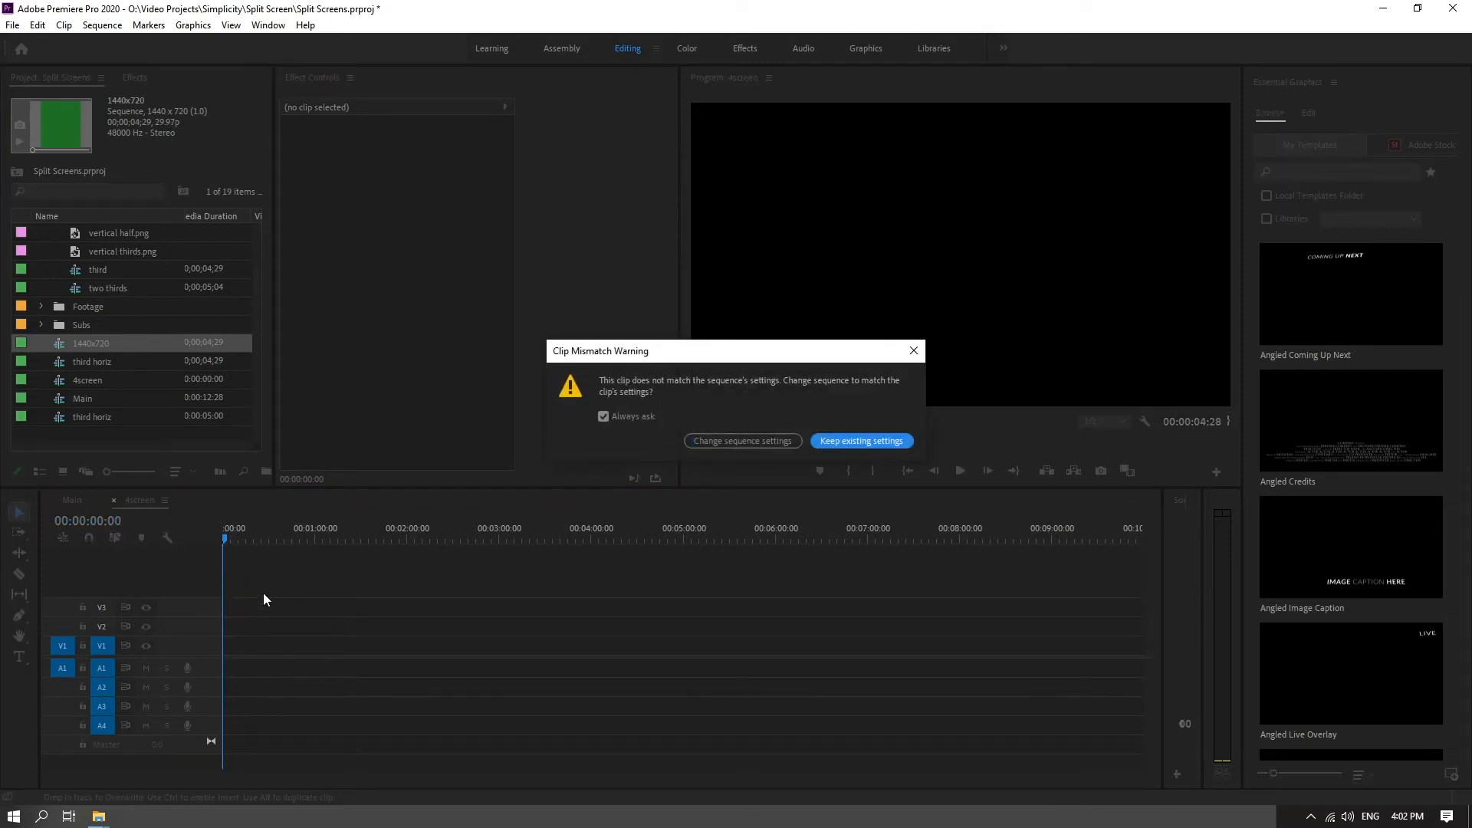
{"action": "left_click", "coordinate": [881, 440]}
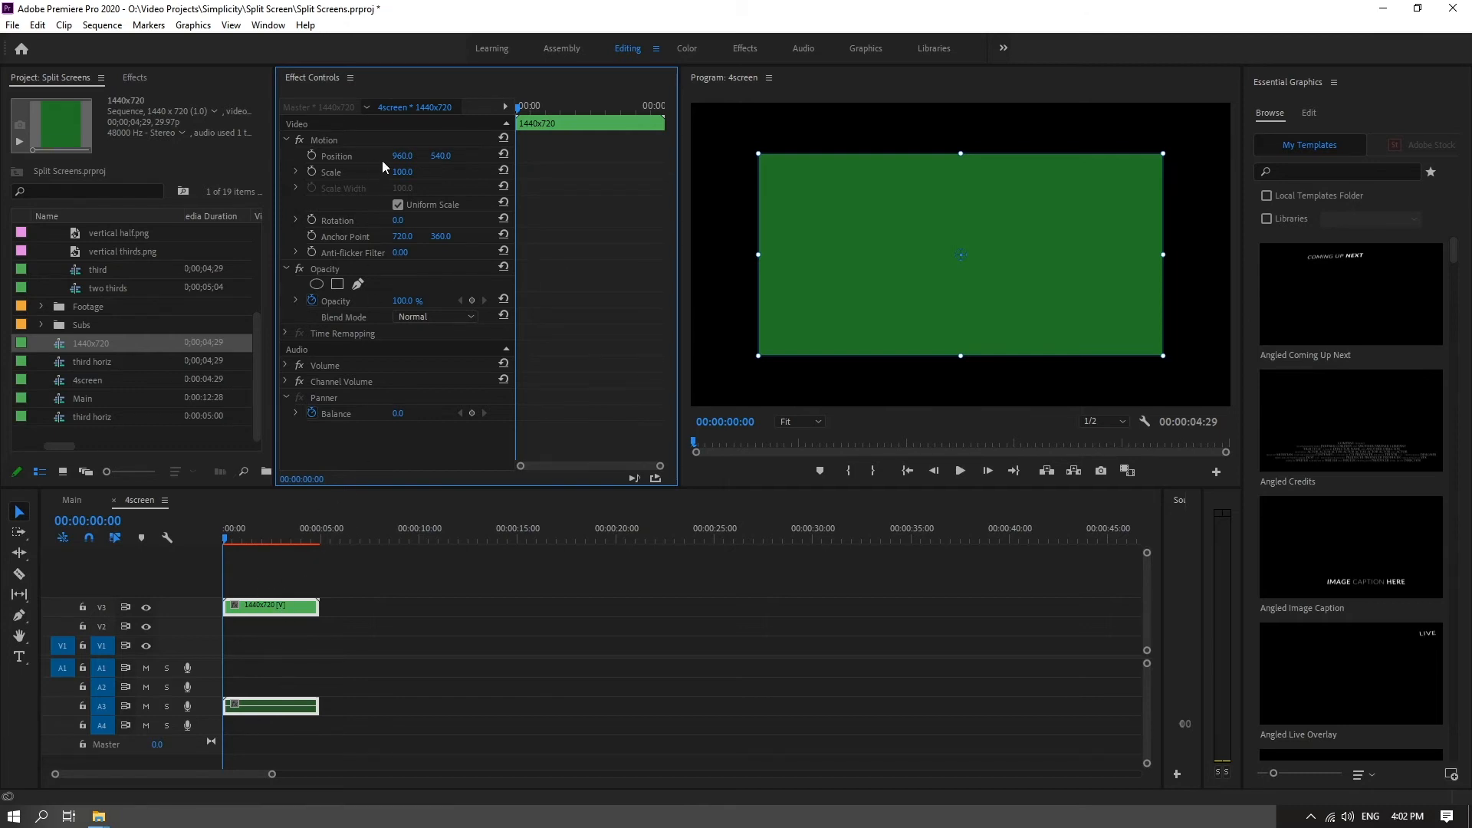
{"action": "left_click", "coordinate": [403, 156]}
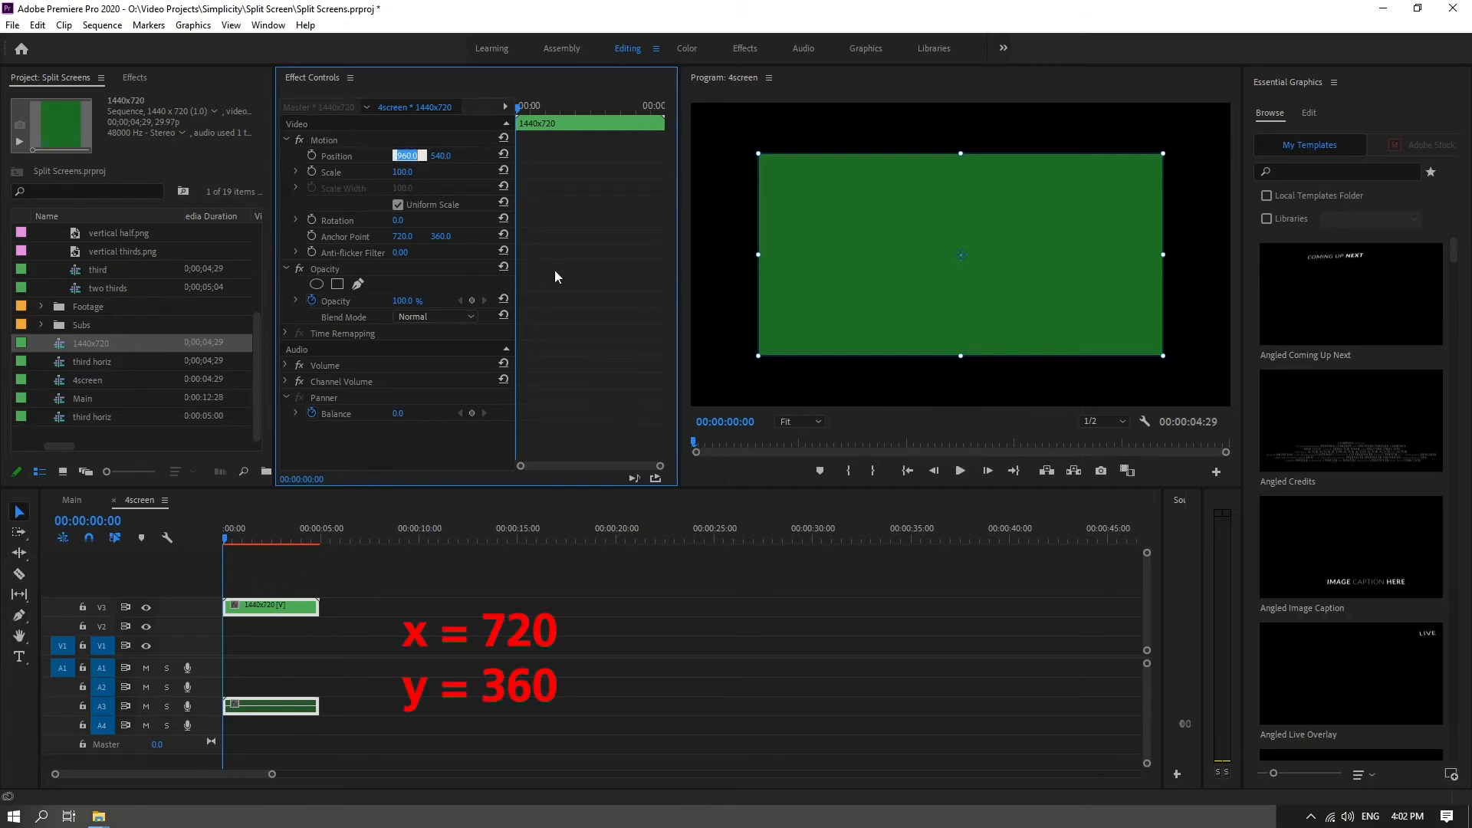
{"action": "type", "text": "720"}
{"action": "key", "text": "Return"}
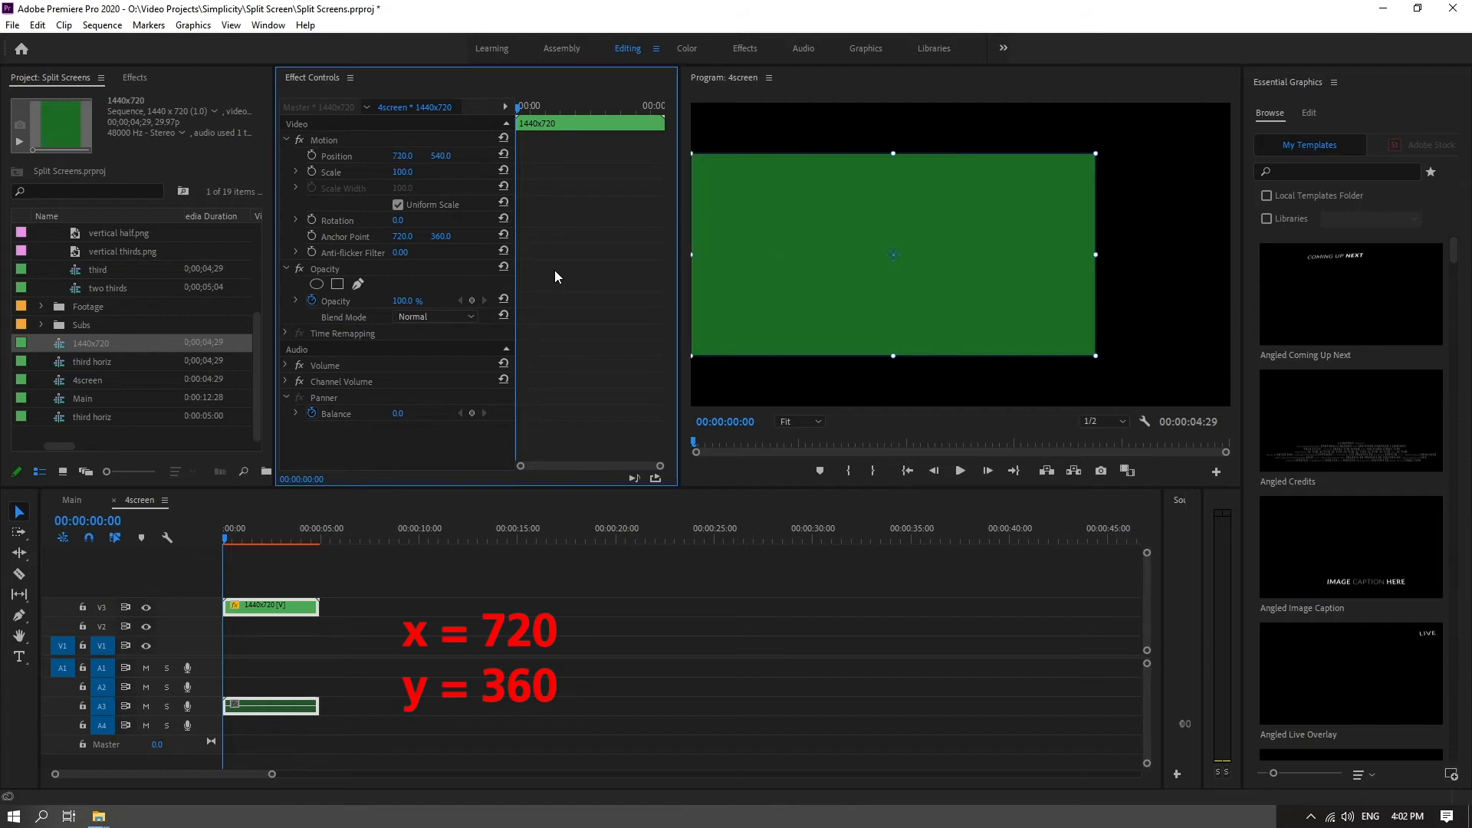
{"action": "left_click", "coordinate": [441, 156]}
{"action": "type", "text": "360"}
{"action": "key", "text": "Return"}
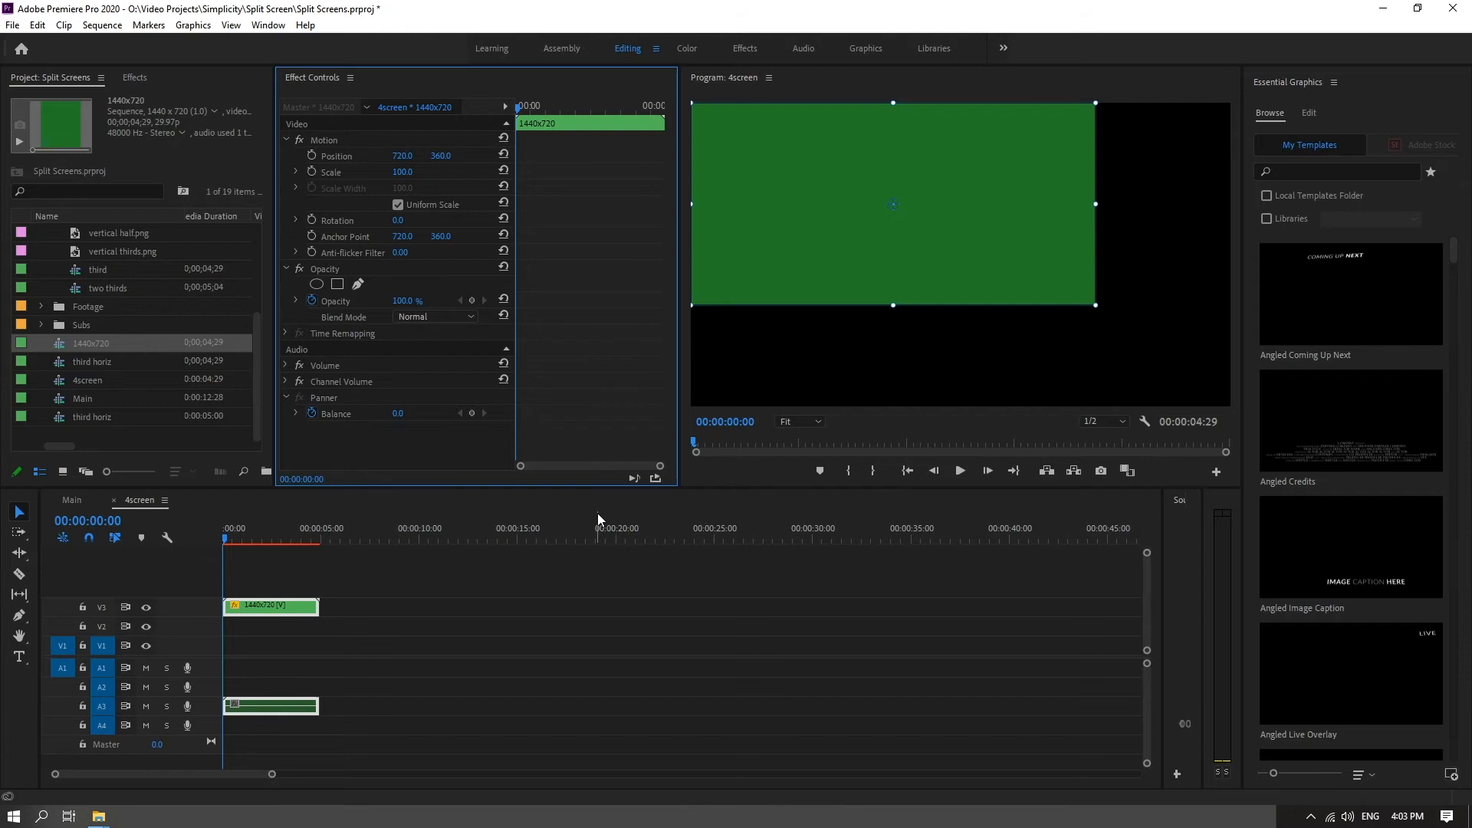
Step: Place the two thirds sequence on V2 at the start and set its position to 1600, 360, hiding V3 only while adjusting it
{"action": "left_click_drag", "start_coordinate": [107, 288], "coordinate": [279, 632]}
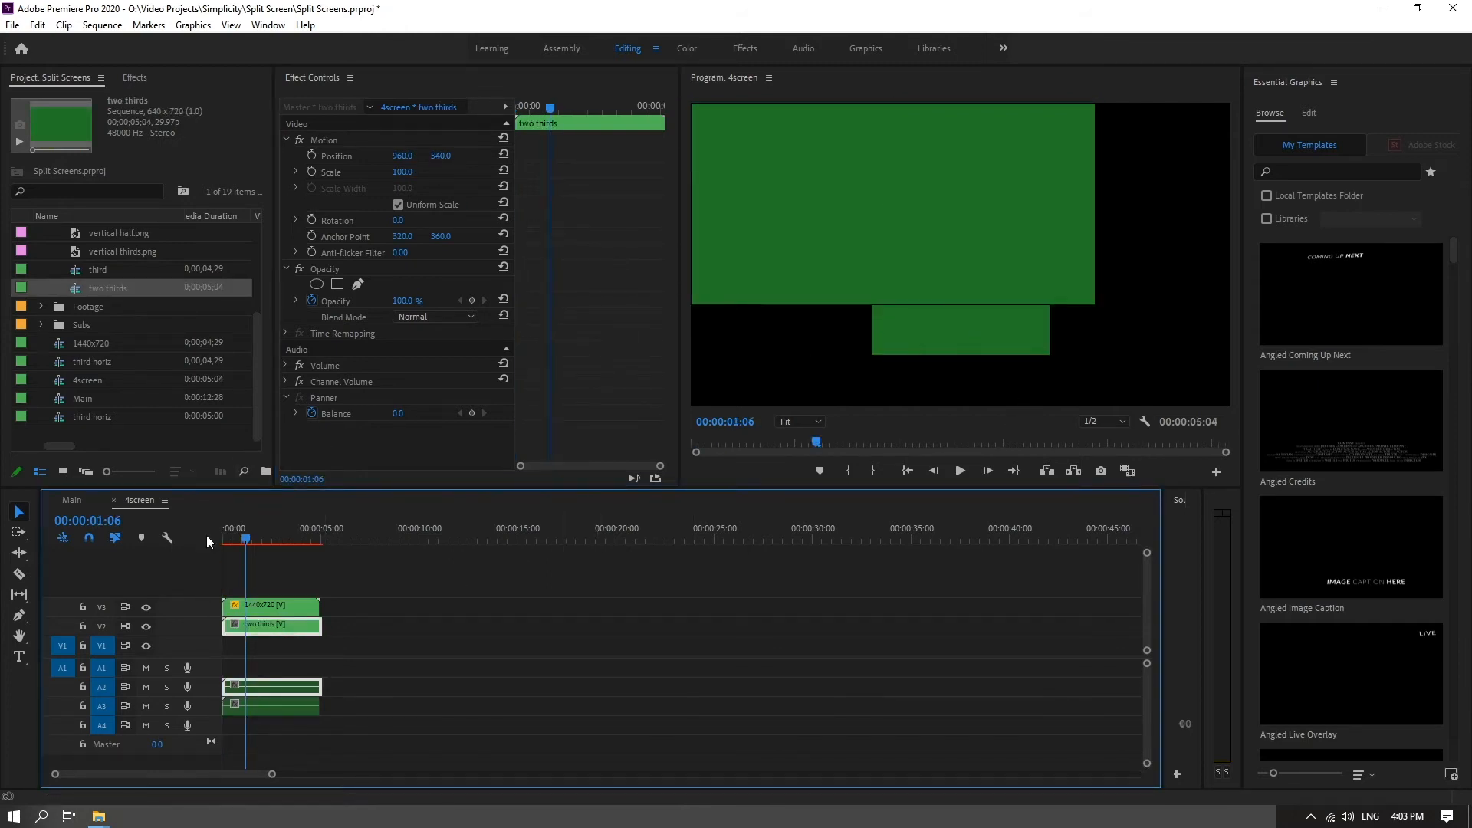
{"action": "left_click", "coordinate": [146, 607]}
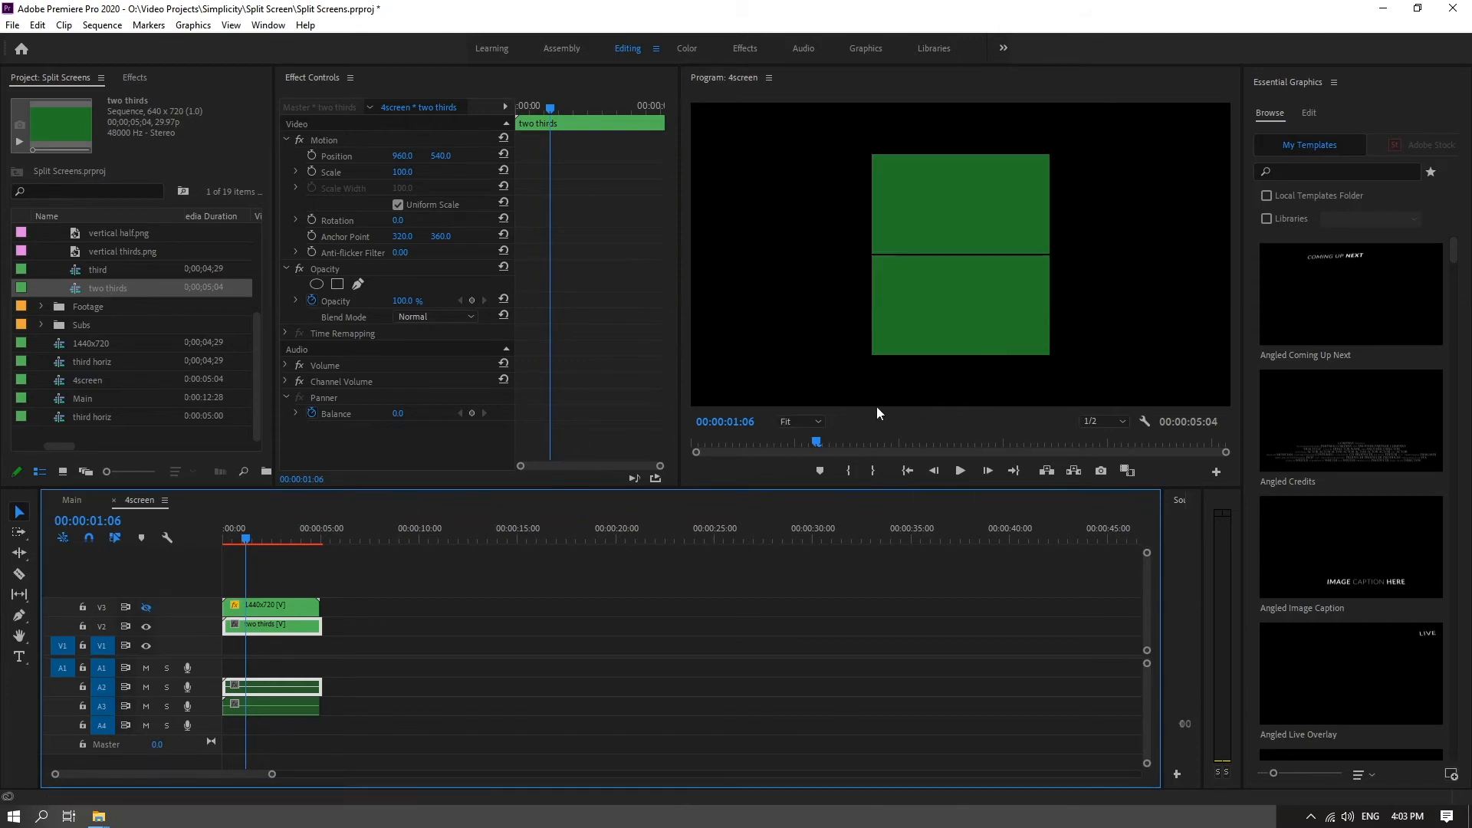
{"action": "left_click", "coordinate": [333, 145]}
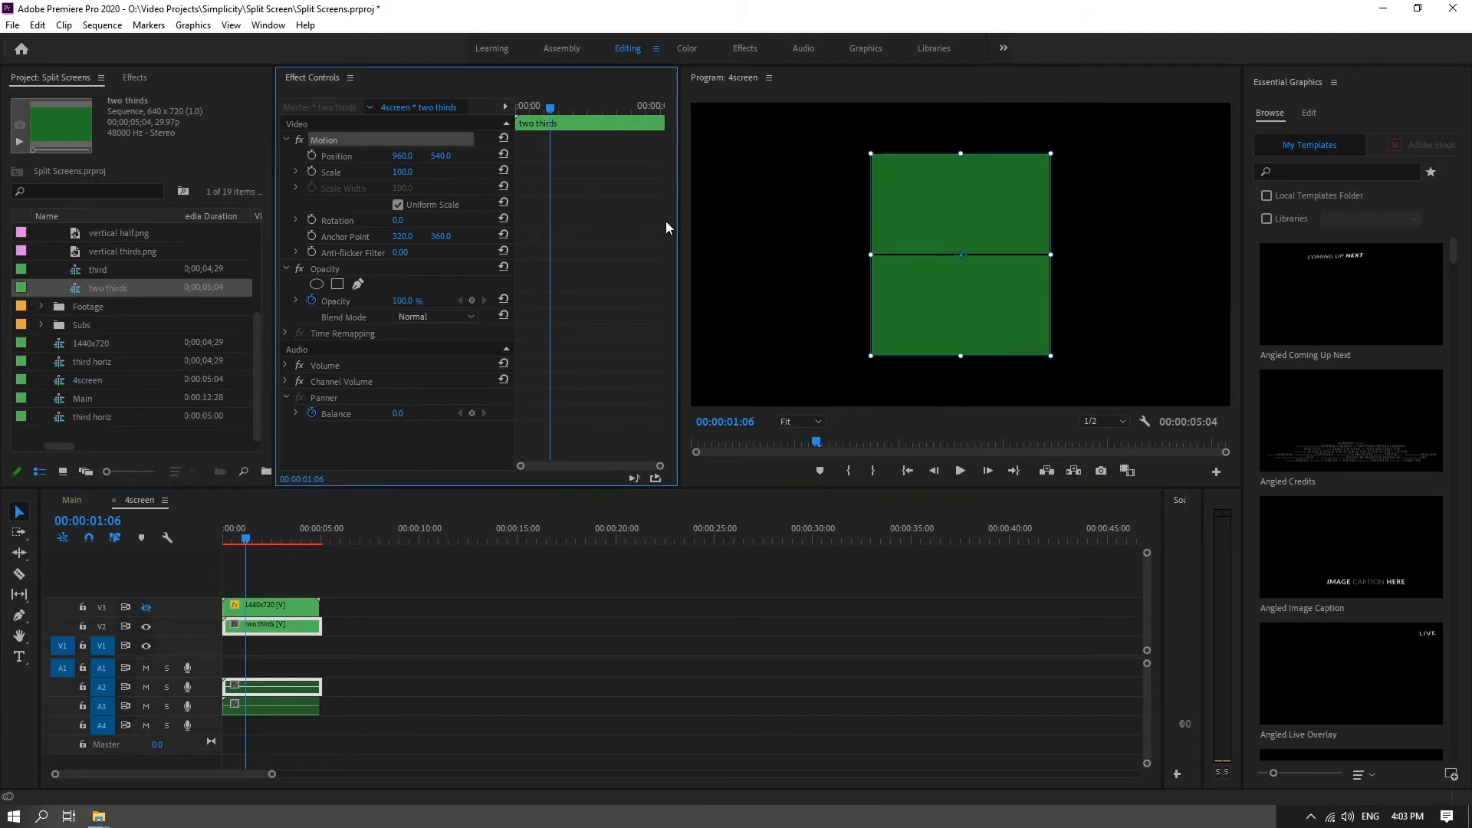
{"action": "left_click", "coordinate": [400, 157]}
{"action": "type", "text": "1600"}
{"action": "key", "text": "Return"}
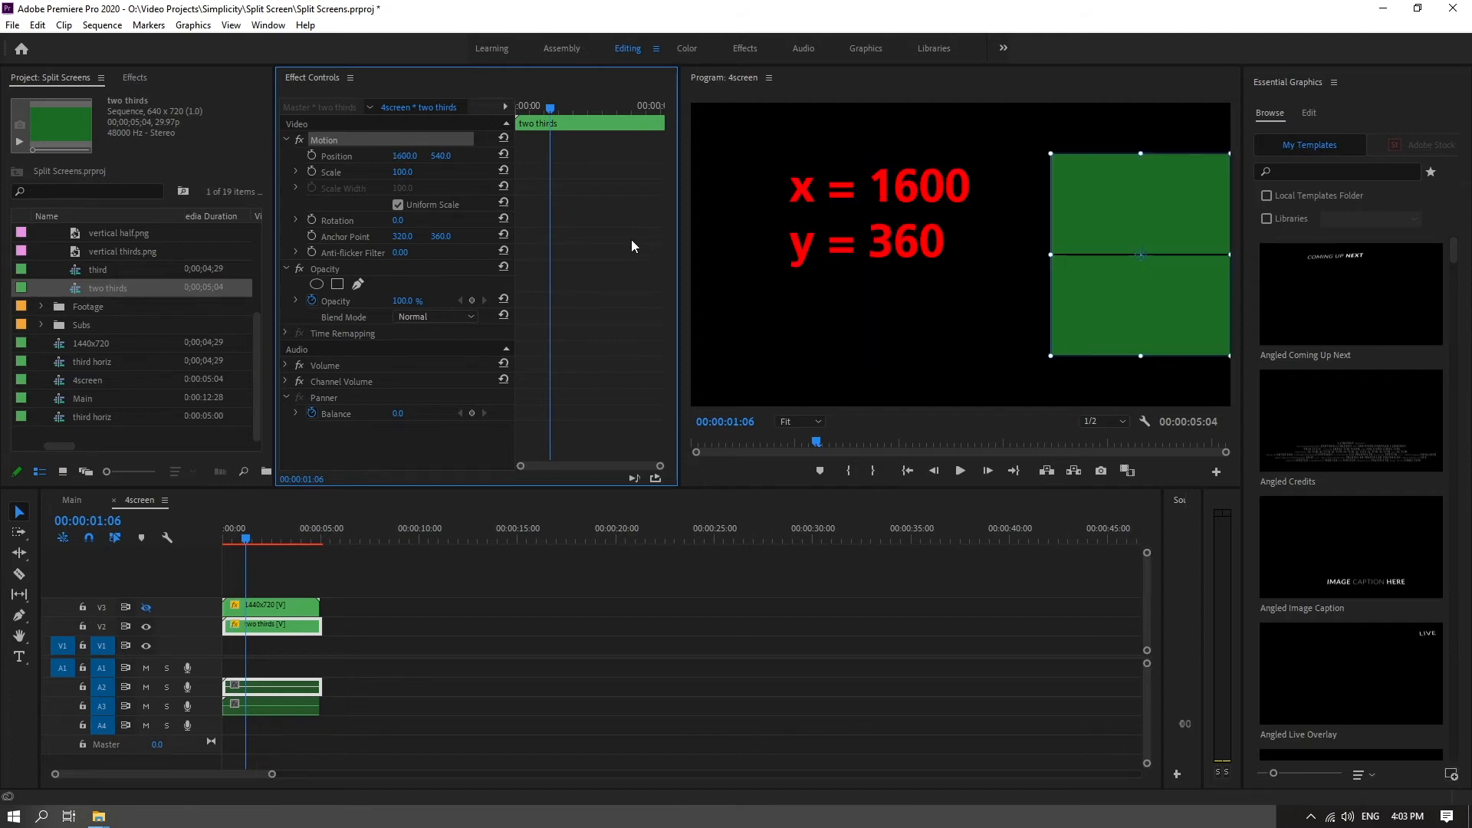
{"action": "left_click", "coordinate": [442, 155]}
{"action": "type", "text": "360"}
{"action": "key", "text": "Return"}
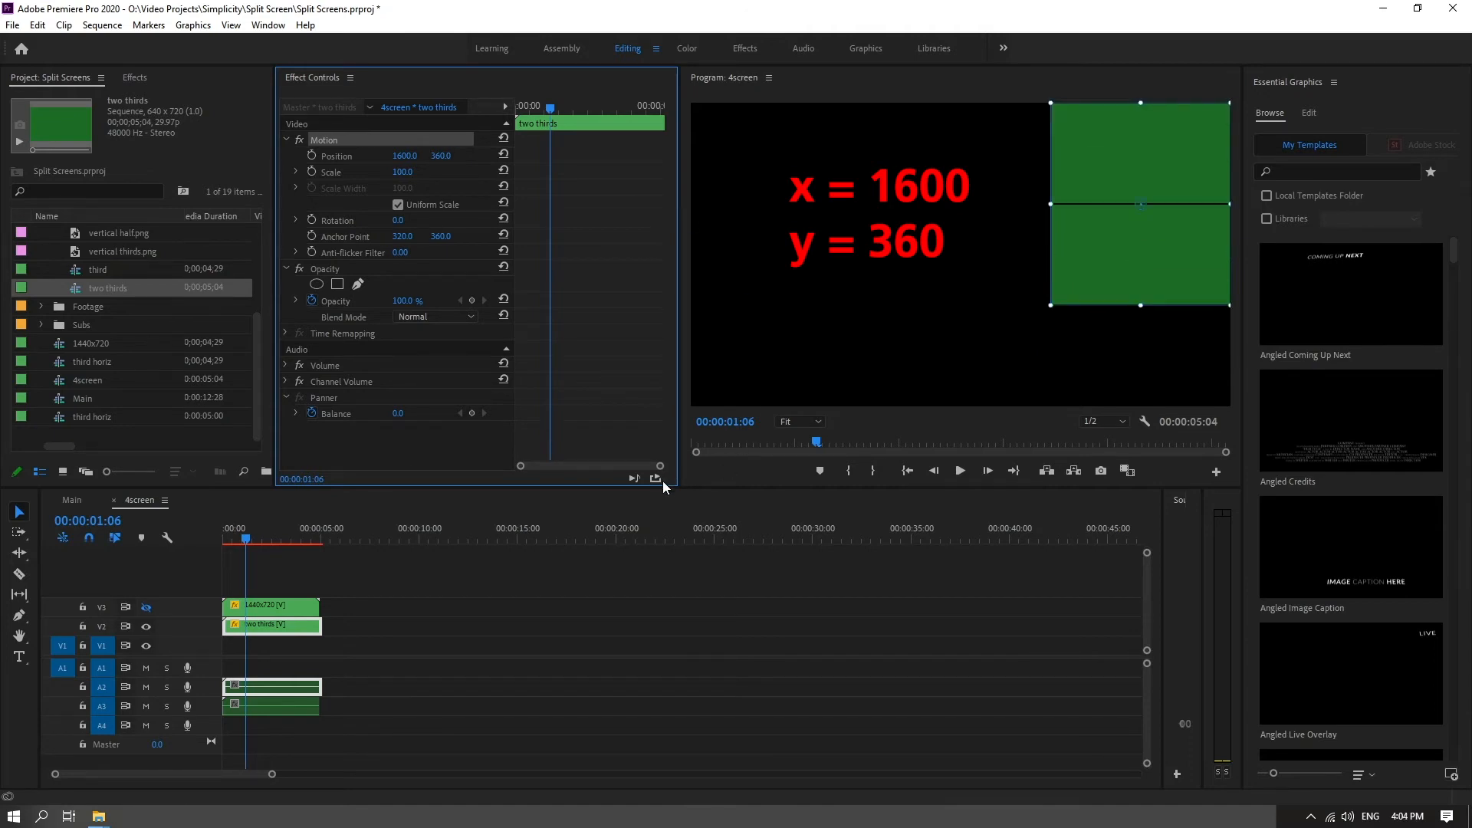
{"action": "left_click", "coordinate": [145, 607]}
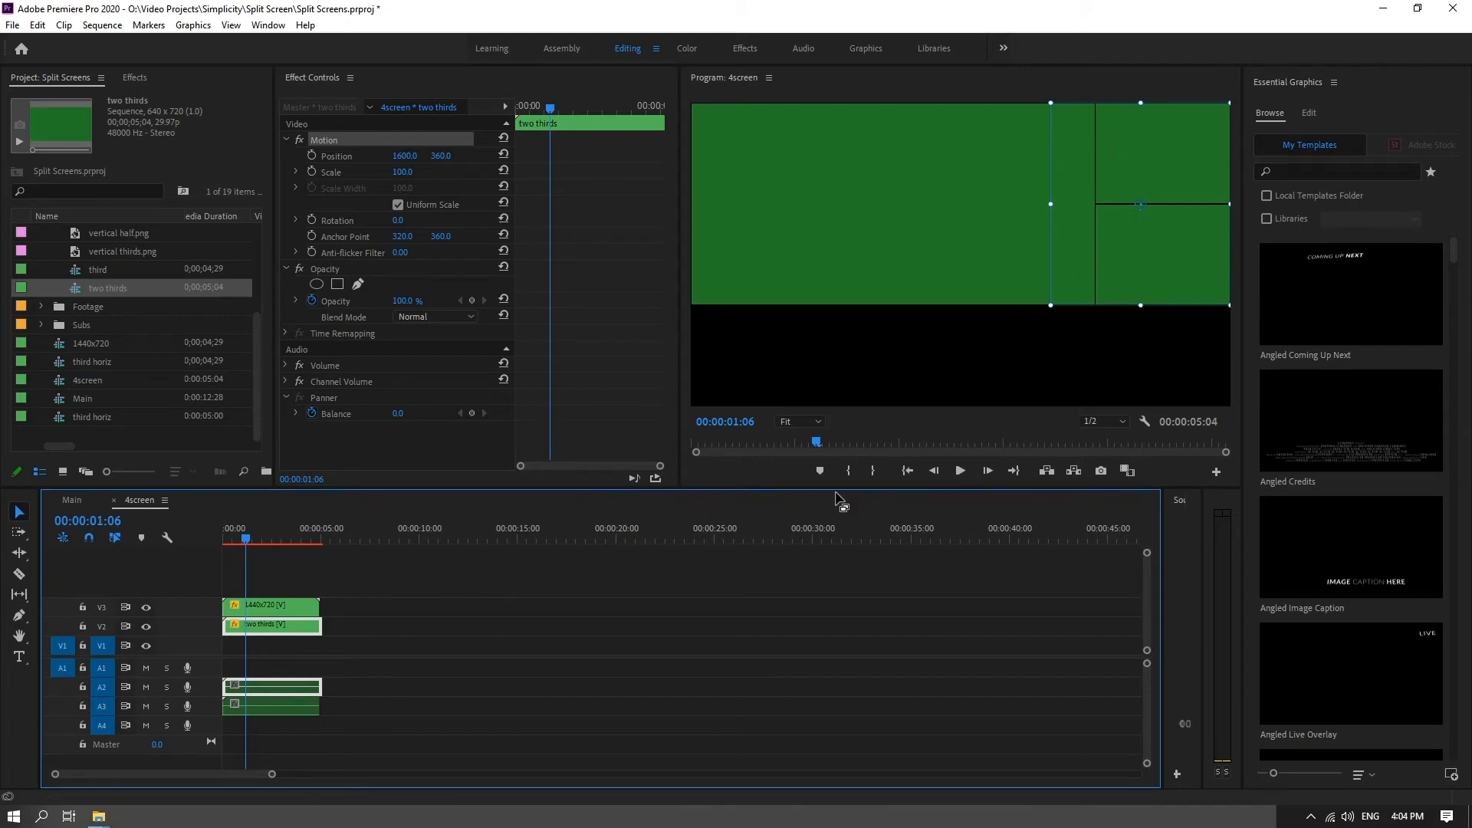
Step: Place the 1920 x 360 third horiz sequence on V1 at the start and hide tracks V3 and V2
{"action": "double_click", "coordinate": [87, 419]}
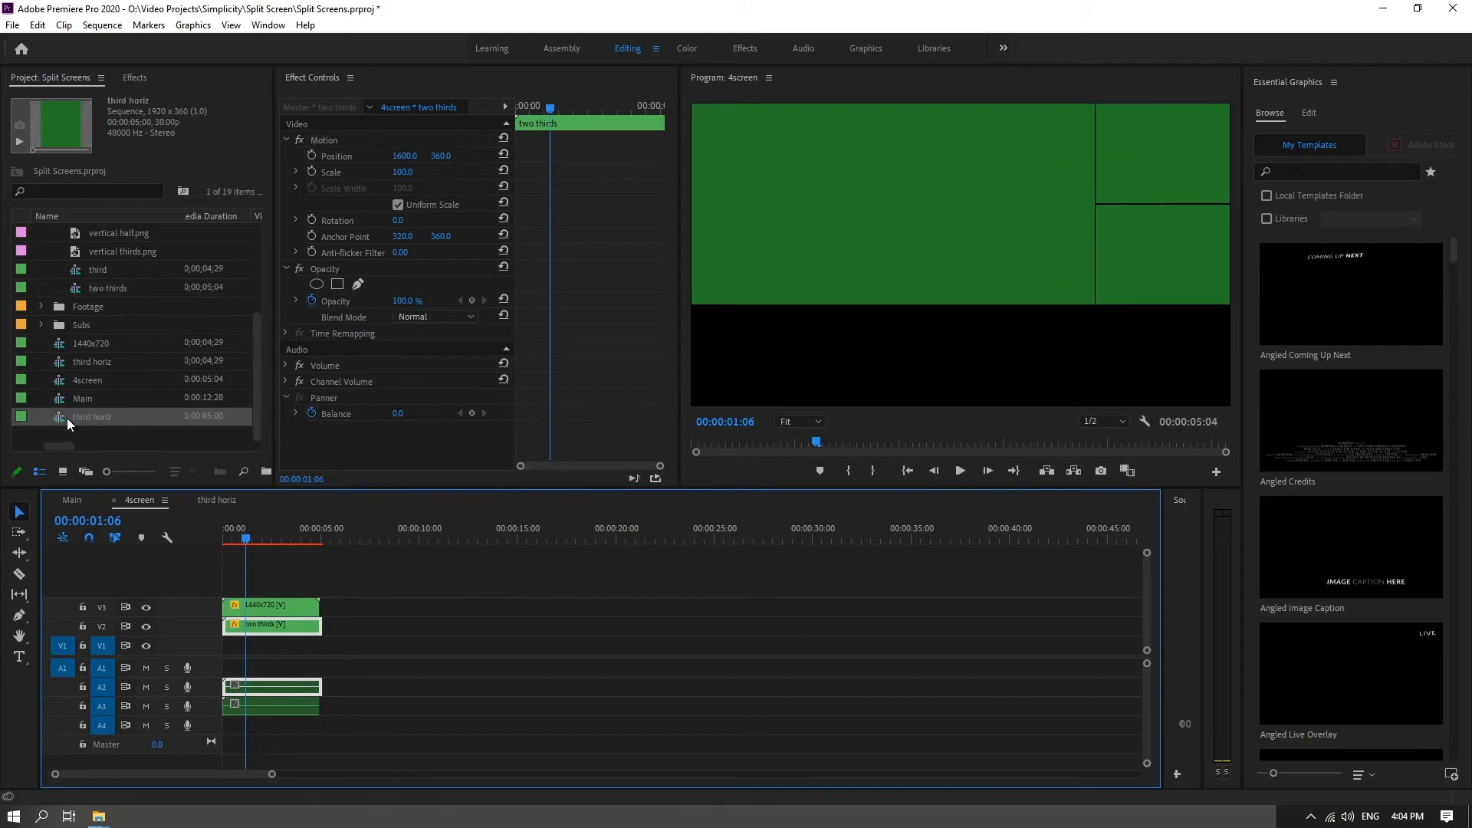
{"action": "left_click_drag", "start_coordinate": [67, 417], "coordinate": [224, 643]}
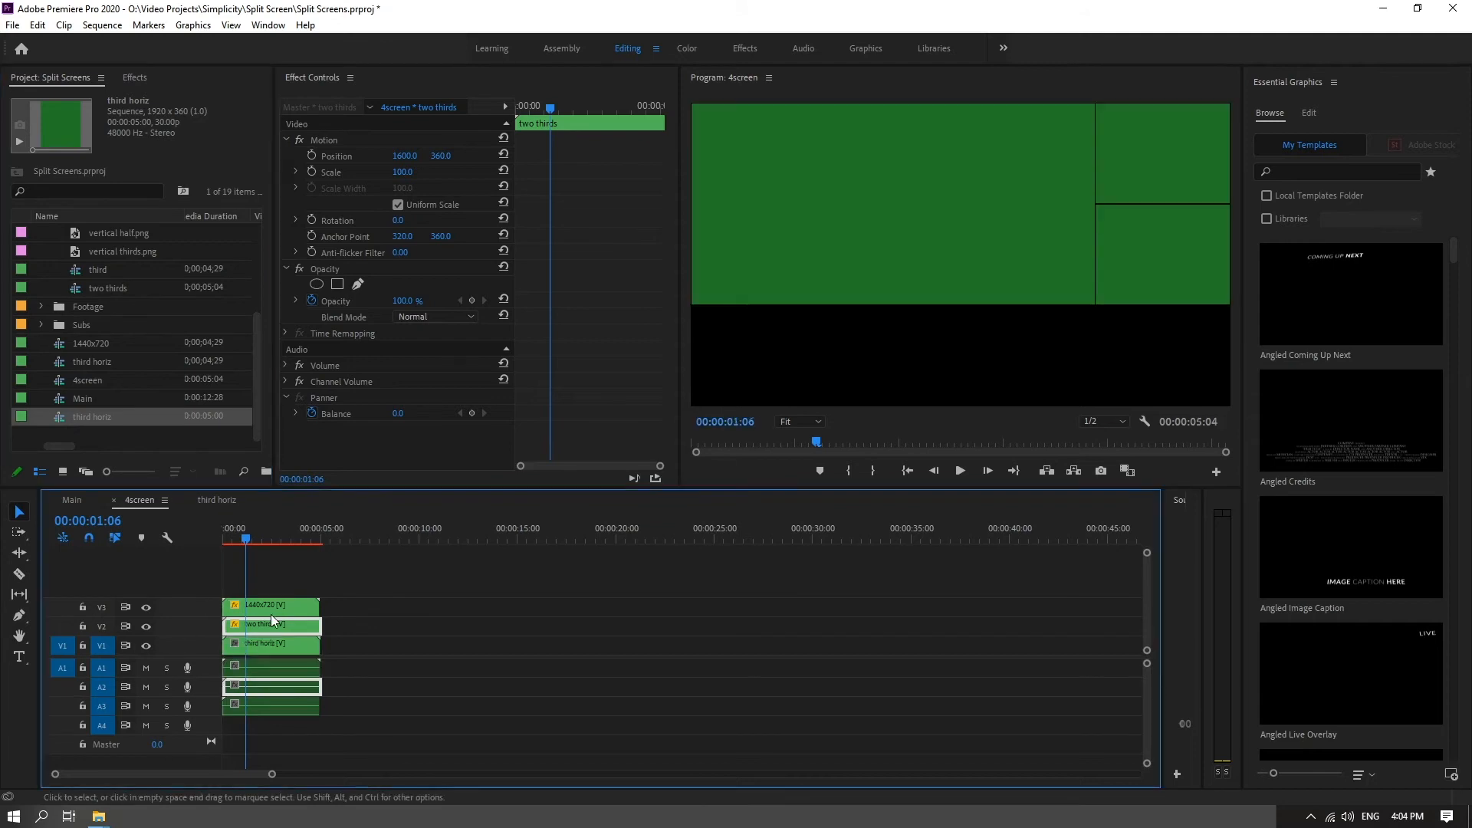
{"action": "left_click_drag", "start_coordinate": [268, 532], "coordinate": [223, 541]}
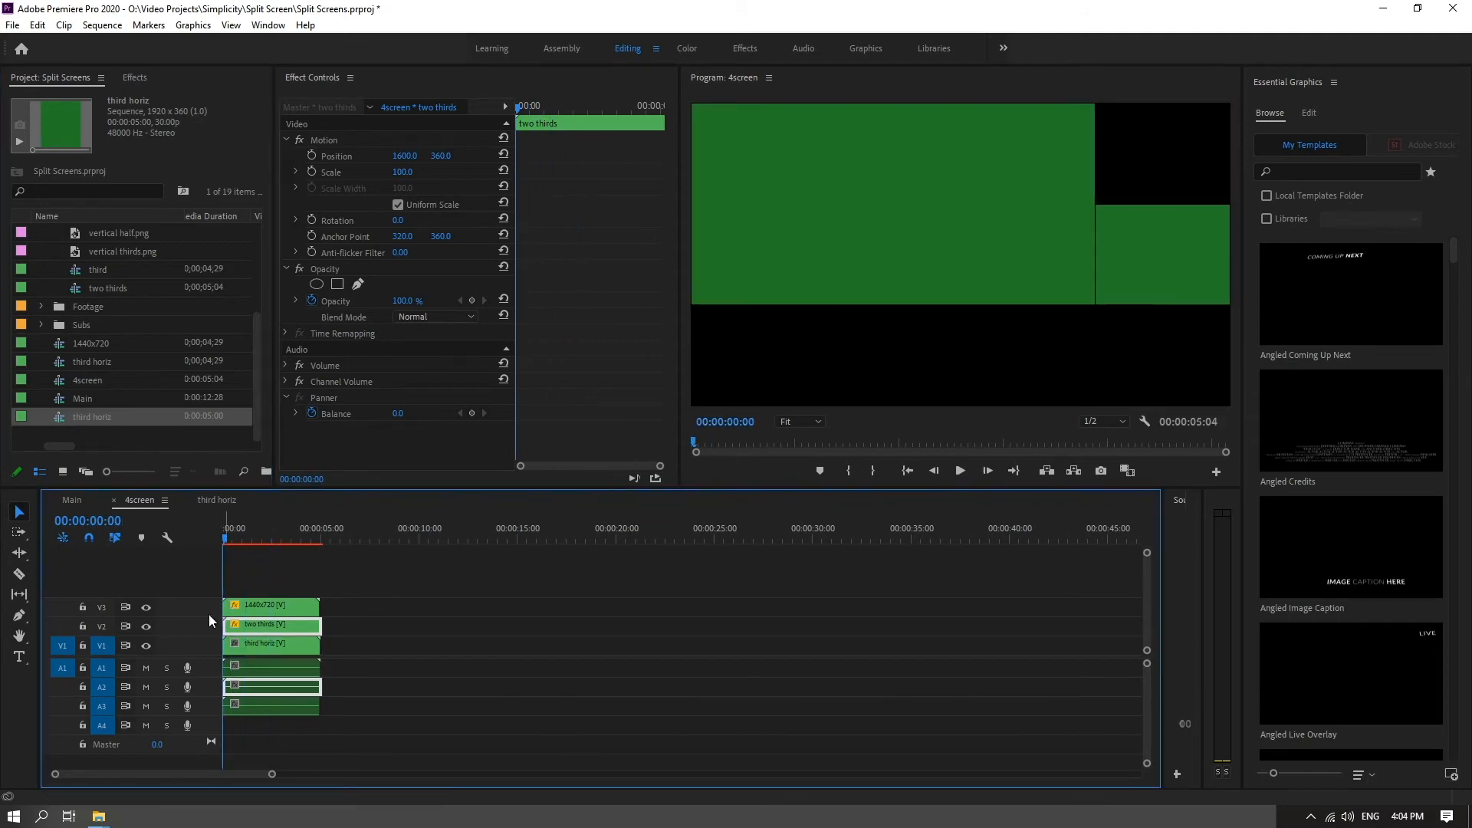
{"action": "left_click", "coordinate": [146, 607]}
{"action": "left_click", "coordinate": [146, 627]}
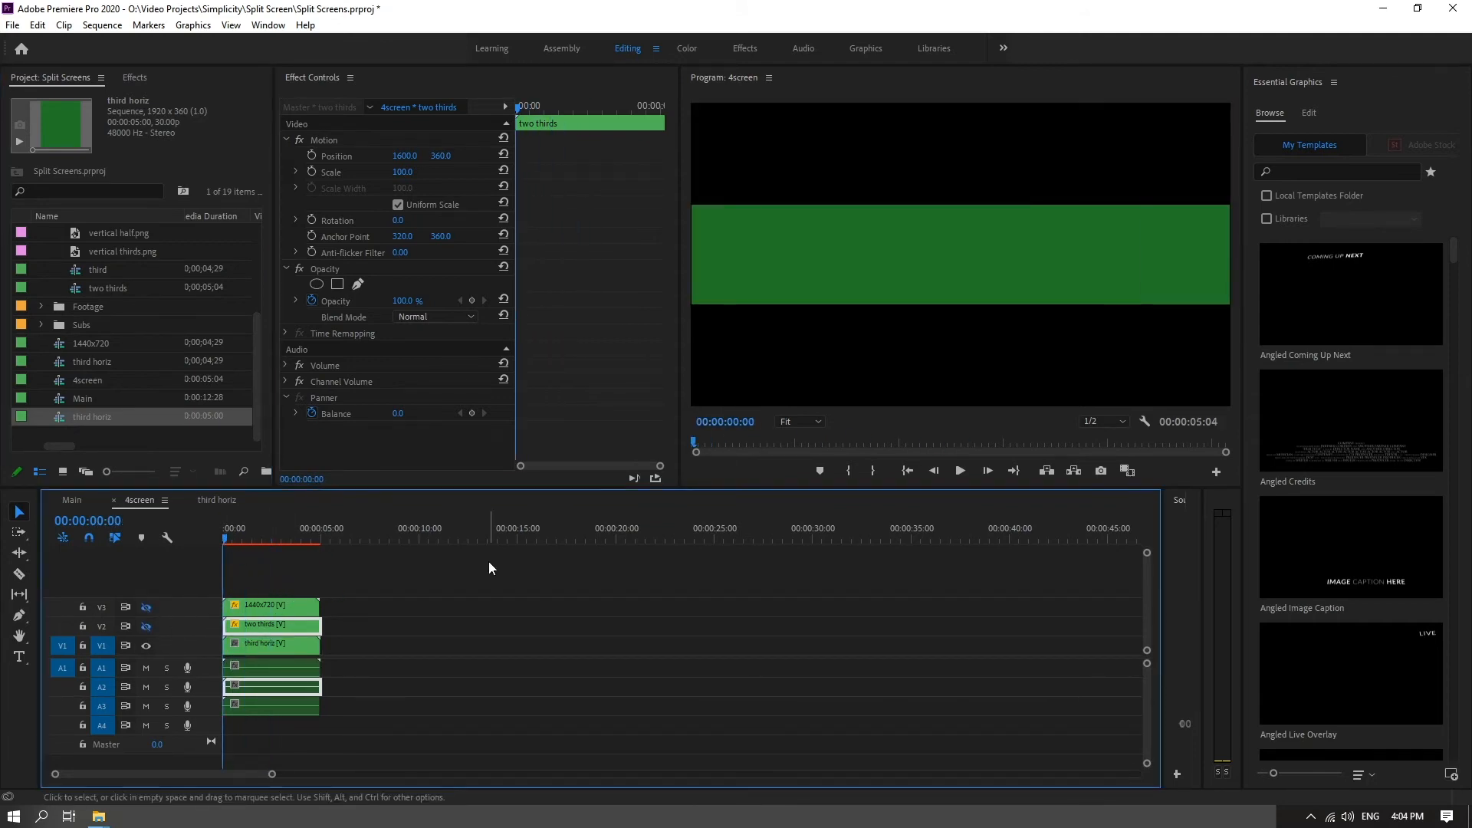
Step: Move the third horiz clip to the bottom of the frame at Y position 900, and show tracks V2 and V3 again
{"action": "left_click", "coordinate": [258, 643]}
{"action": "left_click", "coordinate": [384, 139]}
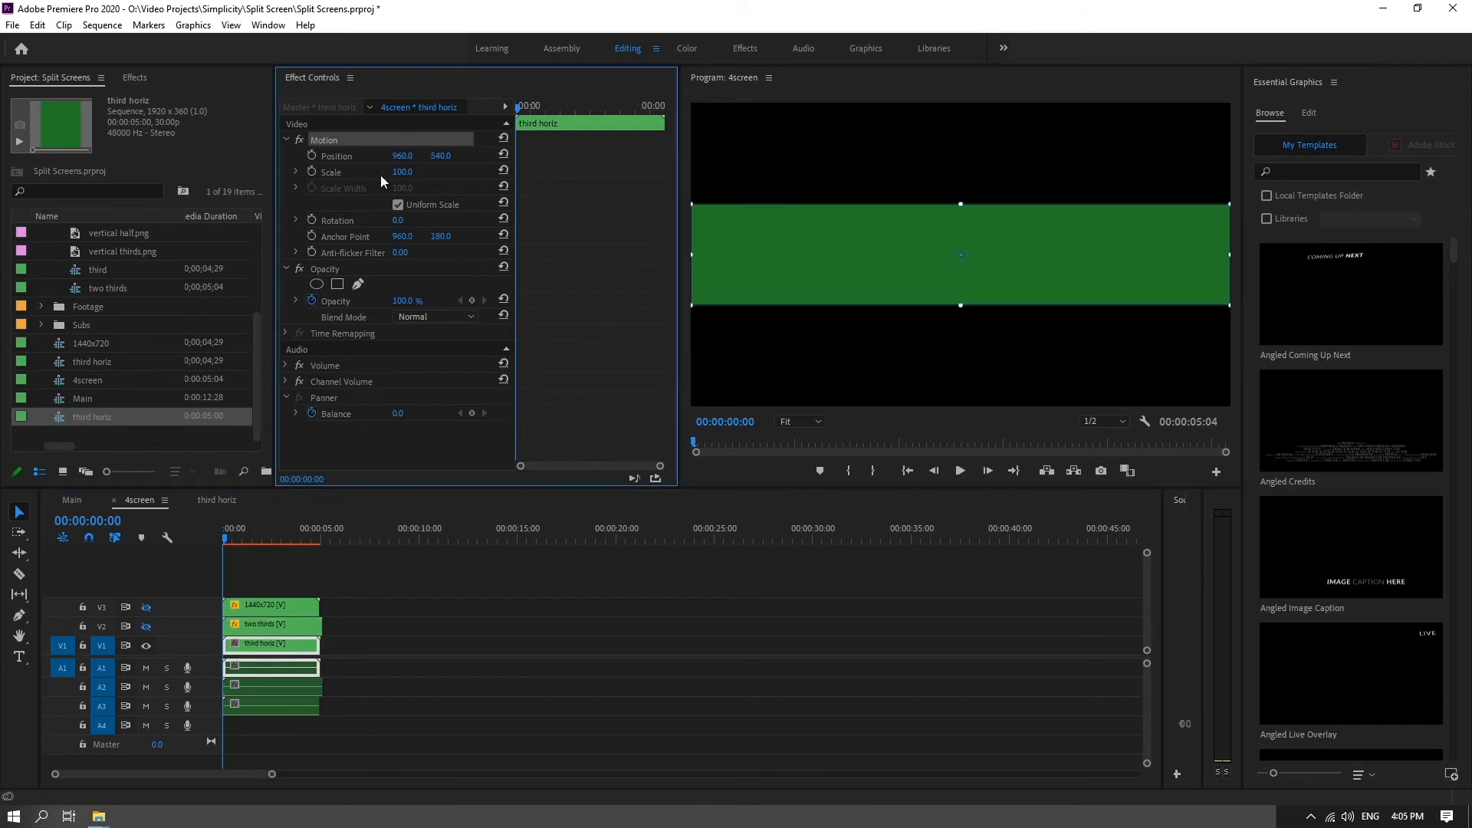
{"action": "left_click_drag", "start_coordinate": [787, 237], "coordinate": [786, 342]}
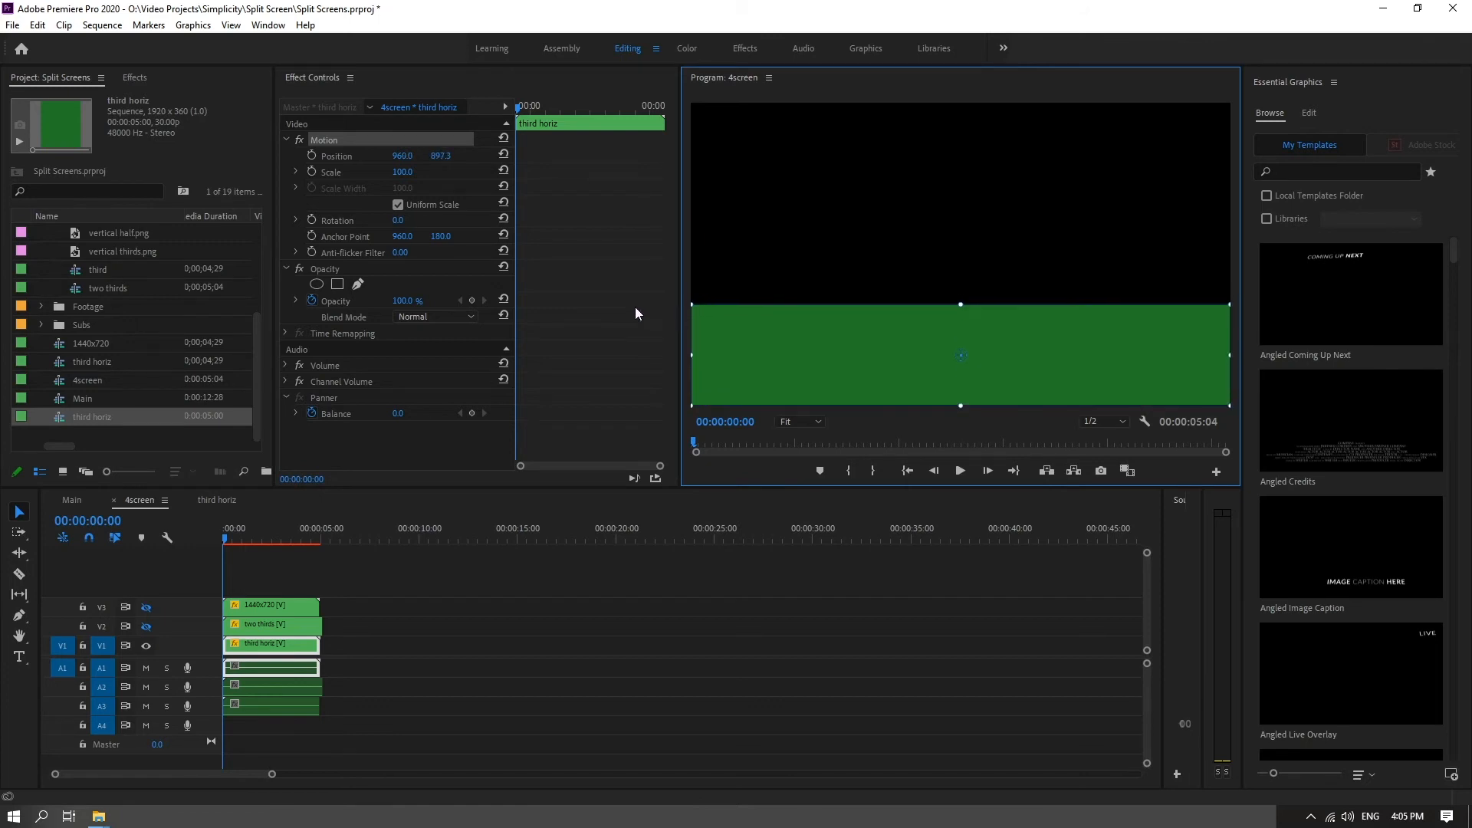
{"action": "left_click", "coordinate": [604, 265]}
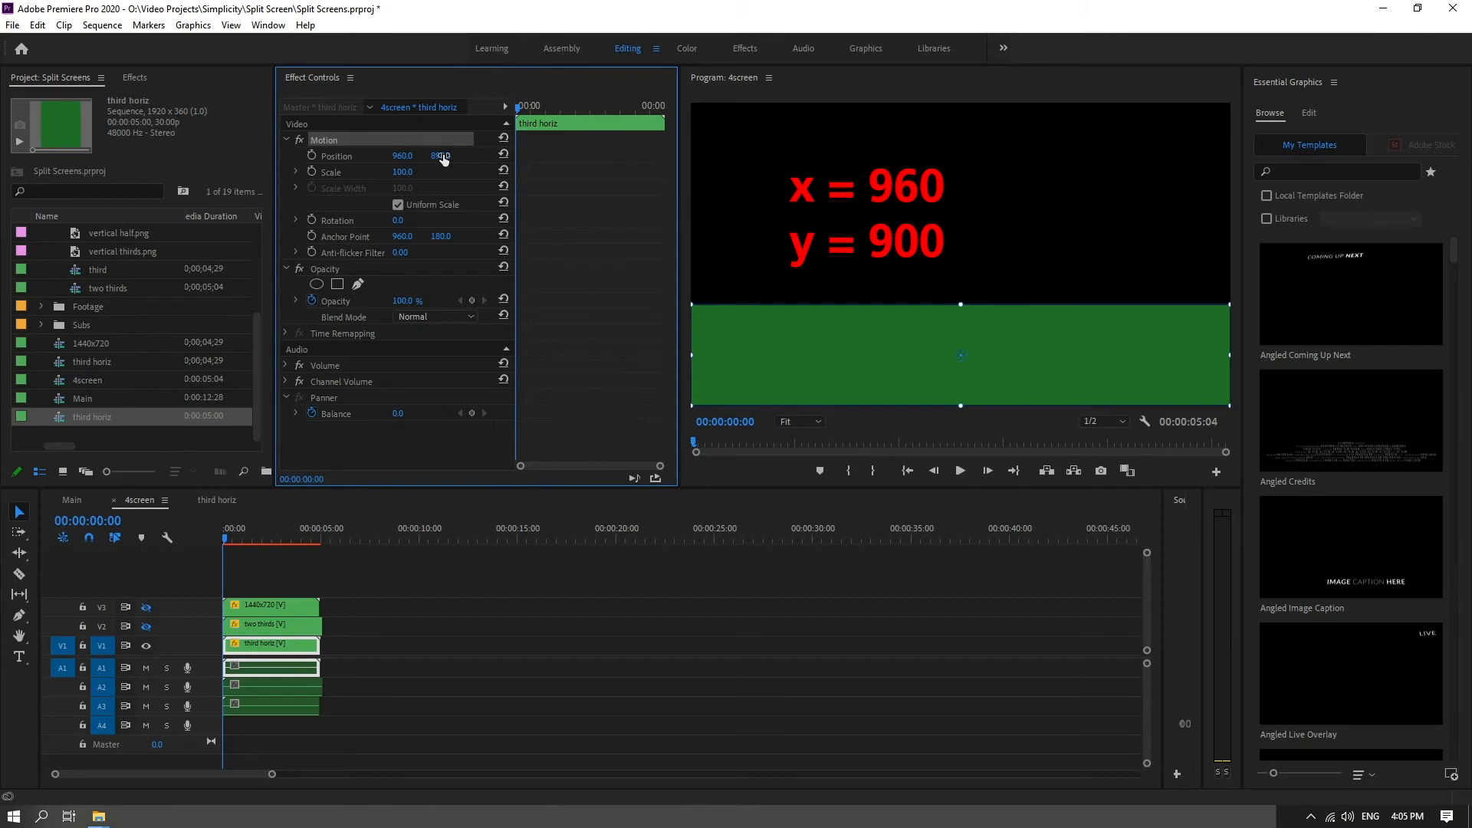
{"action": "left_click", "coordinate": [441, 156]}
{"action": "type", "text": "900"}
{"action": "key", "text": "Return"}
{"action": "left_click", "coordinate": [624, 670]}
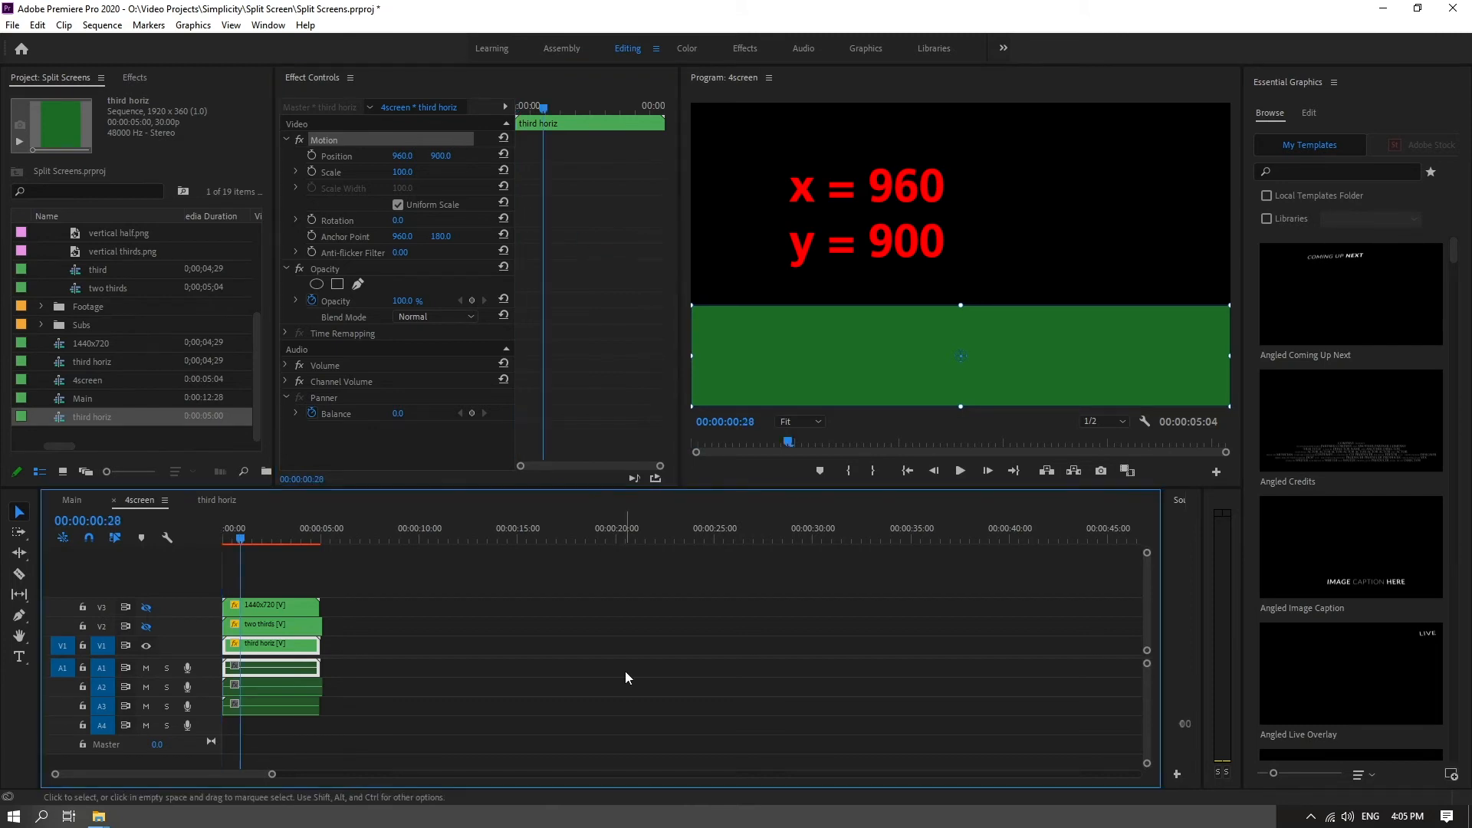
{"action": "left_click", "coordinate": [146, 625]}
{"action": "left_click", "coordinate": [145, 607]}
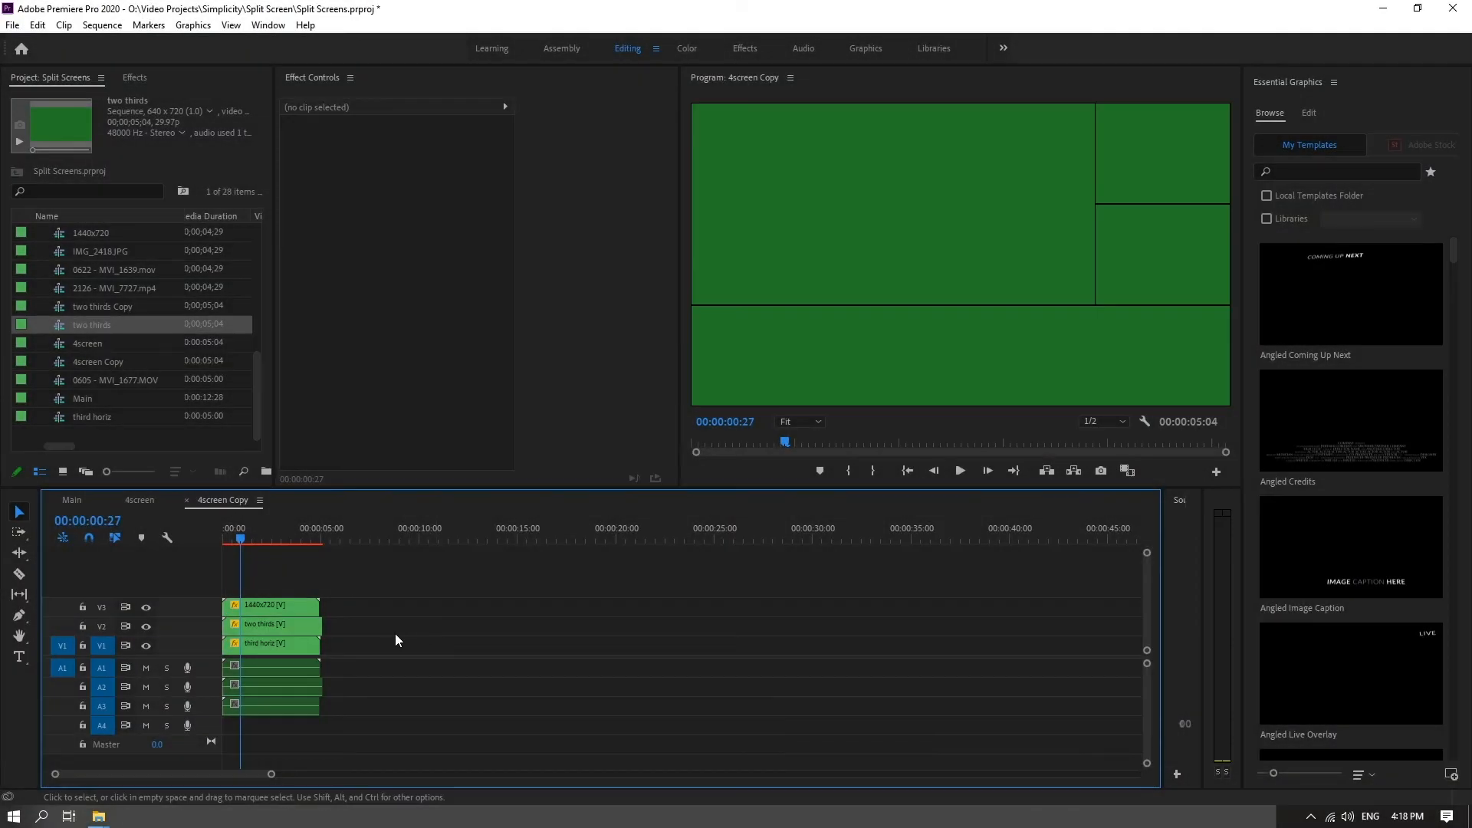
Step: Add a Position keyframe to the 1440x720 clip at 00:00:00:07 in 4screen Copy and ease its temporal interpolation
{"action": "left_click", "coordinate": [266, 602]}
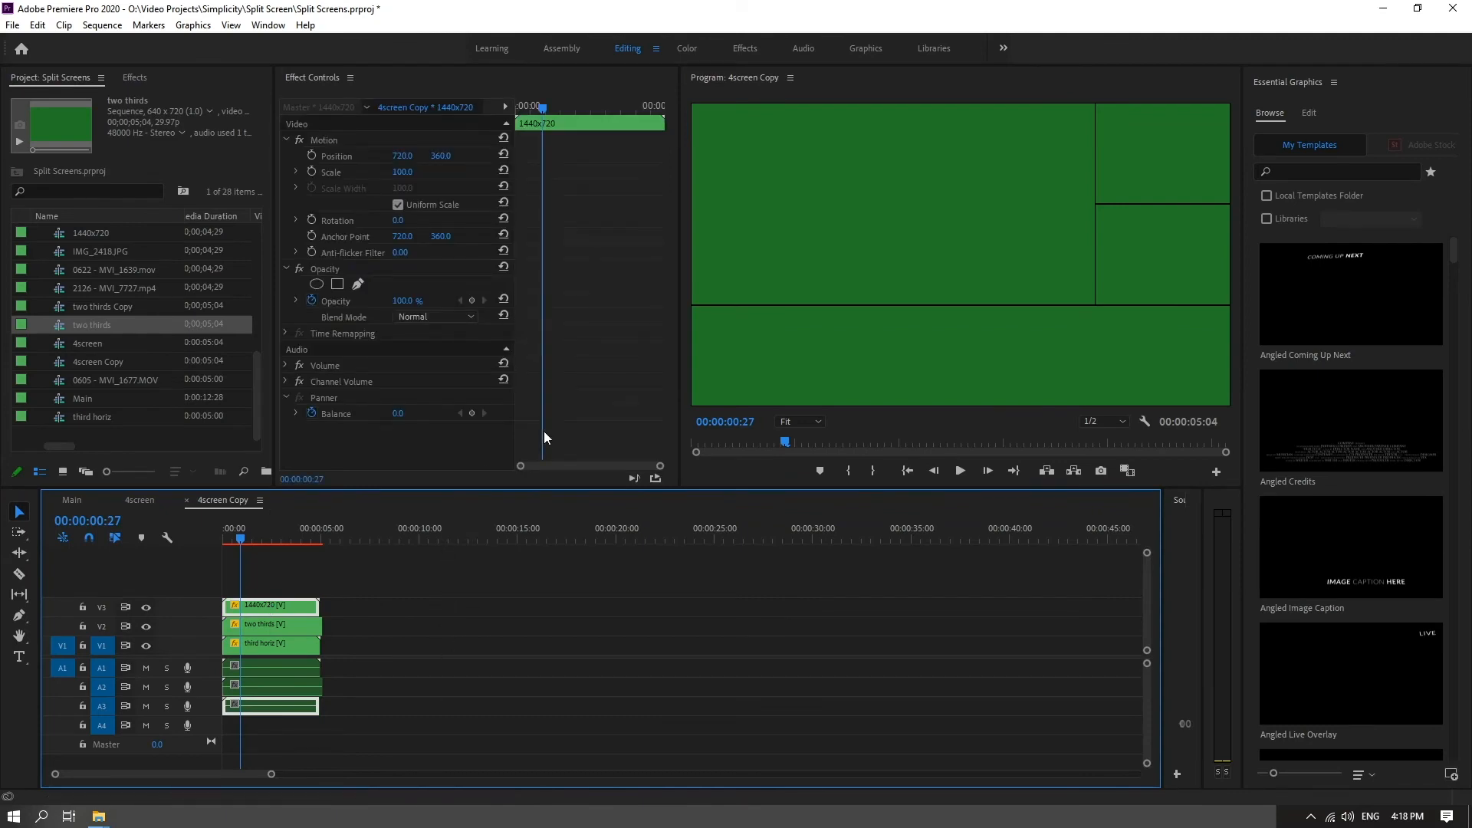
{"action": "left_click", "coordinate": [538, 108]}
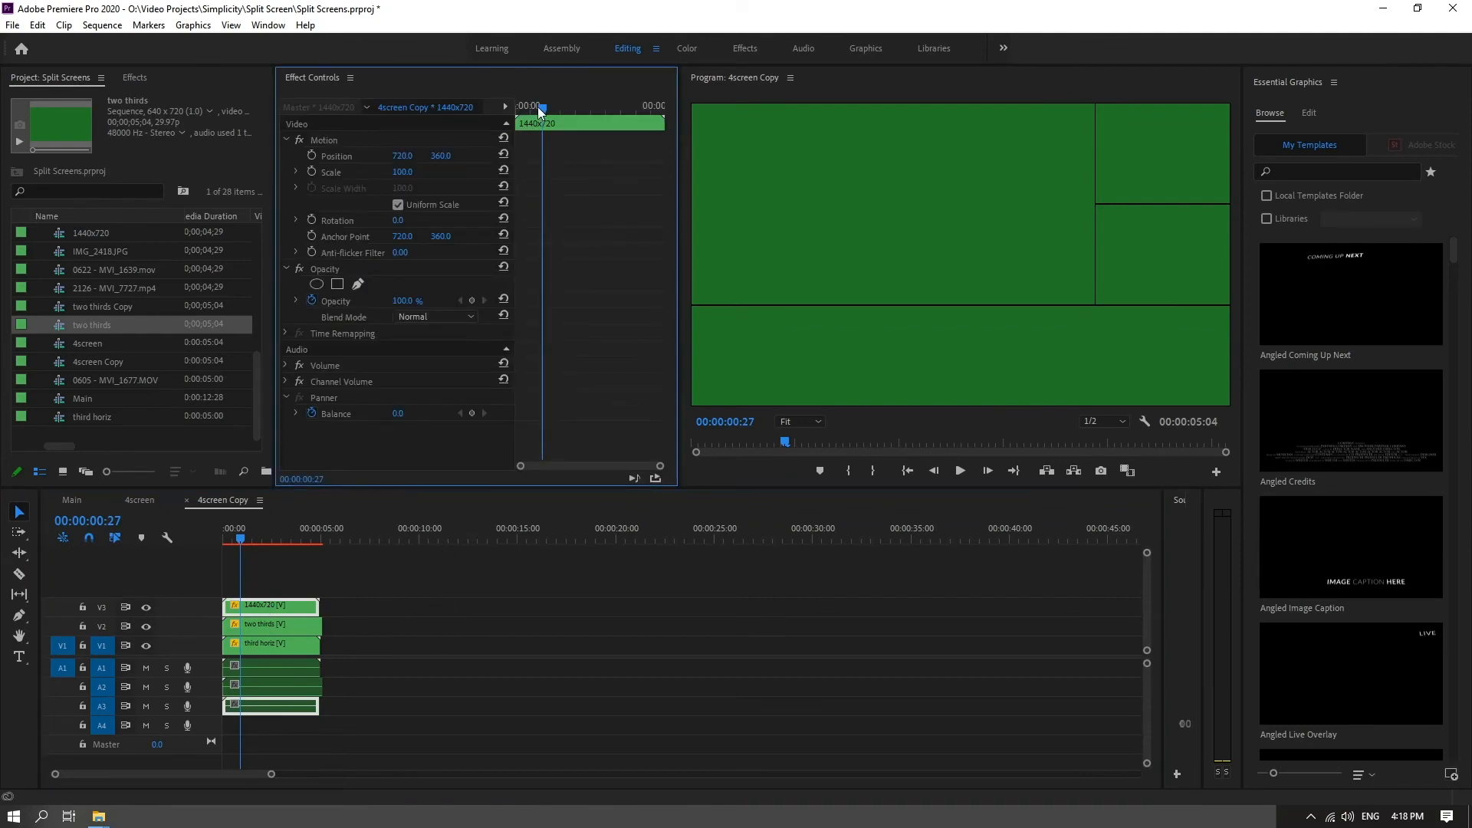
{"action": "left_click_drag", "start_coordinate": [537, 107], "coordinate": [519, 112]}
{"action": "left_click", "coordinate": [312, 155]}
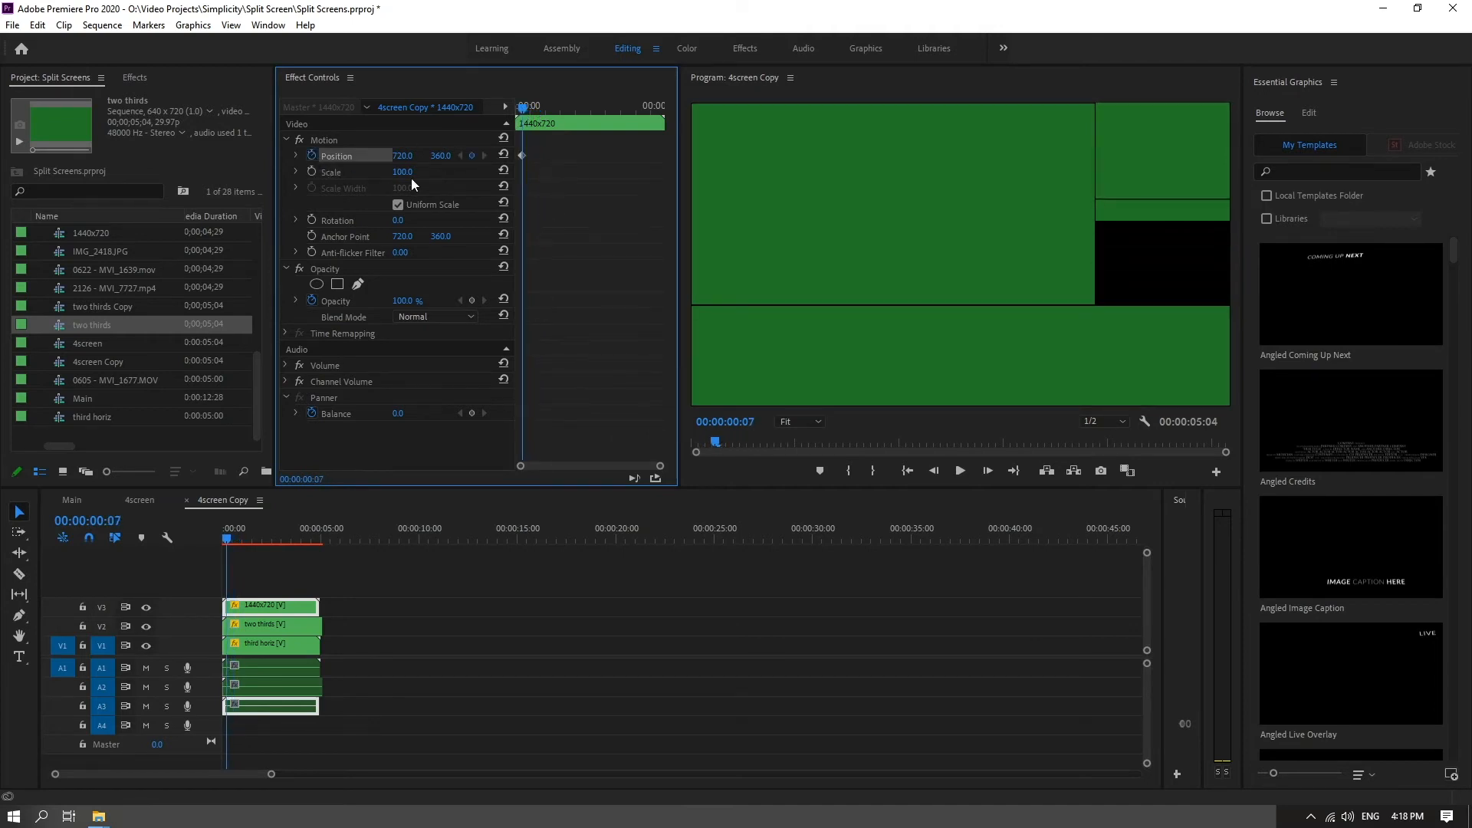
{"action": "right_click", "coordinate": [523, 155]}
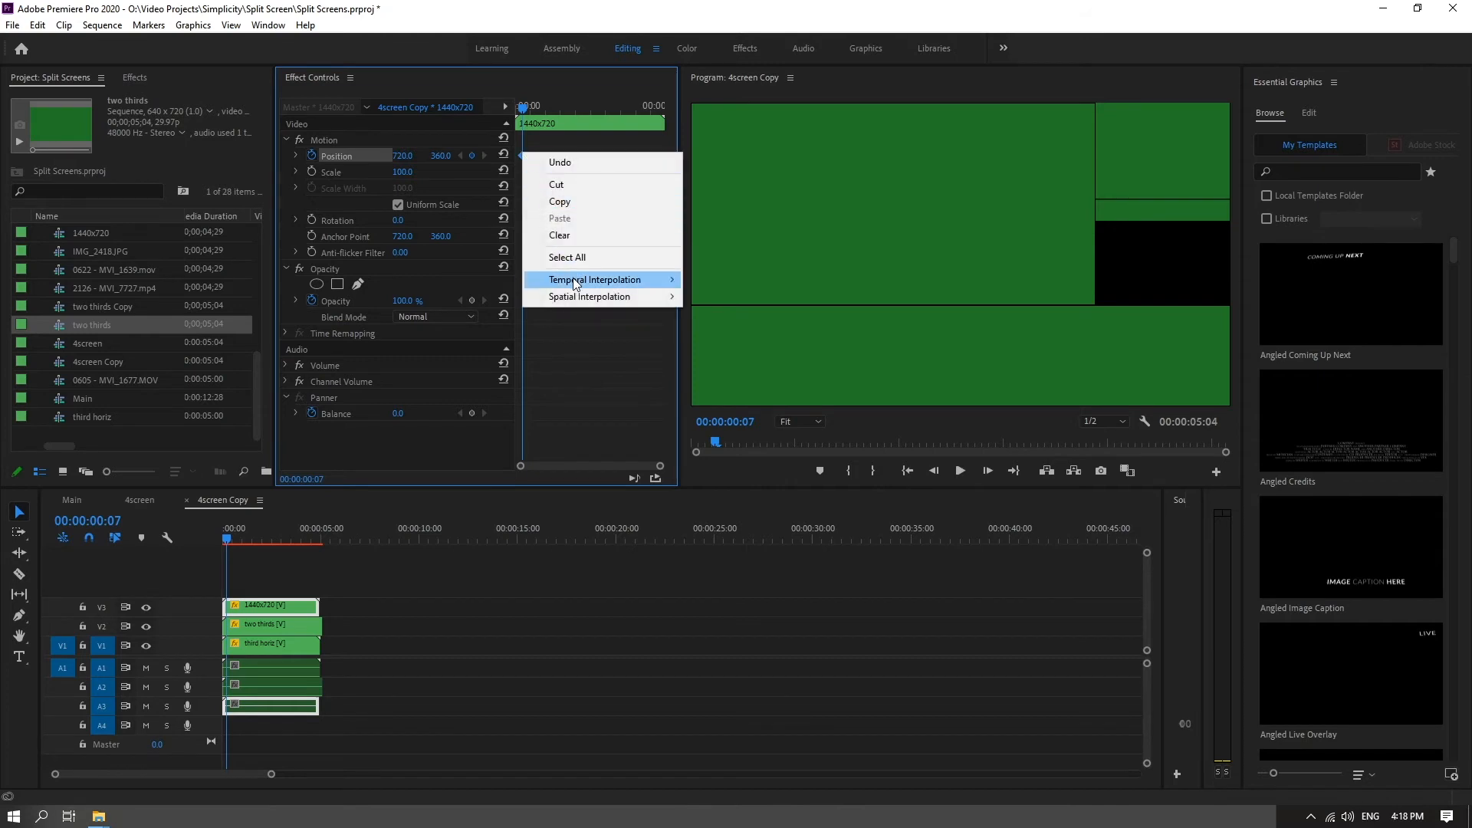
{"action": "mouse_move", "coordinate": [661, 281]}
{"action": "left_click", "coordinate": [722, 369]}
Step: Set the 1440x720 clip's X position to -720 at the sequence start and play back the slide-in
{"action": "left_click_drag", "start_coordinate": [523, 107], "coordinate": [508, 107]}
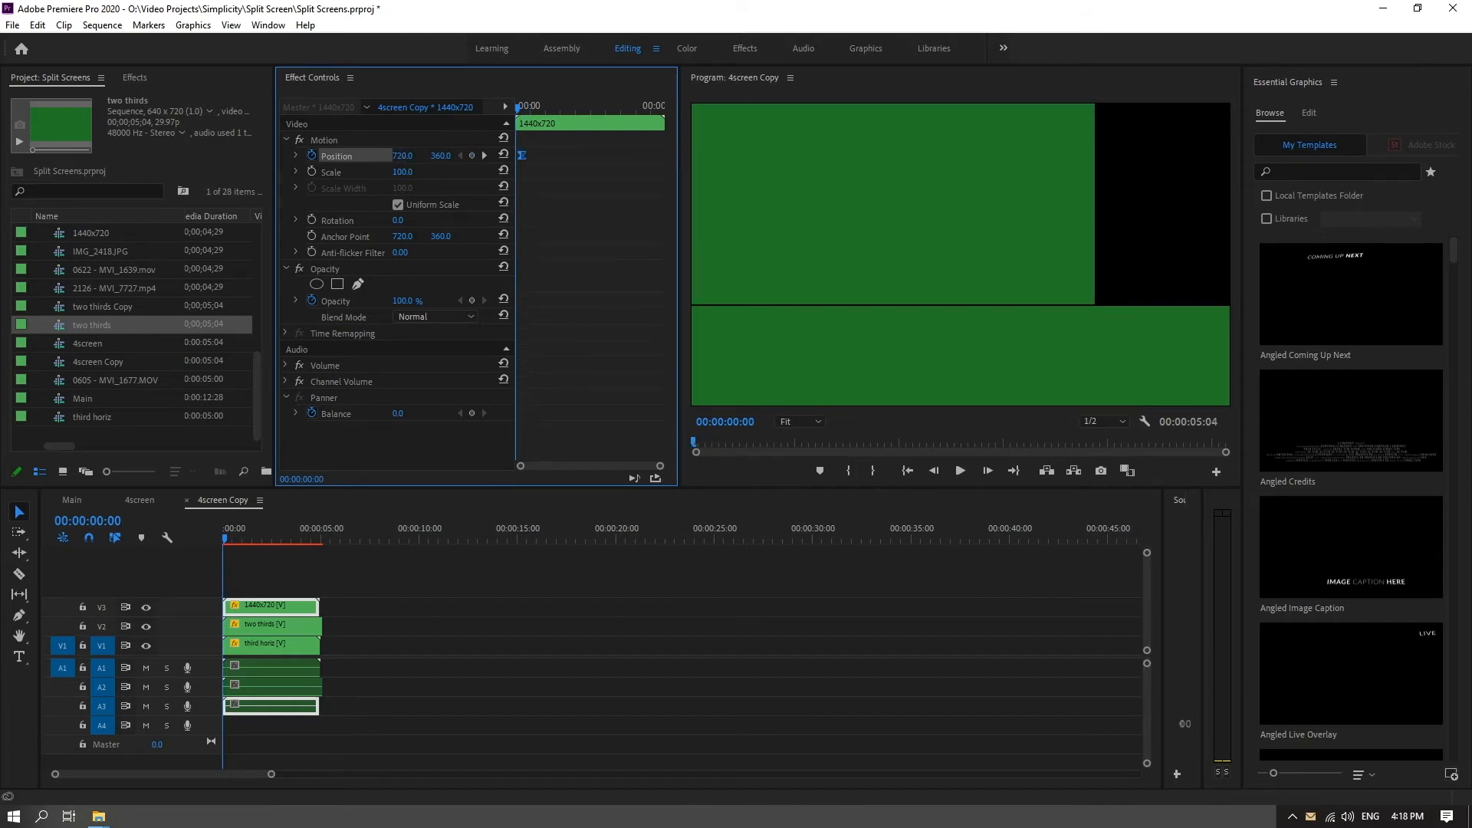
{"action": "left_click_drag", "start_coordinate": [403, 156], "coordinate": [0, 156]}
{"action": "left_click", "coordinate": [408, 156]}
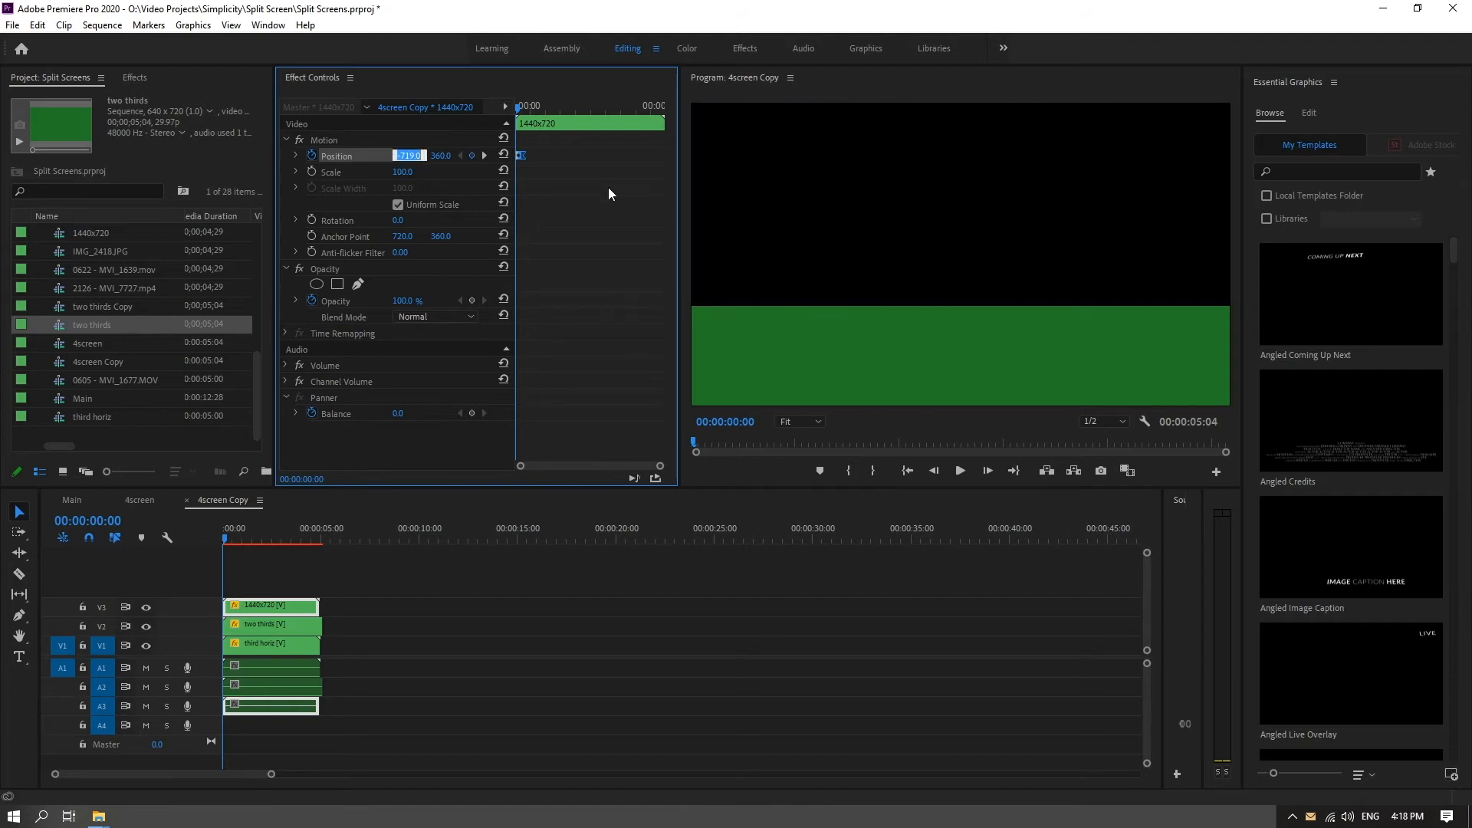
{"action": "type", "text": "-720"}
{"action": "key", "text": "Return"}
{"action": "key", "text": "space"}
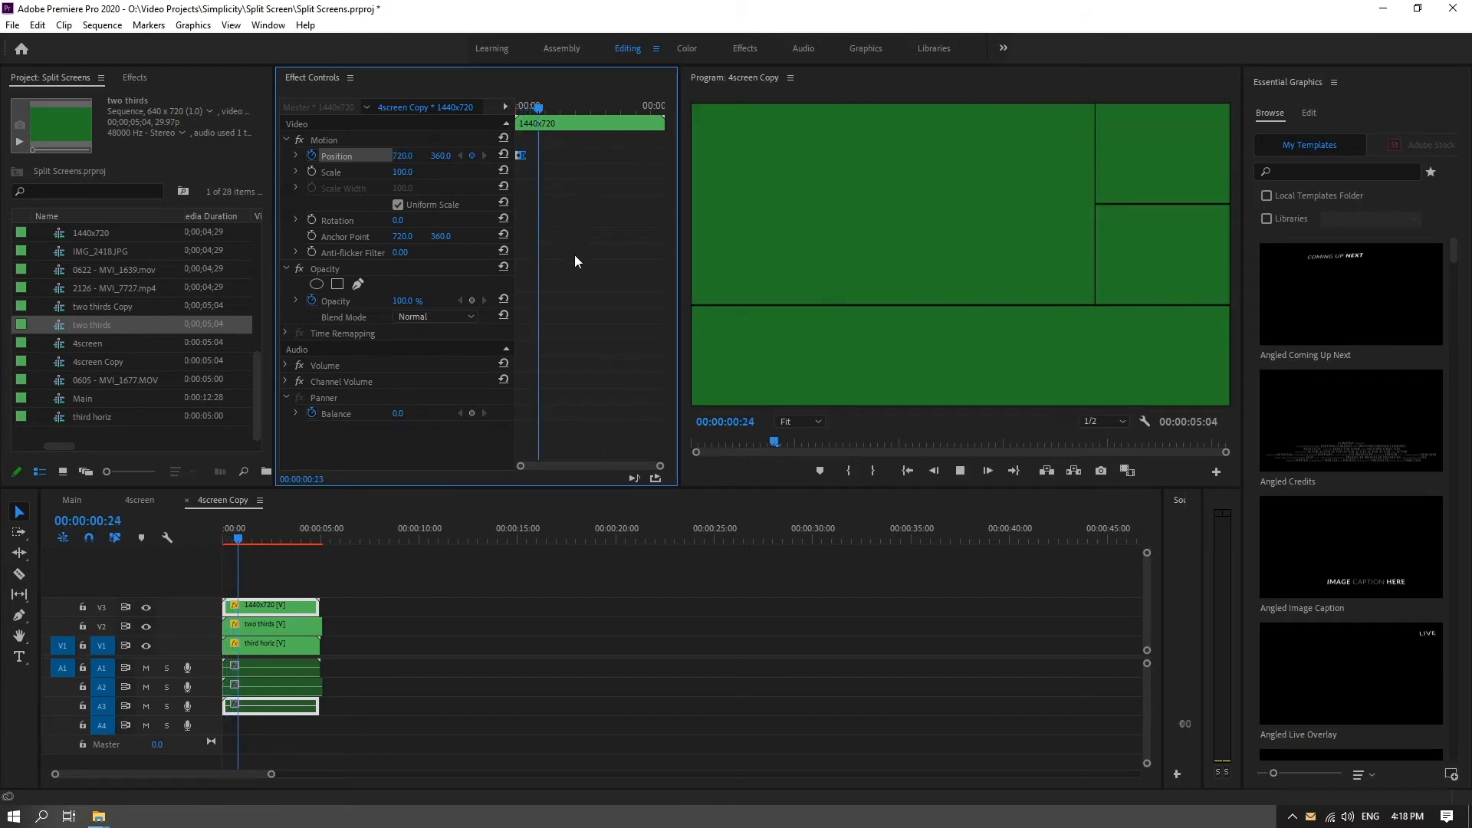
{"action": "key", "text": "space"}
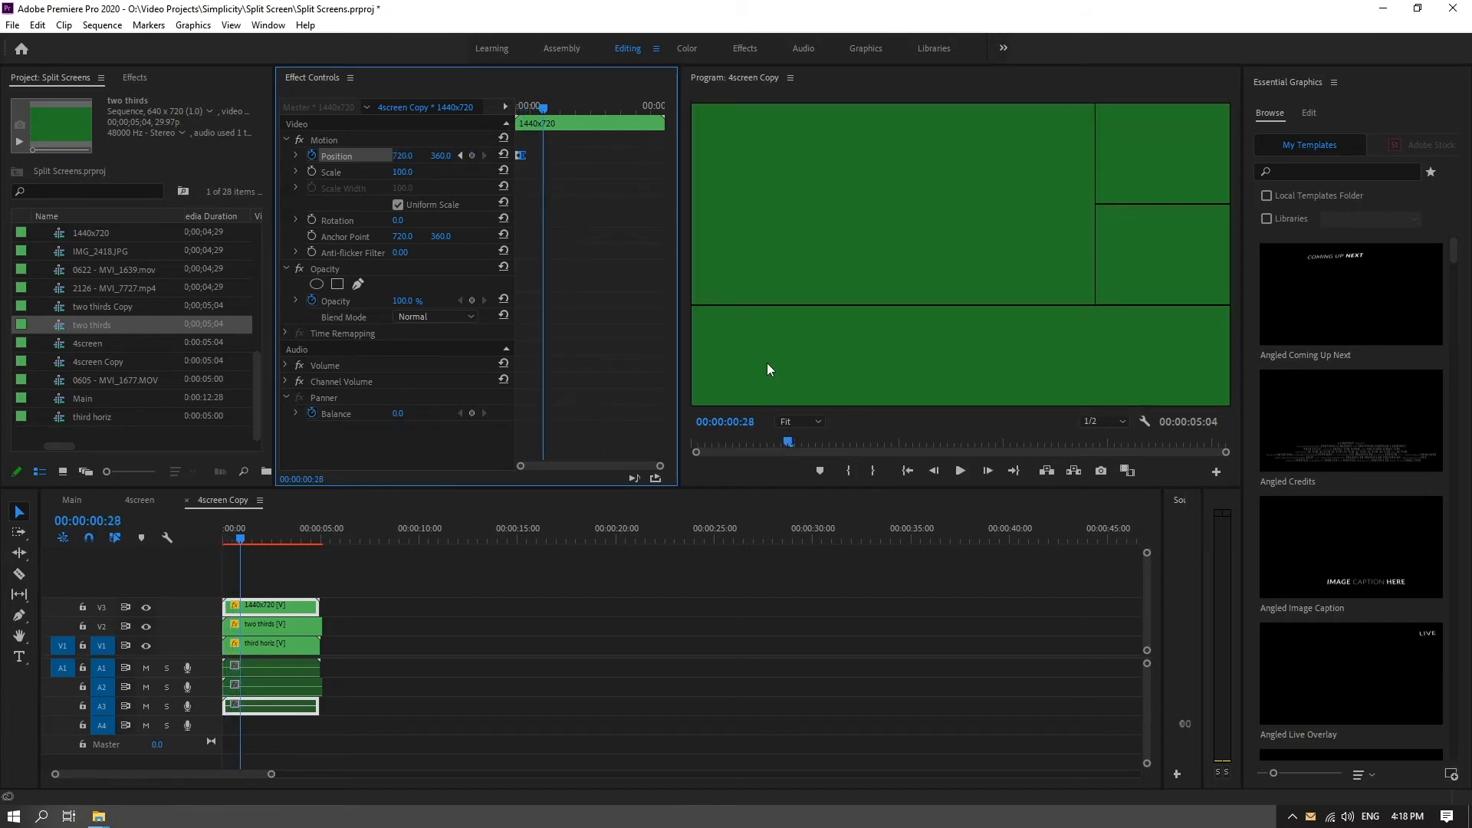
Step: Add a Position keyframe to the third horiz clip at 00:00:00:07 and ease its temporal interpolation
{"action": "left_click", "coordinate": [282, 649]}
{"action": "key", "text": "Home"}
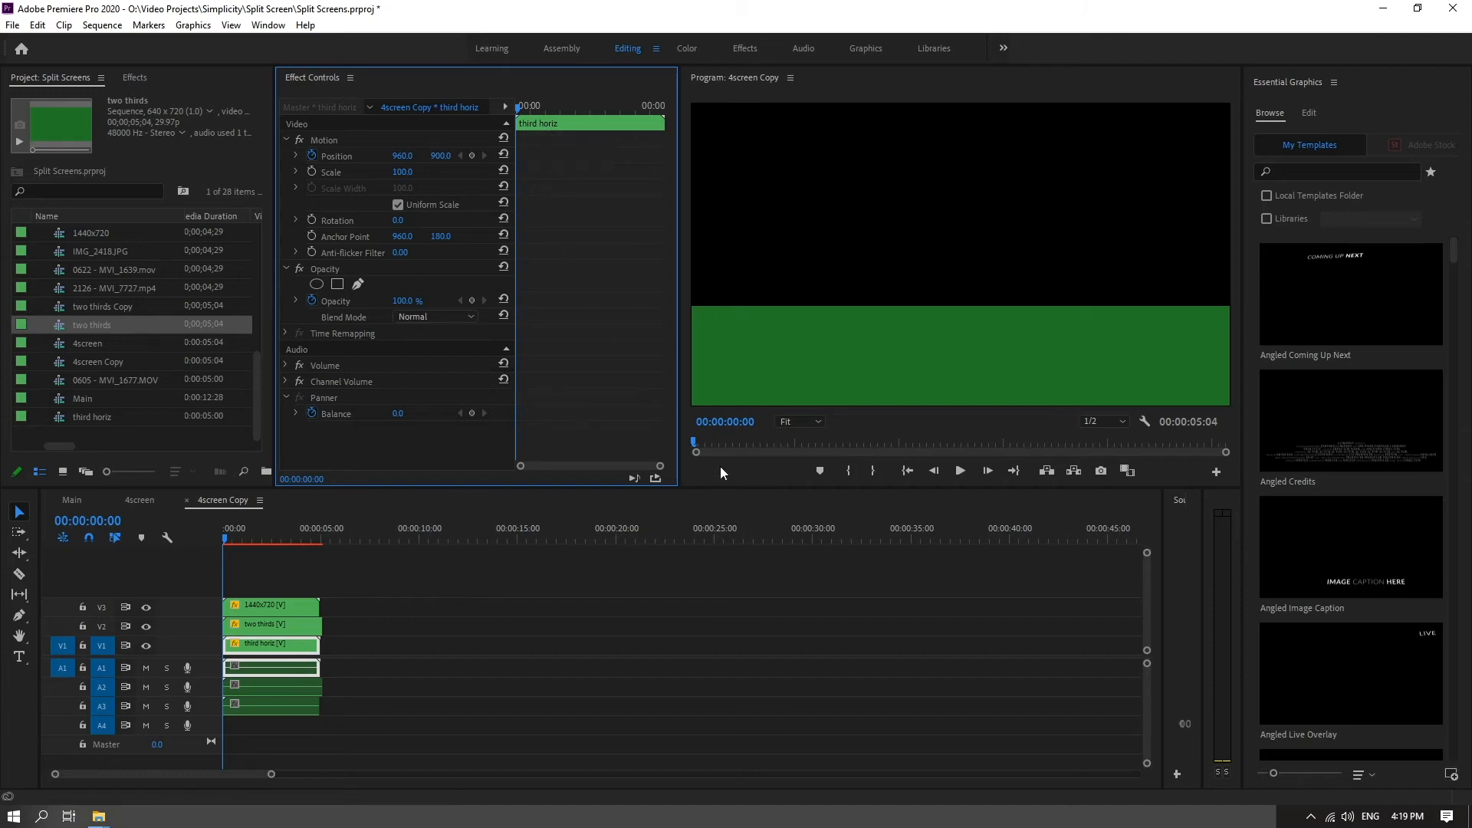
{"action": "left_click_drag", "start_coordinate": [694, 440], "coordinate": [721, 449]}
{"action": "key", "text": "Left"}
{"action": "left_click", "coordinate": [311, 156]}
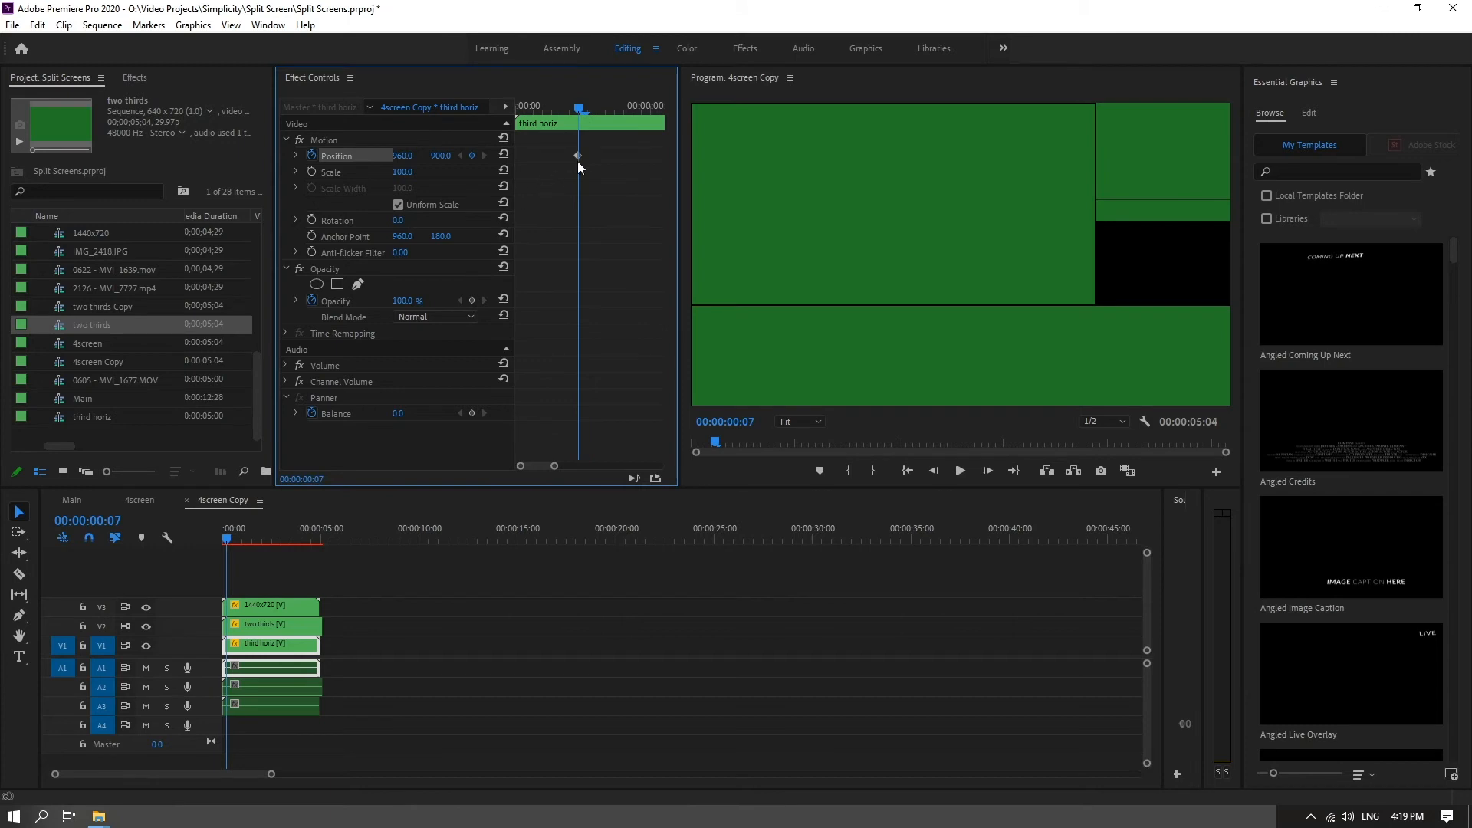
{"action": "right_click", "coordinate": [579, 154]}
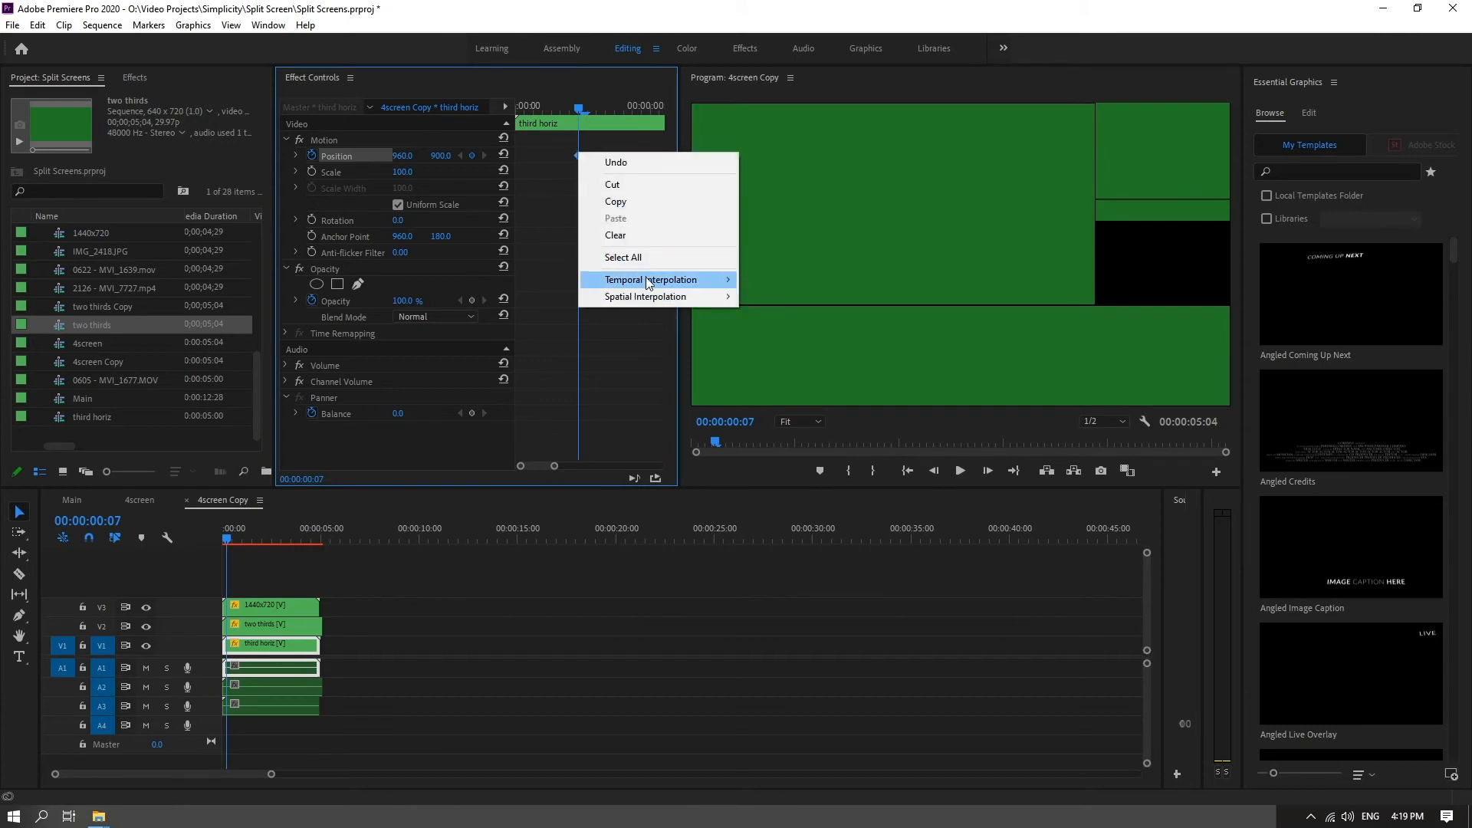
{"action": "mouse_move", "coordinate": [713, 281]}
{"action": "left_click", "coordinate": [774, 369]}
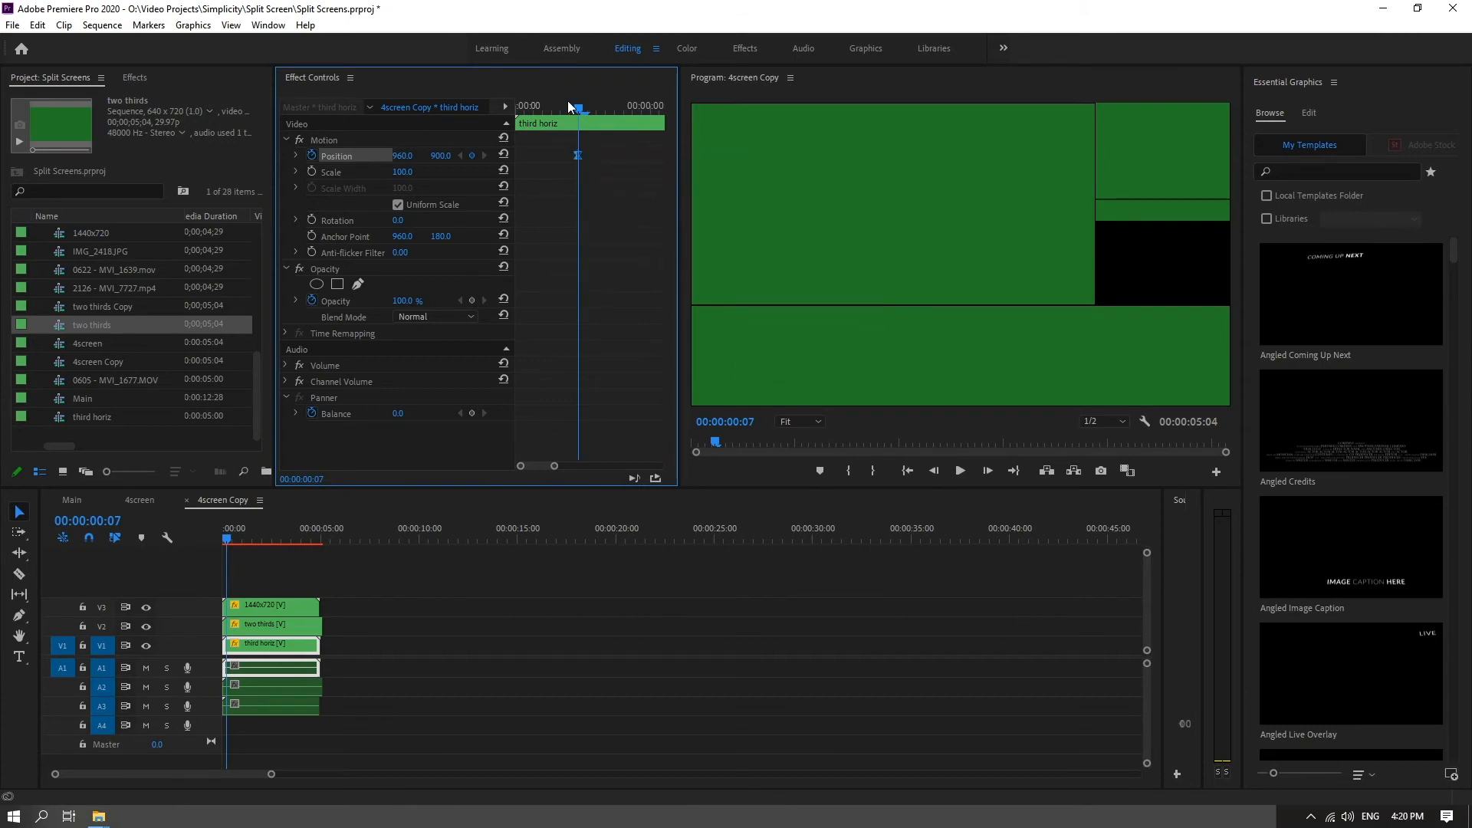
Step: Set the third horiz clip's Y position to 1260 at the sequence start so it begins below the frame
{"action": "left_click_drag", "start_coordinate": [577, 105], "coordinate": [503, 115]}
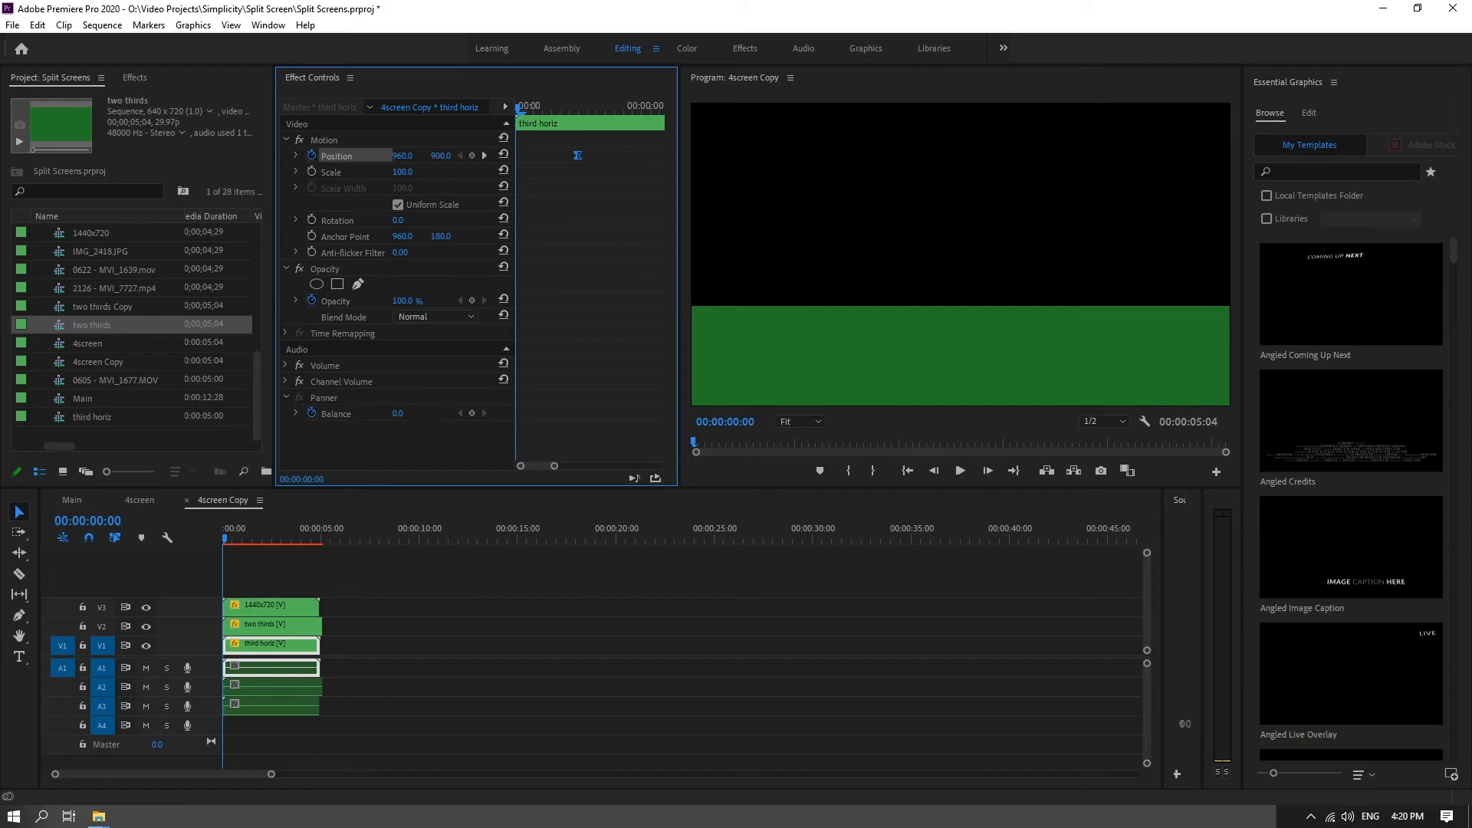
{"action": "left_click_drag", "start_coordinate": [441, 156], "coordinate": [717, 156]}
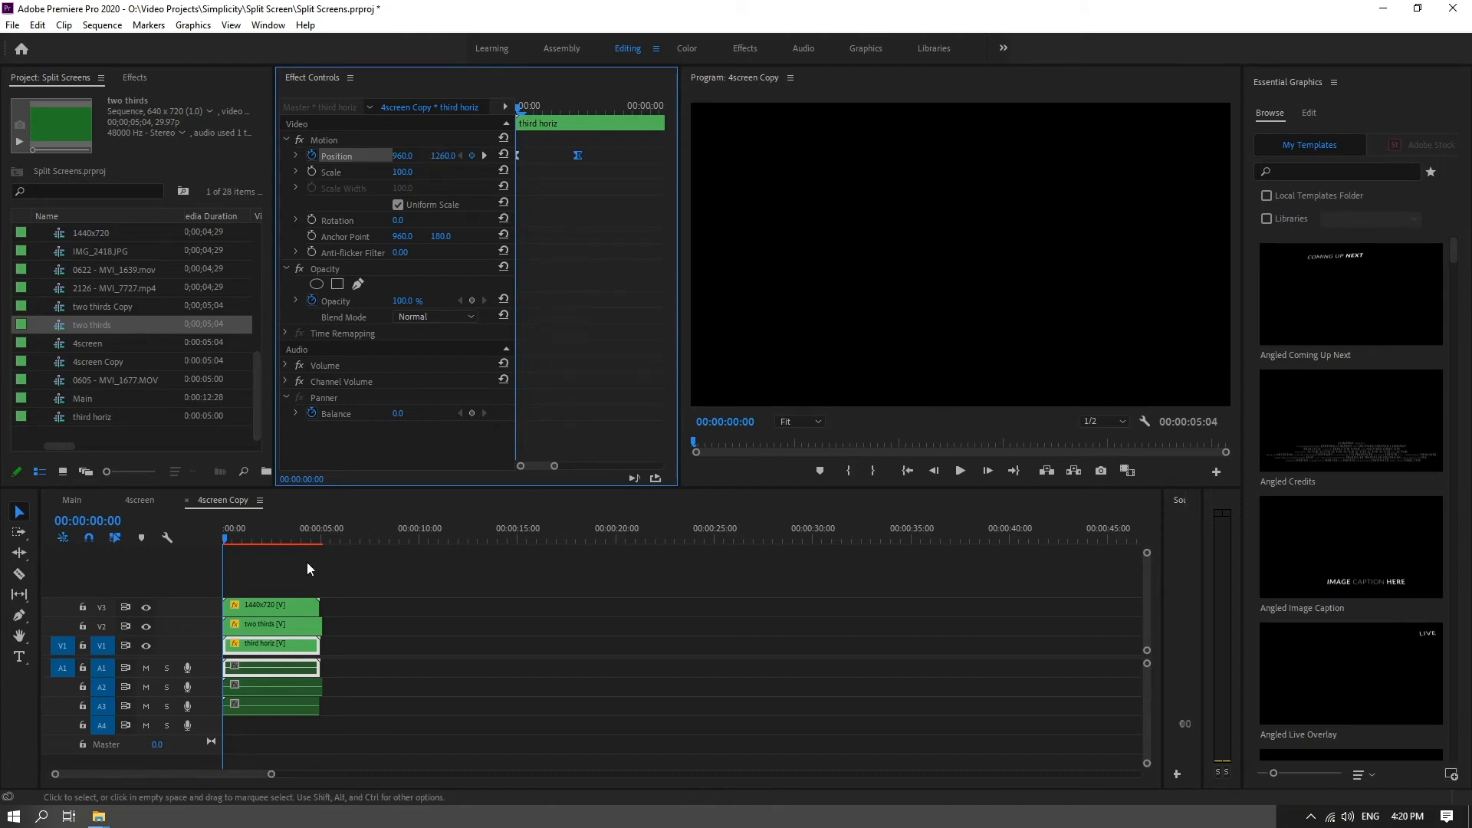
{"action": "left_click", "coordinate": [224, 536]}
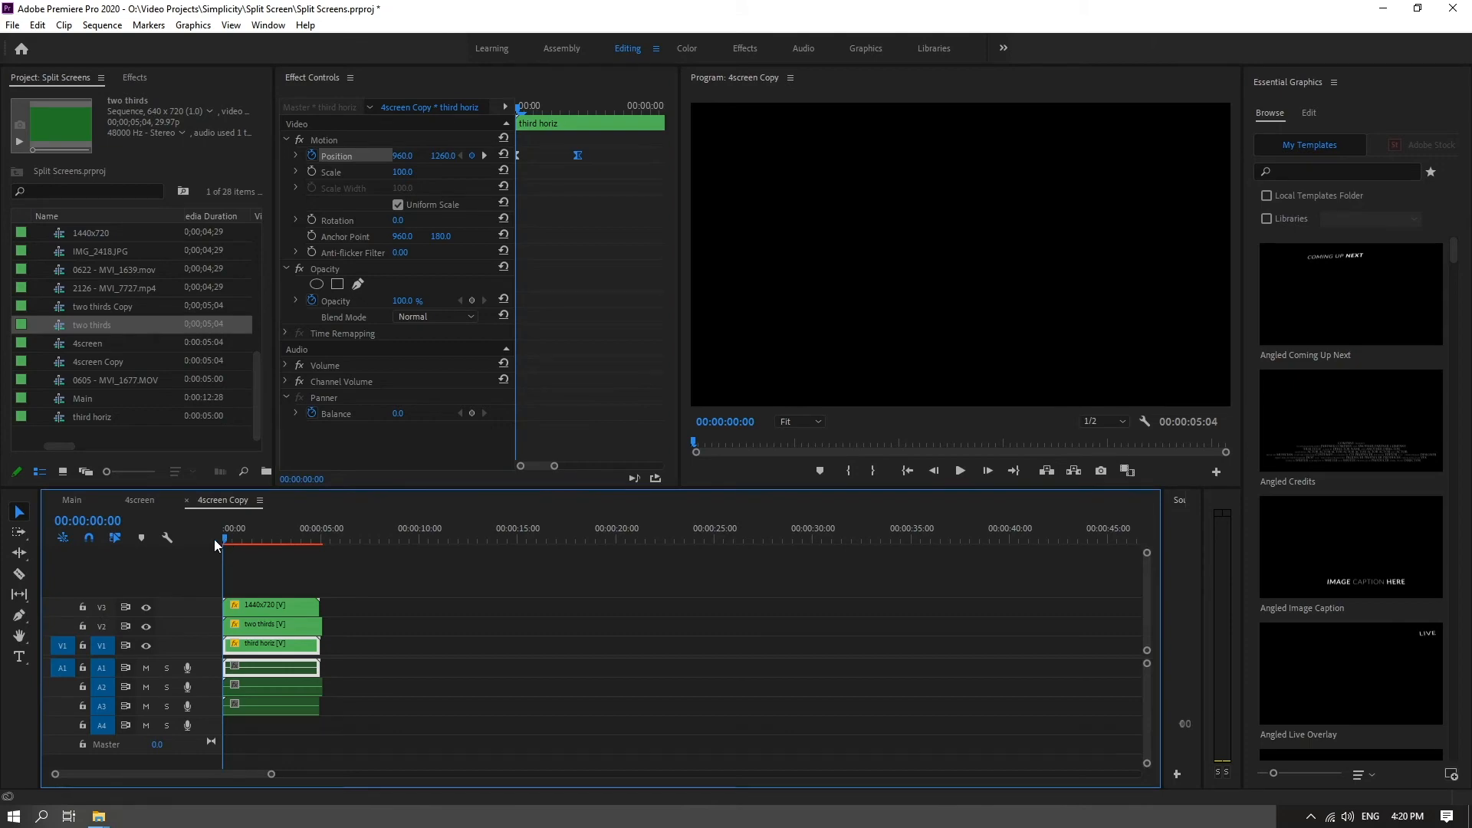
Step: Play back the opening second of 4screen Copy to check the combined slide-in animation
{"action": "key", "text": "space"}
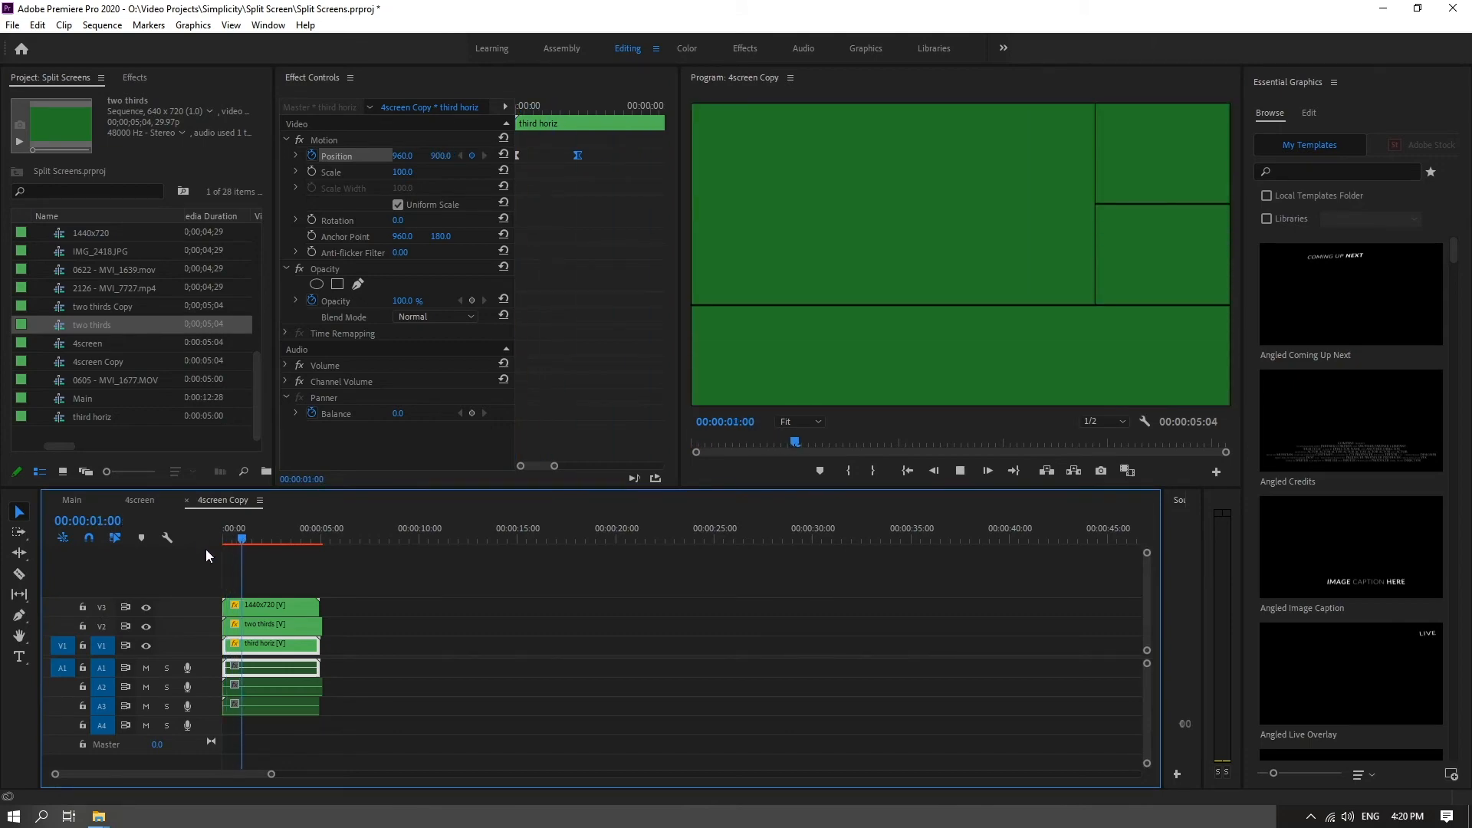
{"action": "key", "text": "space"}
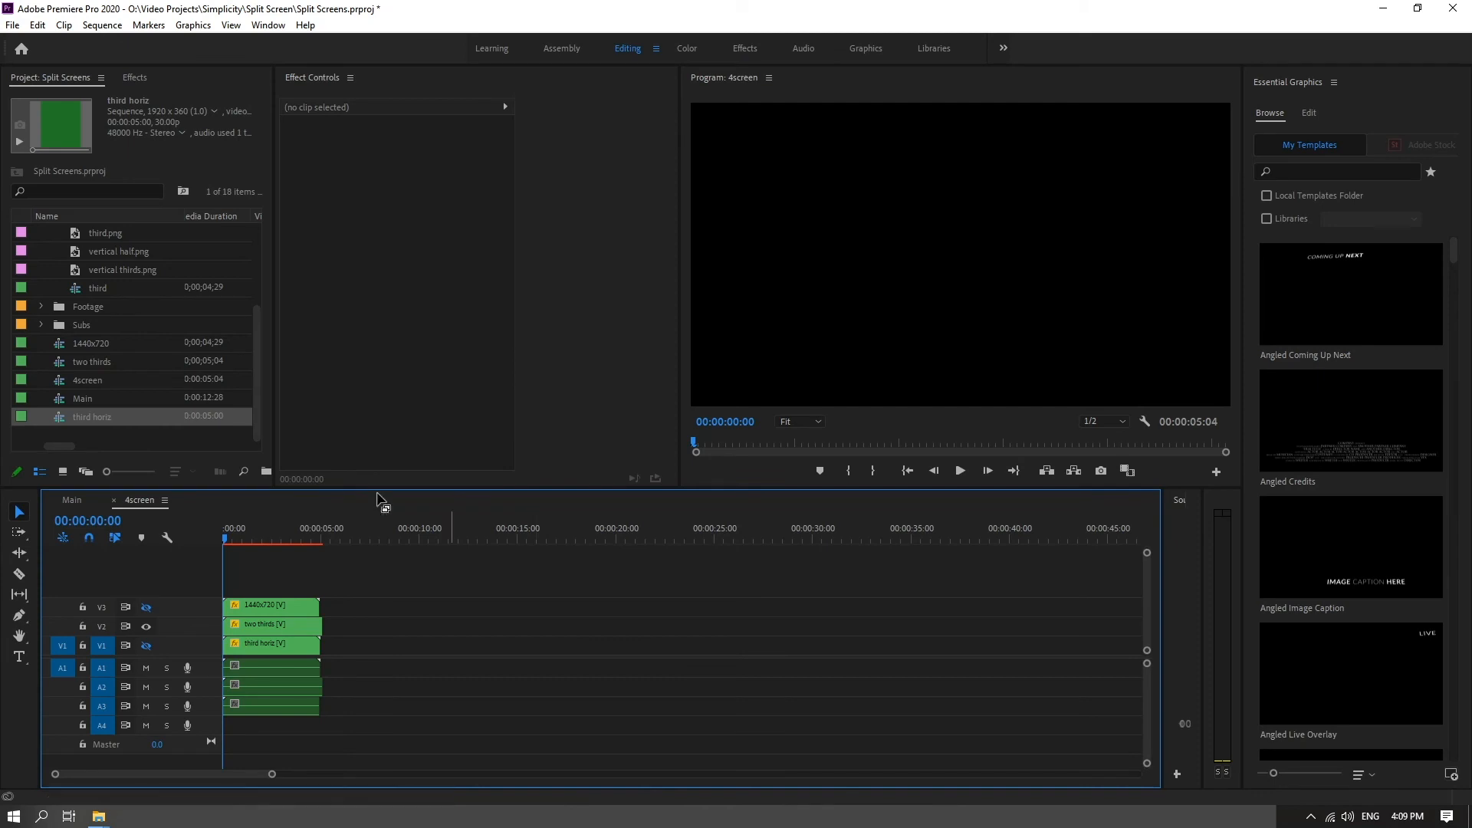
Step: Duplicate the third horiz, 4screen, two thirds and 1440x720 sequences together in the project
{"action": "left_click", "coordinate": [132, 435]}
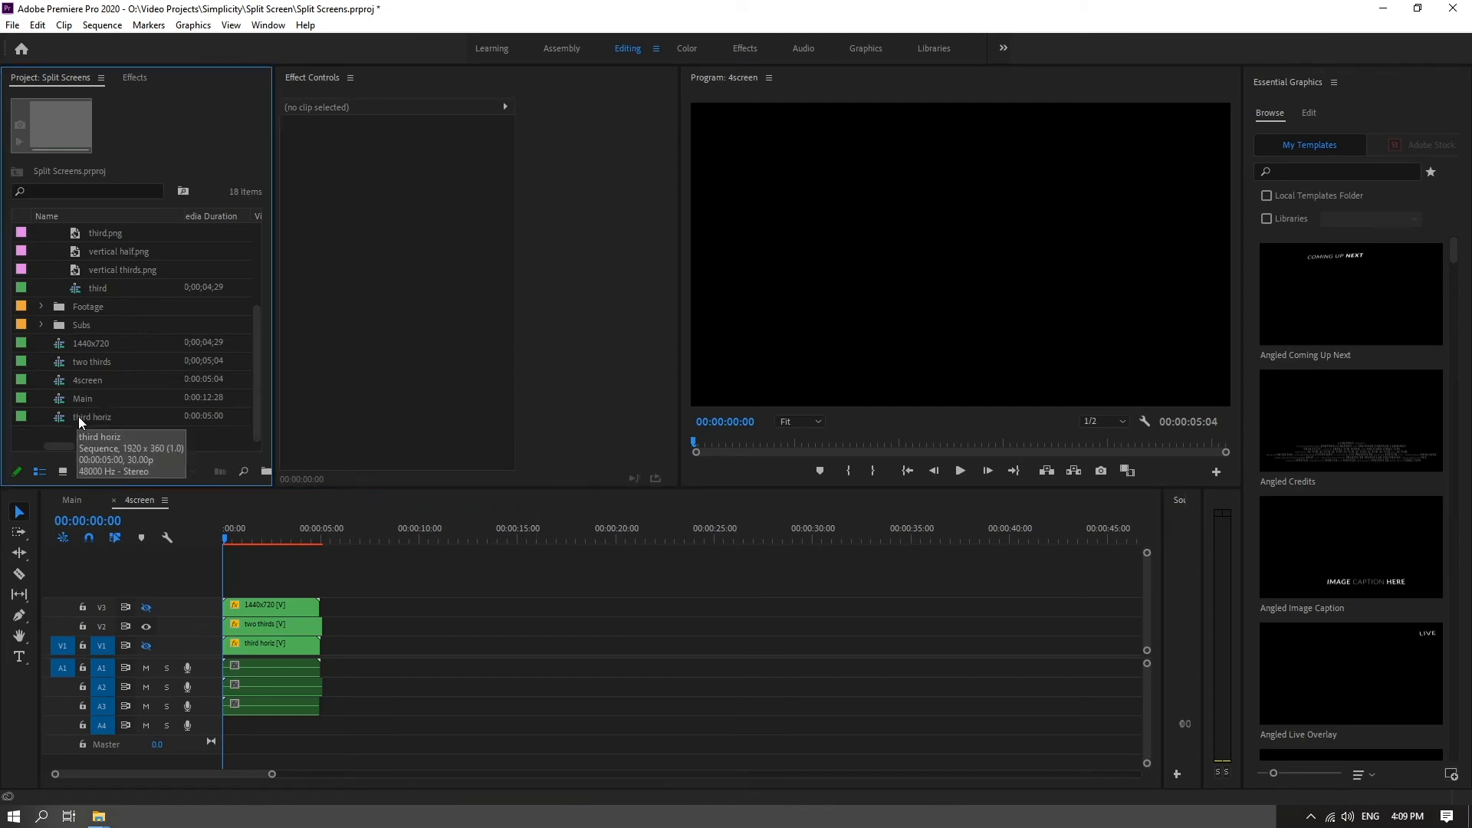
{"action": "left_click", "coordinate": [78, 417]}
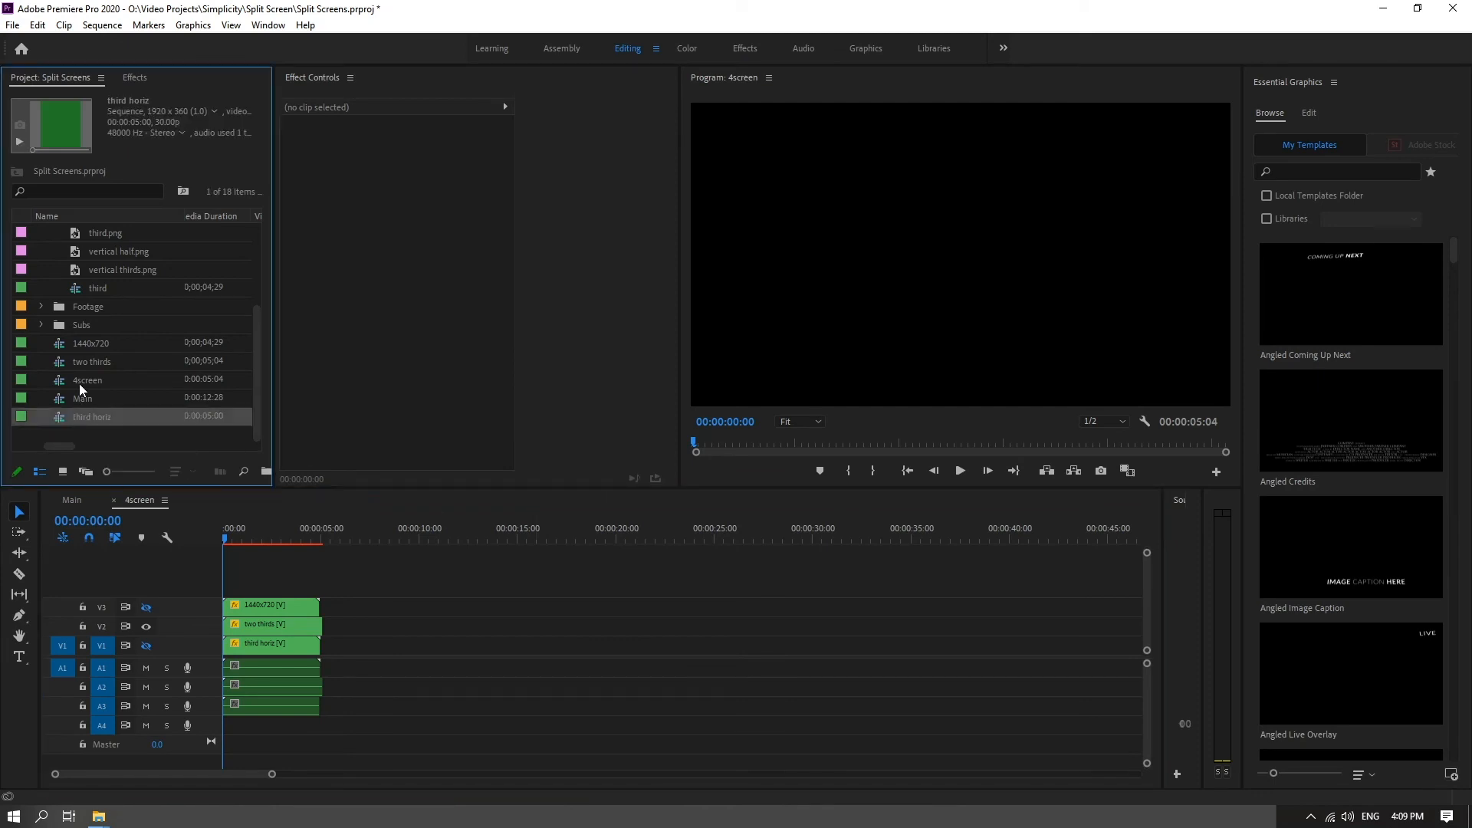
{"action": "left_click", "coordinate": [80, 381], "text": "ctrl"}
{"action": "left_click", "coordinate": [83, 361], "text": "ctrl"}
{"action": "left_click", "coordinate": [83, 349], "text": "ctrl"}
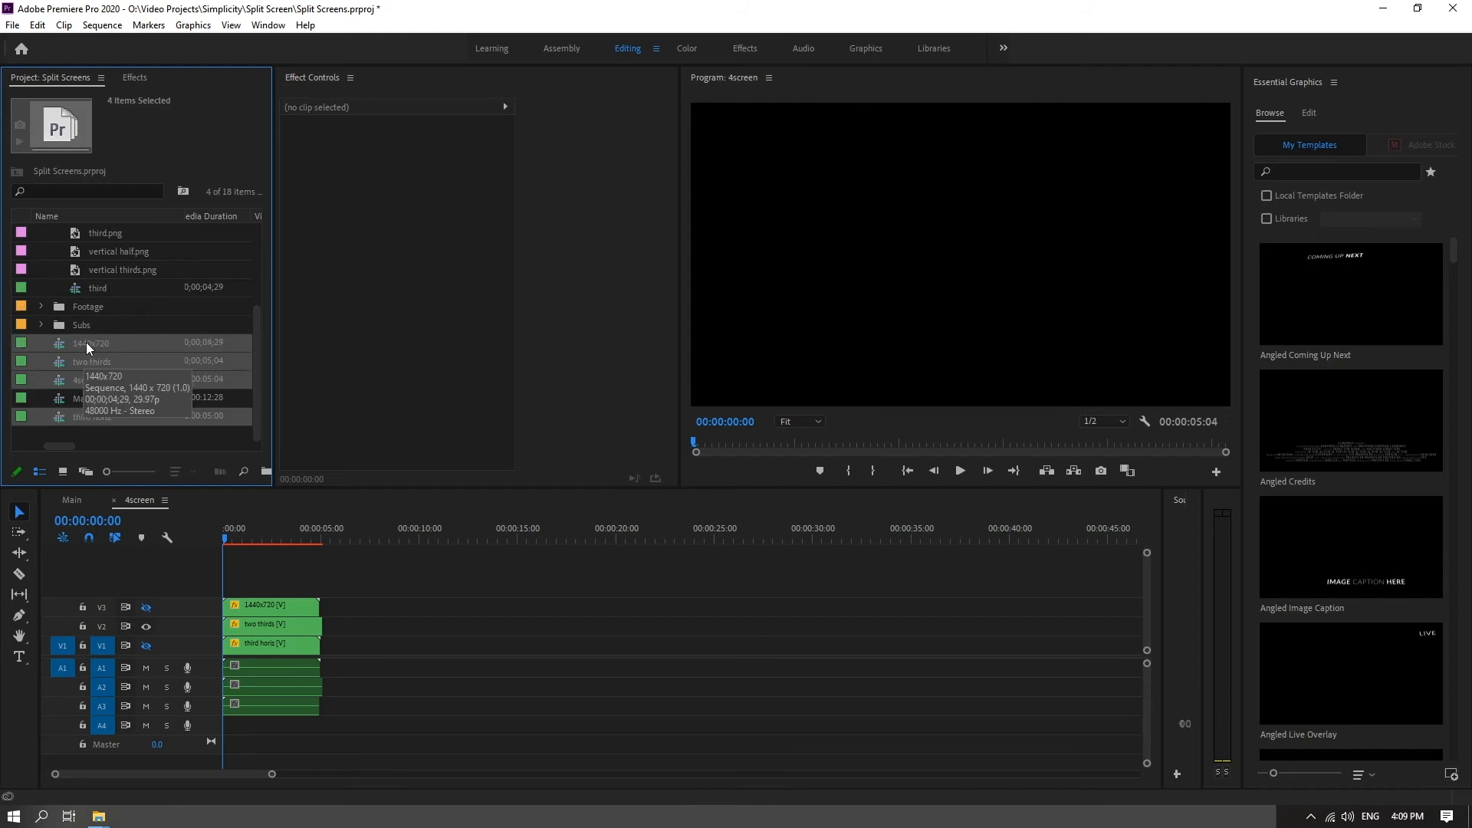
{"action": "right_click", "coordinate": [86, 342]}
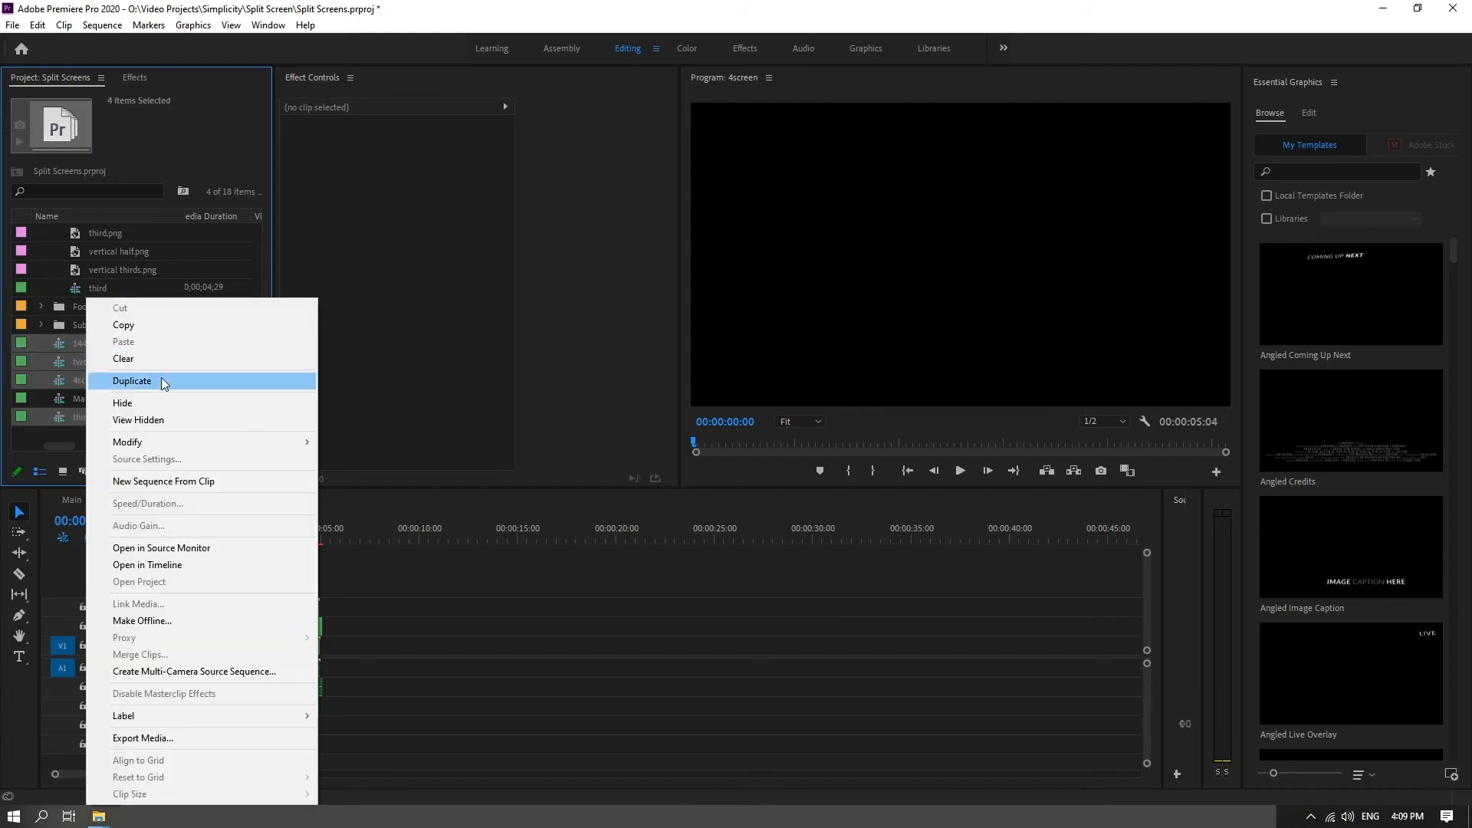
{"action": "left_click", "coordinate": [161, 377]}
Step: Rename the 1440x720 Copy 01 sequence to IMG_2418.JPG, copying the name from the still image in the Footage bin
{"action": "left_click", "coordinate": [114, 363]}
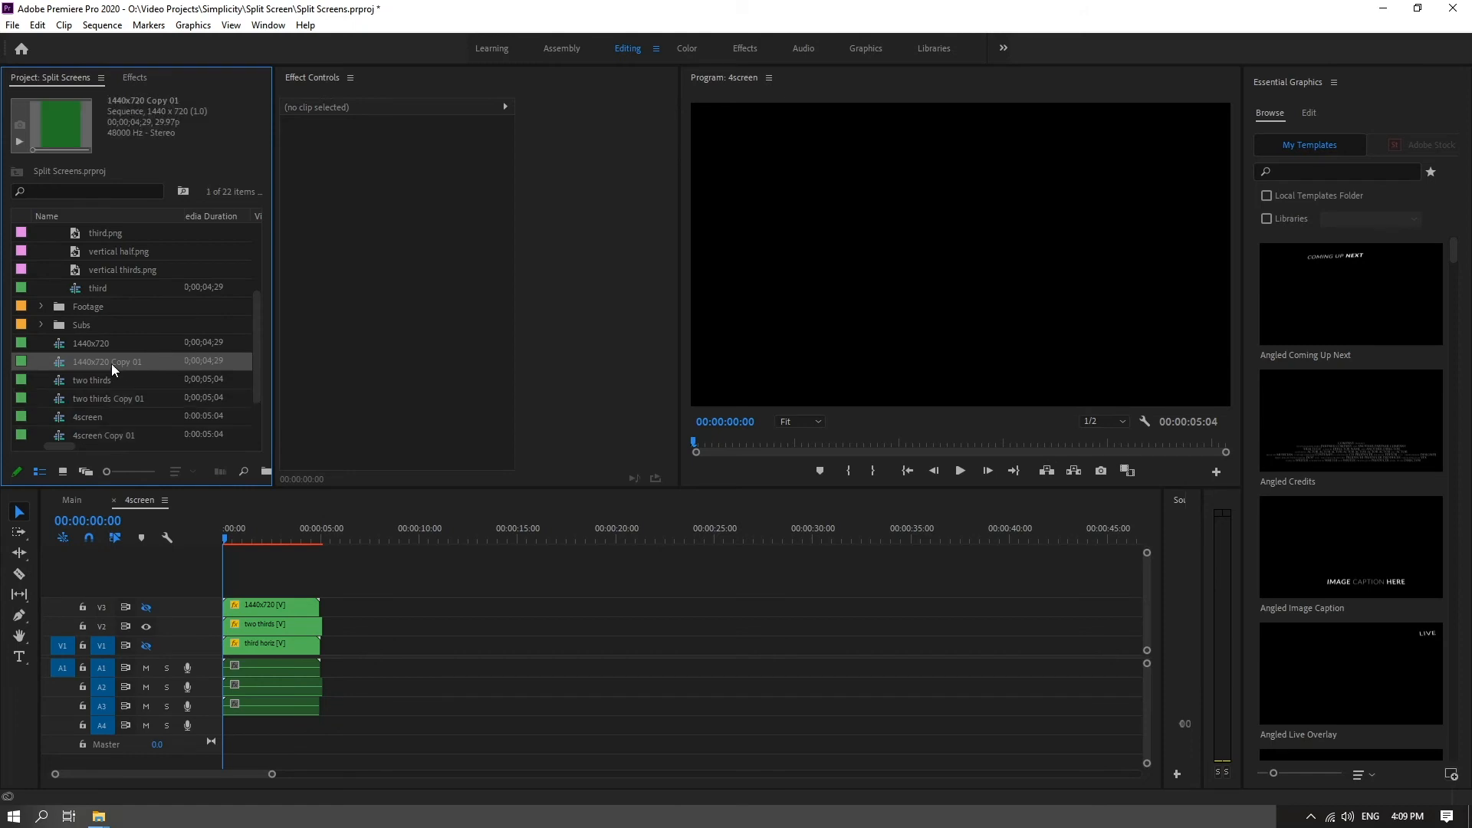
{"action": "scroll", "coordinate": [112, 364], "scroll_direction": "down", "scroll_amount": 1}
{"action": "left_click", "coordinate": [42, 251]}
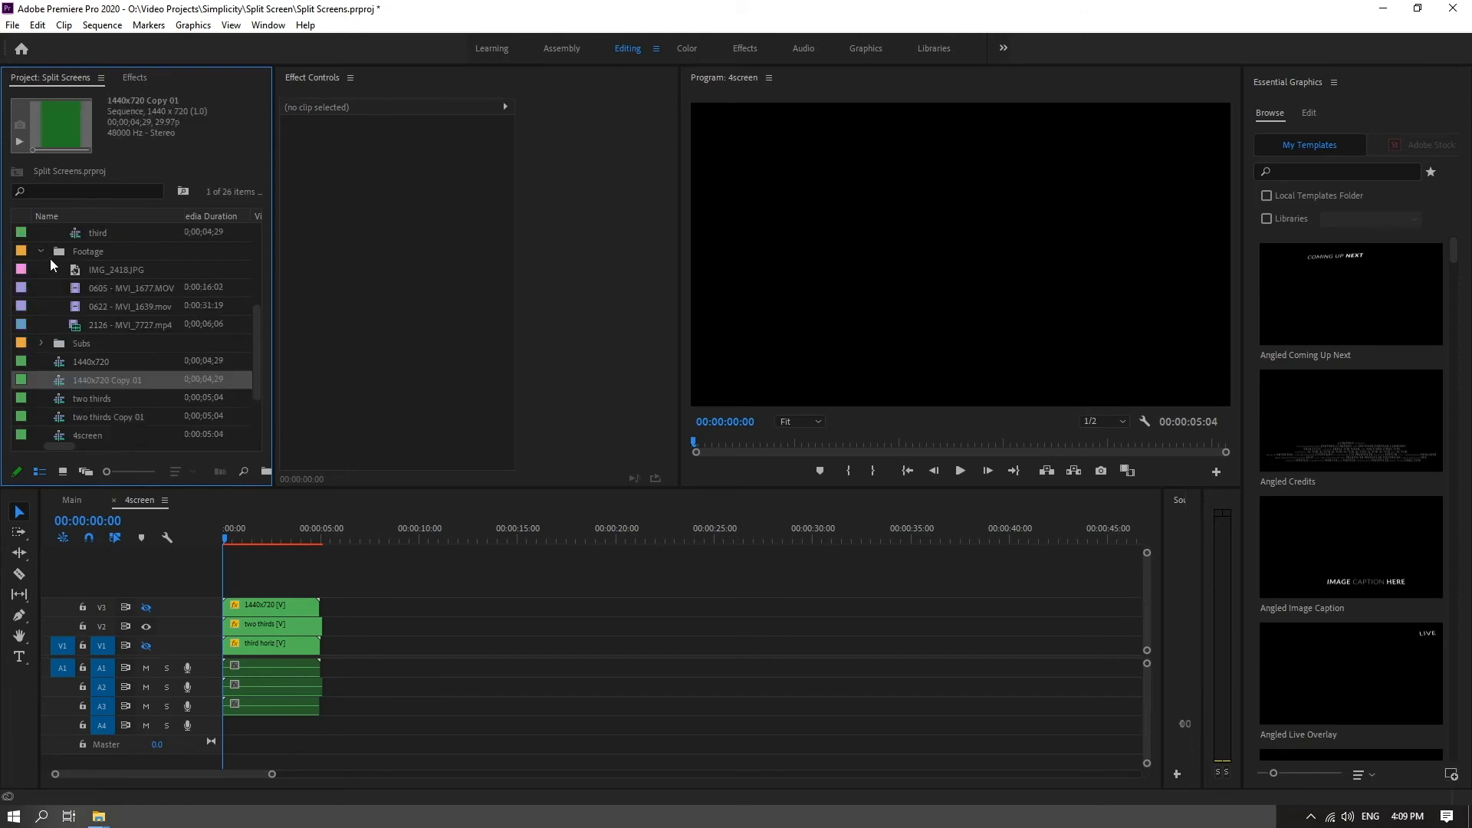
{"action": "left_click", "coordinate": [97, 272]}
{"action": "left_click", "coordinate": [112, 268]}
{"action": "key", "text": "ctrl+c"}
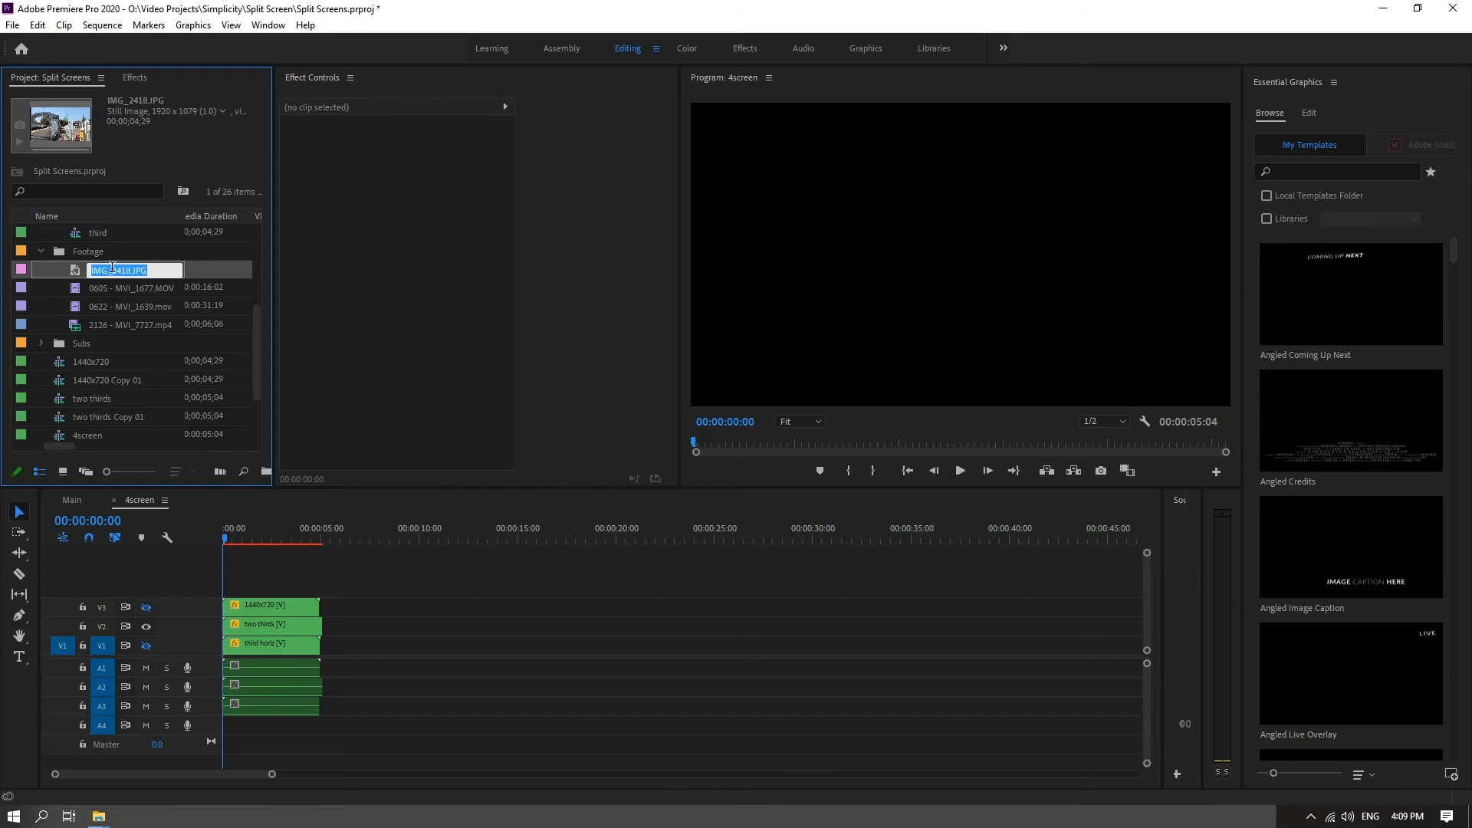
{"action": "left_click", "coordinate": [104, 379]}
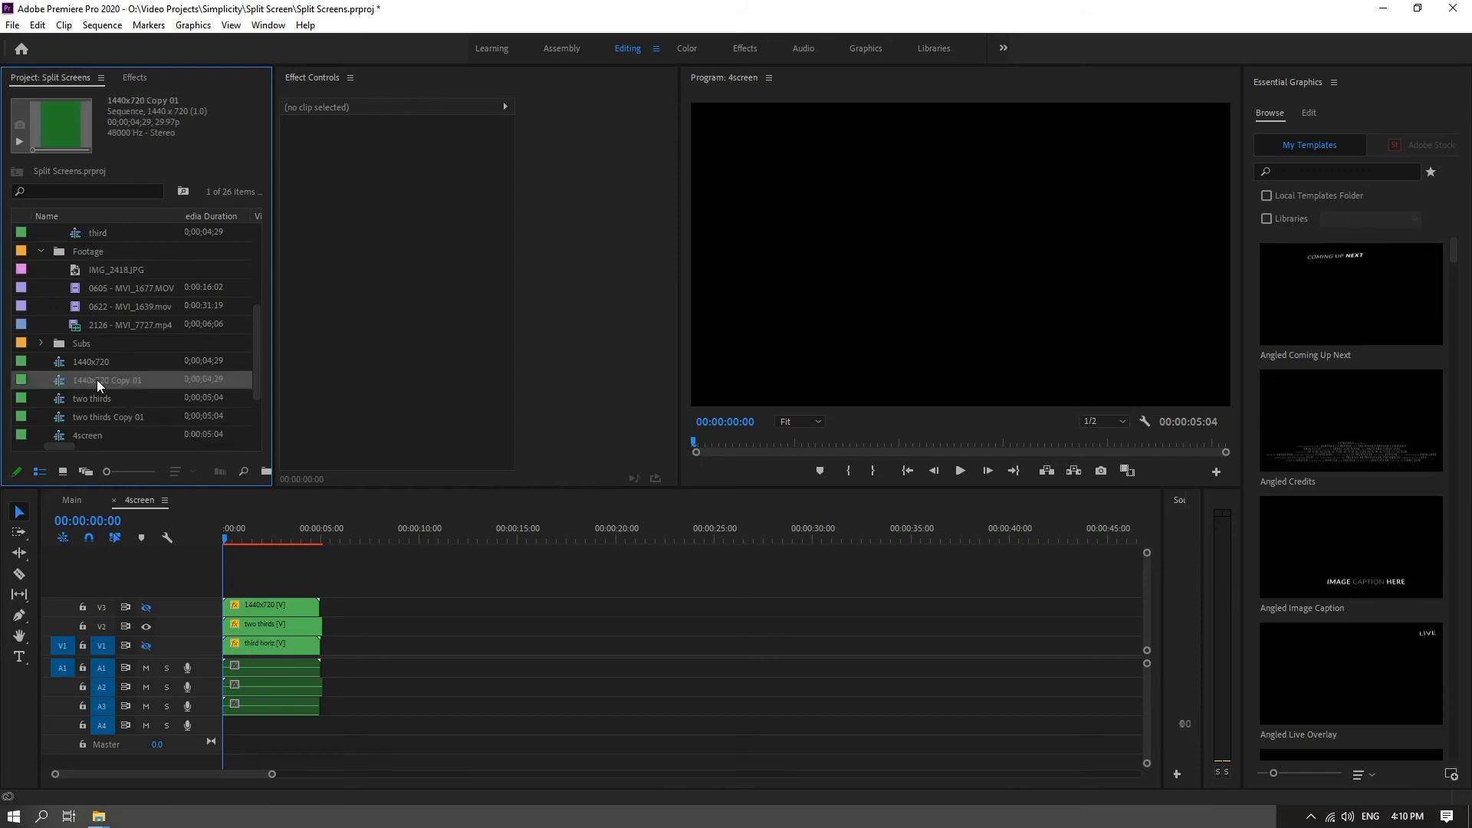
{"action": "left_click", "coordinate": [96, 380]}
{"action": "key", "text": "ctrl+v"}
Step: Rename the third horiz Copy 01 sequence to 0605 - MVI_1677.MOV, copying the name from the matching footage clip
{"action": "left_click", "coordinate": [114, 292]}
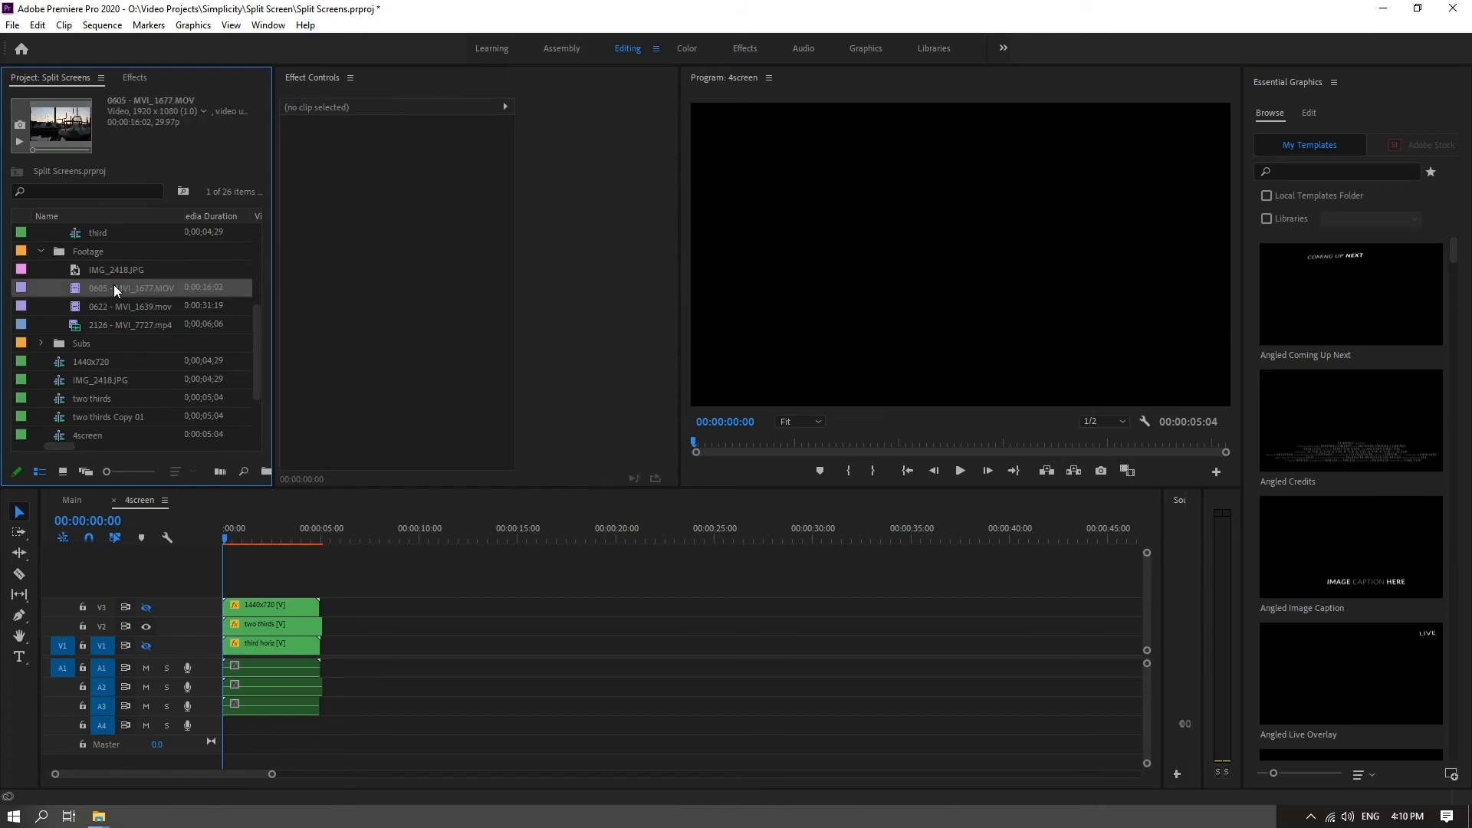
{"action": "left_click", "coordinate": [104, 287]}
{"action": "key", "text": "ctrl+c"}
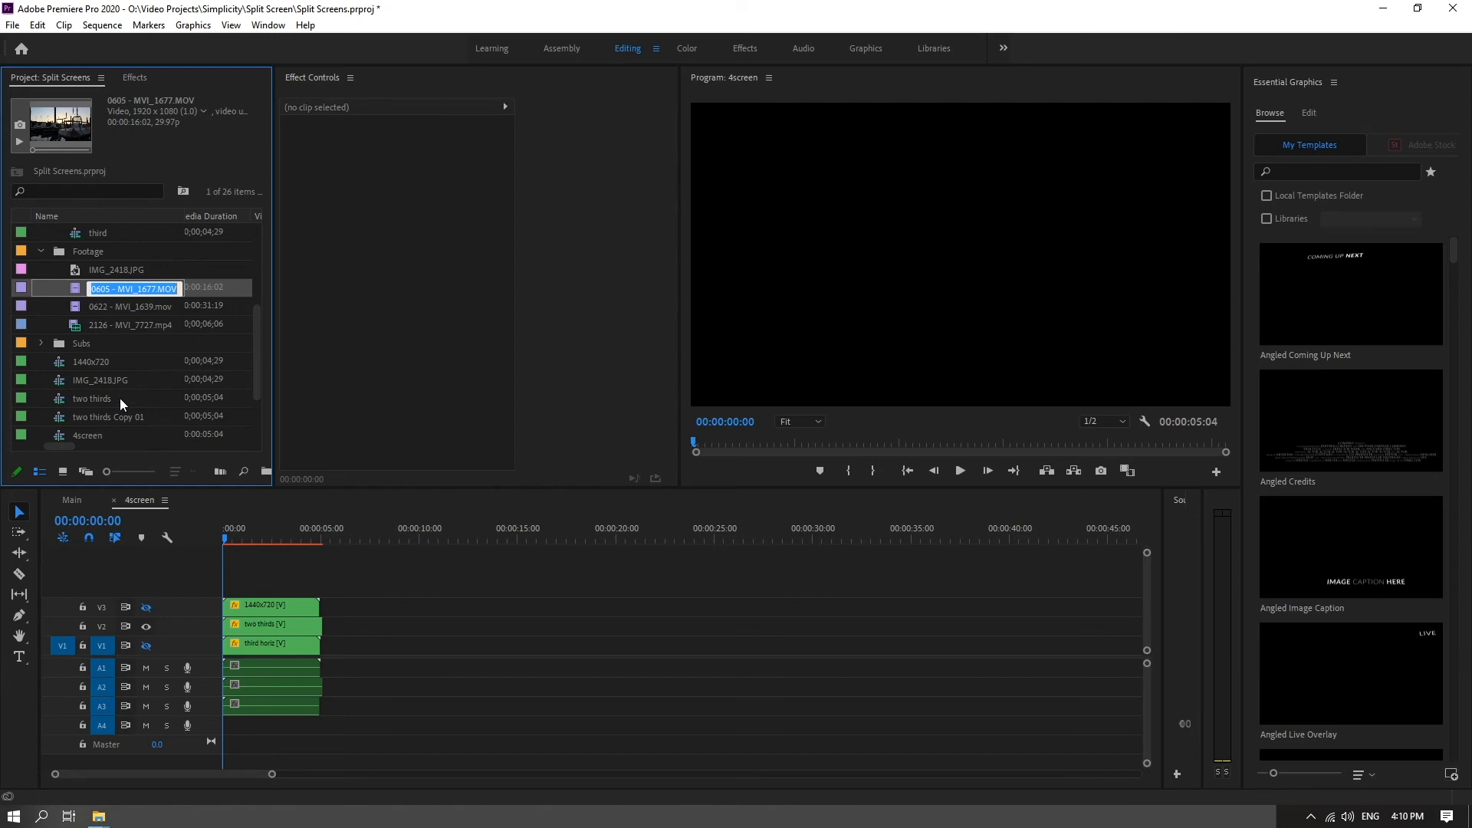
{"action": "scroll", "coordinate": [120, 398], "scroll_direction": "down", "scroll_amount": 2}
{"action": "left_click", "coordinate": [95, 438]}
{"action": "left_click", "coordinate": [123, 435]}
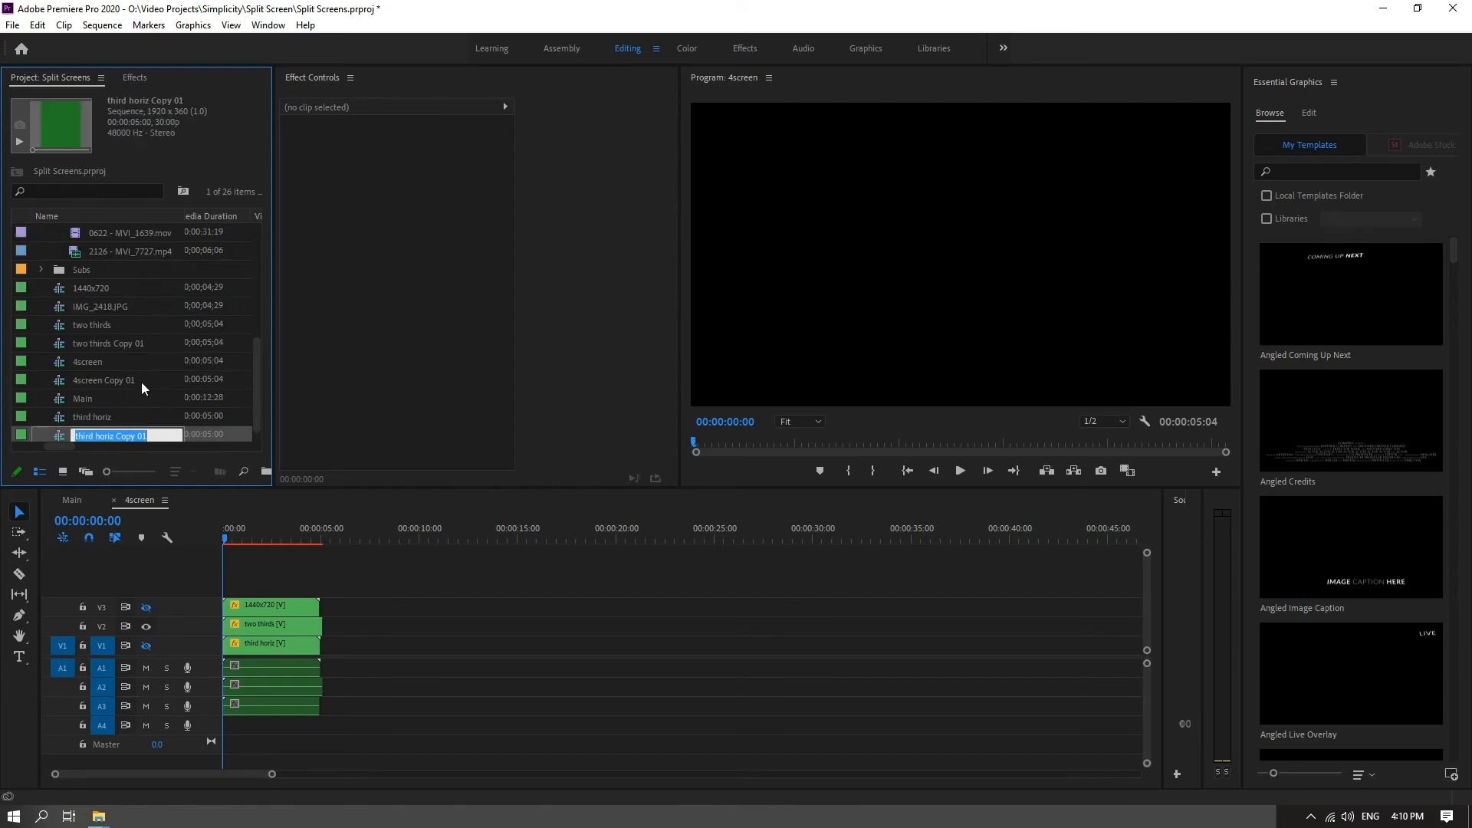
{"action": "key", "text": "ctrl+v"}
{"action": "key", "text": "Return"}
{"action": "left_click", "coordinate": [140, 398]}
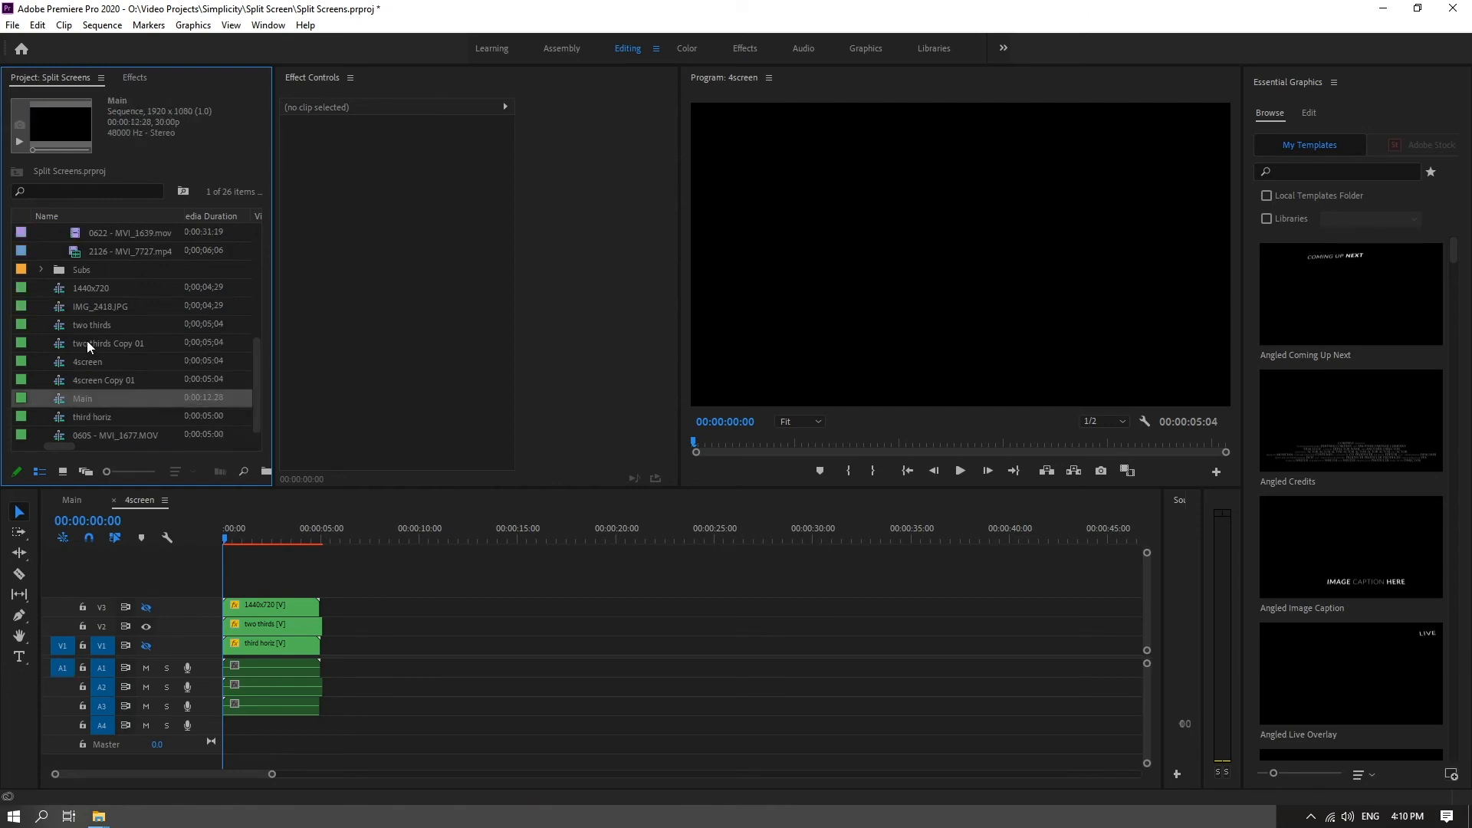
Step: Open the two thirds Copy 01 sequence and make two duplicates of the nested third sequence
{"action": "double_click", "coordinate": [61, 342]}
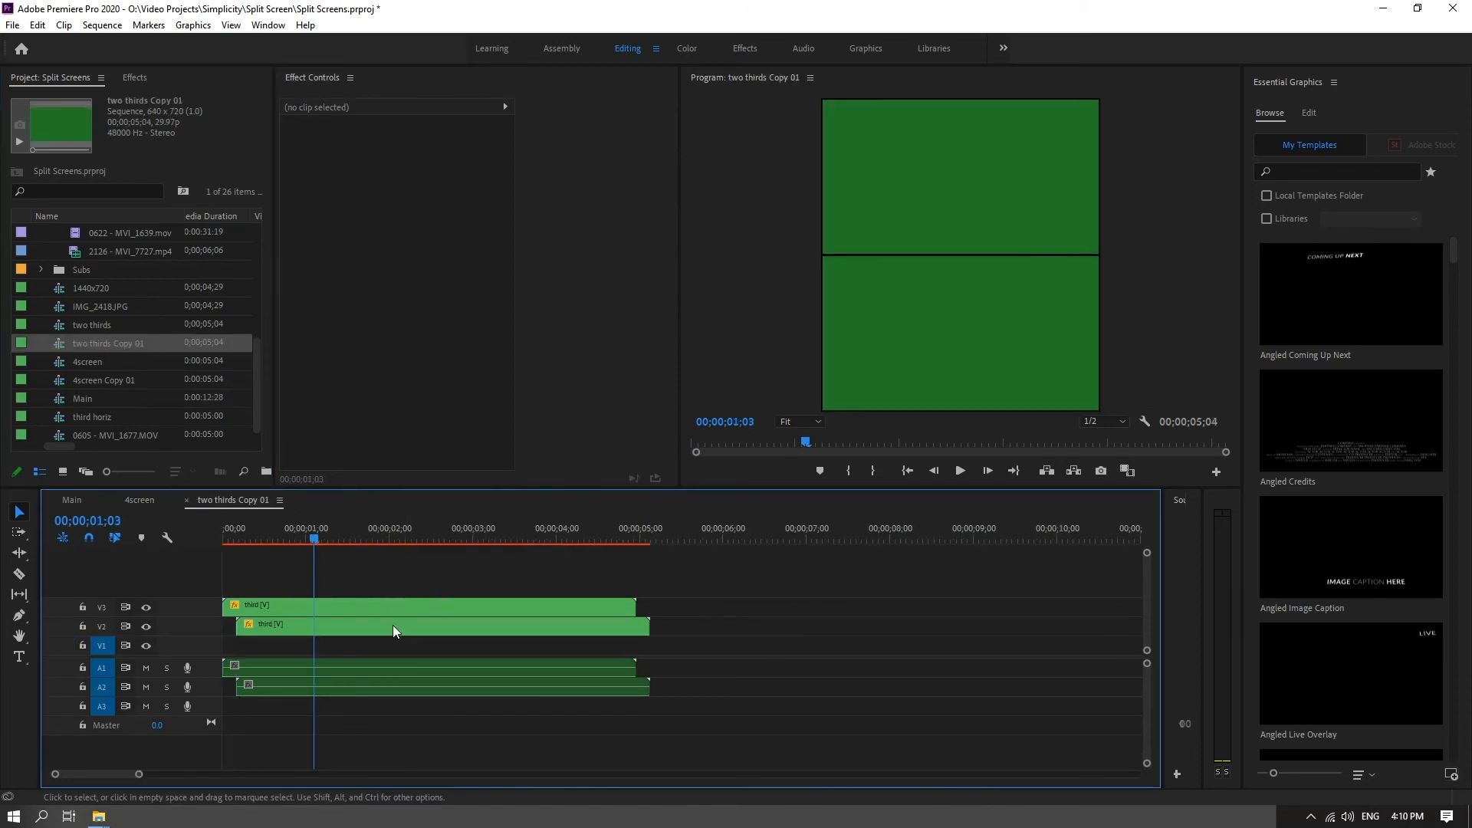
{"action": "scroll", "coordinate": [131, 323], "scroll_direction": "up", "scroll_amount": 3}
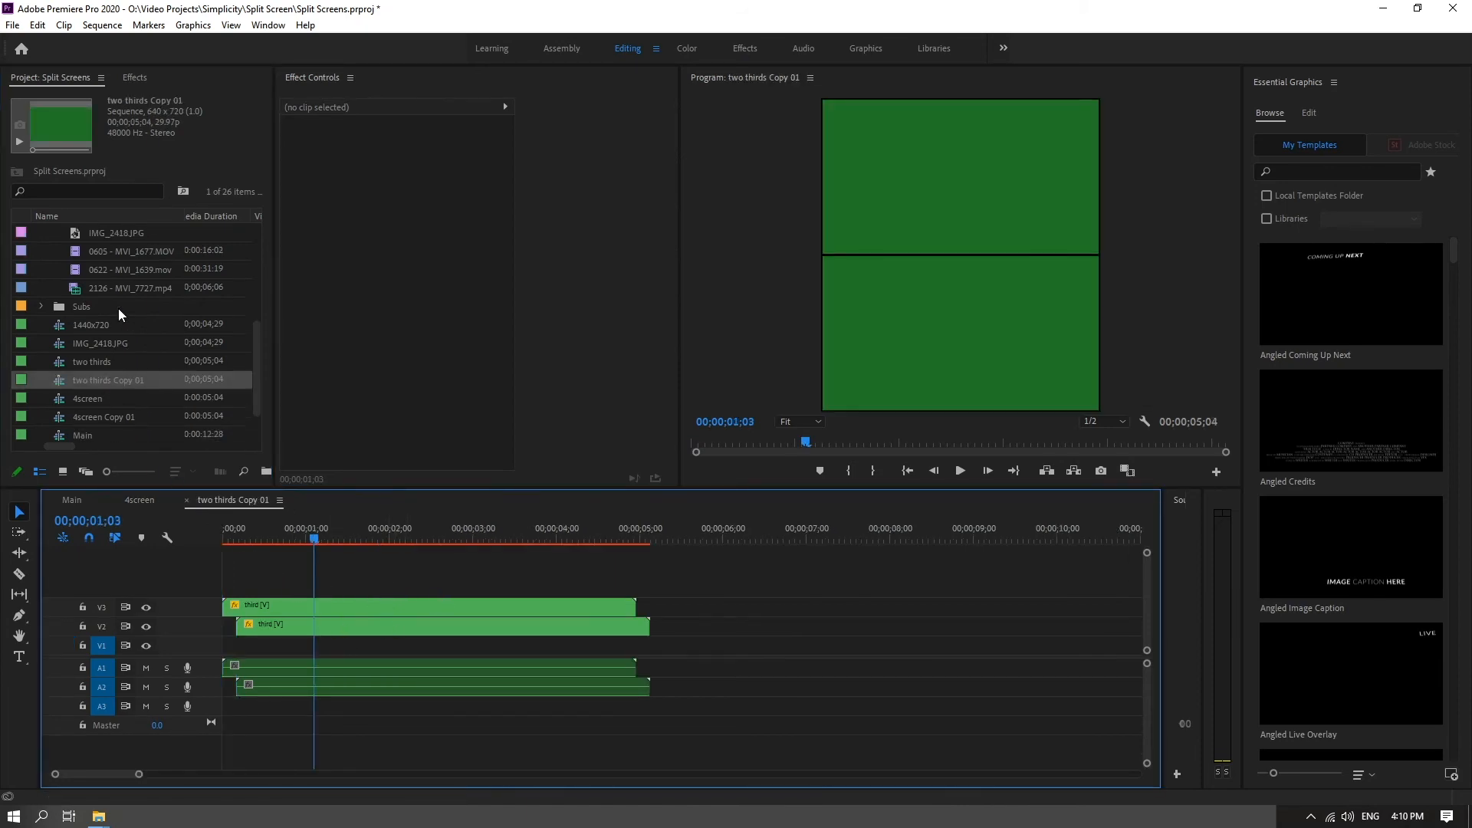
{"action": "scroll", "coordinate": [119, 310], "scroll_direction": "up", "scroll_amount": 1}
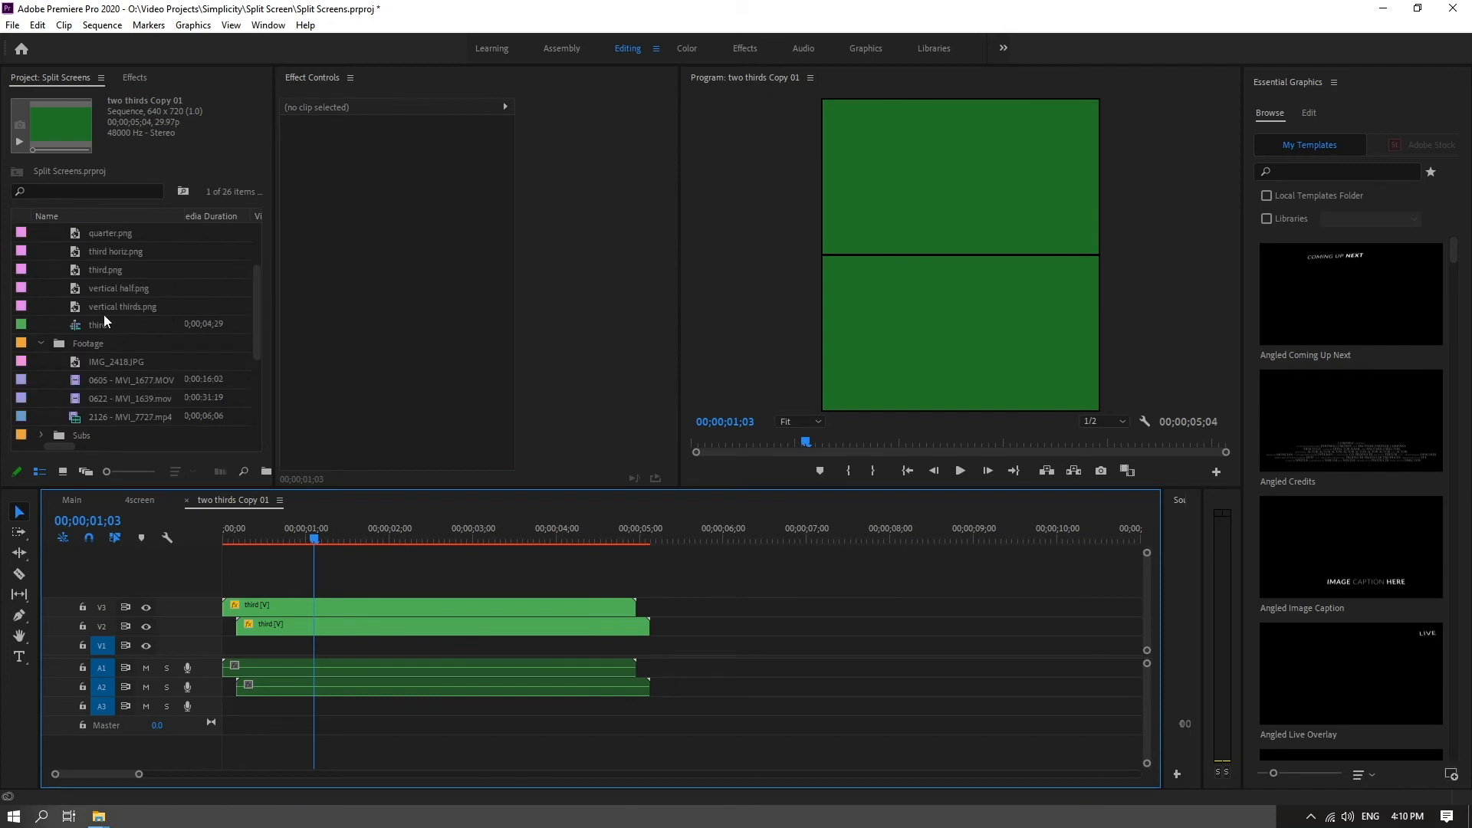
{"action": "left_click", "coordinate": [78, 325]}
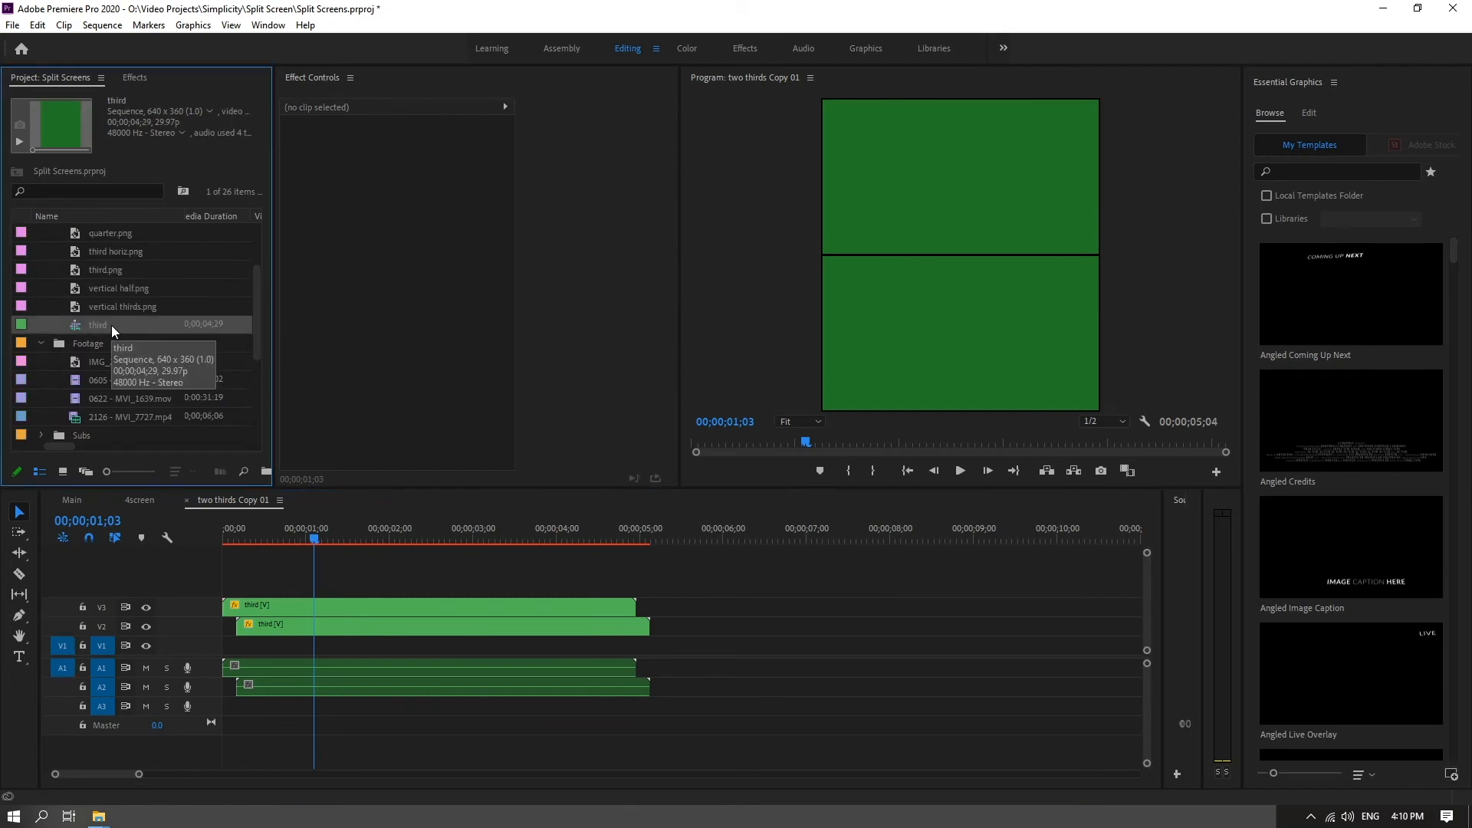
{"action": "right_click", "coordinate": [112, 326]}
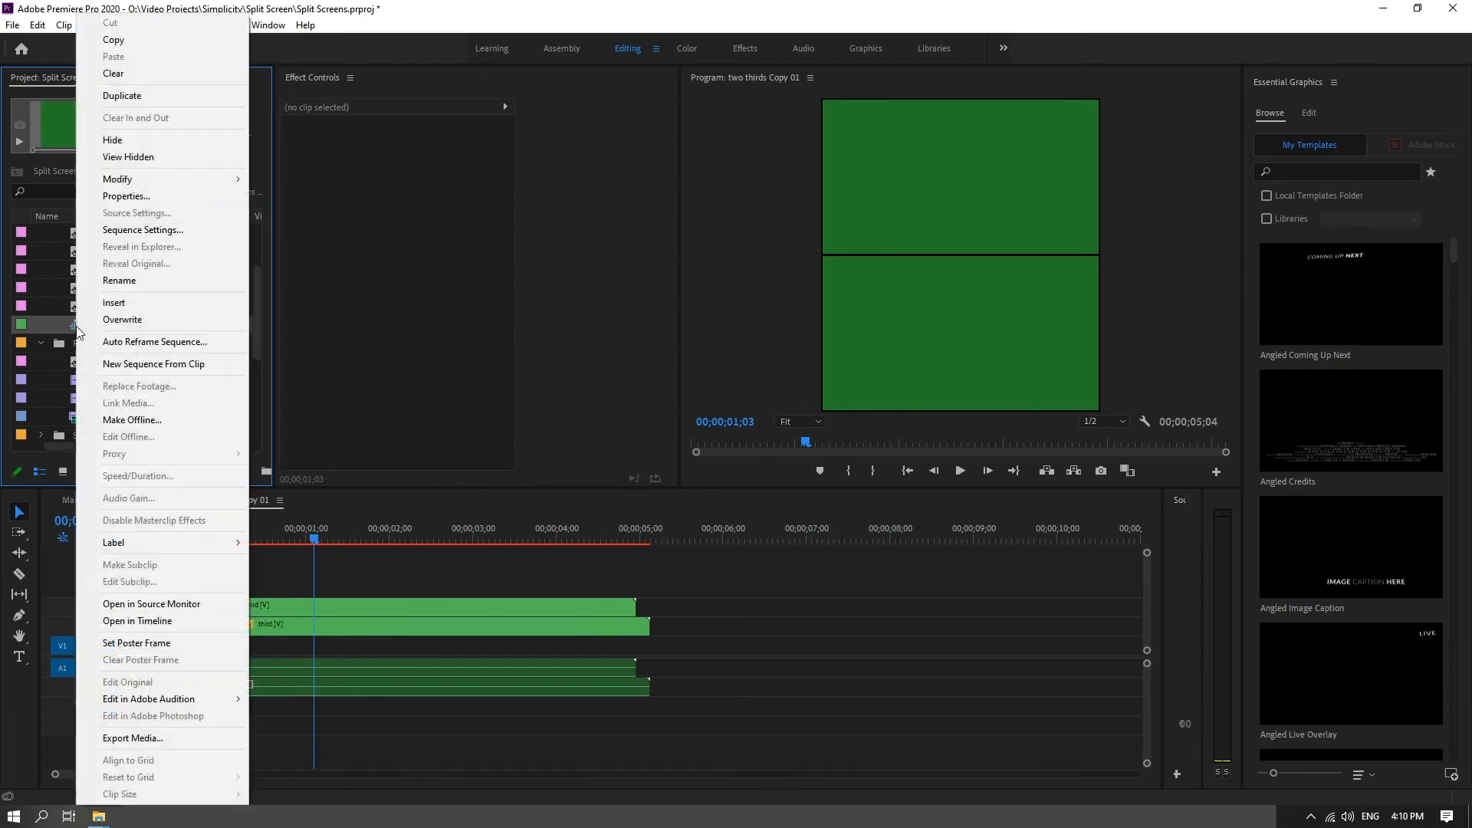
{"action": "left_click", "coordinate": [150, 95]}
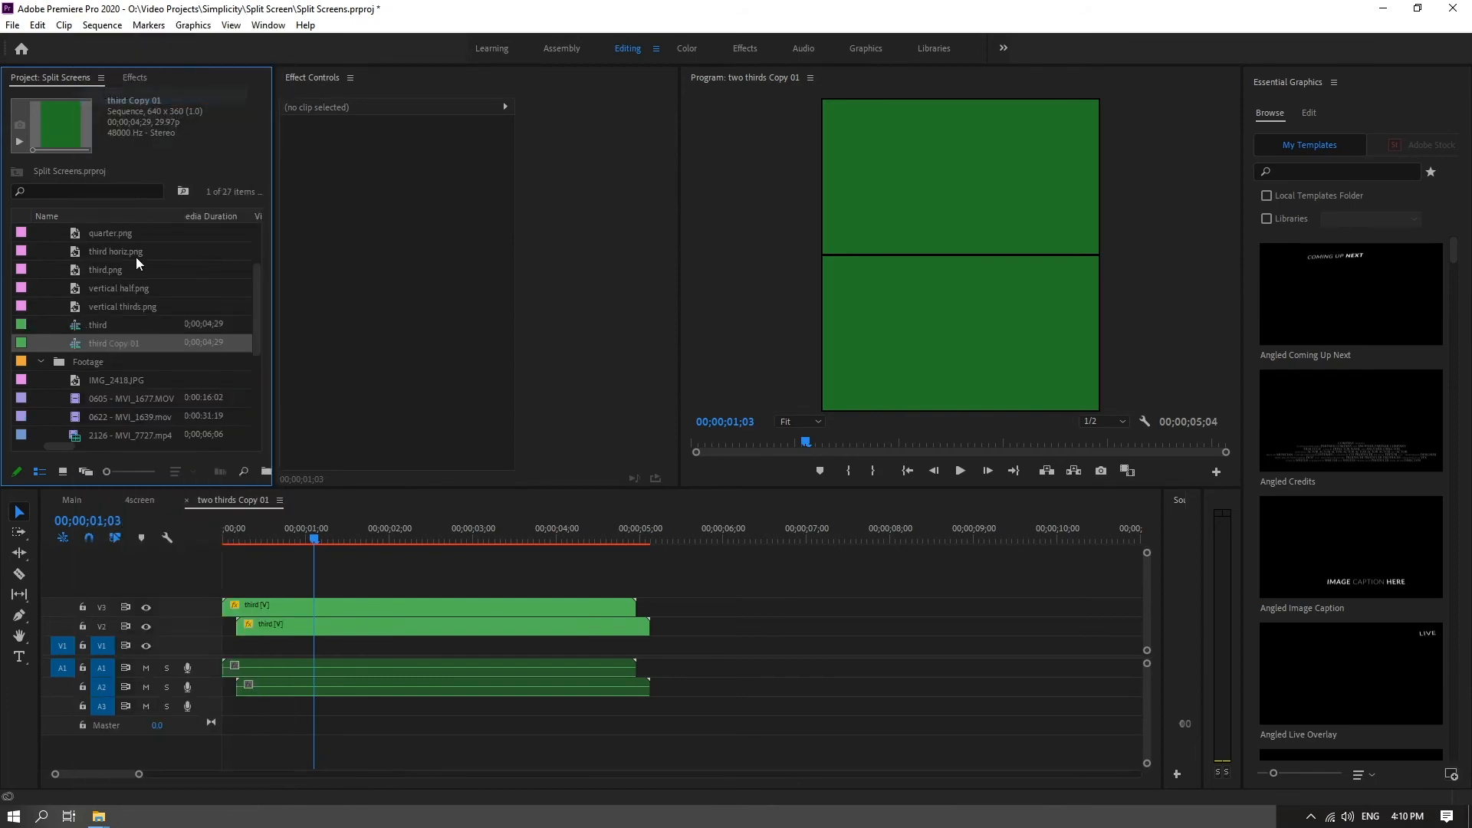
{"action": "right_click", "coordinate": [73, 342]}
{"action": "left_click", "coordinate": [122, 95]}
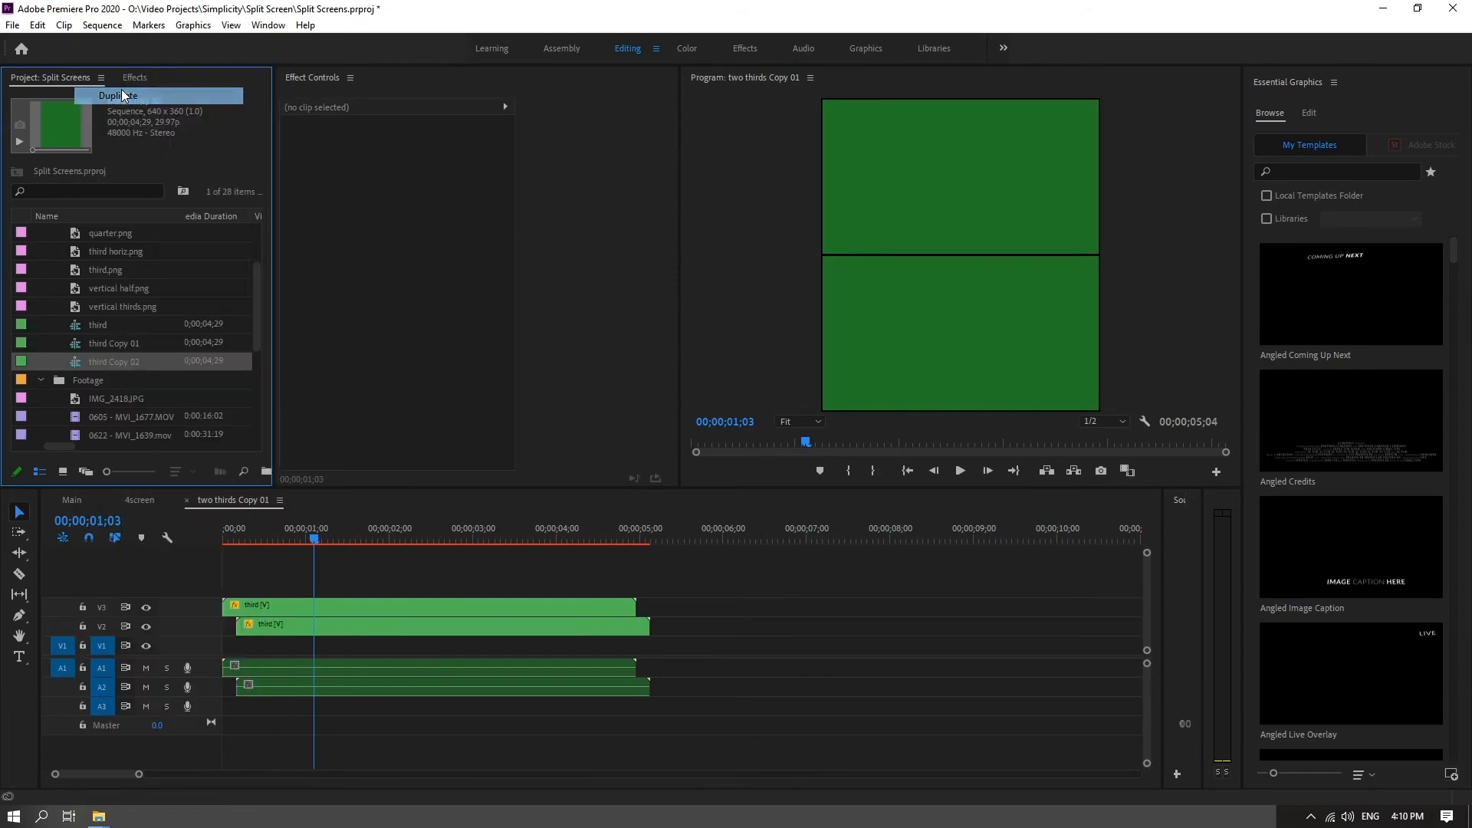
Step: Move third Copy 01 and third Copy 02 out of their bin to the project's root level
{"action": "left_click", "coordinate": [112, 342]}
{"action": "left_click", "coordinate": [109, 361], "text": "shift"}
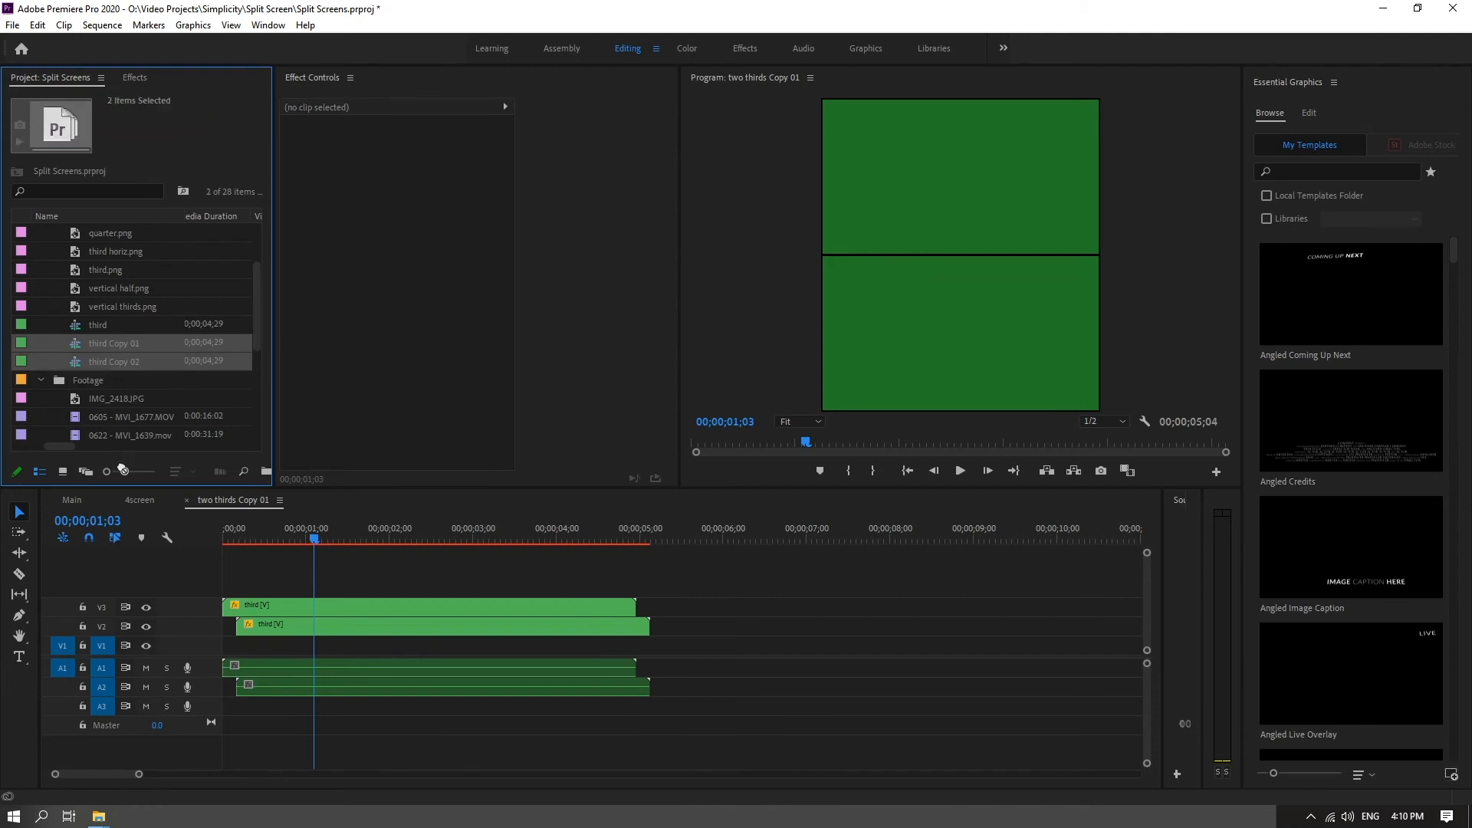
{"action": "scroll", "coordinate": [114, 437], "scroll_direction": "down", "scroll_amount": 5}
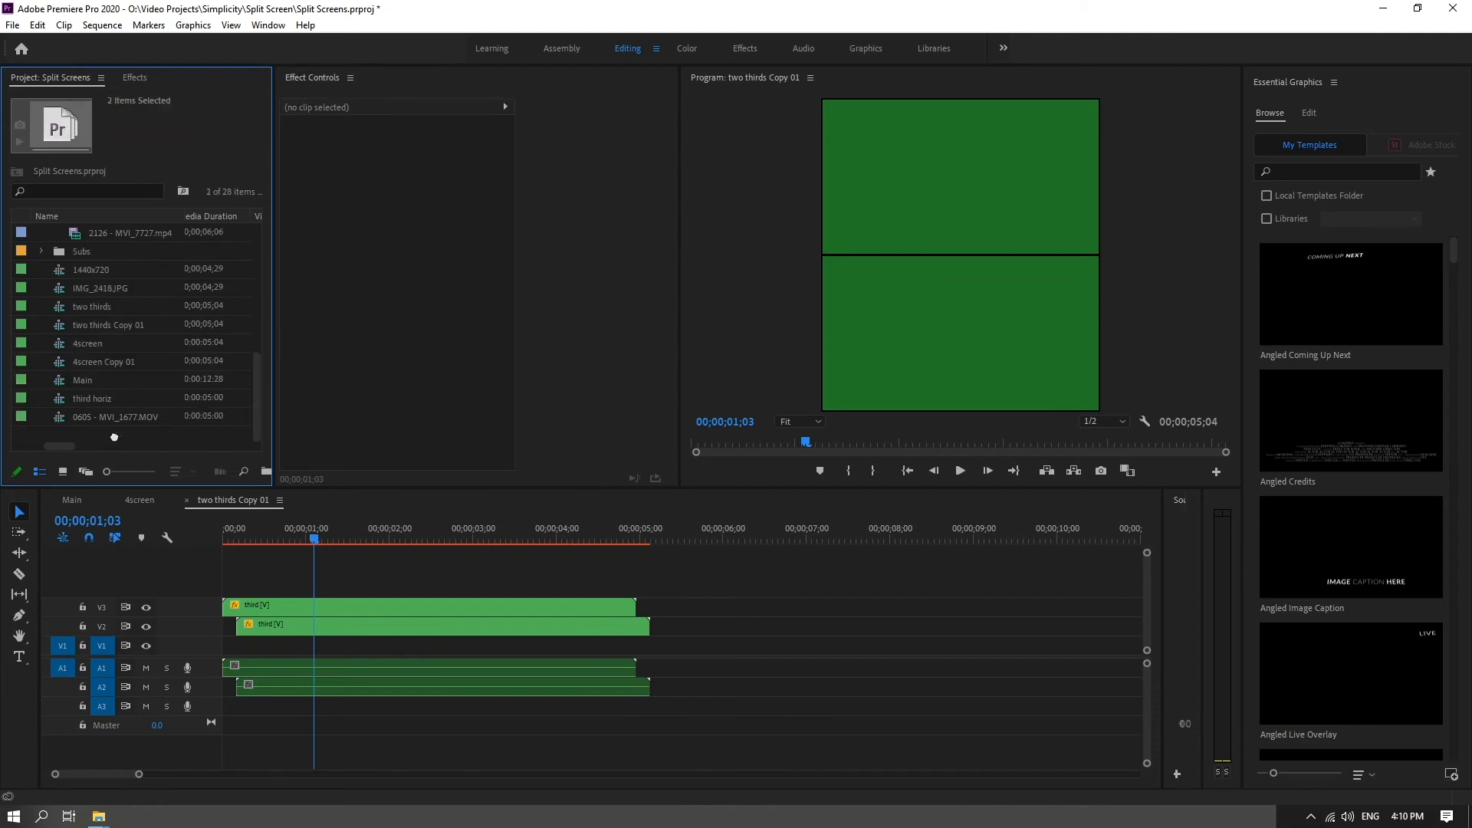
{"action": "left_click", "coordinate": [140, 413]}
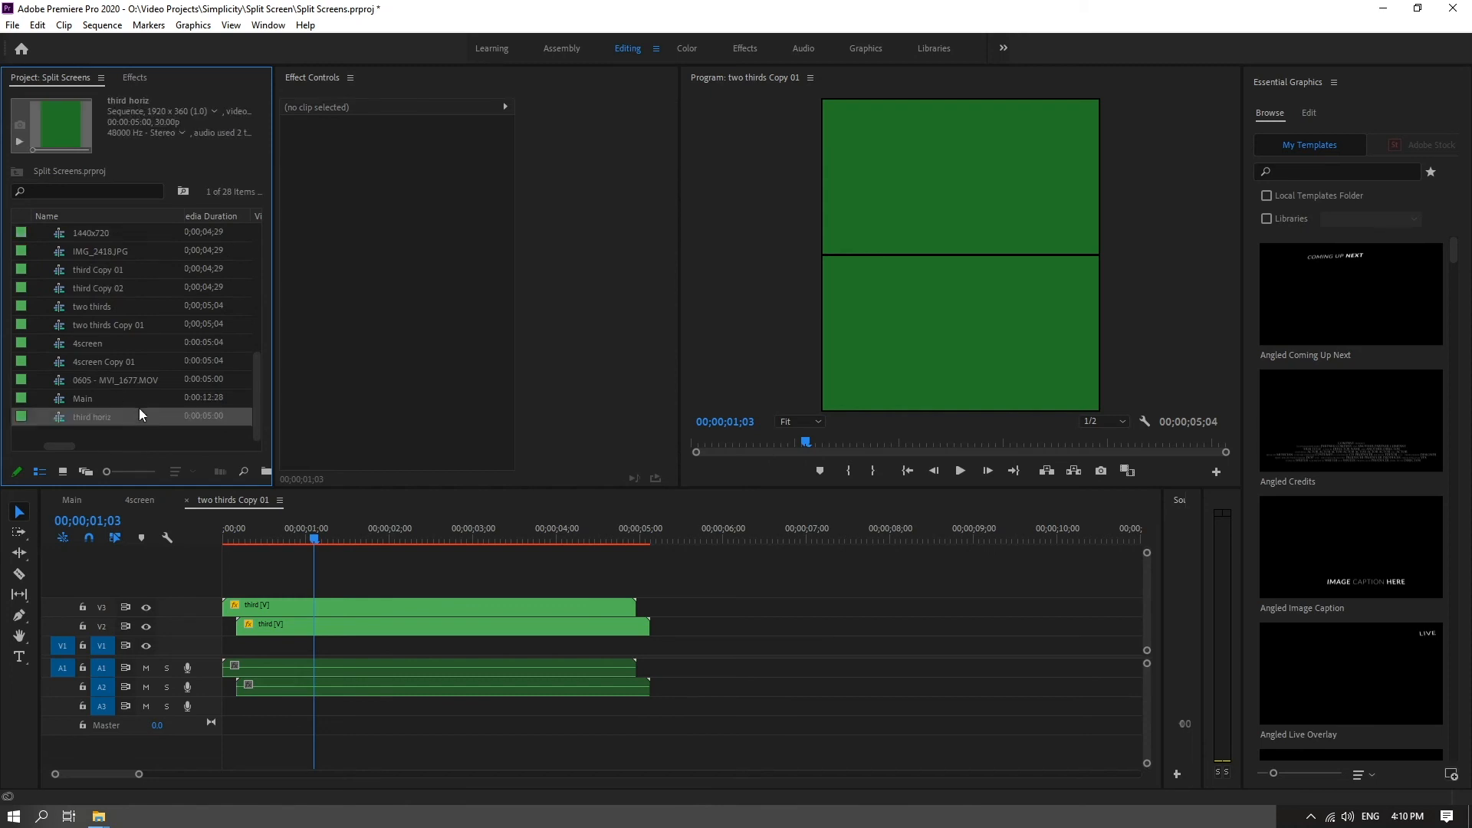
Step: Rename the third Copy 01 sequence to 0622 - MVI_1639.mov, copying the name from the matching footage clip
{"action": "scroll", "coordinate": [131, 306], "scroll_direction": "up", "scroll_amount": 1}
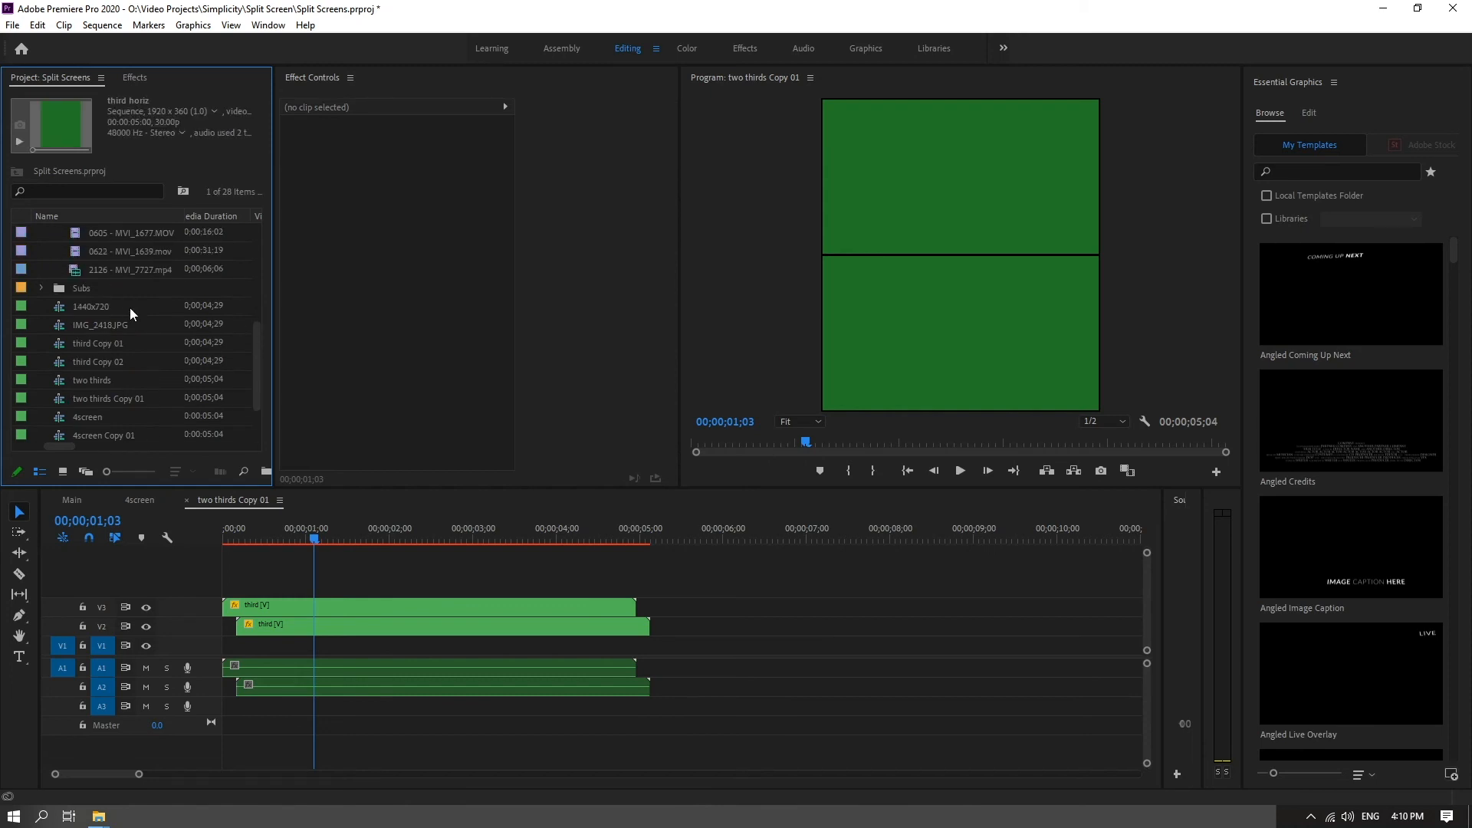
{"action": "left_click", "coordinate": [122, 258]}
{"action": "left_click", "coordinate": [116, 253]}
{"action": "key", "text": "ctrl+c"}
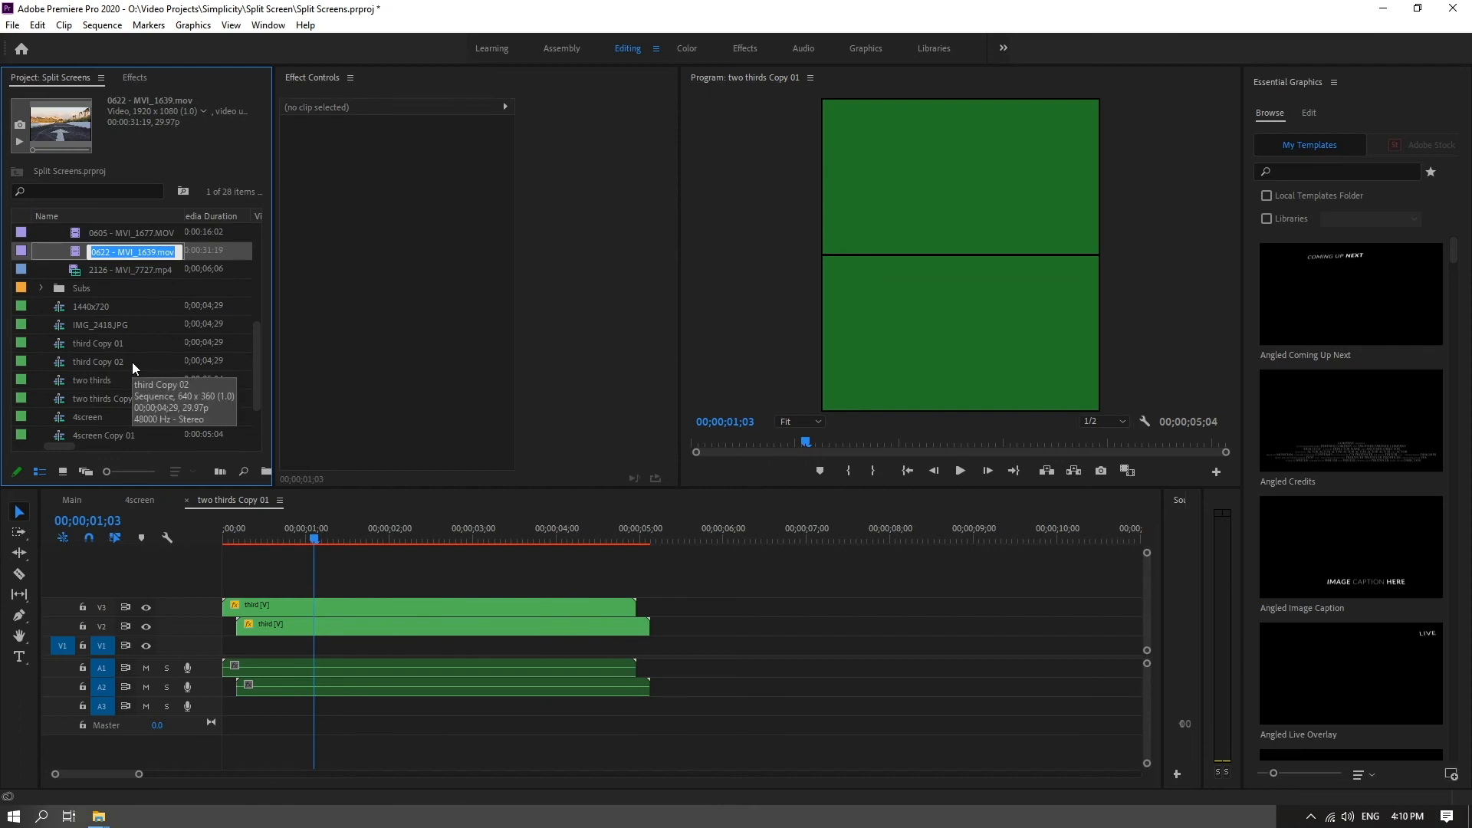
{"action": "scroll", "coordinate": [132, 362], "scroll_direction": "down", "scroll_amount": 2}
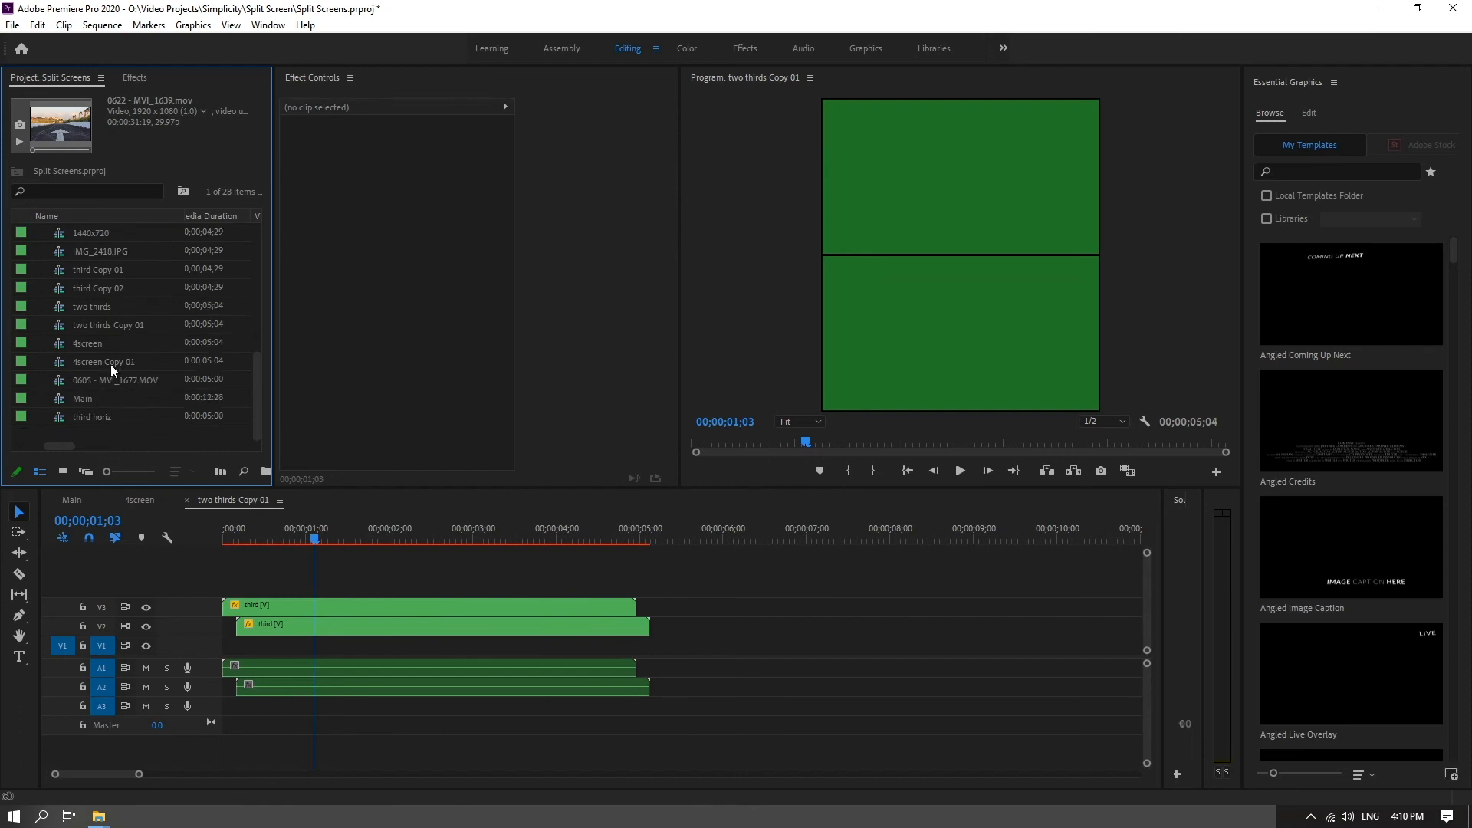
{"action": "double_click", "coordinate": [96, 269]}
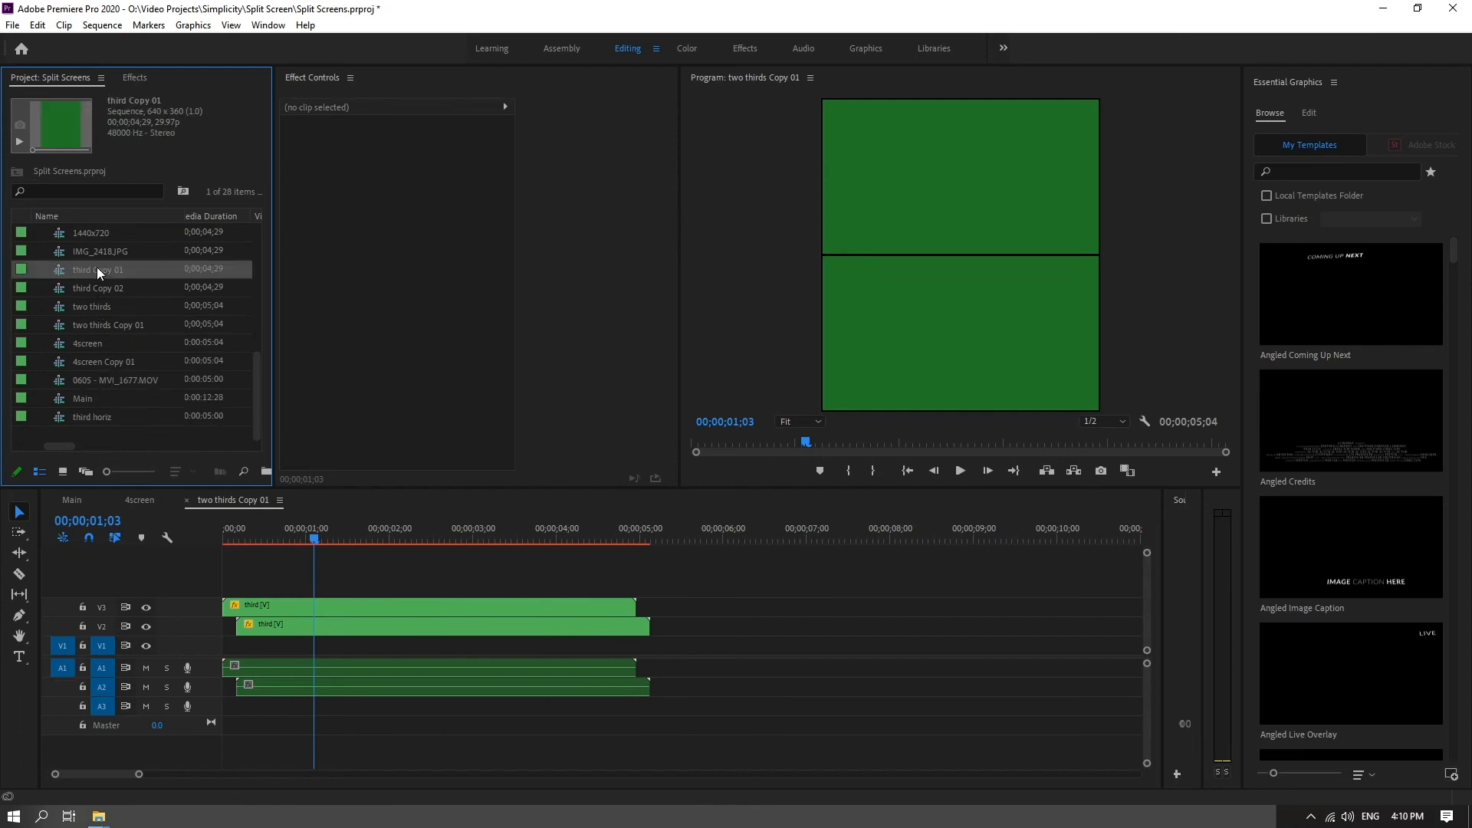
{"action": "key", "text": "Return"}
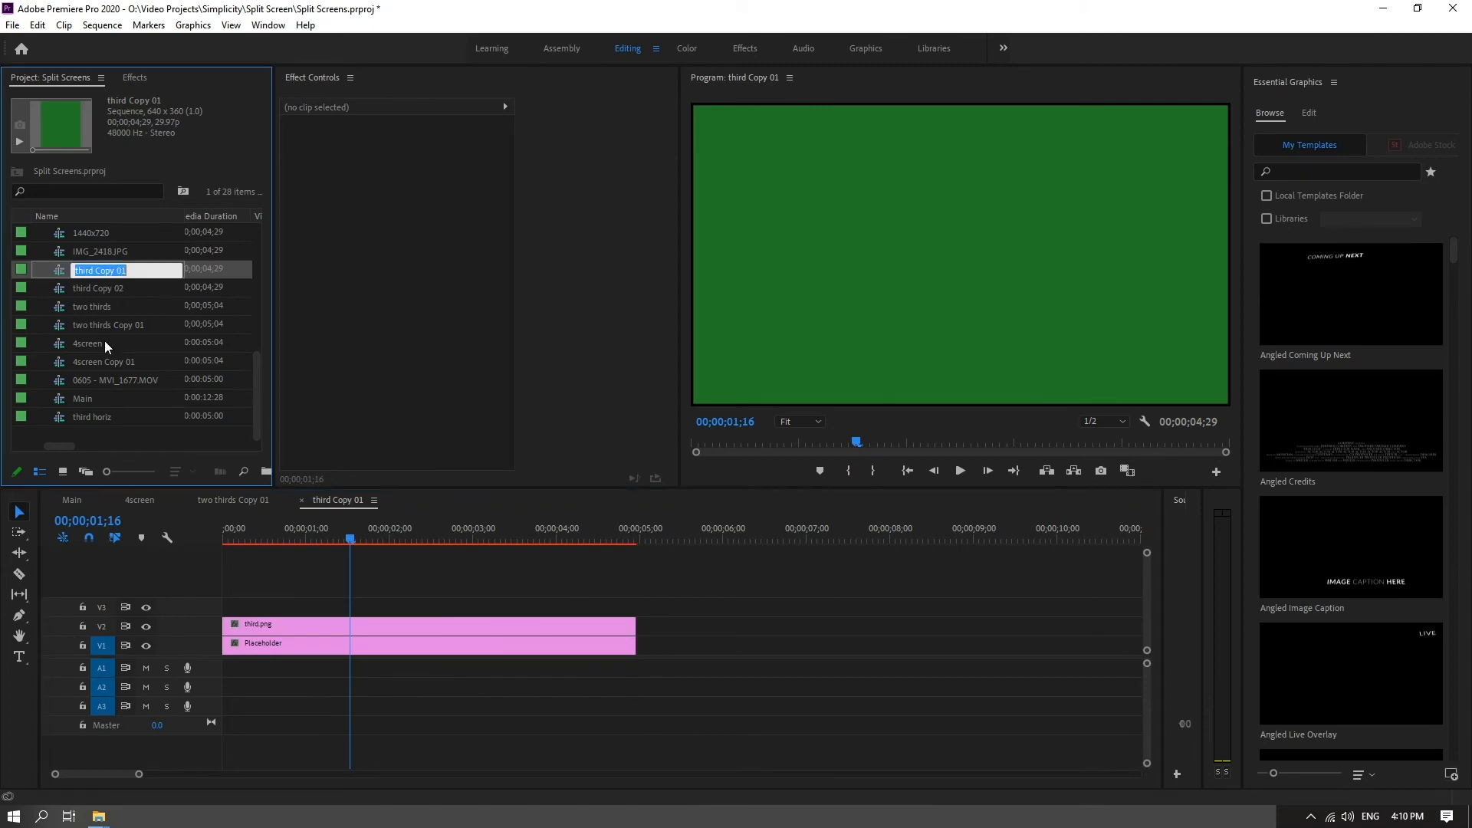
{"action": "key", "text": "ctrl+v"}
Step: Rename the third Copy 02 sequence to 2126 - MVI_7727.mp4, copying the name from the matching footage clip
{"action": "scroll", "coordinate": [105, 341], "scroll_direction": "up", "scroll_amount": 3}
{"action": "left_click", "coordinate": [107, 288]}
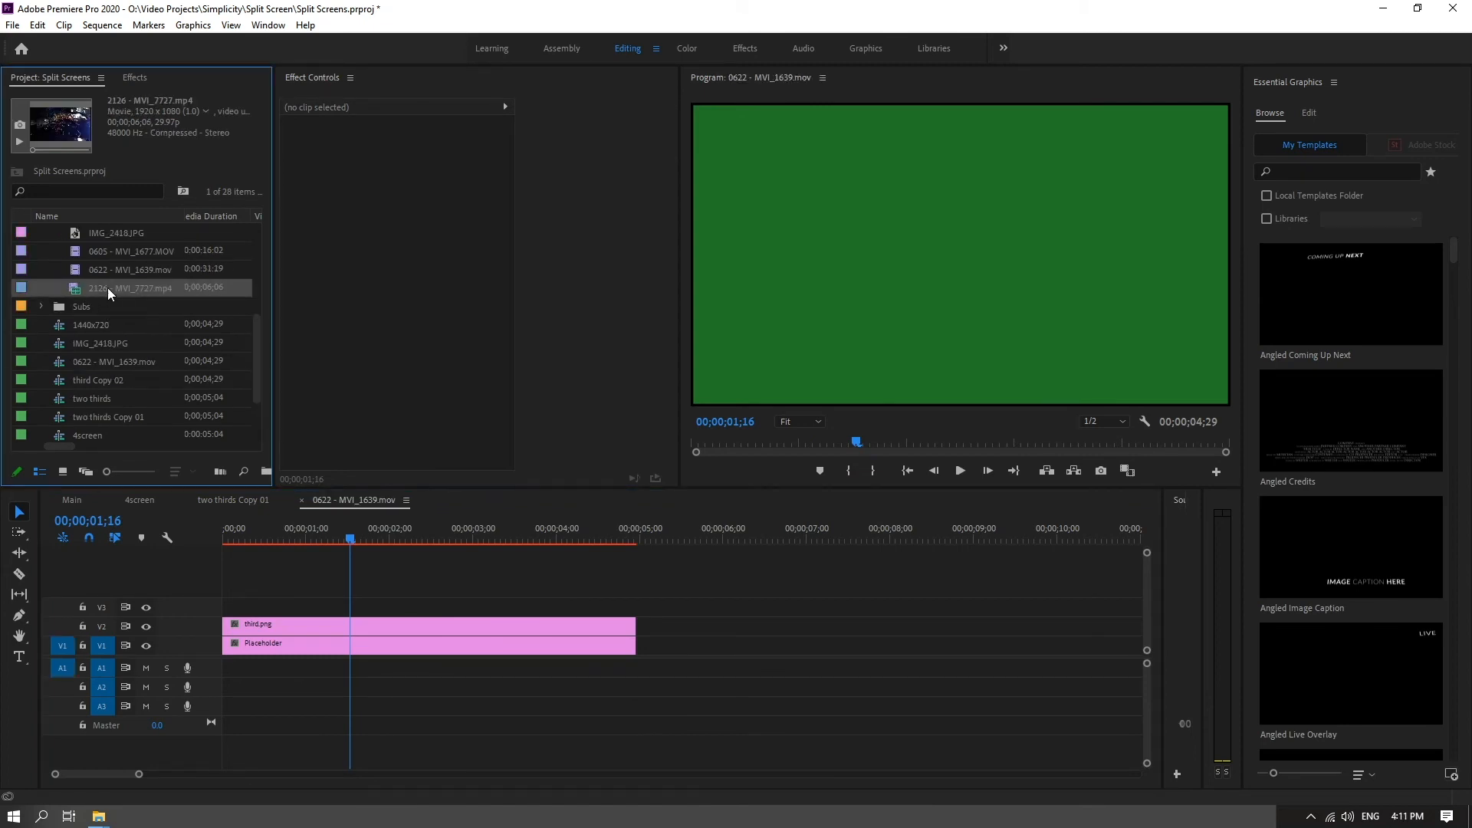
{"action": "key", "text": "Return"}
{"action": "key", "text": "ctrl+c"}
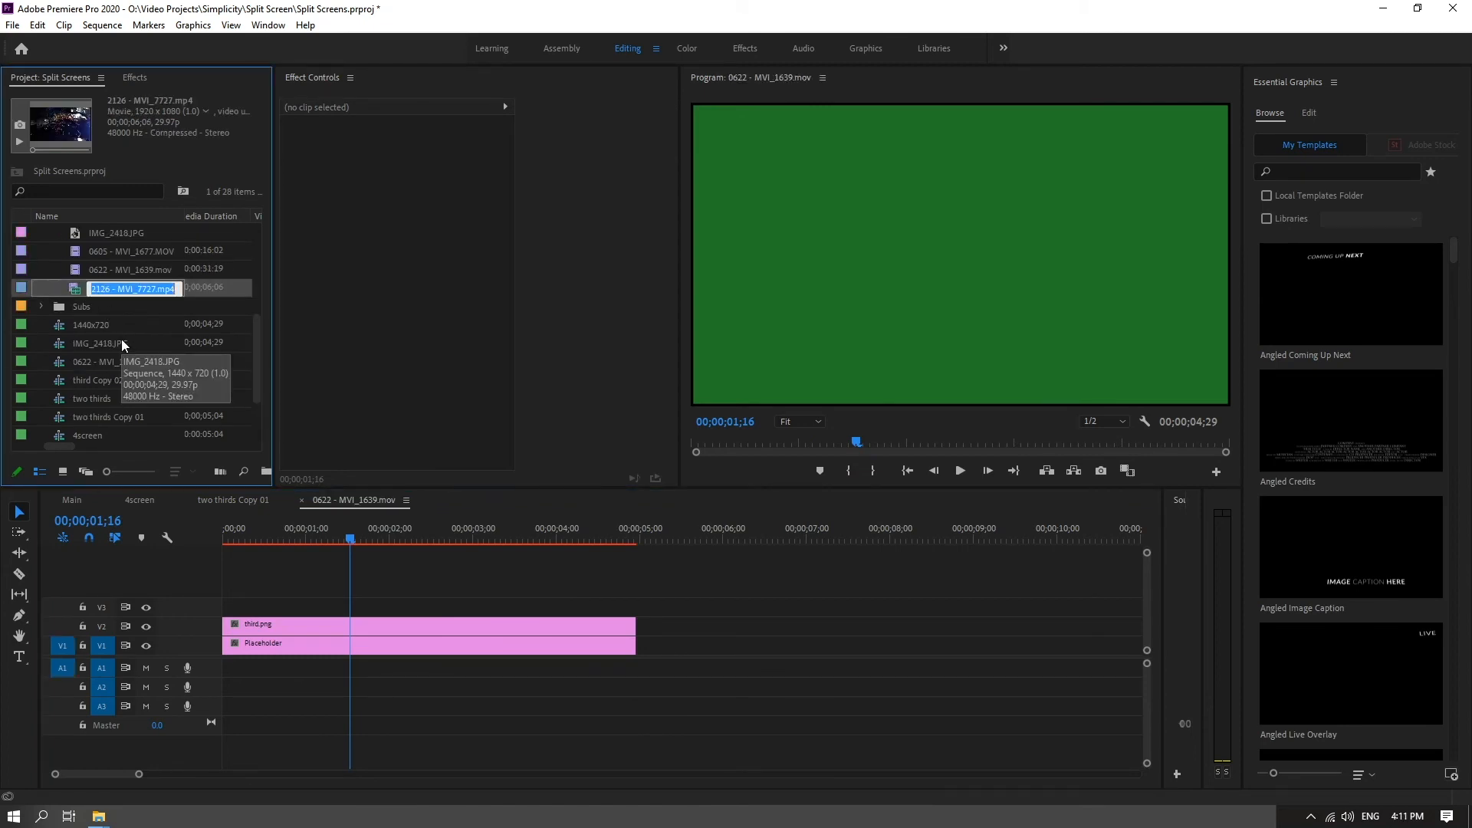
{"action": "scroll", "coordinate": [121, 343], "scroll_direction": "down", "scroll_amount": 1}
{"action": "left_click", "coordinate": [99, 360]}
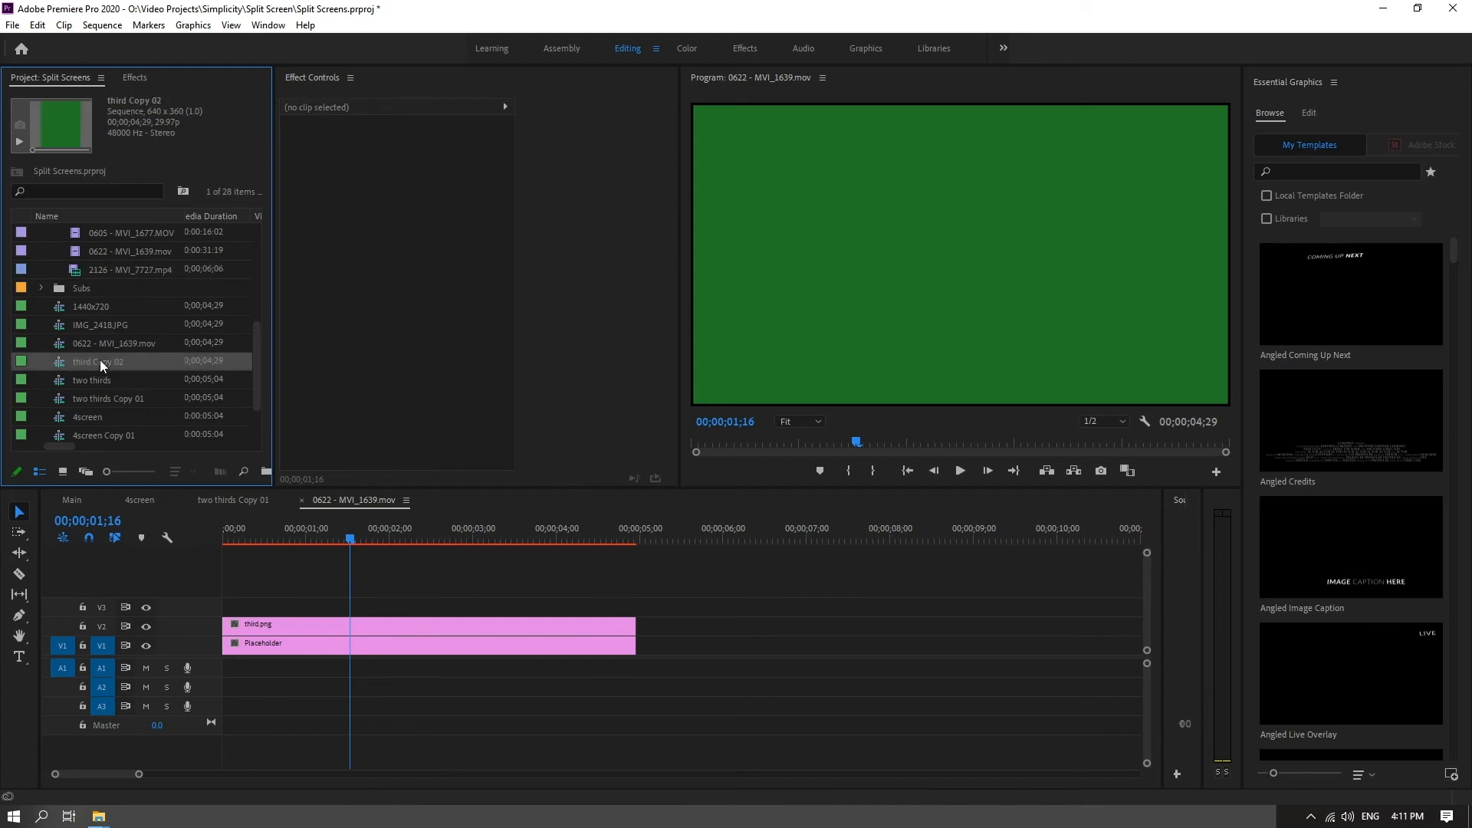
{"action": "key", "text": "Return"}
{"action": "key", "text": "ctrl+v"}
{"action": "left_click", "coordinate": [137, 383]}
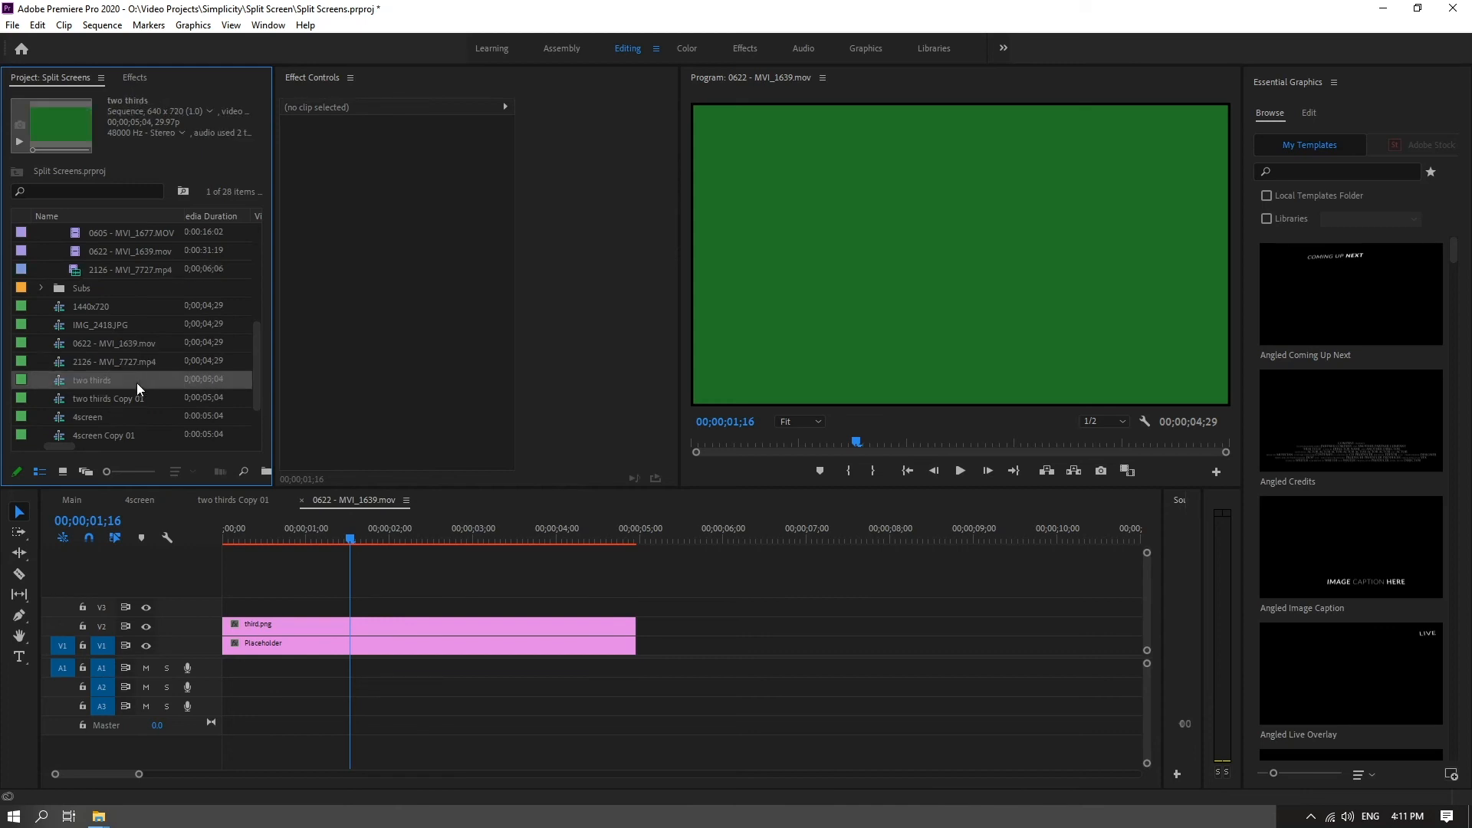
Step: Close the 0622 - MVI_1639.mov and two thirds Copy 01 sequence timelines
{"action": "left_click", "coordinate": [302, 499]}
{"action": "left_click", "coordinate": [188, 500]}
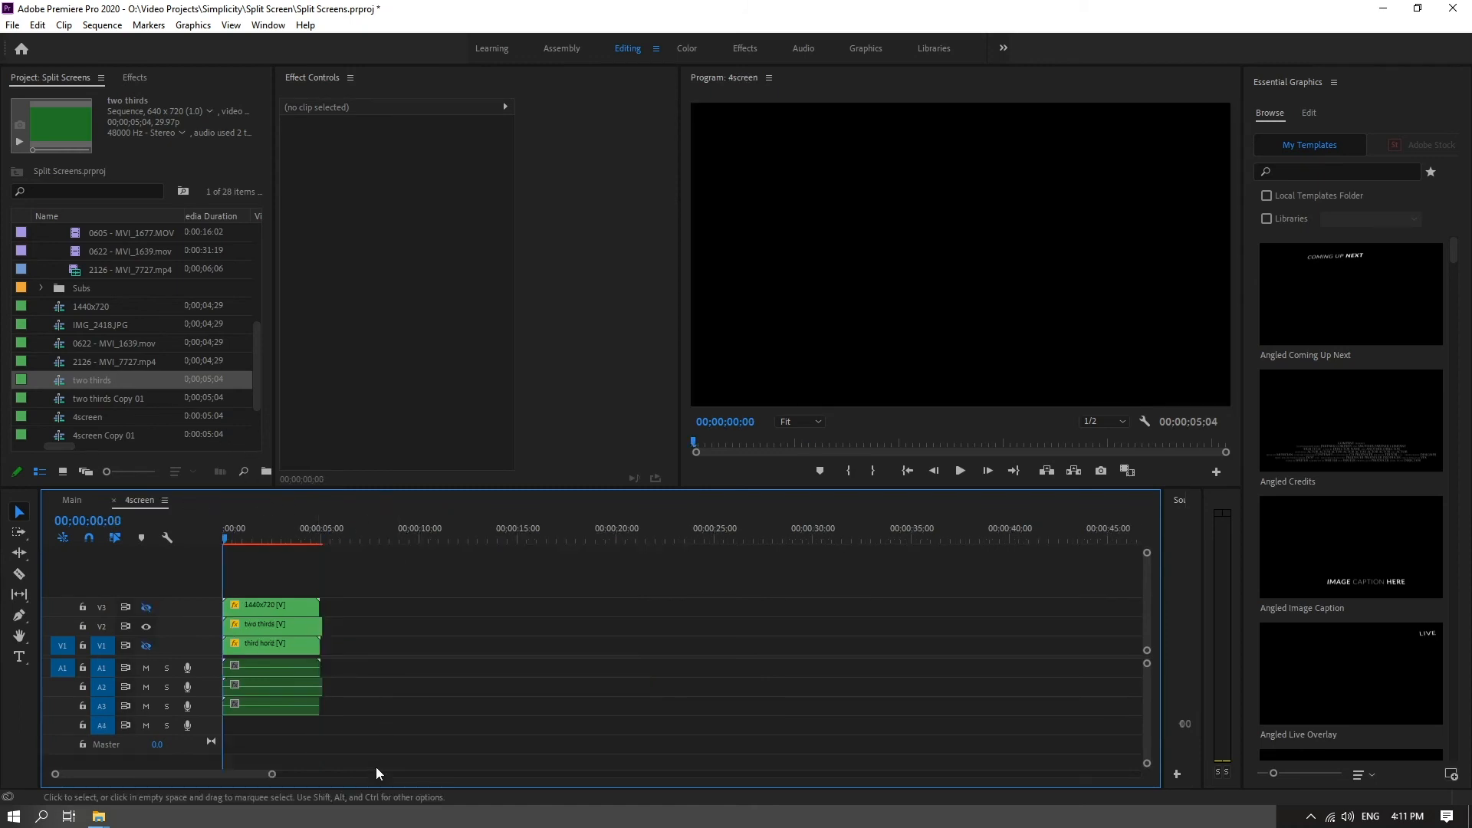
Step: Rename the two thirds Copy 01 sequence to two thirds Copy and the 4screen Copy 01 sequence to 4screen Copy
{"action": "double_click", "coordinate": [140, 398]}
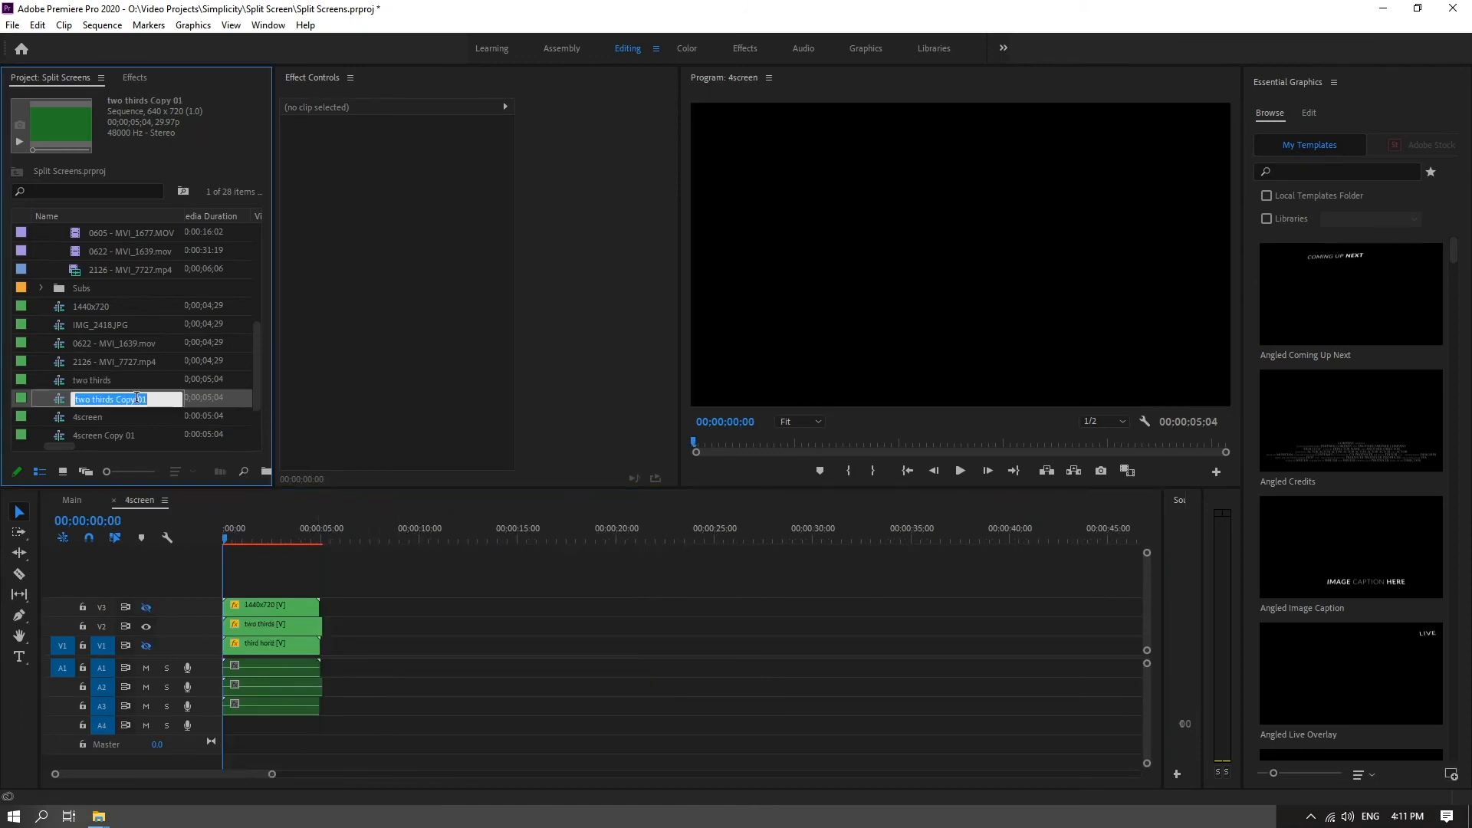
{"action": "left_click_drag", "start_coordinate": [137, 398], "coordinate": [155, 397]}
{"action": "key", "text": "BackSpace"}
{"action": "left_click", "coordinate": [154, 435]}
{"action": "left_click", "coordinate": [138, 434]}
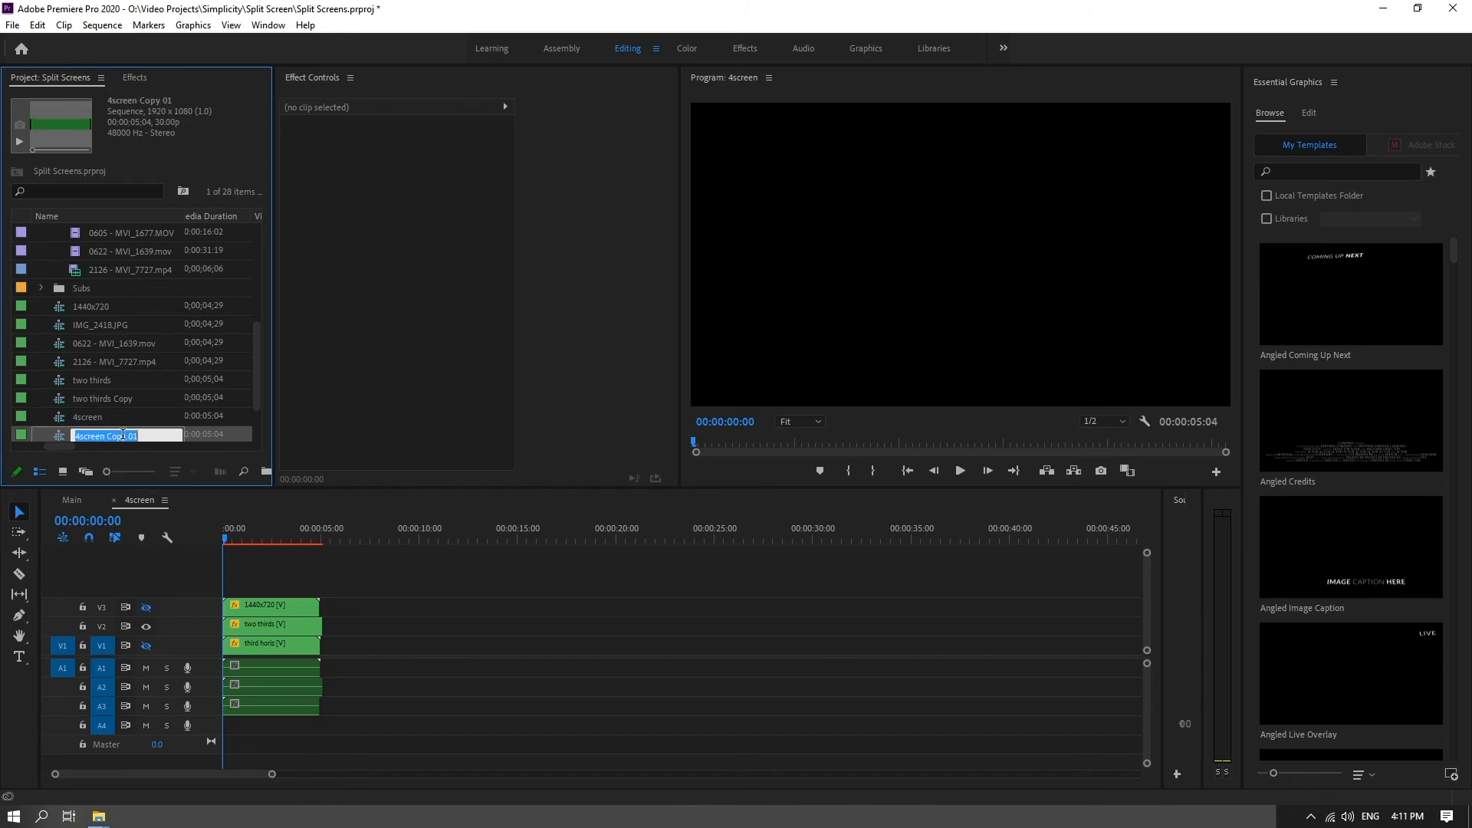
{"action": "left_click_drag", "start_coordinate": [138, 435], "coordinate": [126, 435]}
{"action": "key", "text": "BackSpace"}
Step: Replace the placeholder in the 0622 - MVI_1639.mov sequence with the matching footage clip, keeping it beneath the third.png frame
{"action": "double_click", "coordinate": [63, 268]}
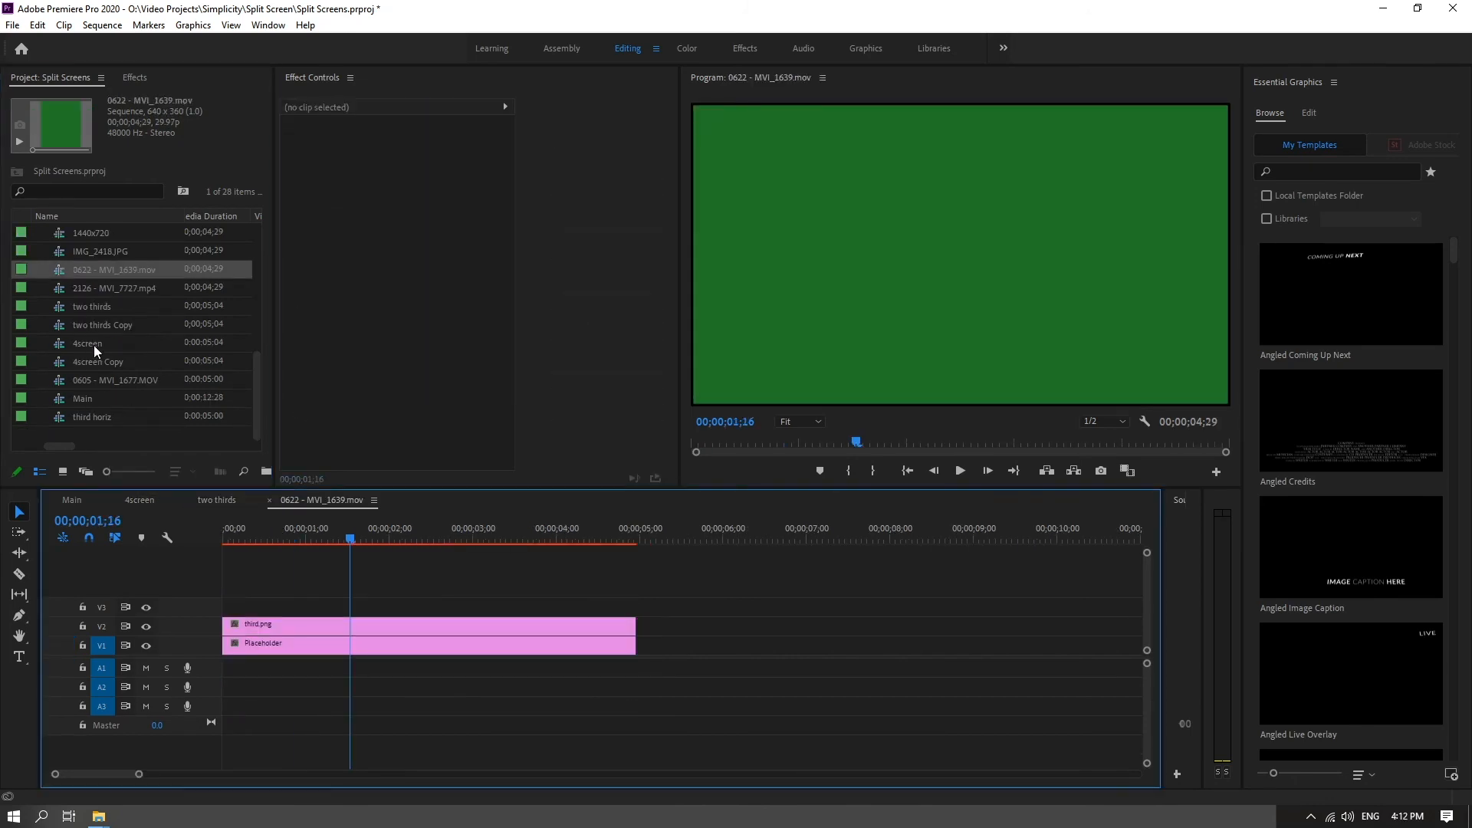
{"action": "scroll", "coordinate": [93, 345], "scroll_direction": "up", "scroll_amount": 2}
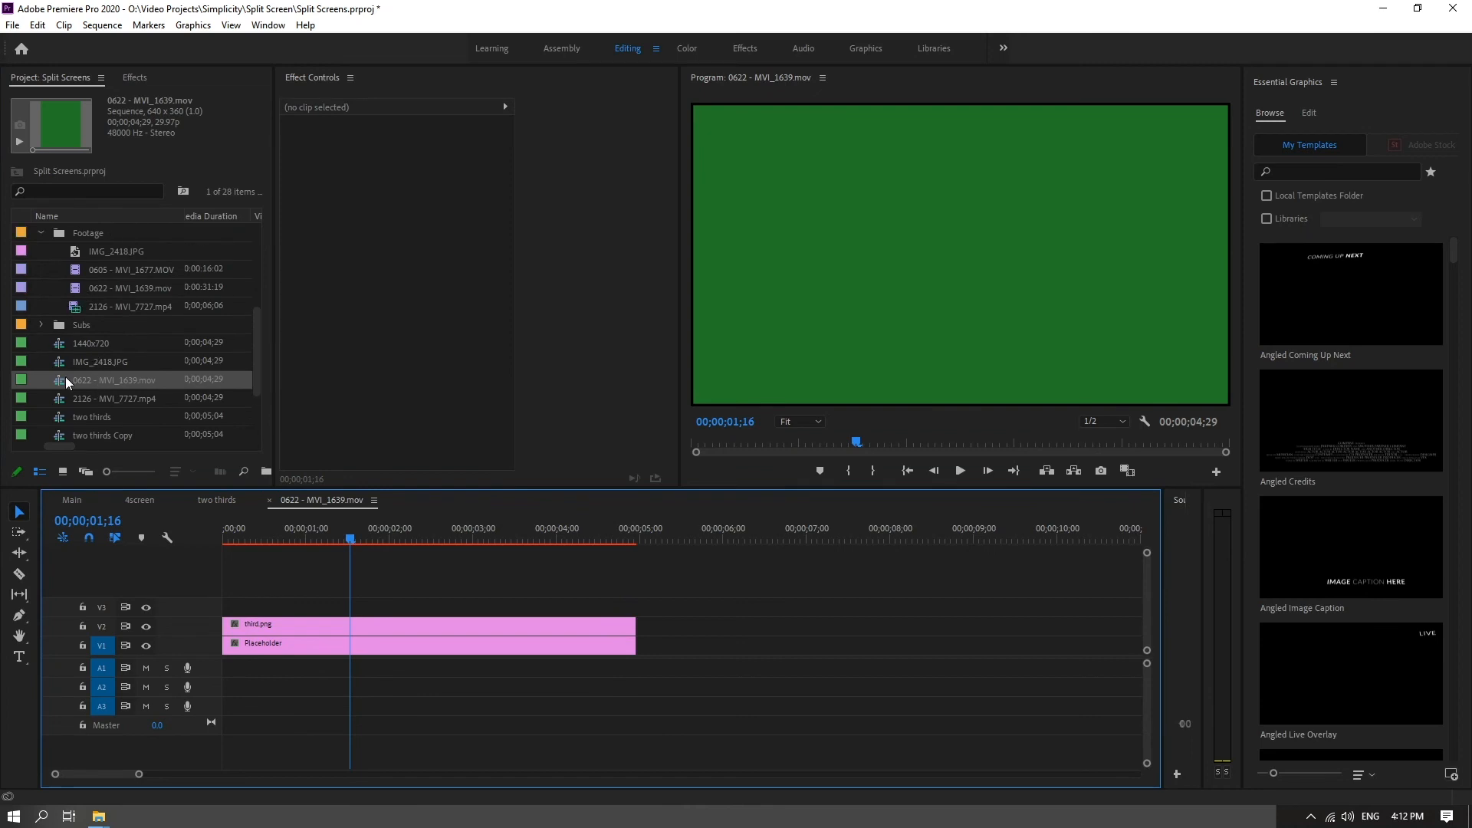
{"action": "left_click", "coordinate": [71, 289]}
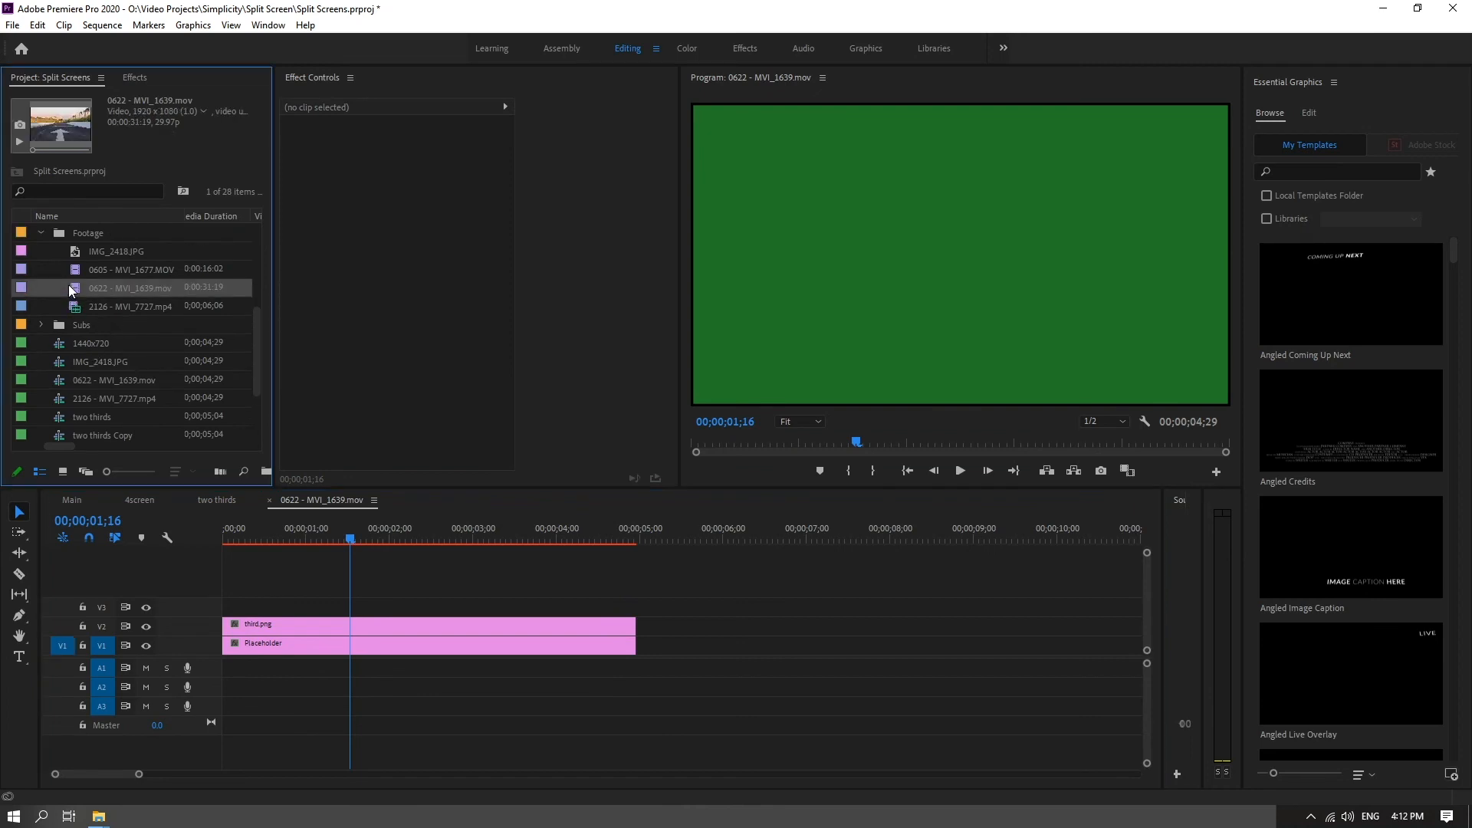
{"action": "left_click_drag", "start_coordinate": [71, 289], "coordinate": [290, 646]}
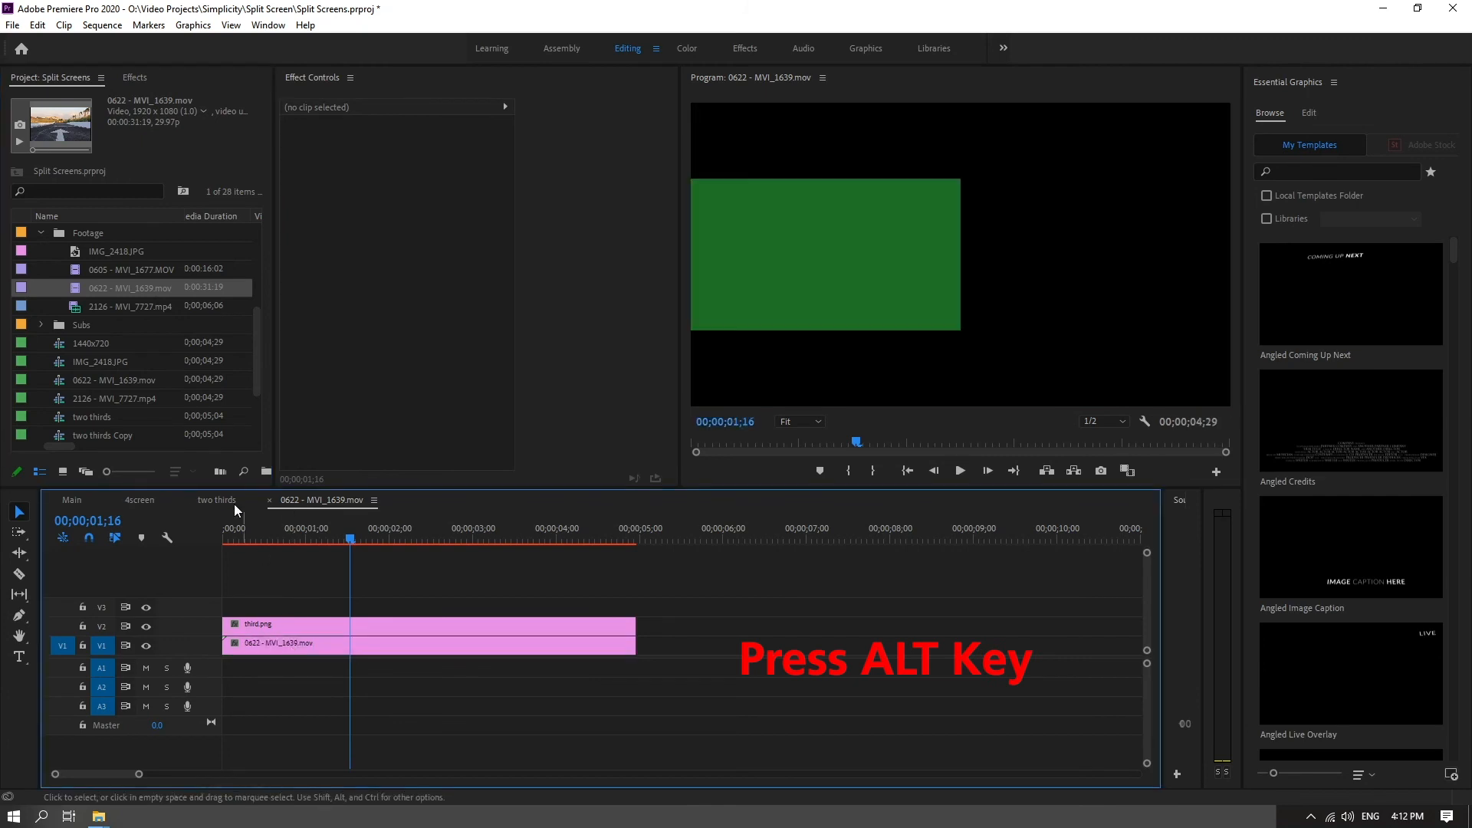
Step: Set the scale of the 0622 - MVI_1639.mov footage clip to 50
{"action": "left_click", "coordinate": [350, 643]}
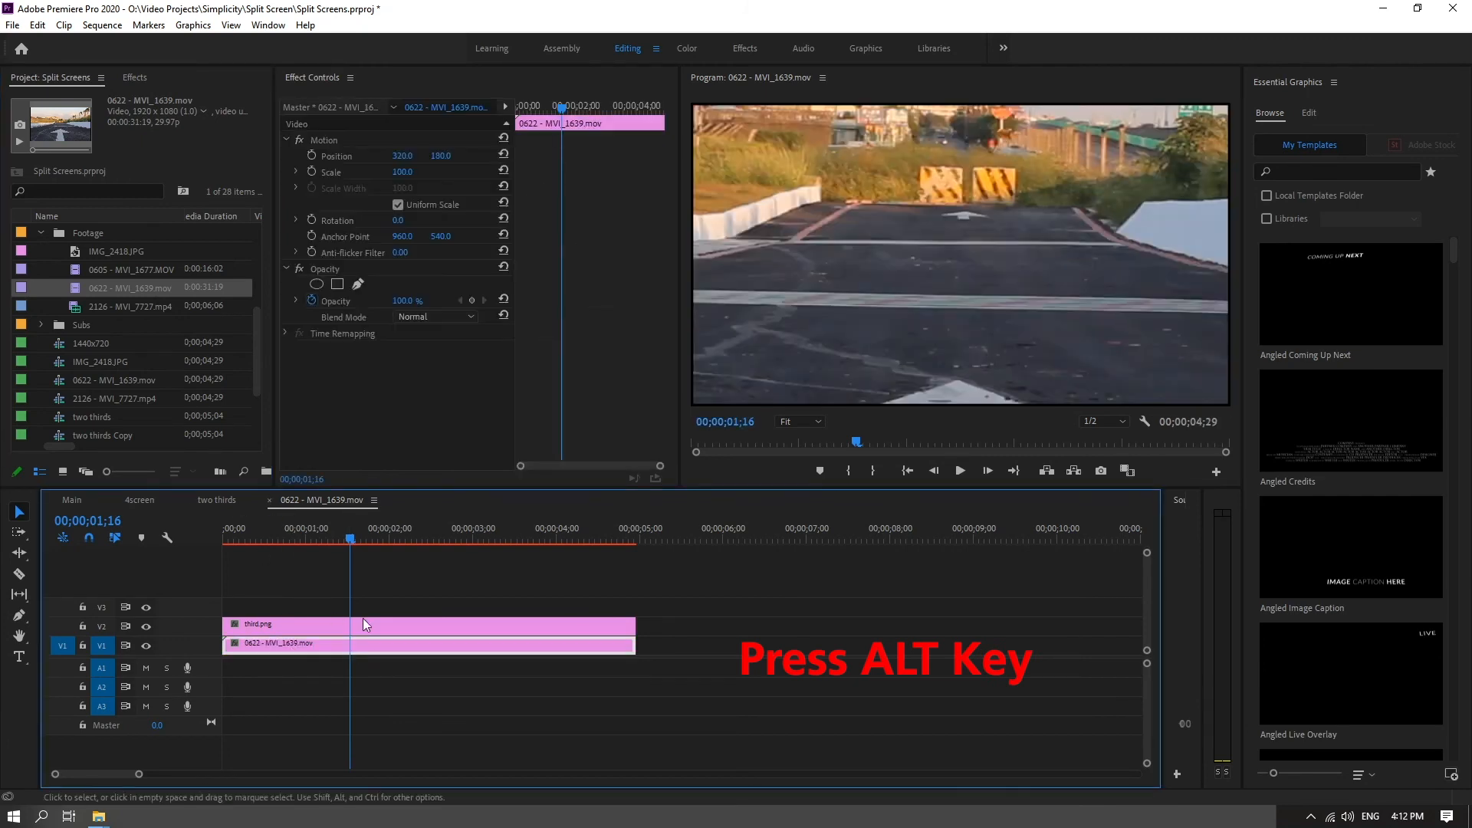
{"action": "left_click", "coordinate": [400, 172]}
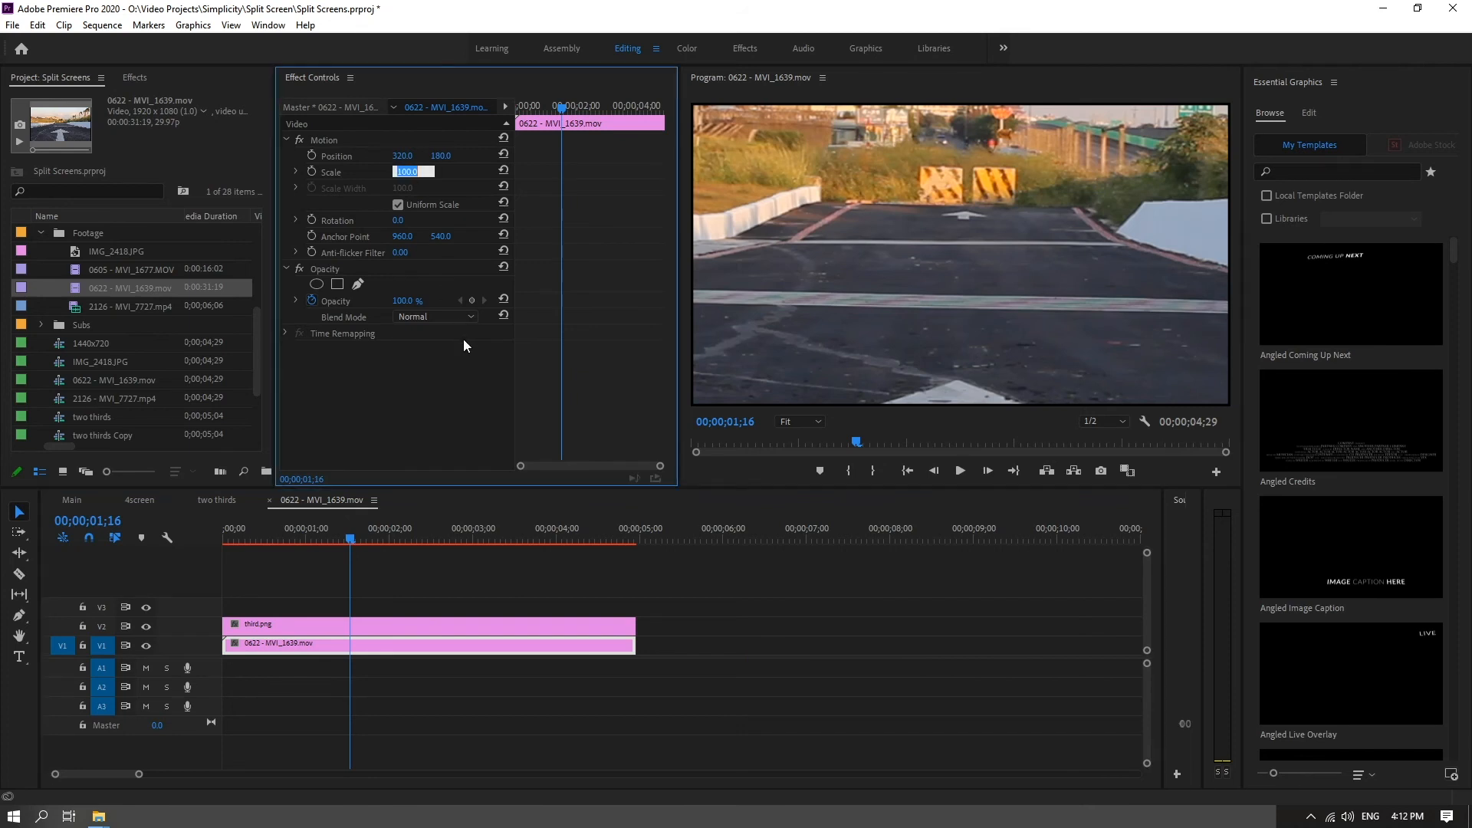
{"action": "type", "text": "33"}
{"action": "key", "text": "Return"}
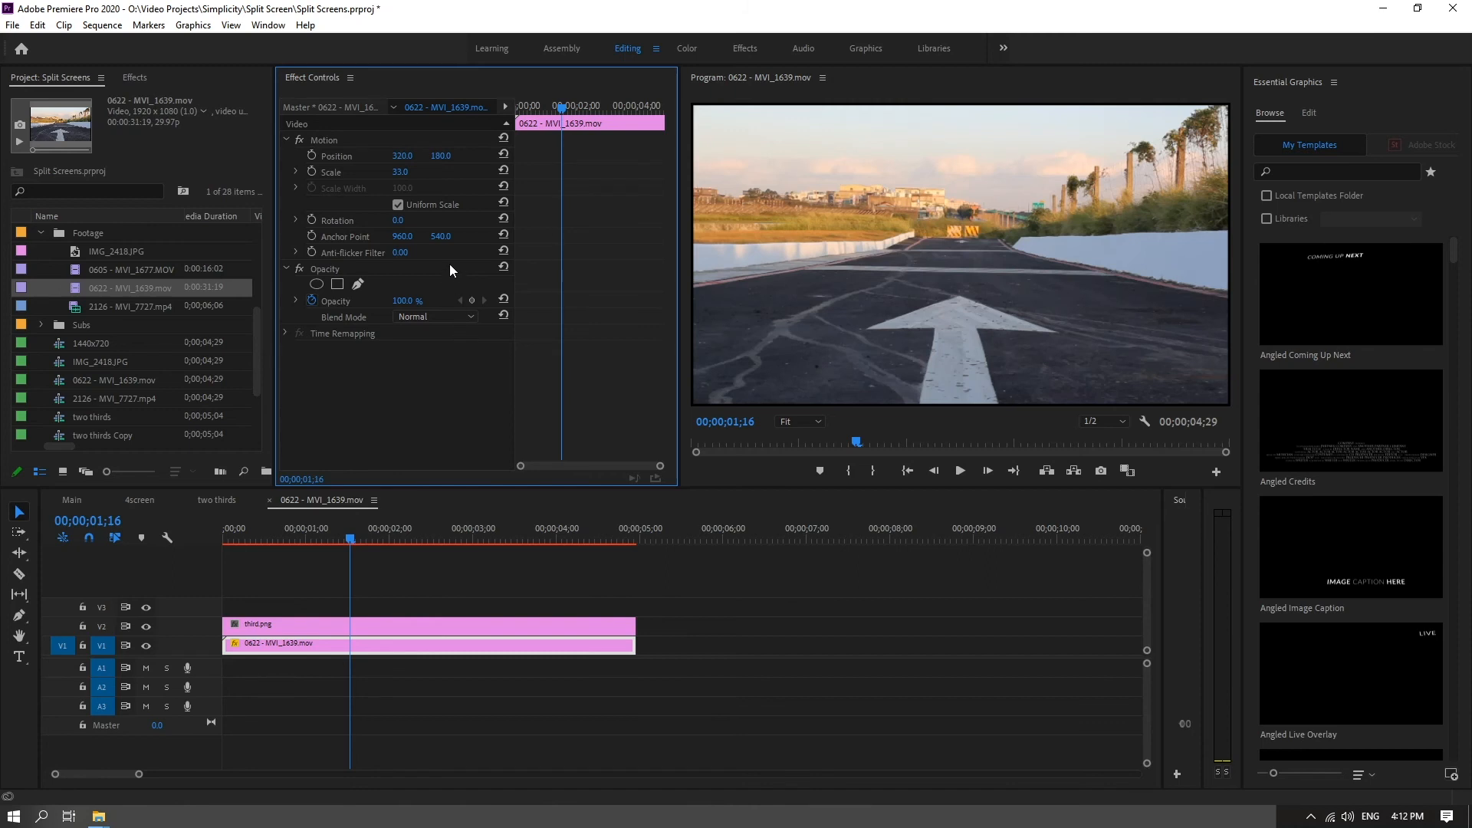
{"action": "left_click_drag", "start_coordinate": [395, 180], "coordinate": [411, 180]}
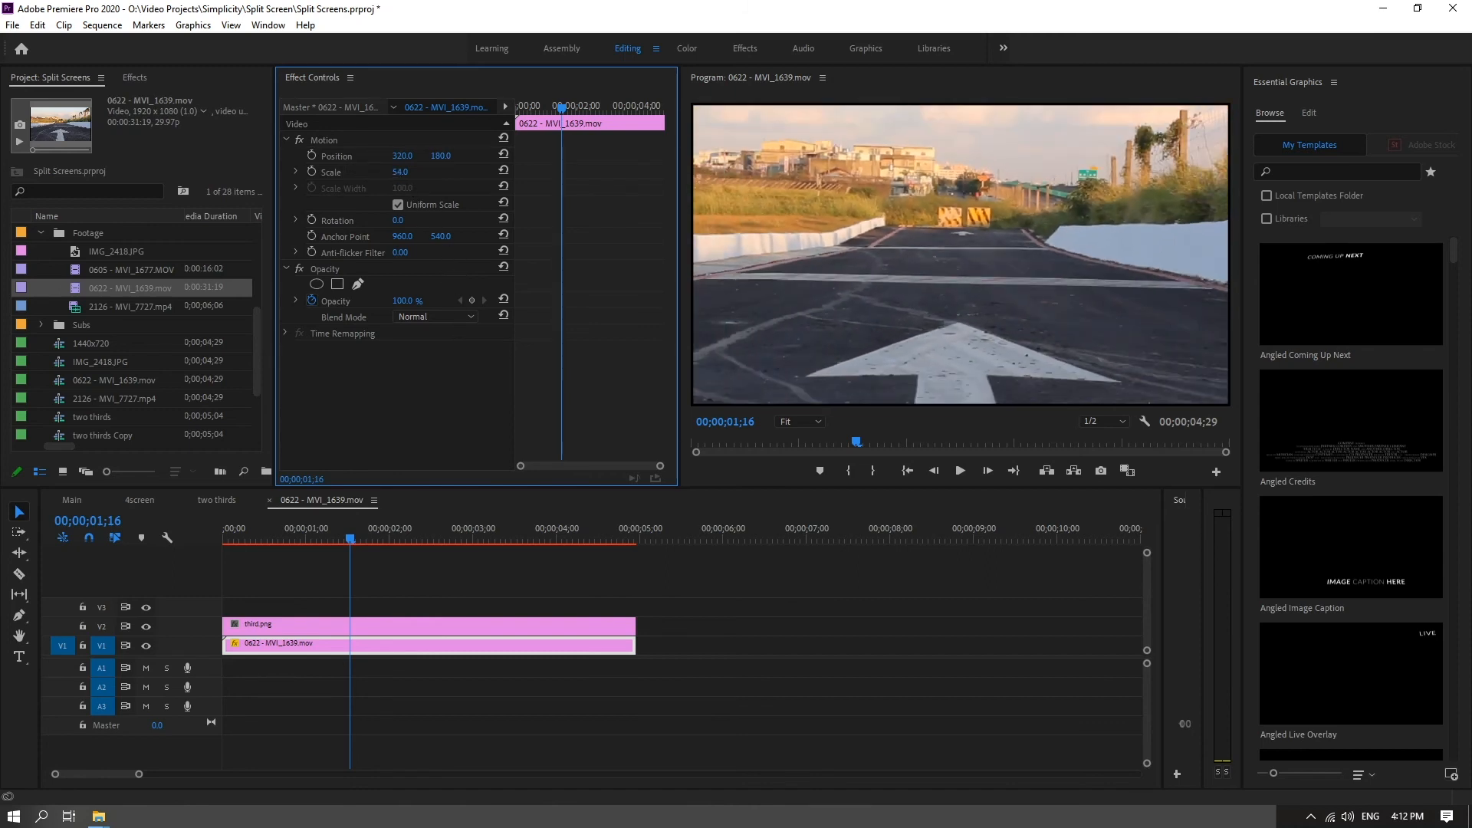
{"action": "left_click", "coordinate": [401, 172]}
{"action": "type", "text": "50"}
{"action": "key", "text": "Return"}
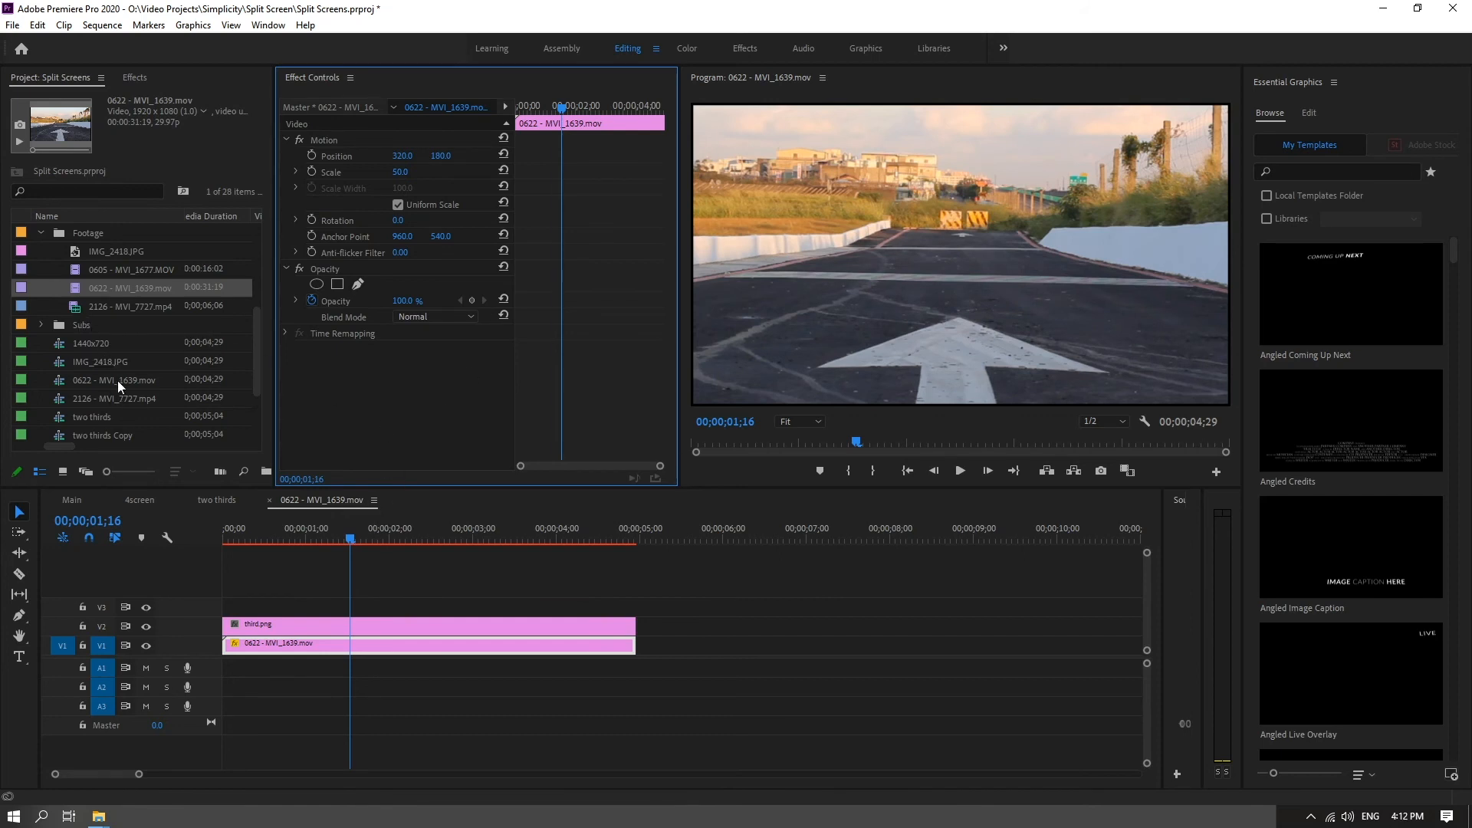
Step: Replace the placeholder in the 2126 - MVI_7727.mp4 sequence with its matching footage at scale 33, and close both third-size footage timelines
{"action": "double_click", "coordinate": [92, 399]}
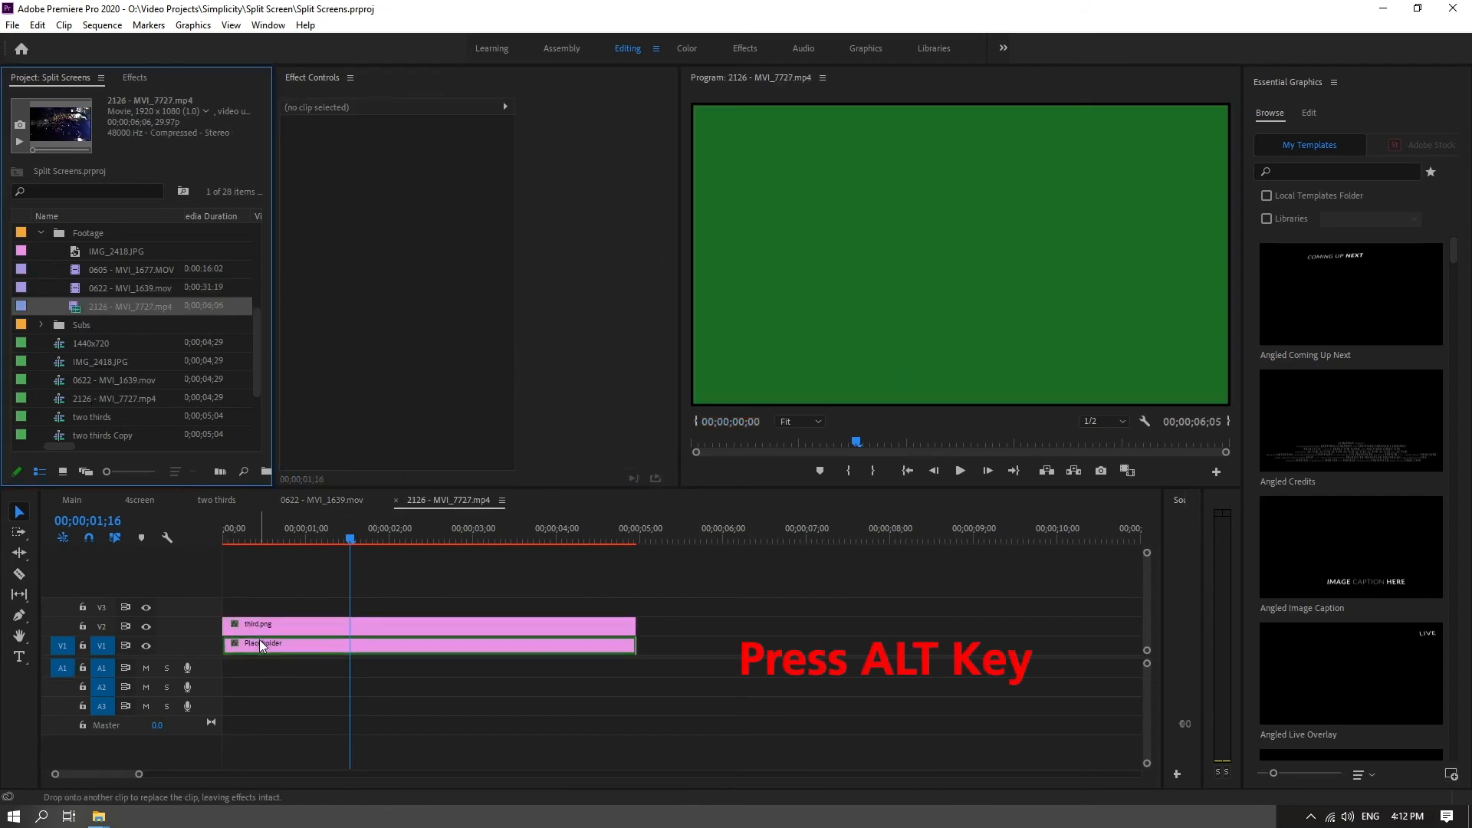
{"action": "left_click", "coordinate": [428, 649]}
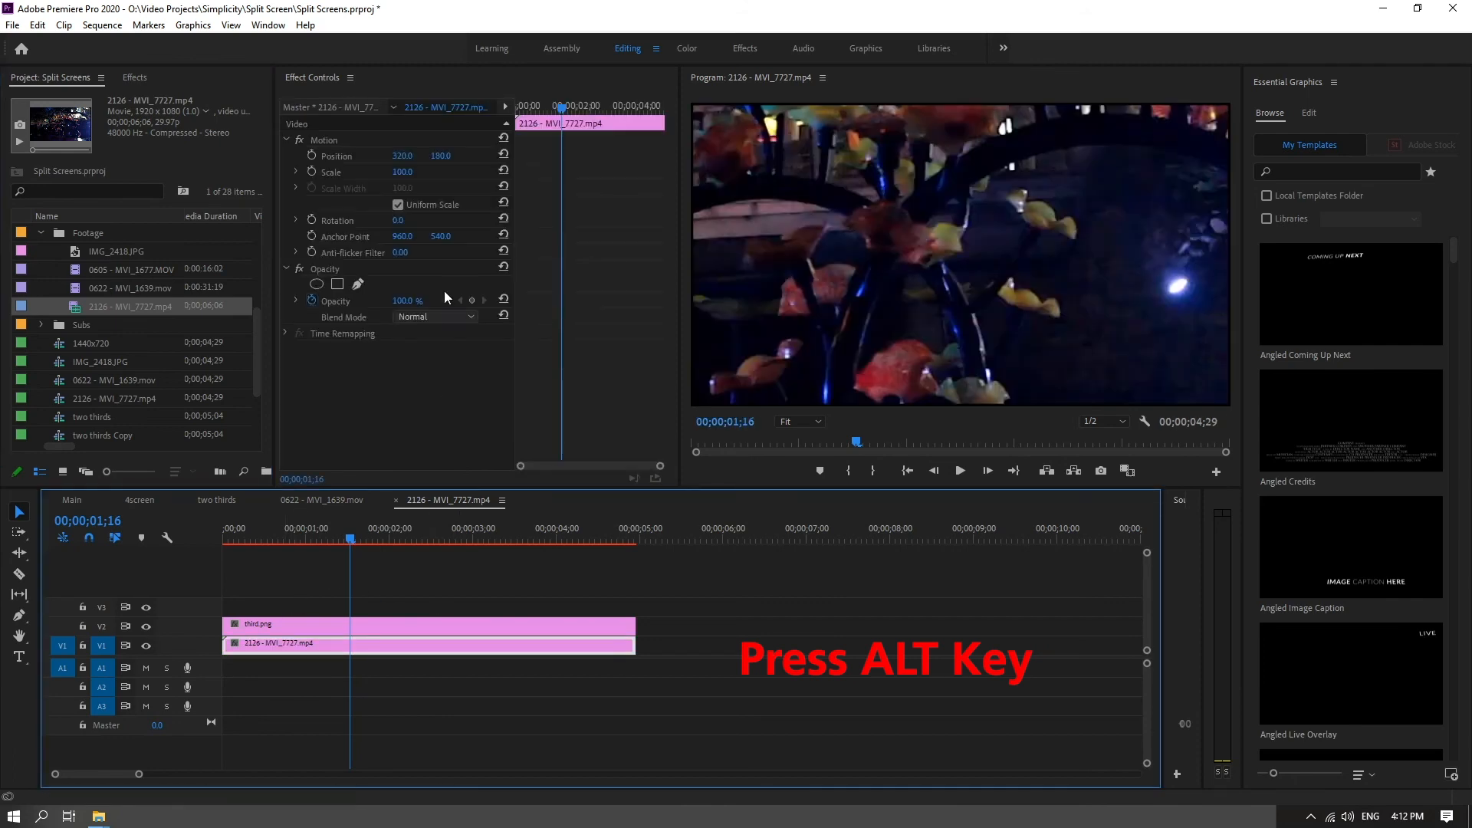
{"action": "left_click", "coordinate": [412, 172]}
{"action": "type", "text": "33"}
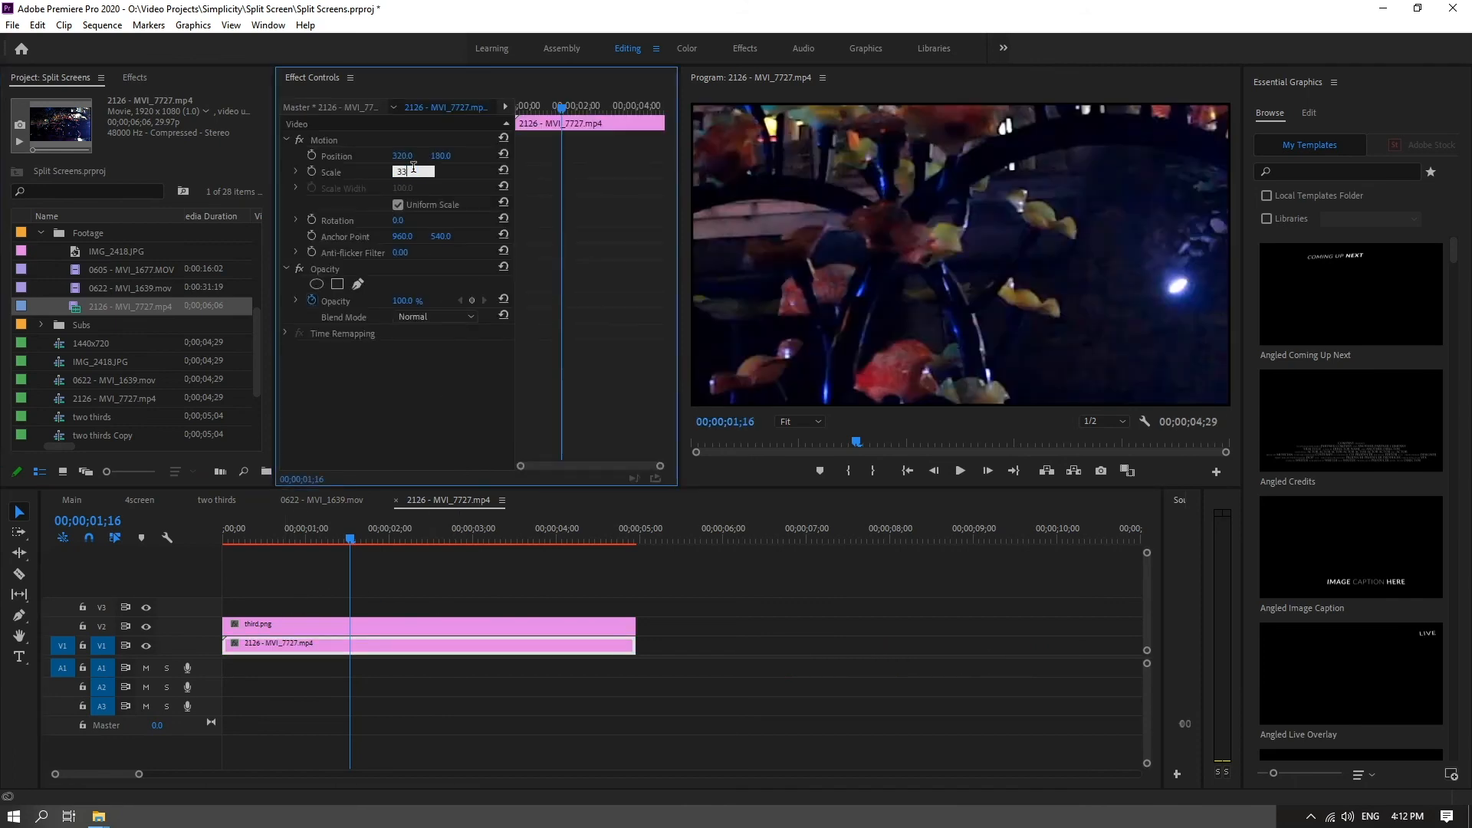
{"action": "key", "text": "Return"}
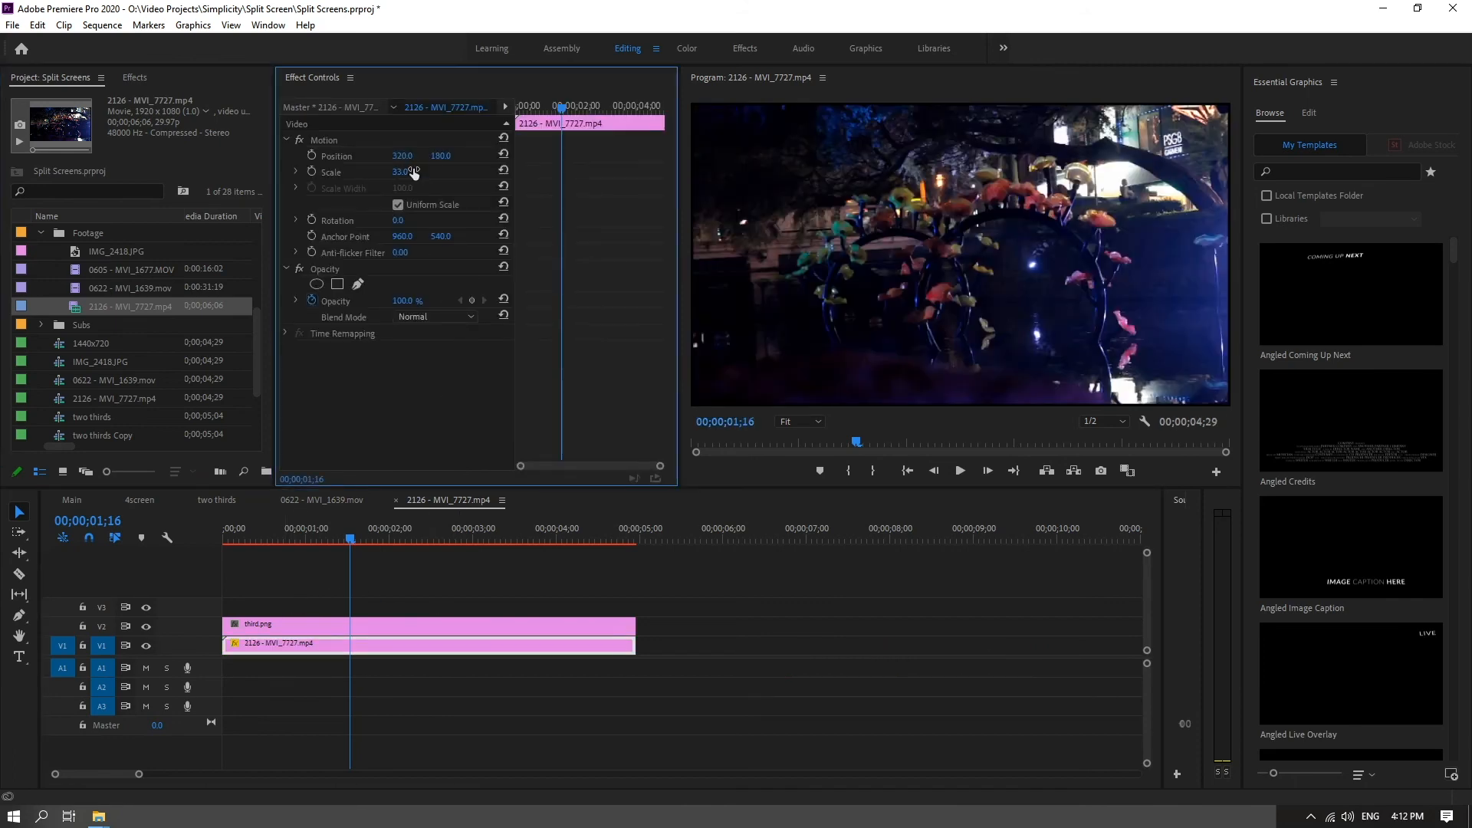
{"action": "left_click", "coordinate": [395, 500]}
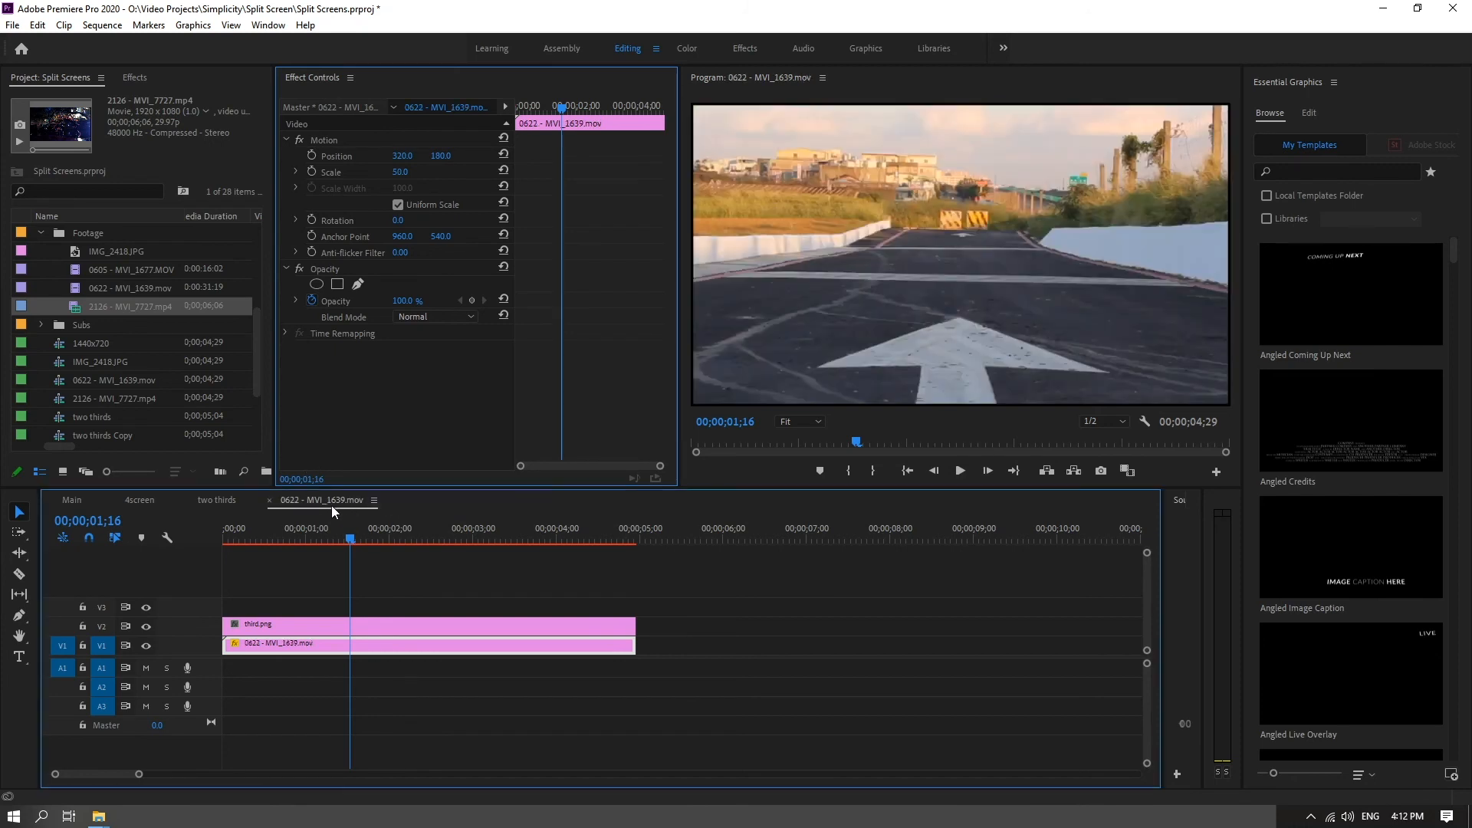
{"action": "left_click", "coordinate": [270, 500]}
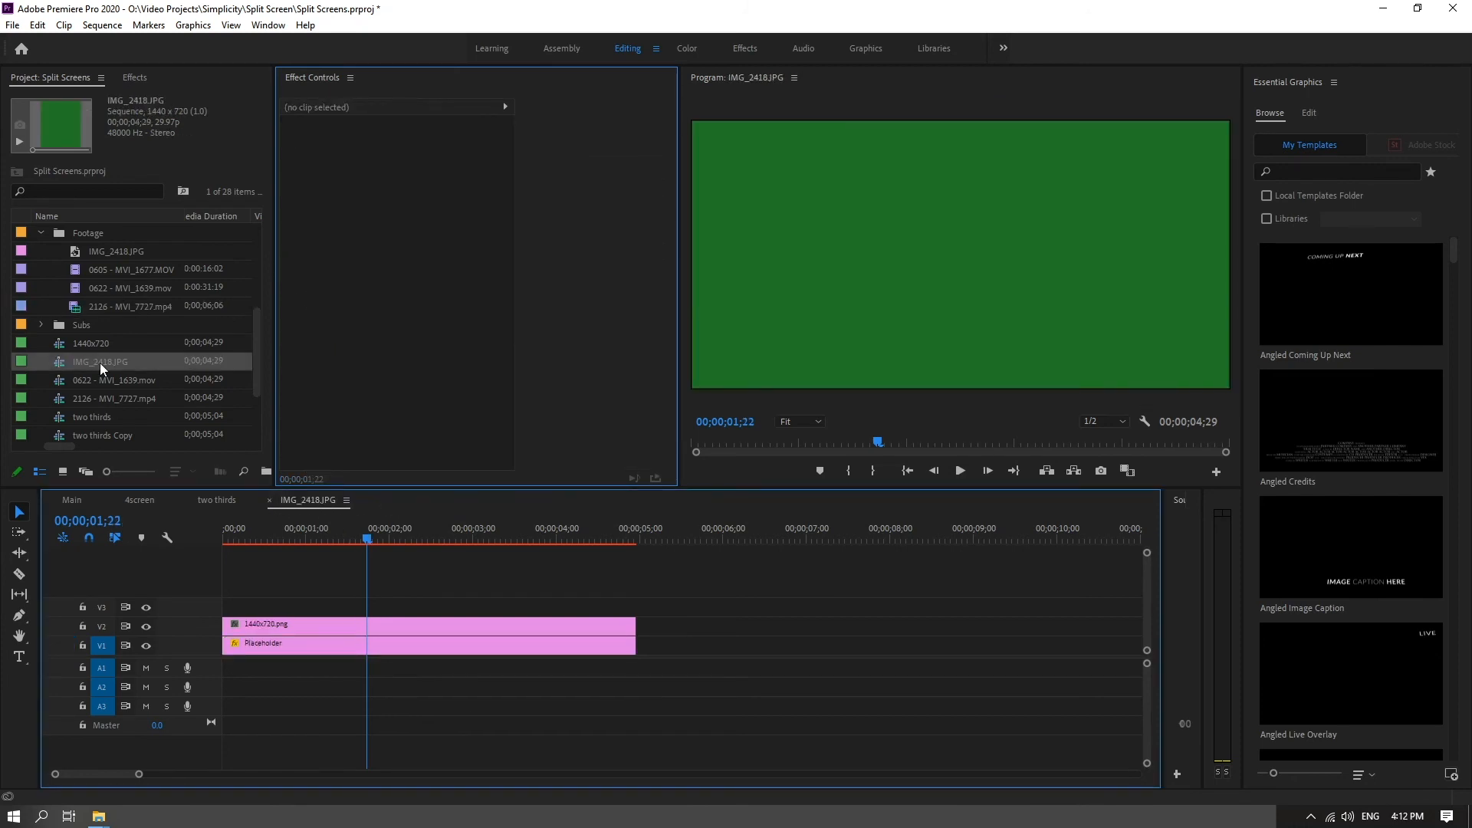
Step: Replace the placeholder in the IMG_2418.JPG sequence with the matching image, reset its scale, and reduce it to fit the frame
{"action": "left_click_drag", "start_coordinate": [115, 251], "coordinate": [280, 638]}
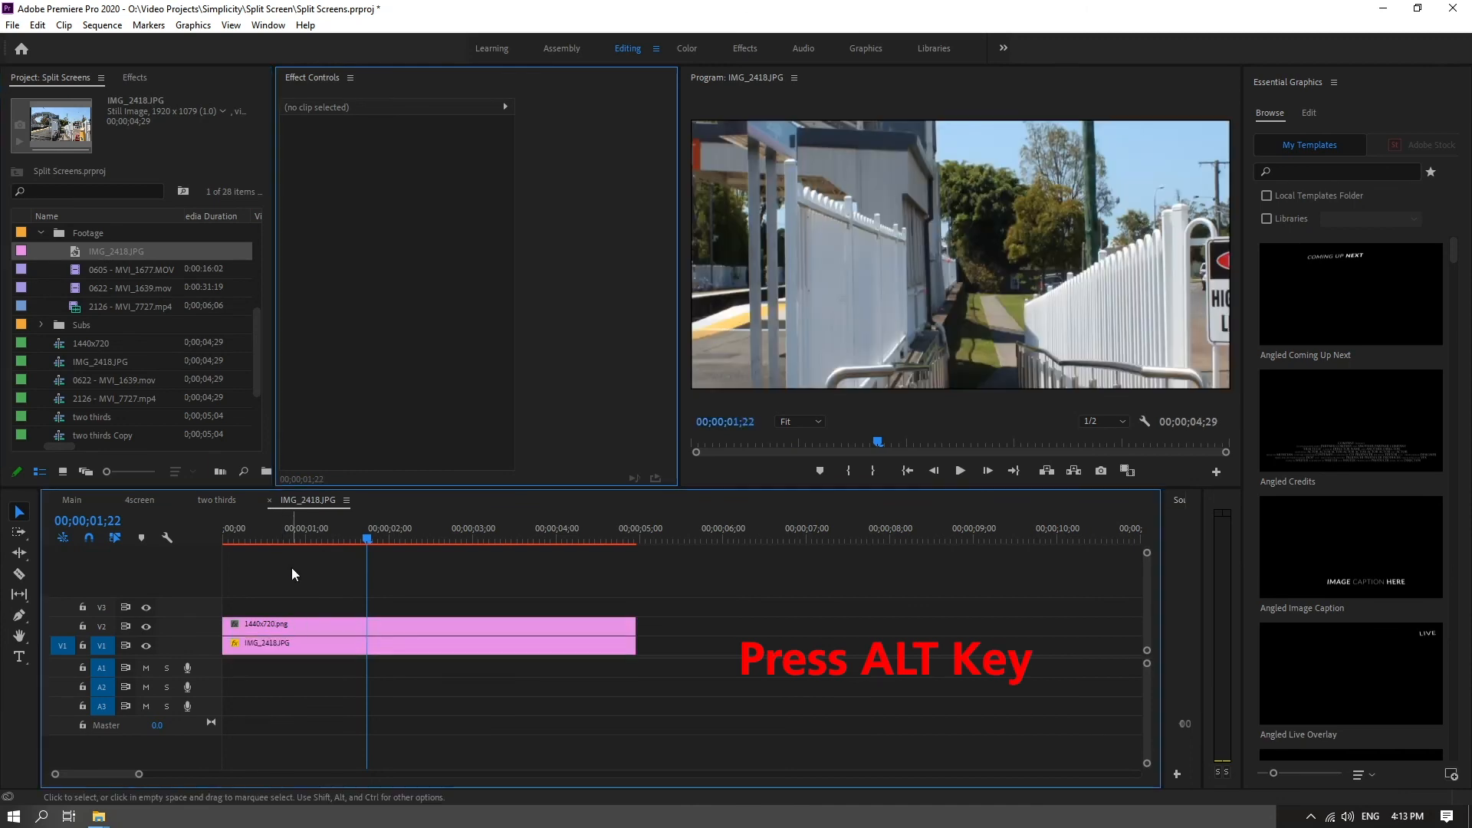
{"action": "left_click", "coordinate": [375, 648]}
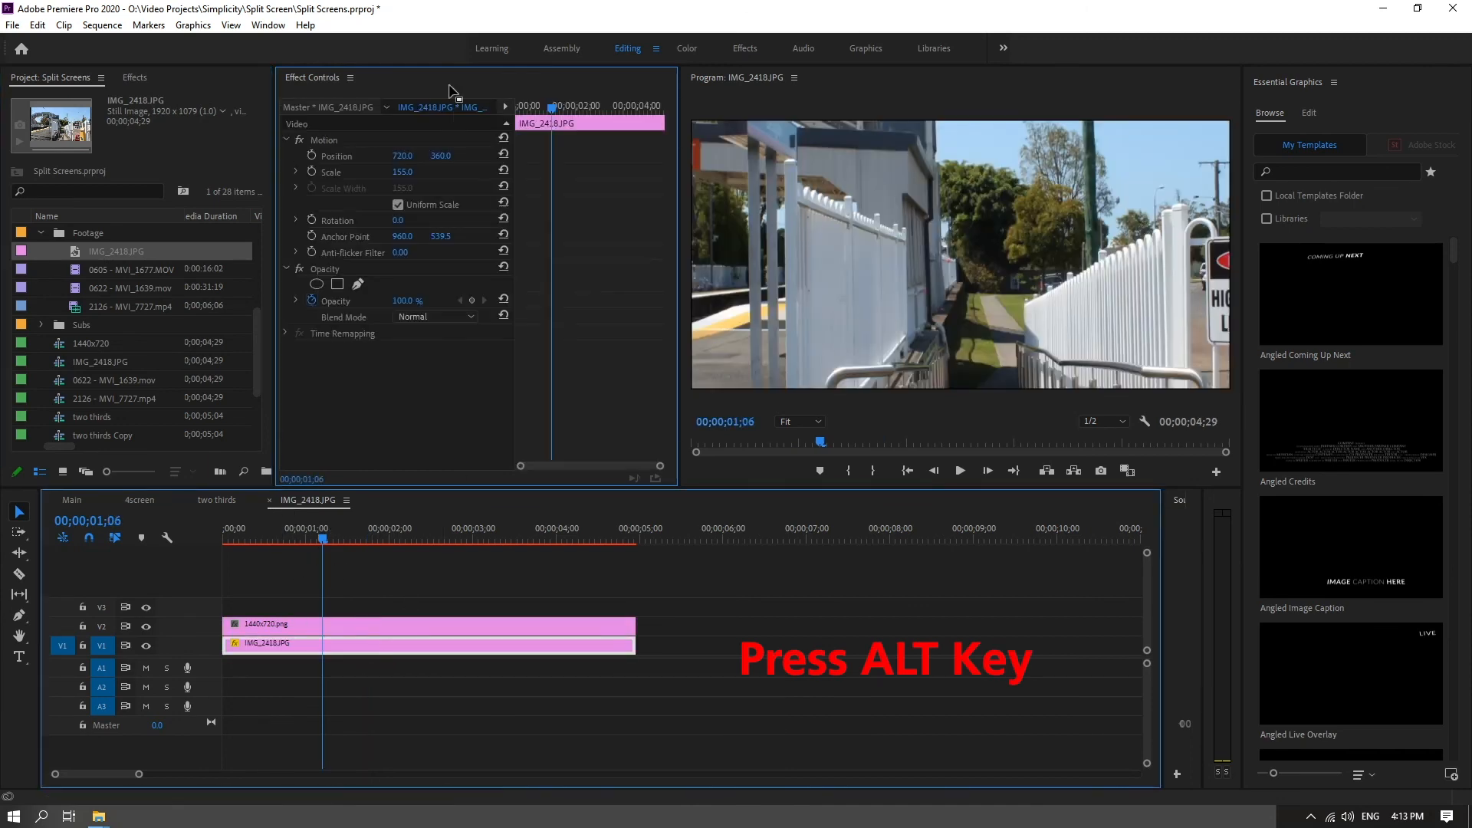
{"action": "left_click", "coordinate": [503, 171]}
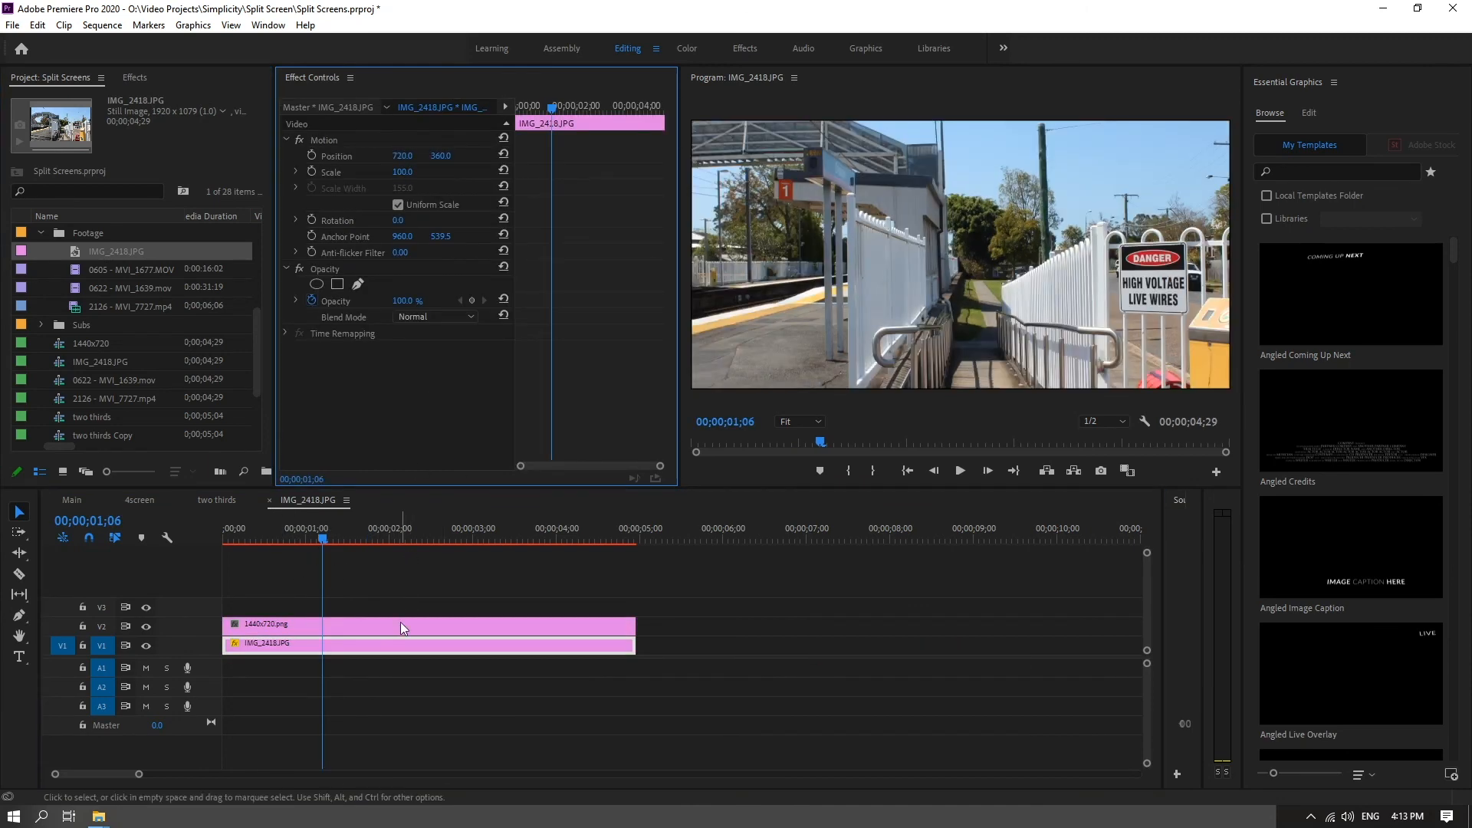
{"action": "left_click", "coordinate": [324, 141]}
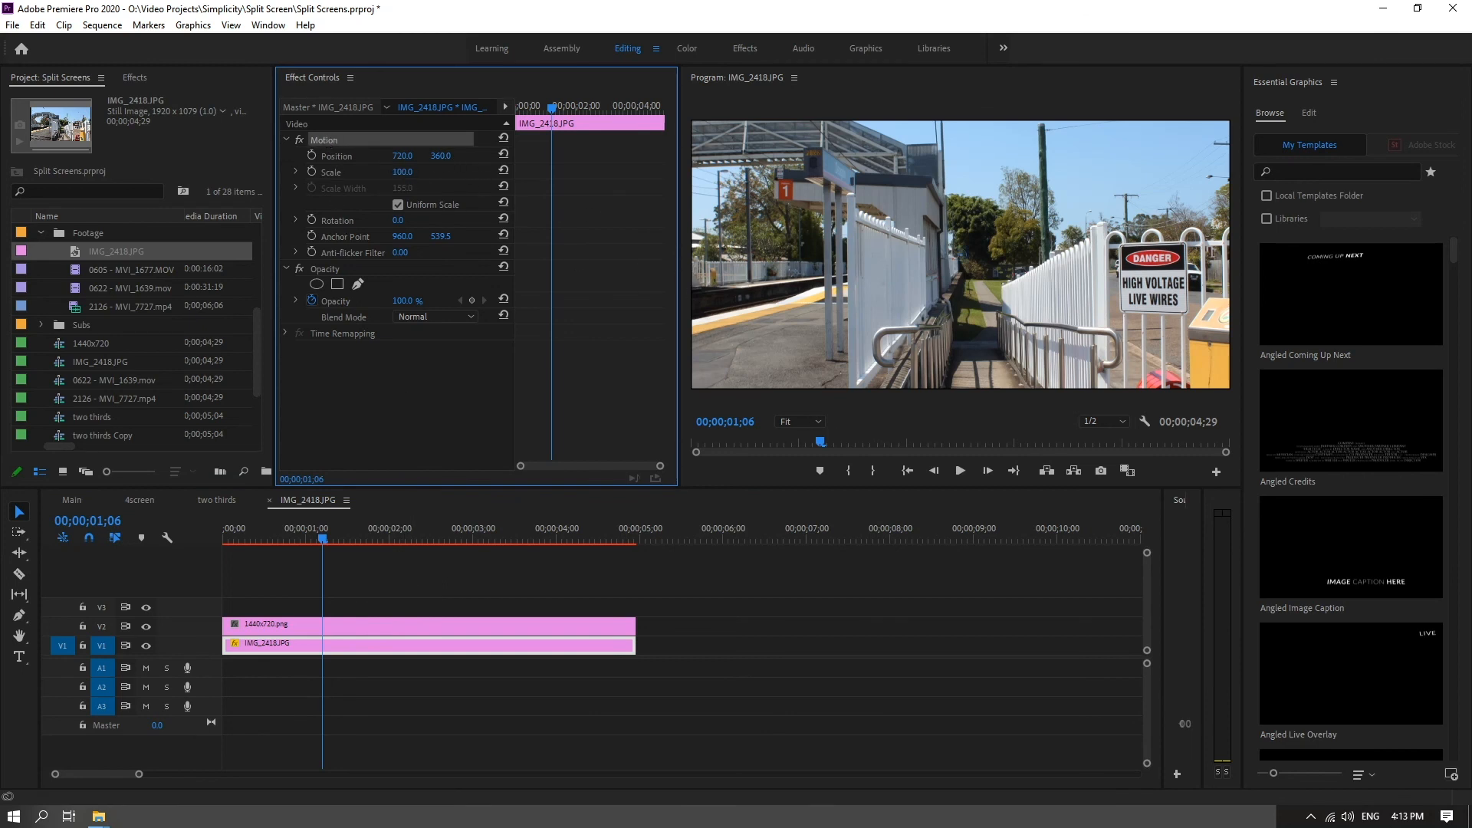
{"action": "left_click_drag", "start_coordinate": [403, 172], "coordinate": [384, 172]}
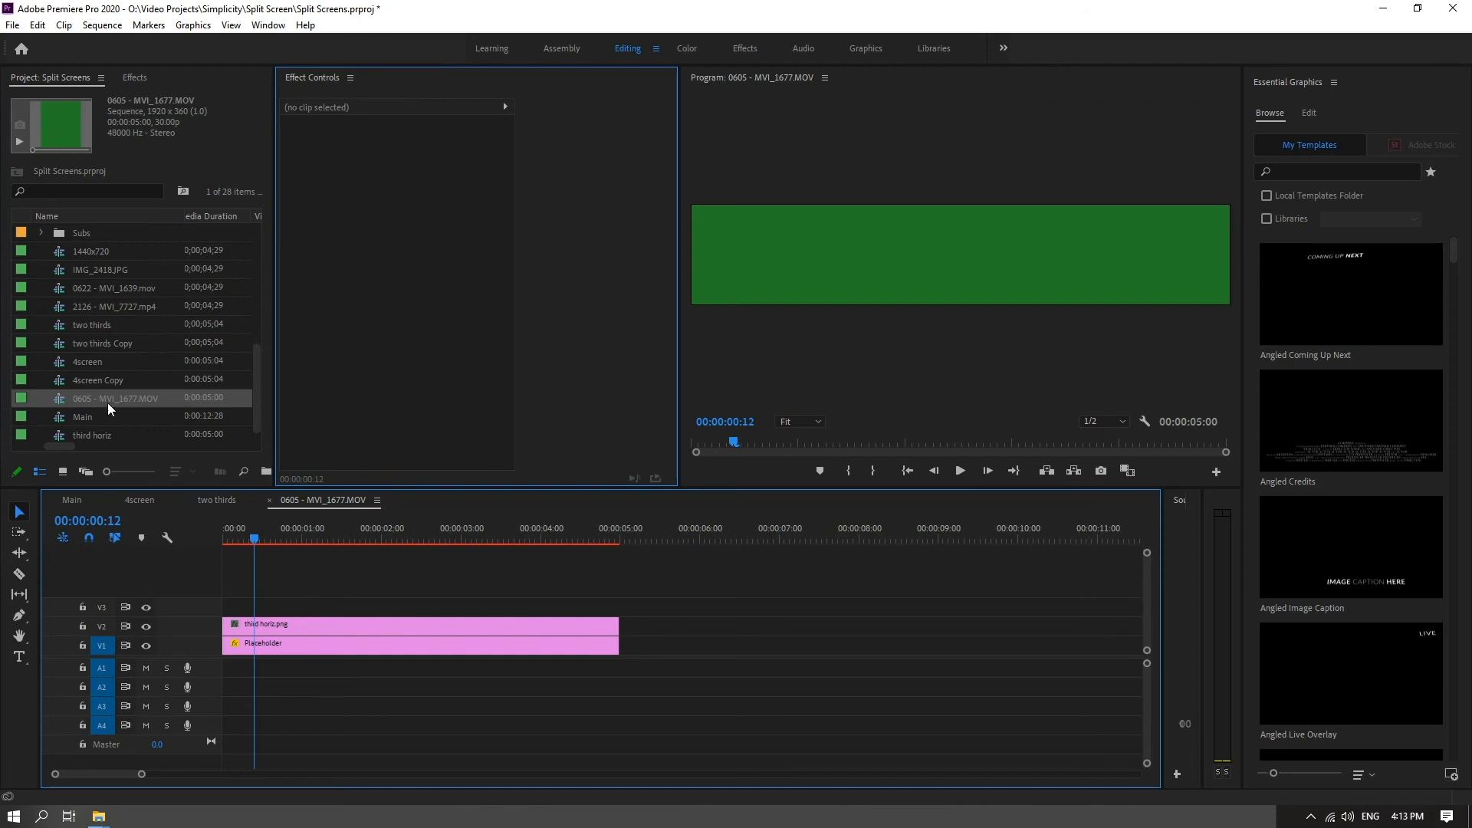
Step: Replace the placeholder in the 0605 - MVI_1677.MOV sequence with the matching footage and shift the clip vertically in the frame
{"action": "scroll", "coordinate": [140, 417], "scroll_direction": "up", "scroll_amount": 2}
{"action": "left_click_drag", "start_coordinate": [75, 273], "coordinate": [368, 642]}
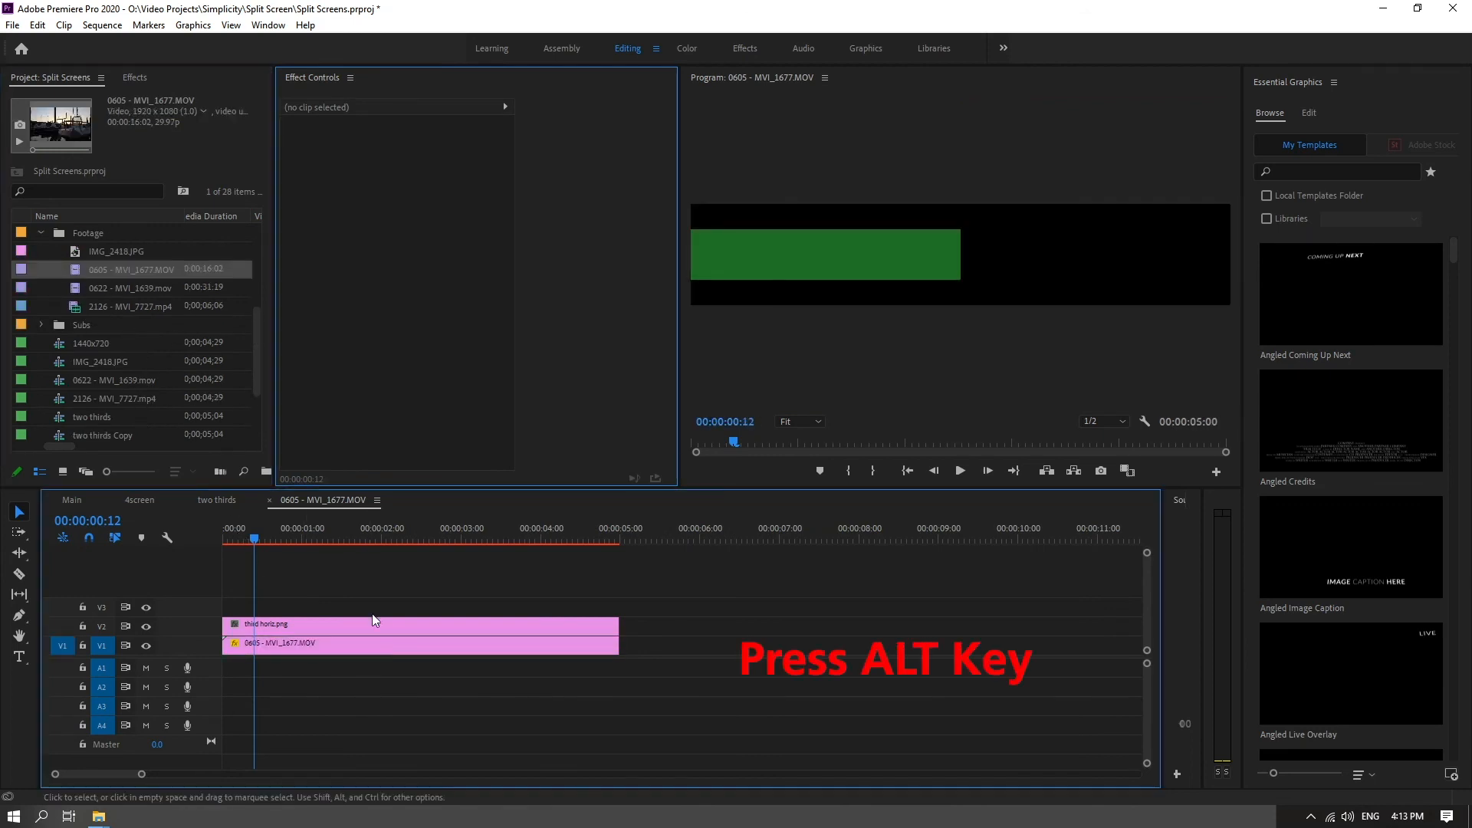
{"action": "left_click", "coordinate": [283, 539]}
{"action": "left_click", "coordinate": [354, 644]}
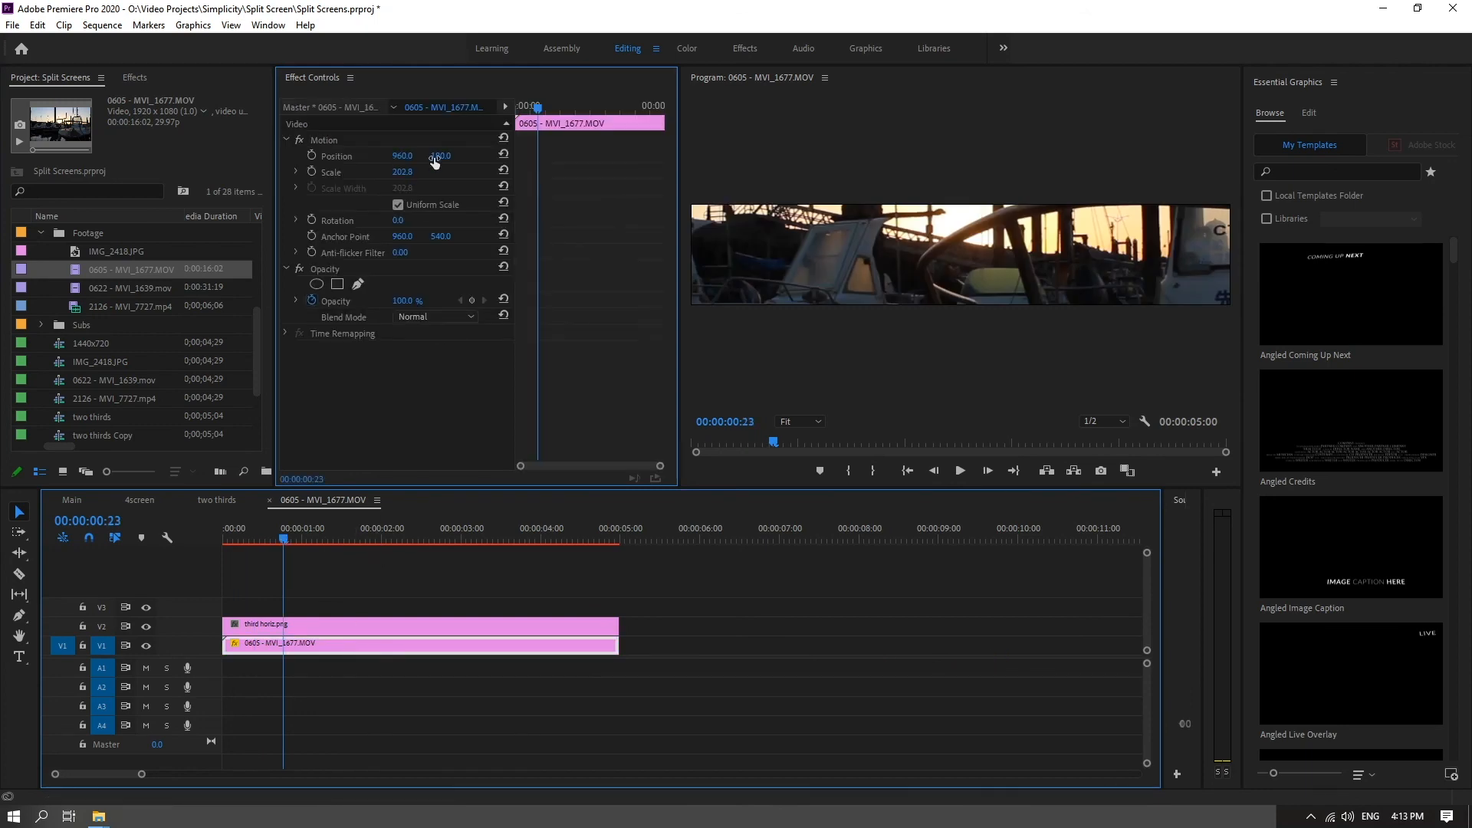
{"action": "left_click_drag", "start_coordinate": [440, 155], "coordinate": [526, 155]}
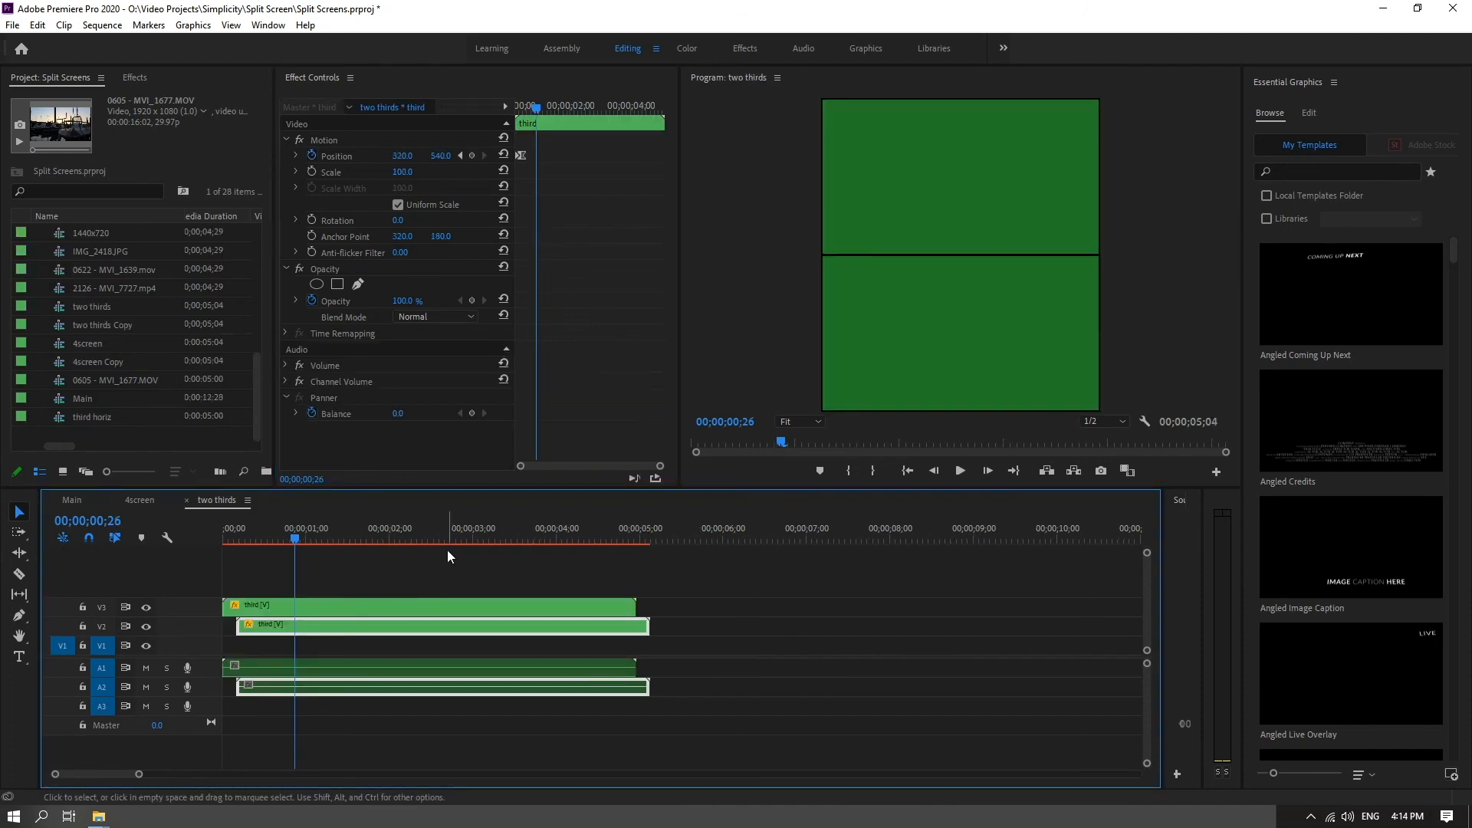
Step: Replace the V3 third clip in the two thirds timeline with 2126 - MVI_7727.mp4 and the V2 one with 0622 - MVI_1639.mov
{"action": "left_click", "coordinate": [60, 291]}
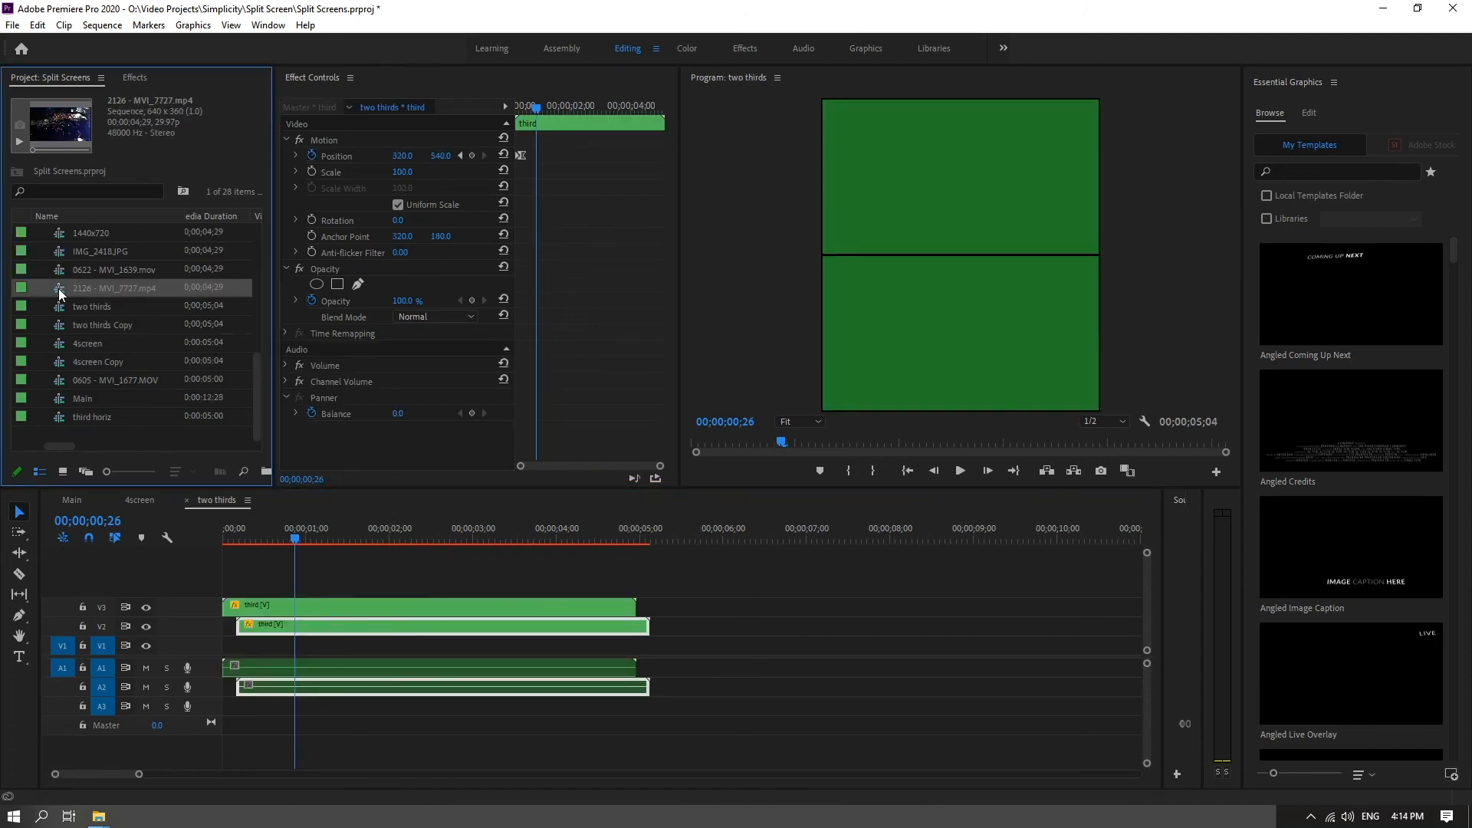
{"action": "left_click_drag", "start_coordinate": [61, 294], "coordinate": [302, 611]}
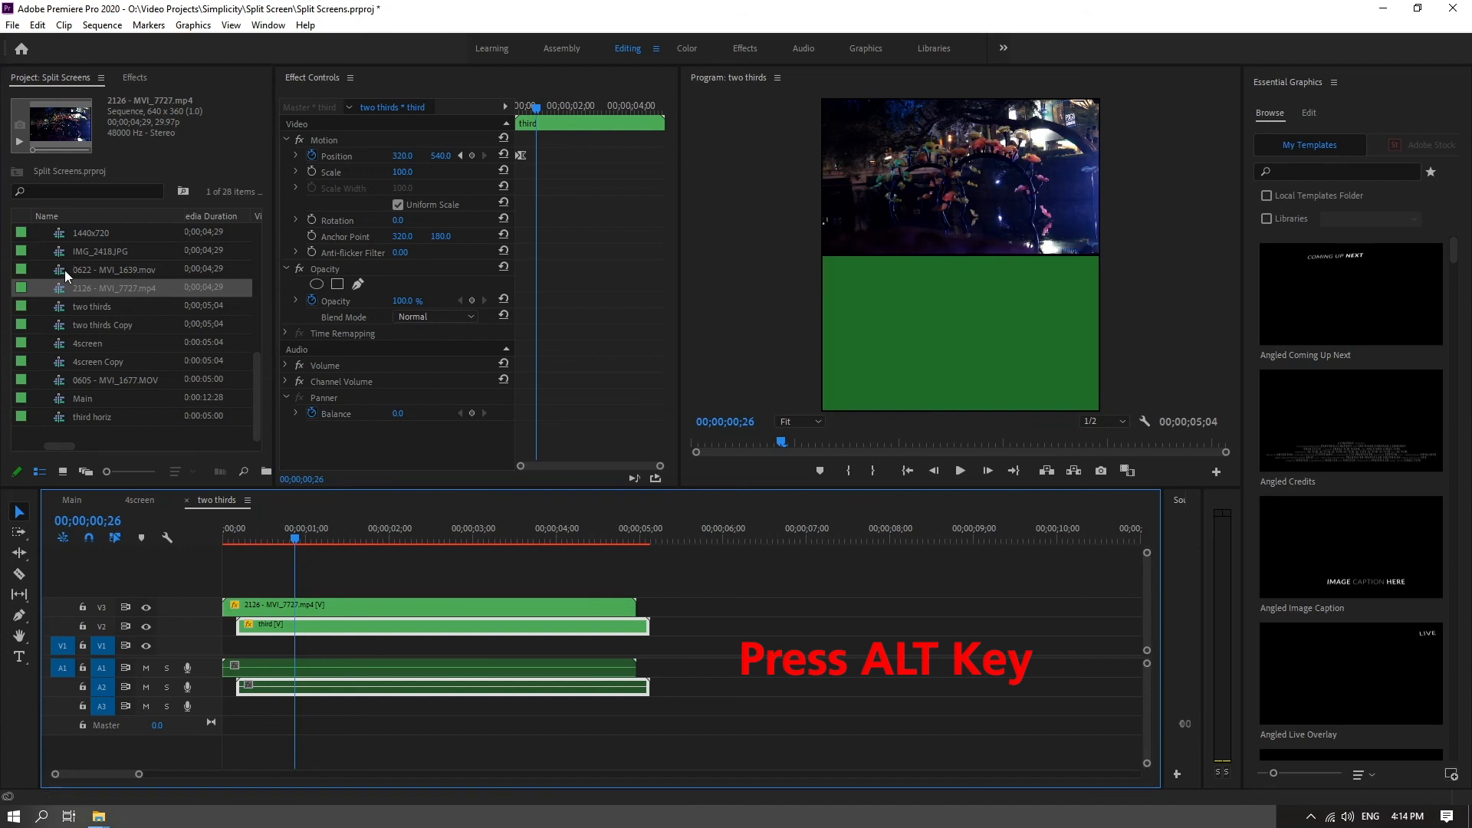
{"action": "left_click_drag", "start_coordinate": [66, 276], "coordinate": [336, 630]}
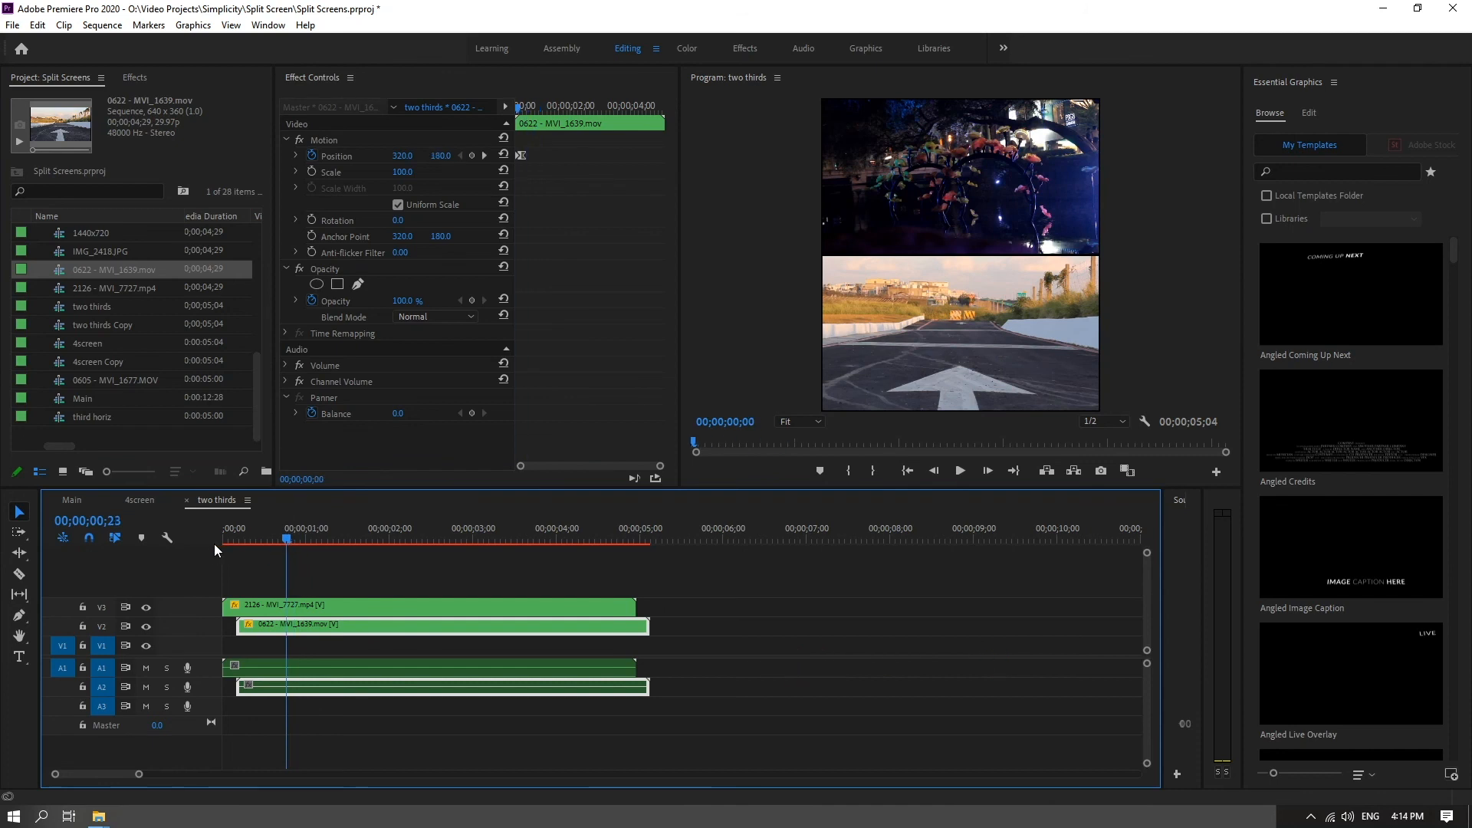
{"action": "left_click_drag", "start_coordinate": [224, 542], "coordinate": [268, 540]}
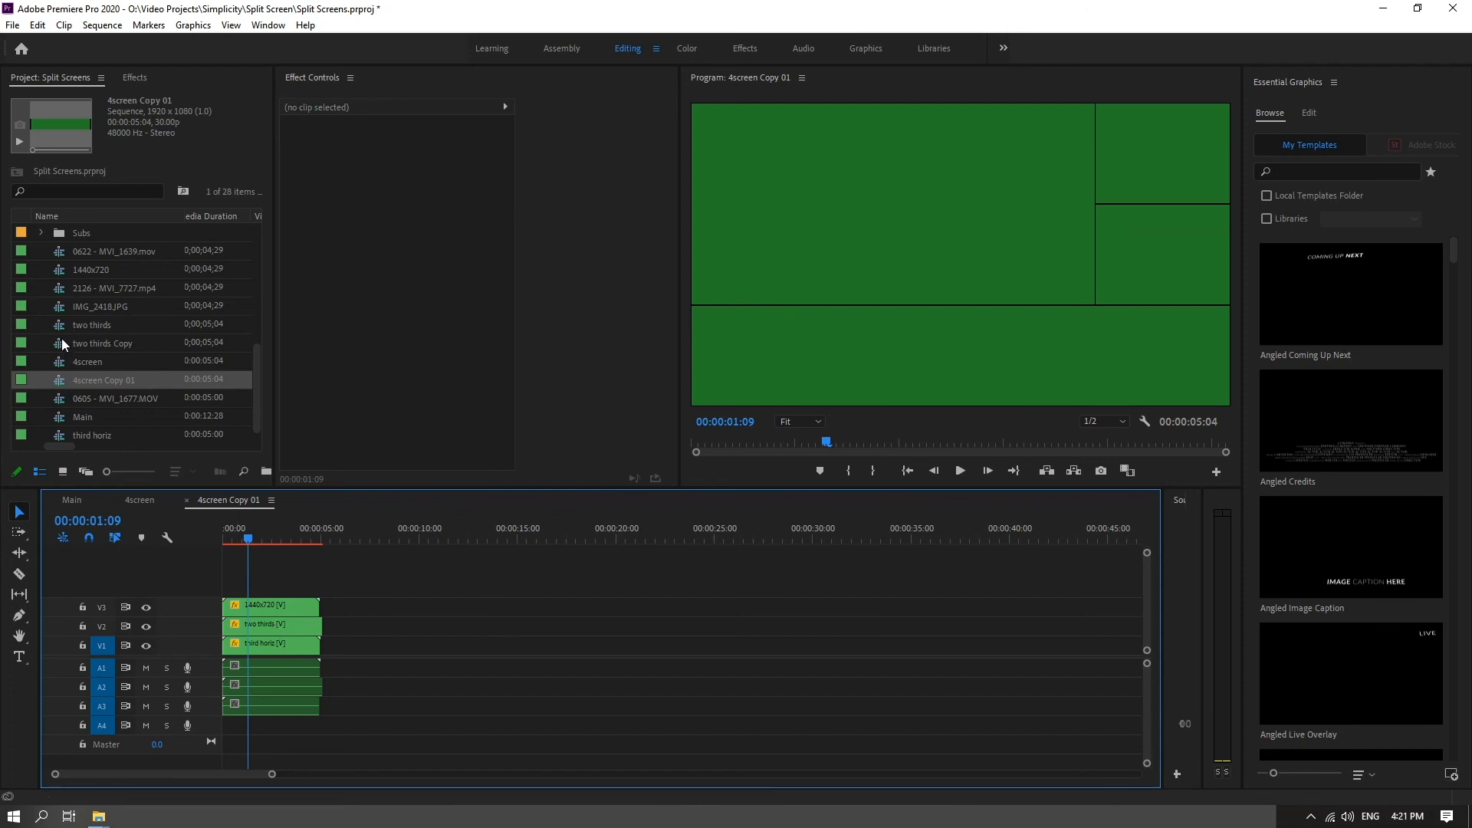
Step: In 4screen Copy 01, replace the two thirds clip with two thirds Copy and the third horiz clip with the 0605 - MVI_1677.MOV sequence
{"action": "left_click_drag", "start_coordinate": [62, 339], "coordinate": [270, 623]}
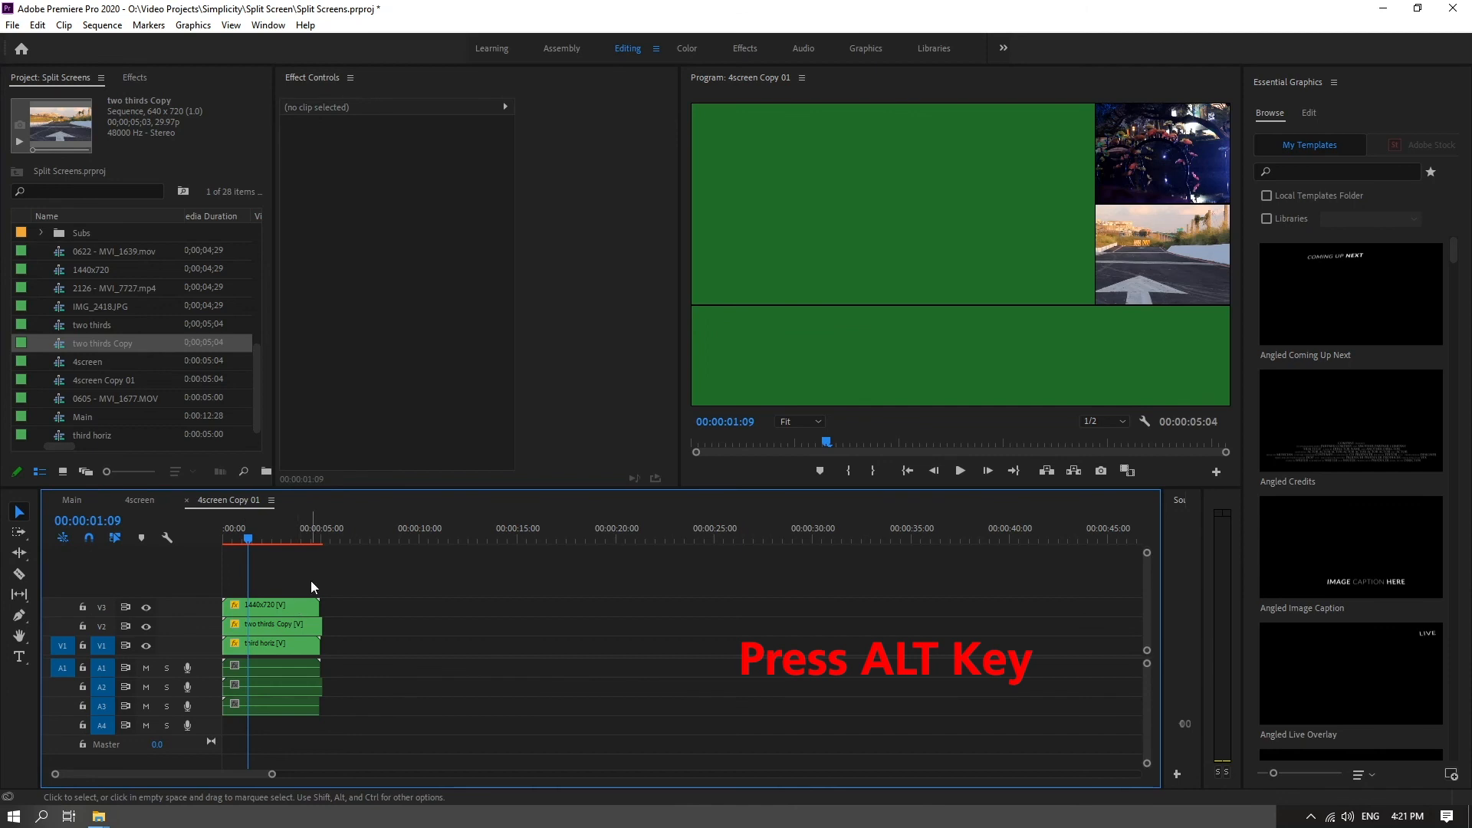
{"action": "scroll", "coordinate": [105, 424], "scroll_direction": "down", "scroll_amount": 1}
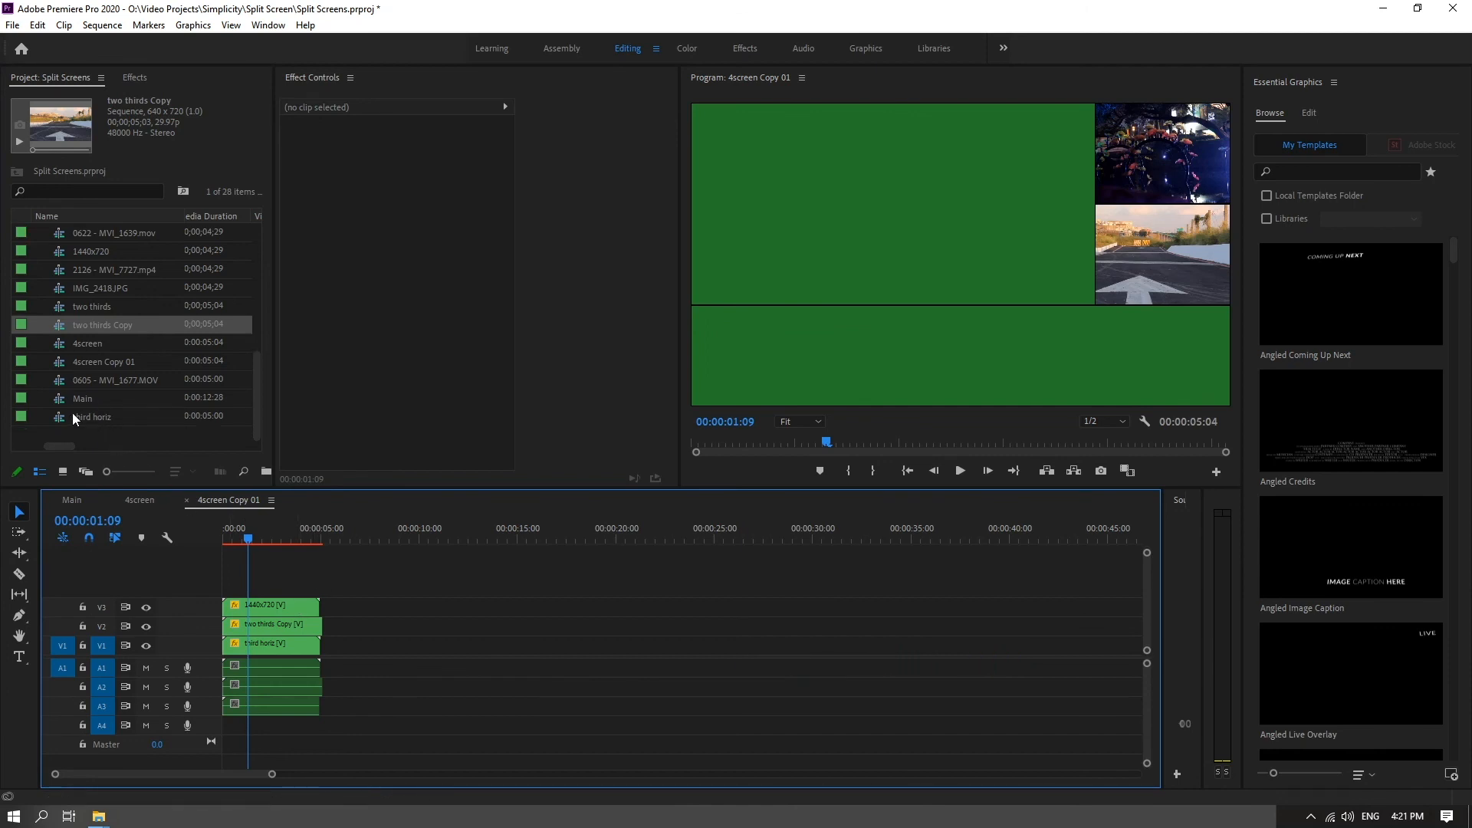
{"action": "left_click", "coordinate": [61, 381]}
{"action": "left_click_drag", "start_coordinate": [62, 377], "coordinate": [262, 646]}
Step: Replace the 1440x720 clip on V3 of 4screen Copy 01 with the IMG_2418.JPG sequence
{"action": "scroll", "coordinate": [84, 330], "scroll_direction": "up", "scroll_amount": 2}
{"action": "left_click", "coordinate": [84, 325]}
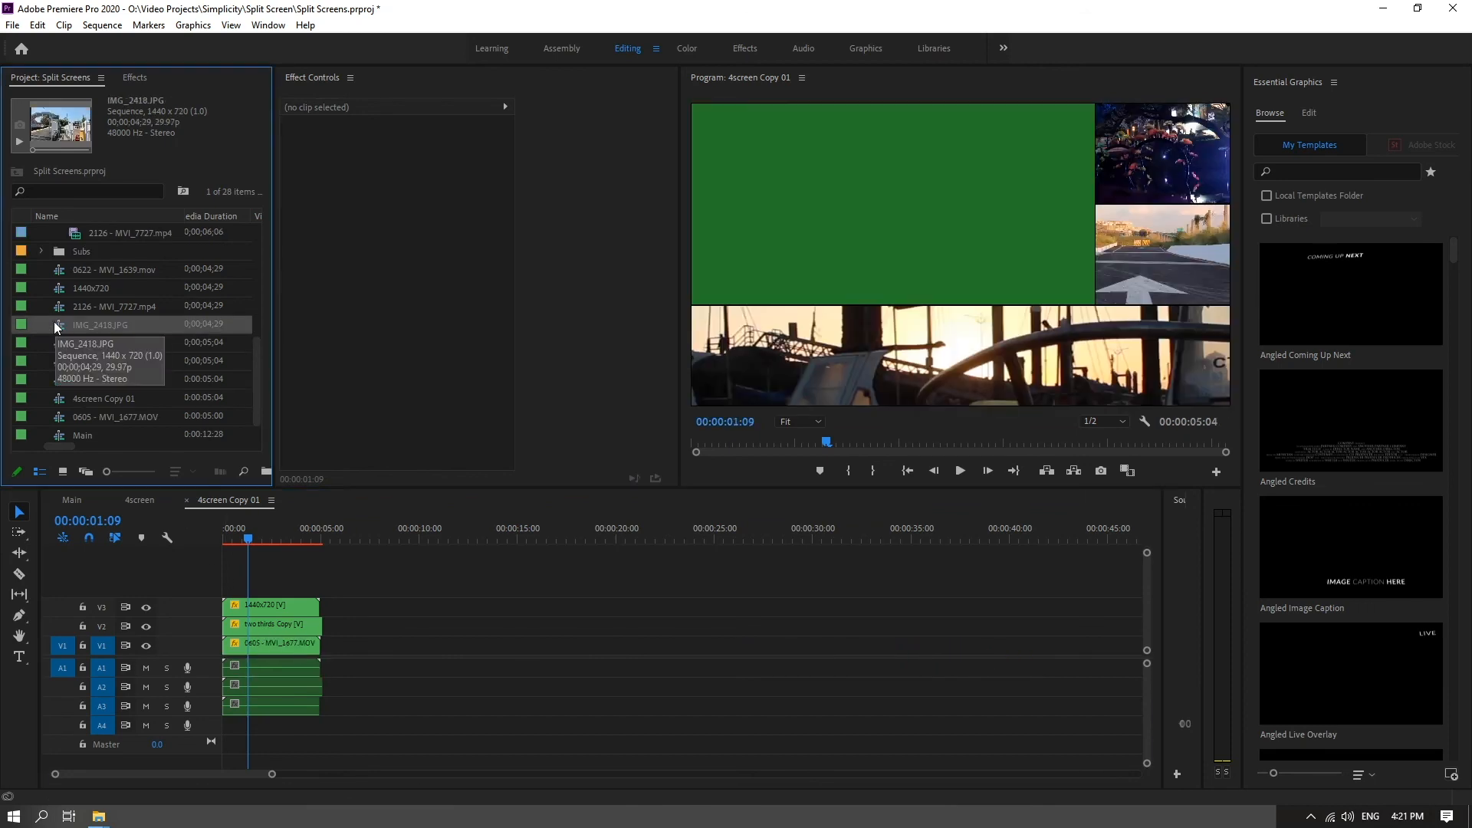
{"action": "left_click_drag", "start_coordinate": [71, 339], "coordinate": [260, 602]}
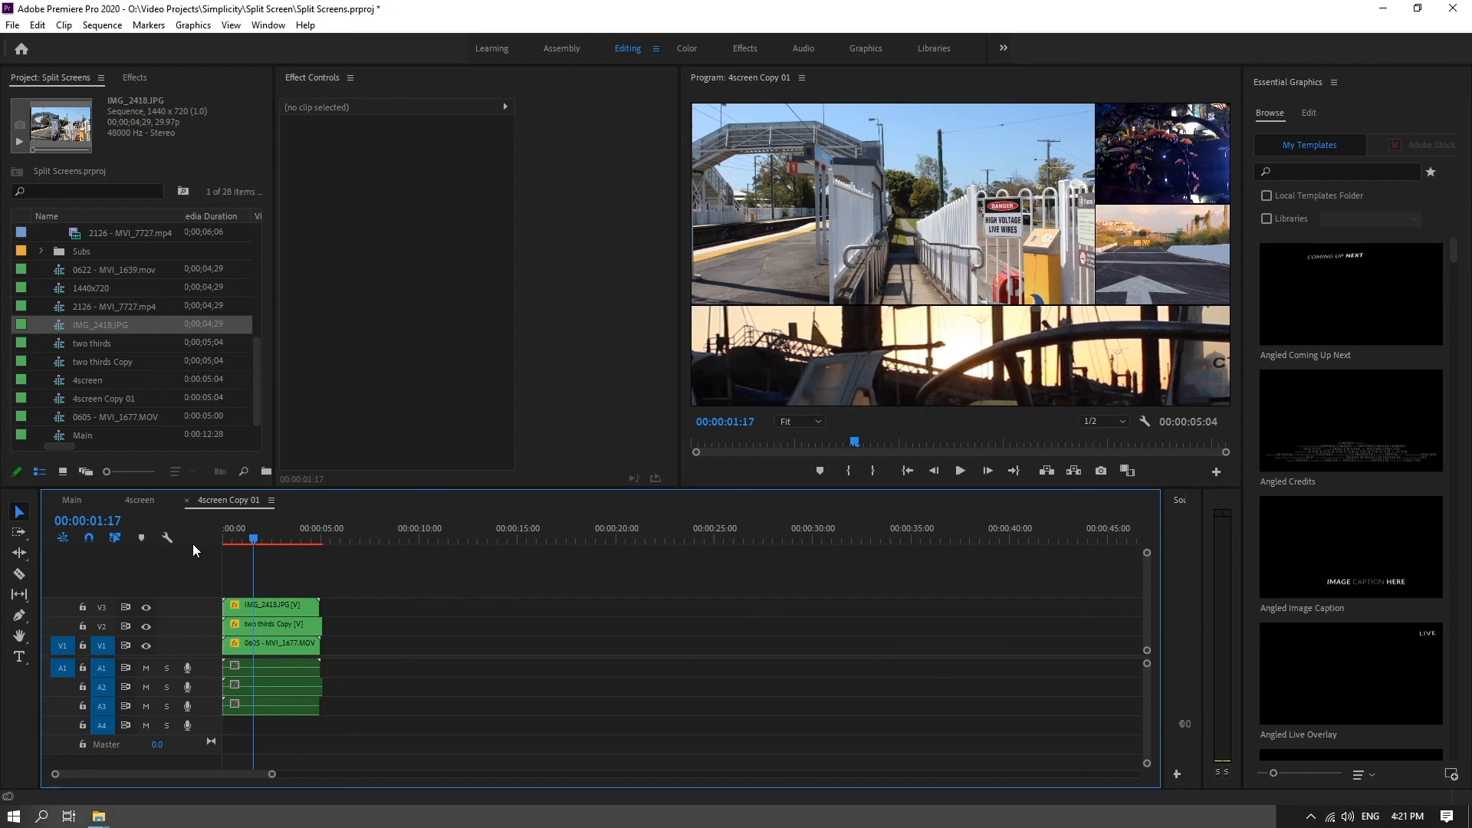
Step: Play the 4screen Copy 01 timeline from the start to check the split-screen animation with the real footage
{"action": "left_click_drag", "start_coordinate": [247, 541], "coordinate": [185, 537]}
{"action": "key", "text": "space"}
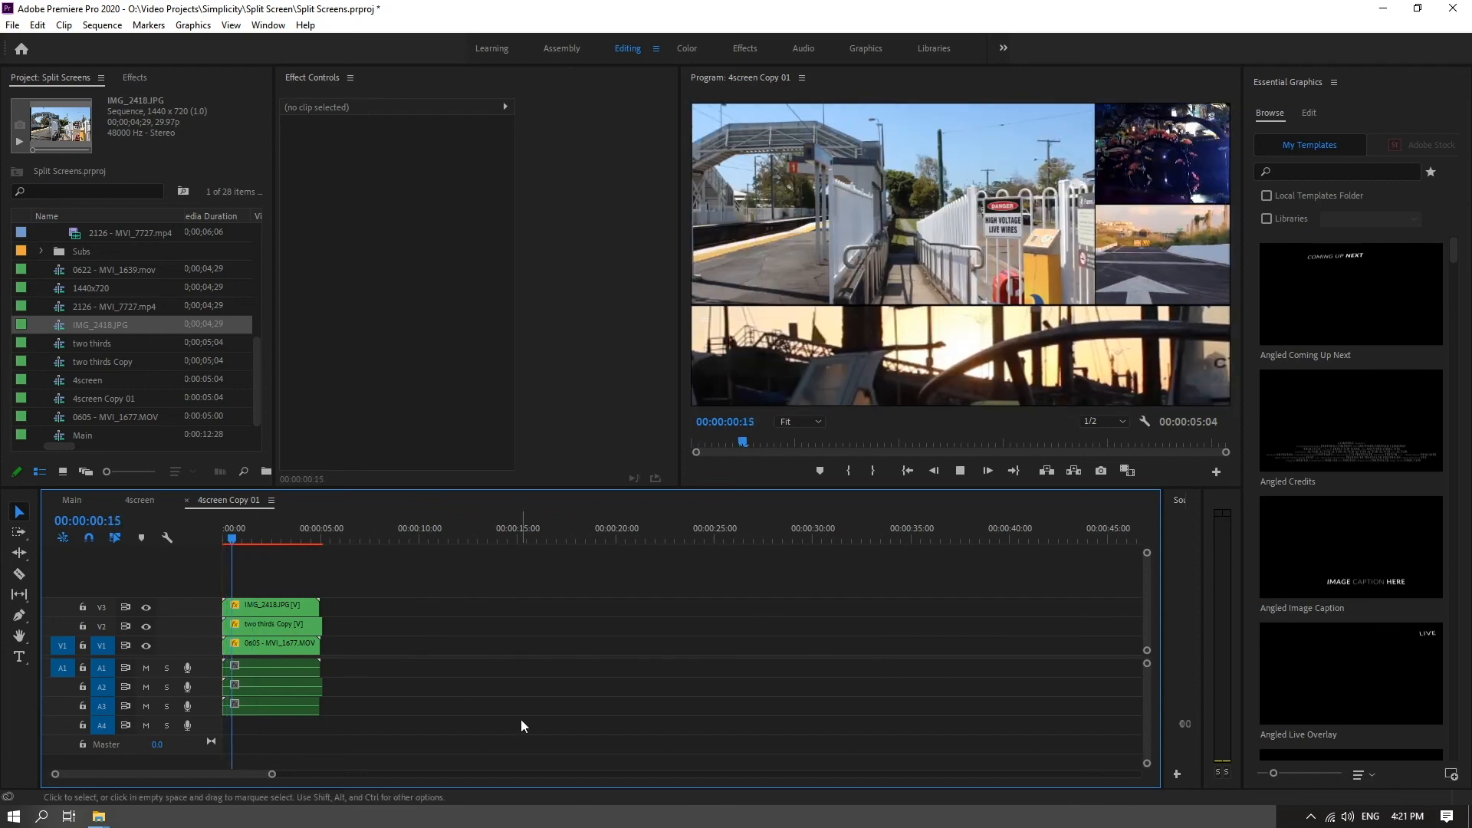
{"action": "key", "text": "space"}
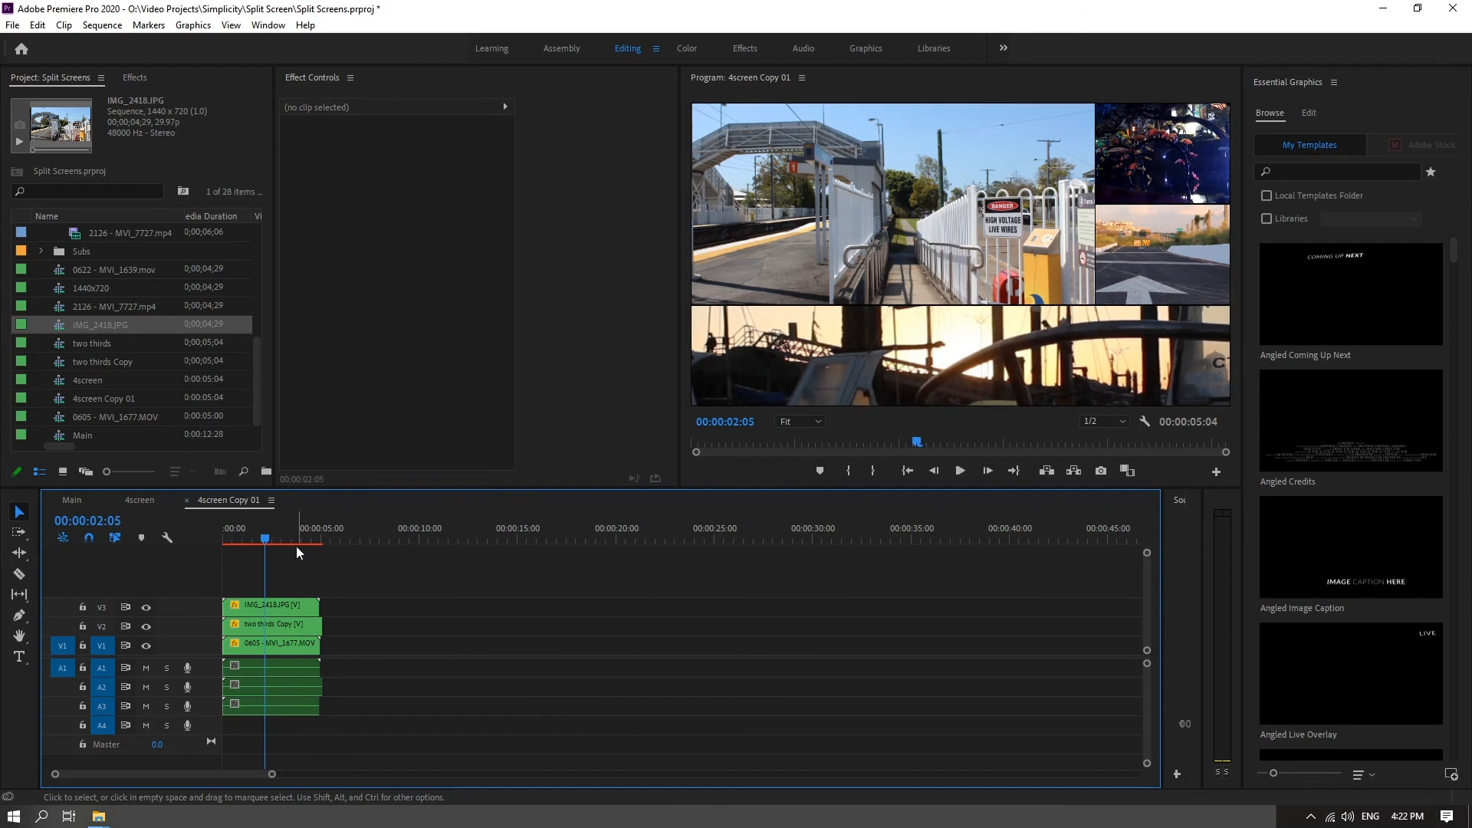
{"action": "left_click_drag", "start_coordinate": [260, 536], "coordinate": [205, 535]}
{"action": "key", "text": "space"}
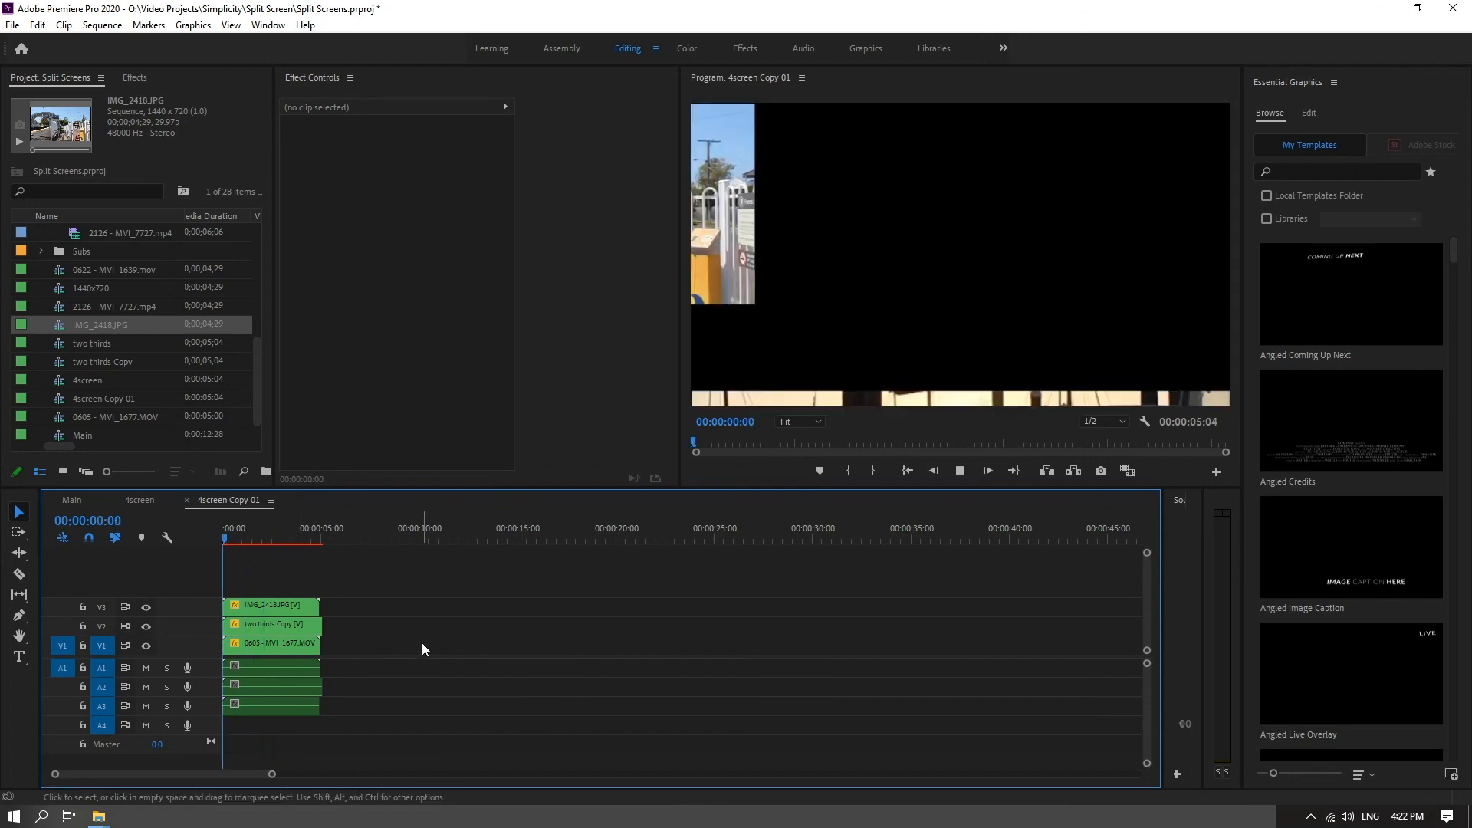
{"action": "key", "text": "space"}
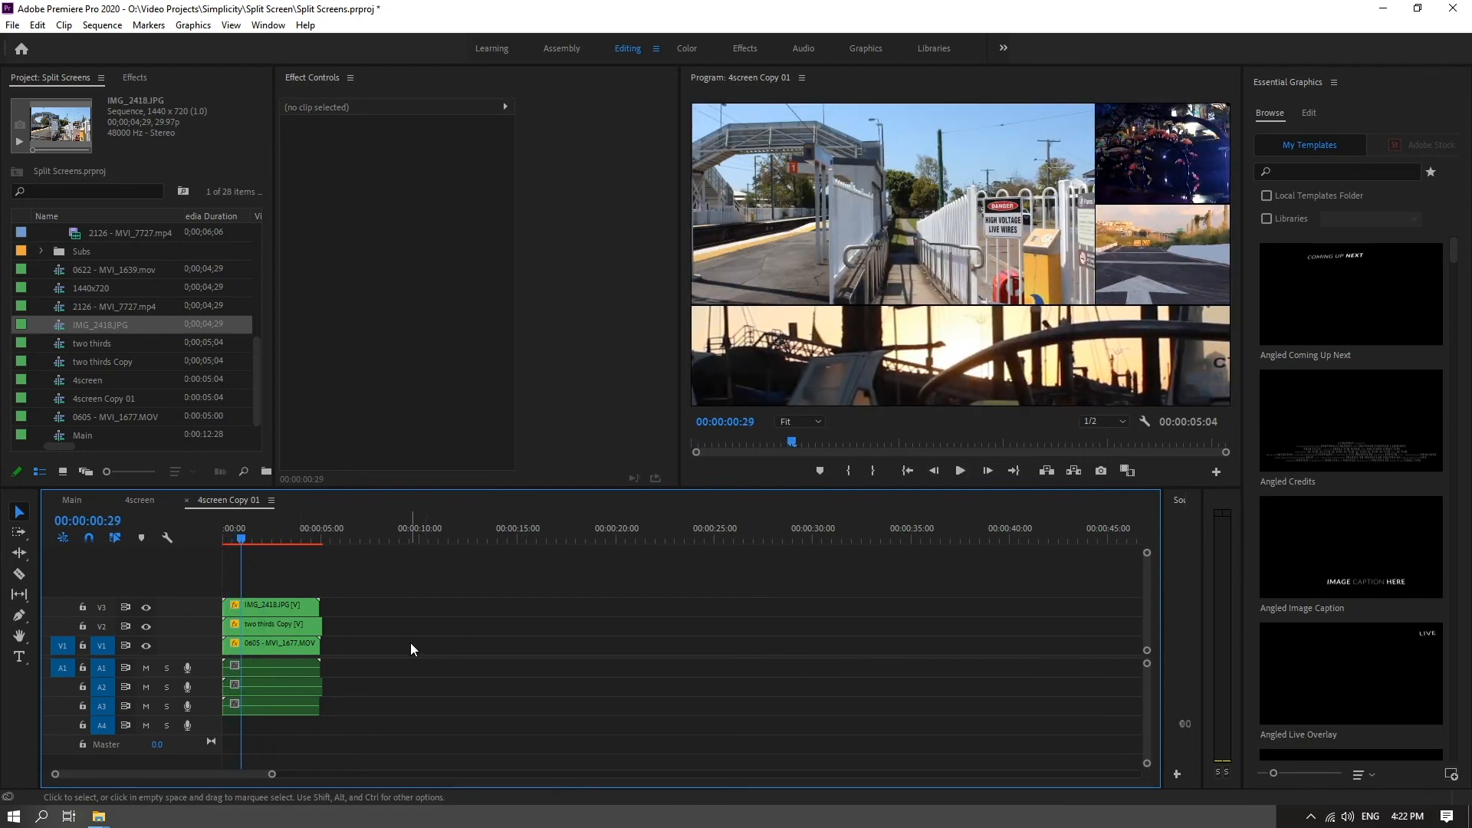